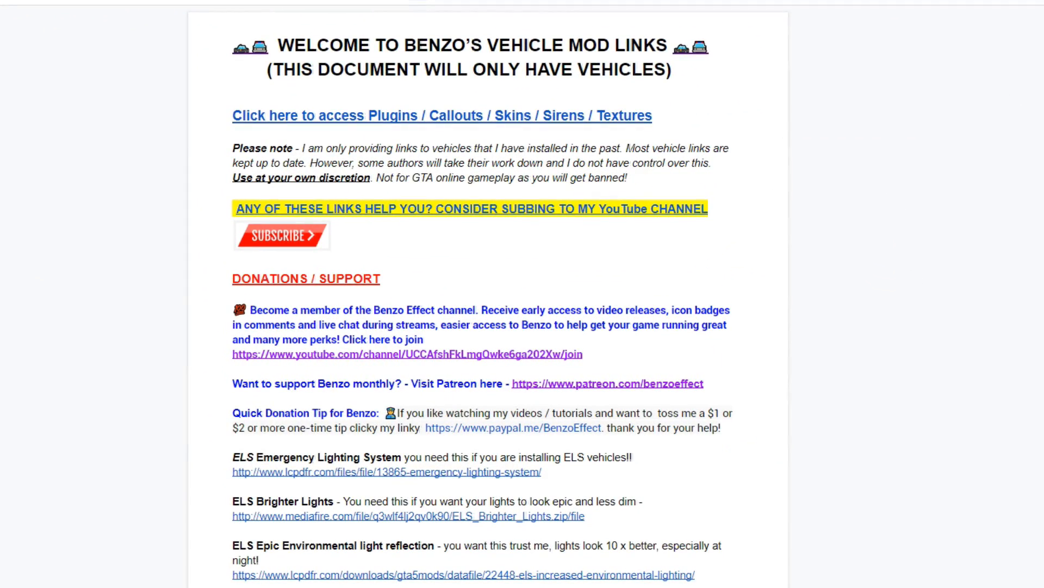
Step: Look through the vehicle mod links document, examining the ELS requirements, tools and listed vehicle packs
scroll(488, 296, down, 5)
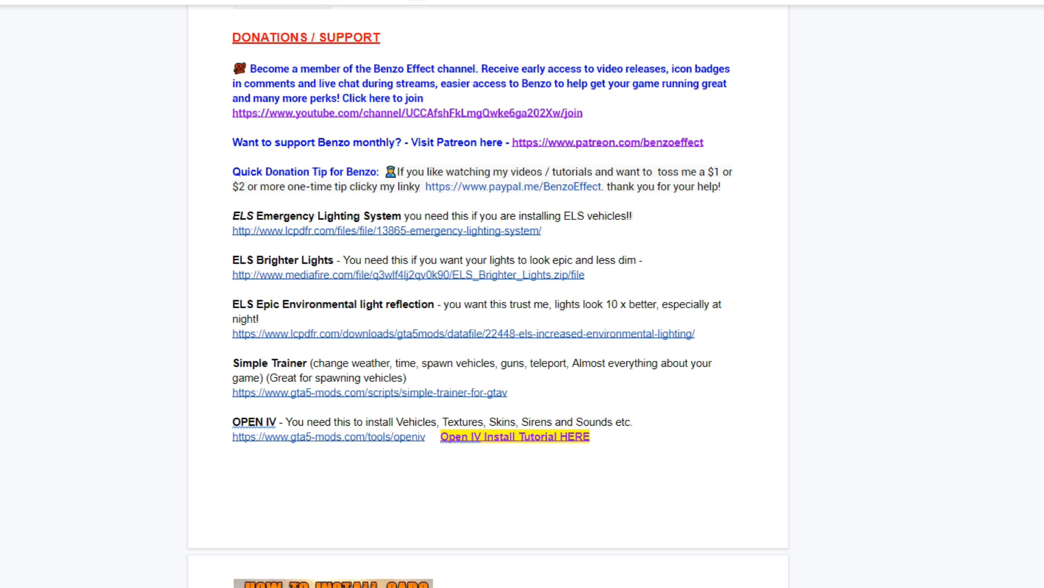
scroll(489, 296, down, 15)
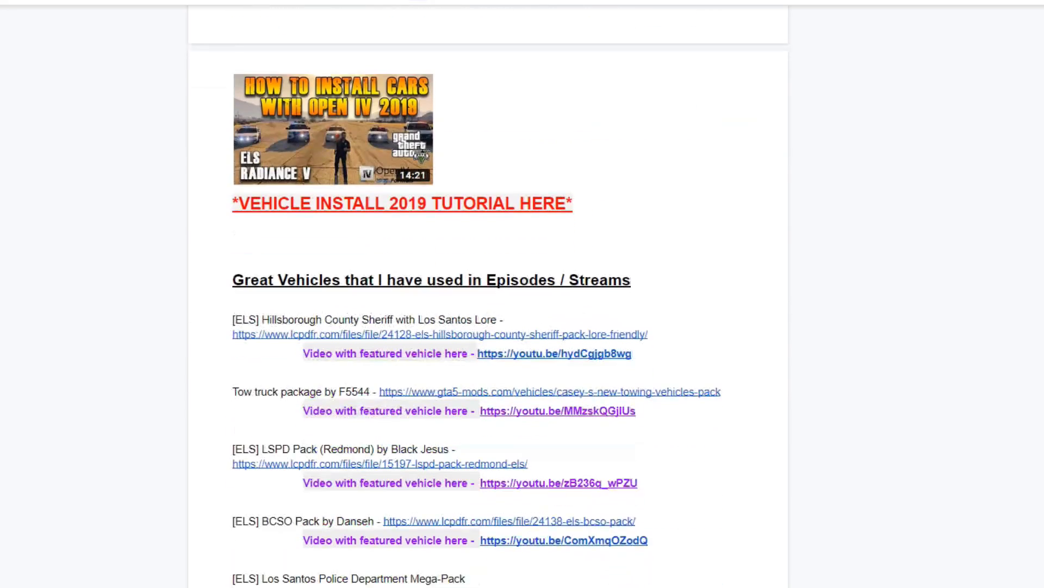
scroll(488, 296, down, 10)
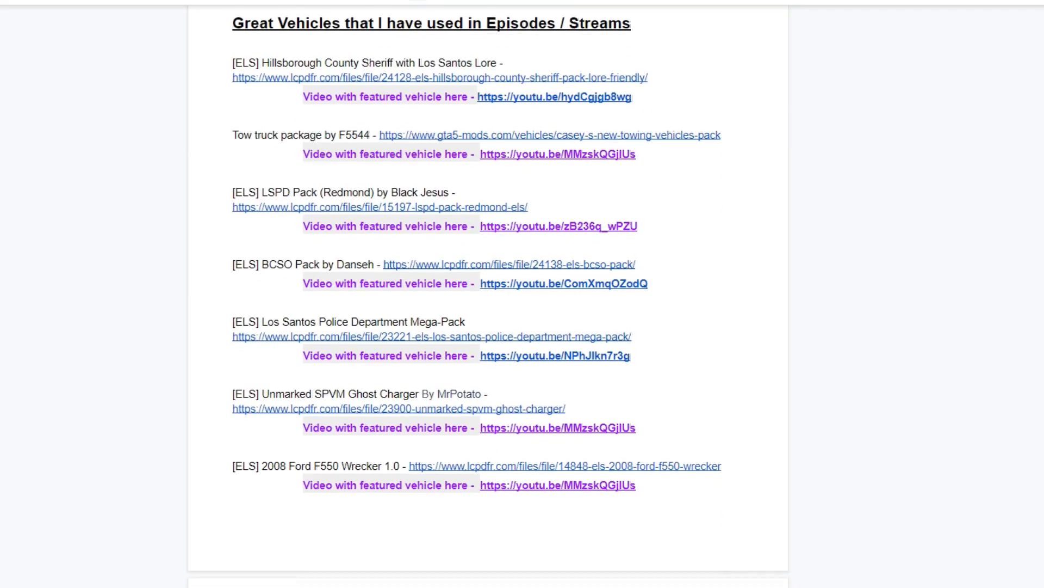
scroll(489, 296, down, 12)
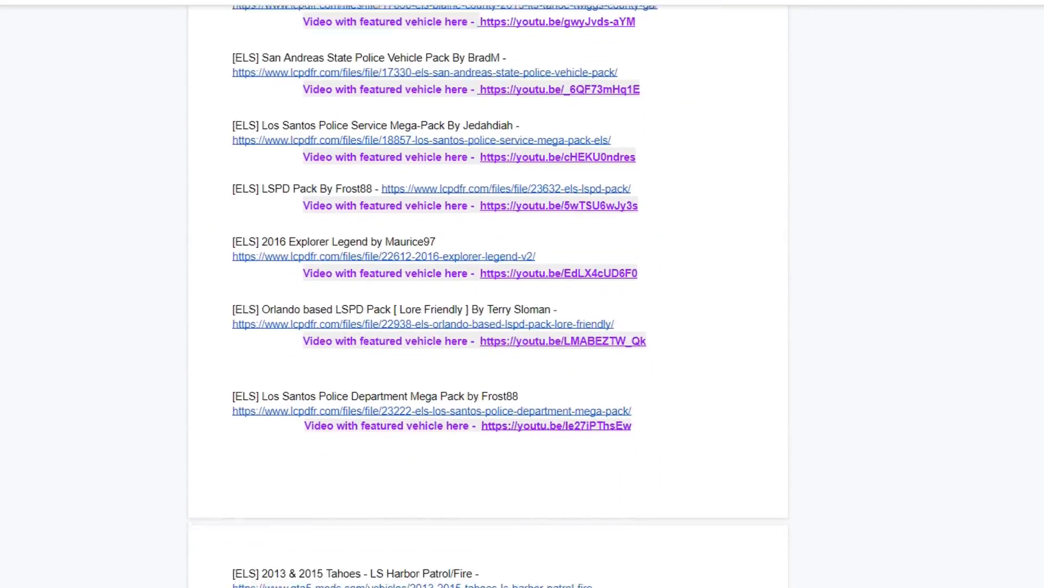
scroll(489, 296, down, 11)
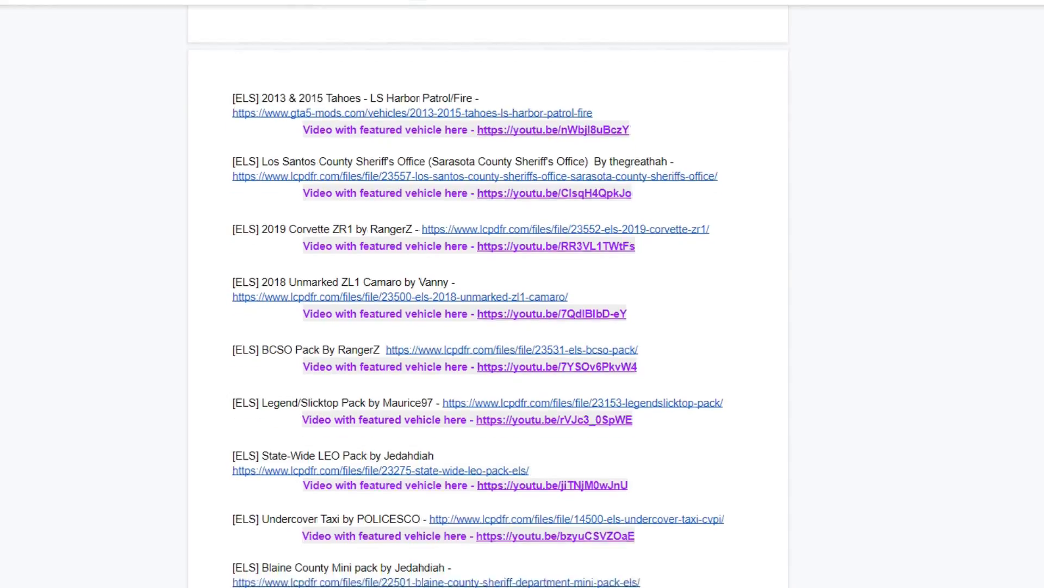
scroll(489, 296, down, 20)
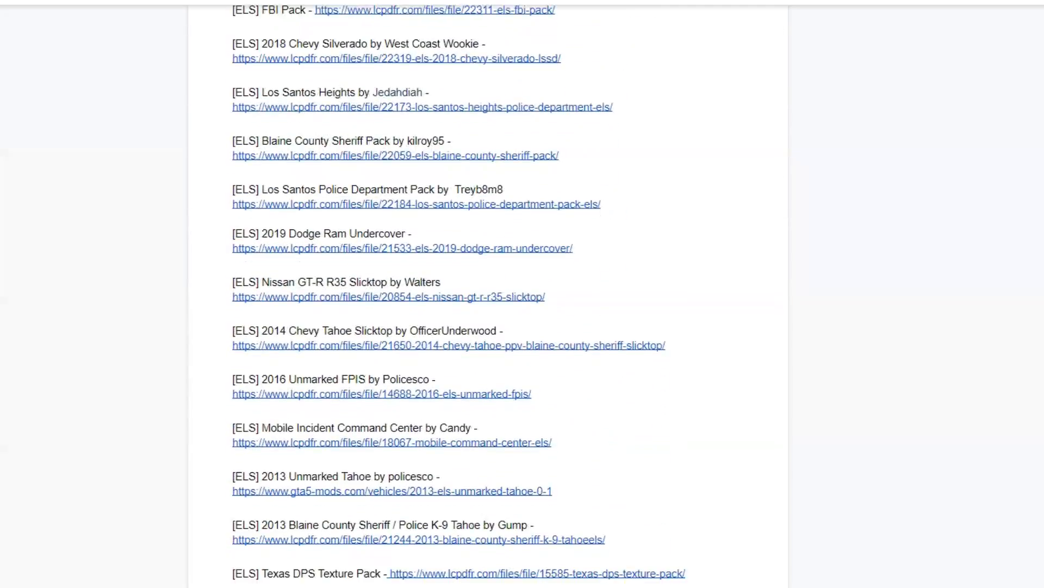
scroll(489, 296, down, 12)
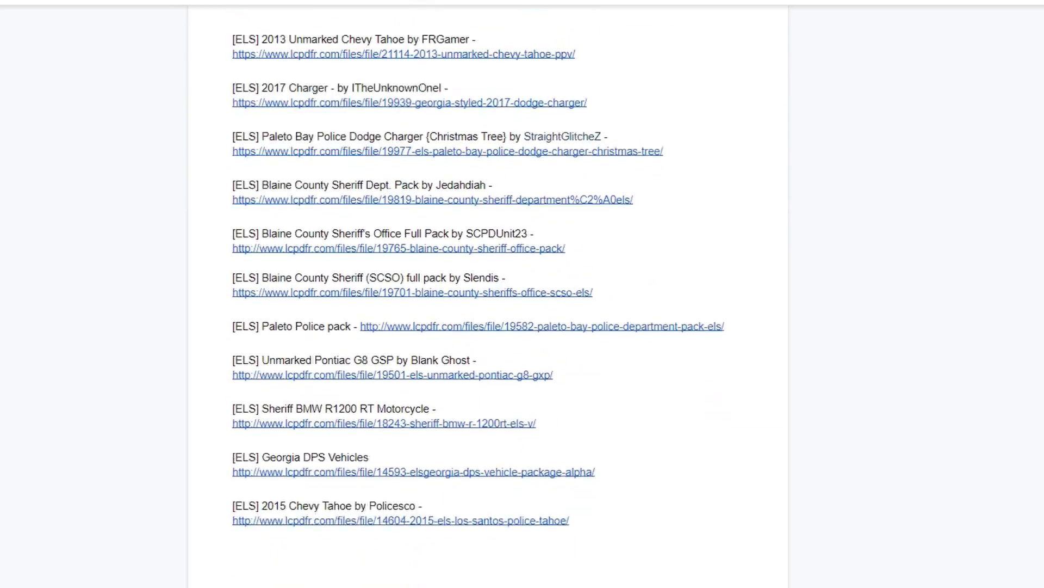
scroll(489, 296, down, 9)
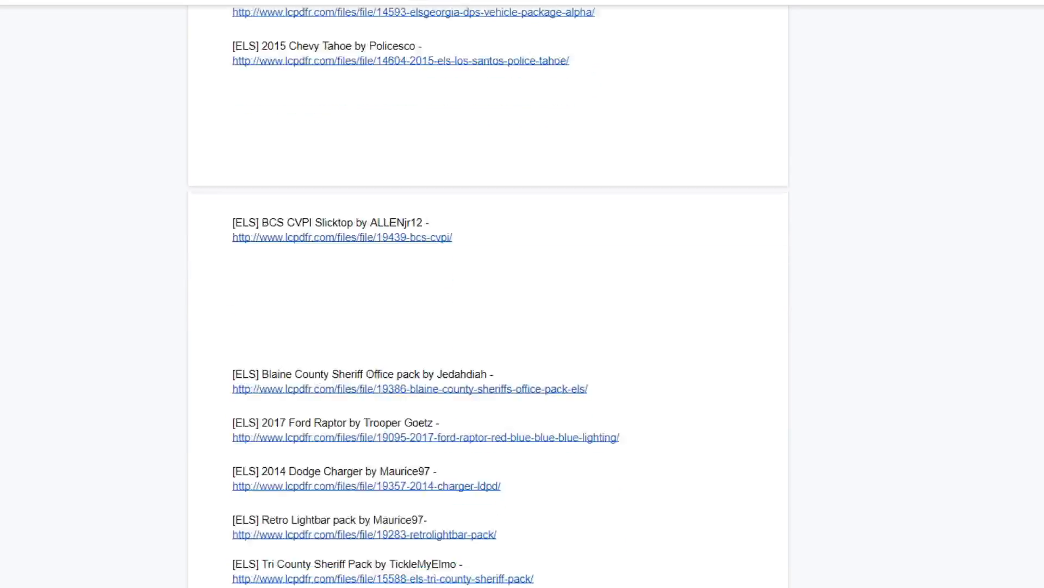
scroll(489, 296, down, 3)
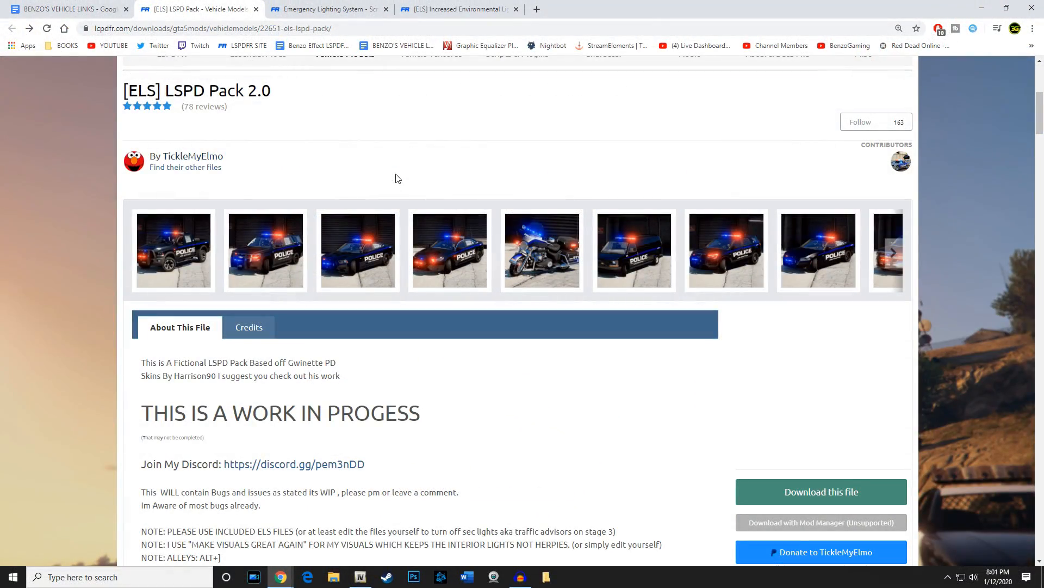
Step: Browse the preview images of the [ELS] LSPD Pack 2.0 vehicles, and close the pack's page
click(175, 245)
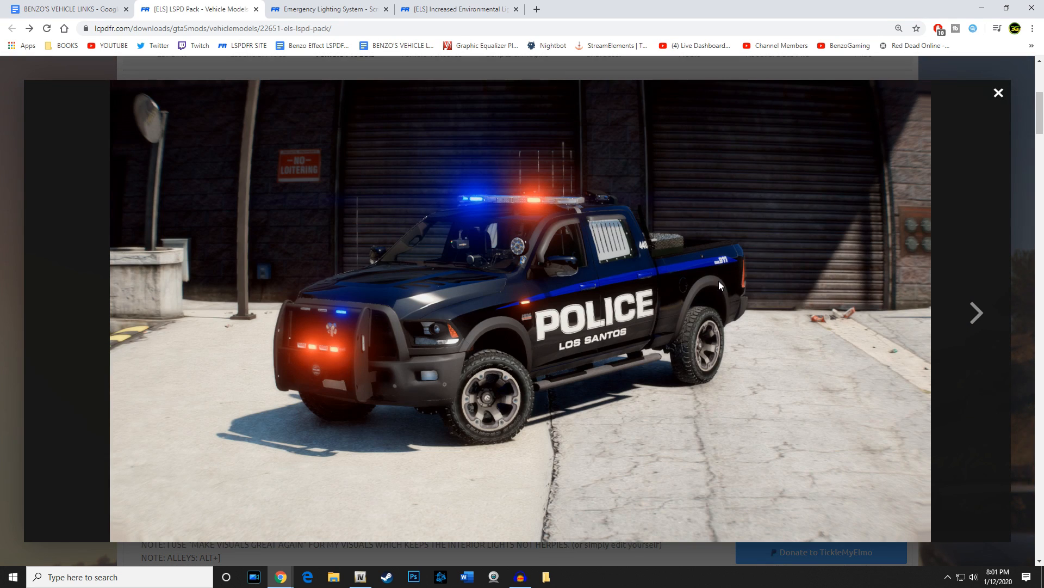
click(976, 313)
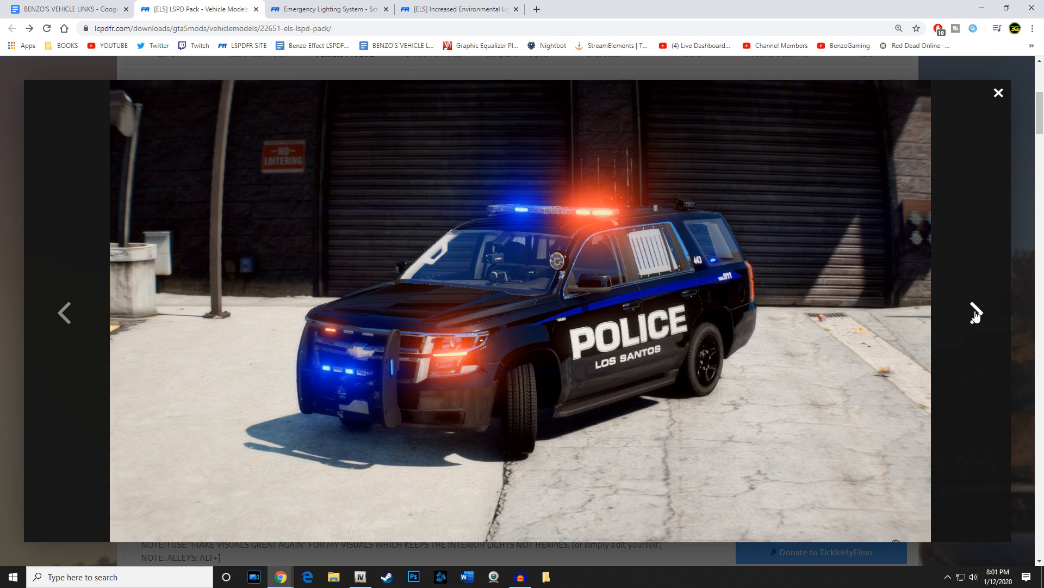
click(977, 313)
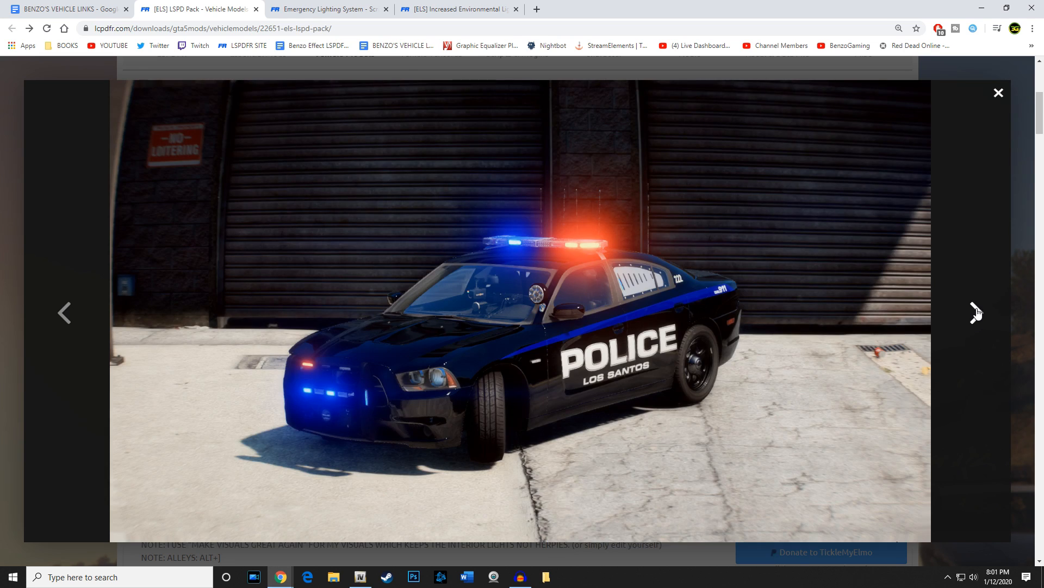
click(976, 313)
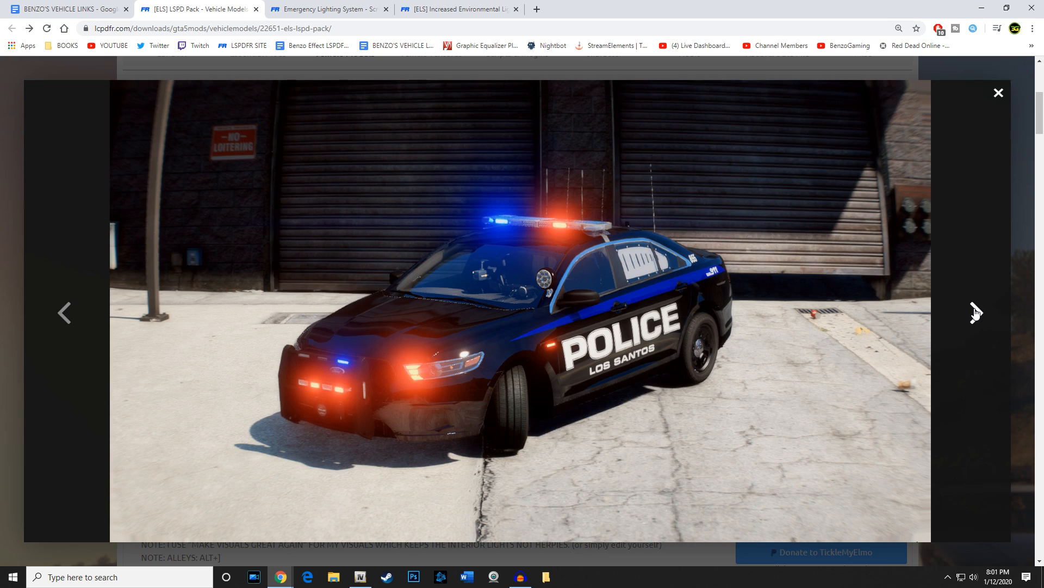
click(976, 313)
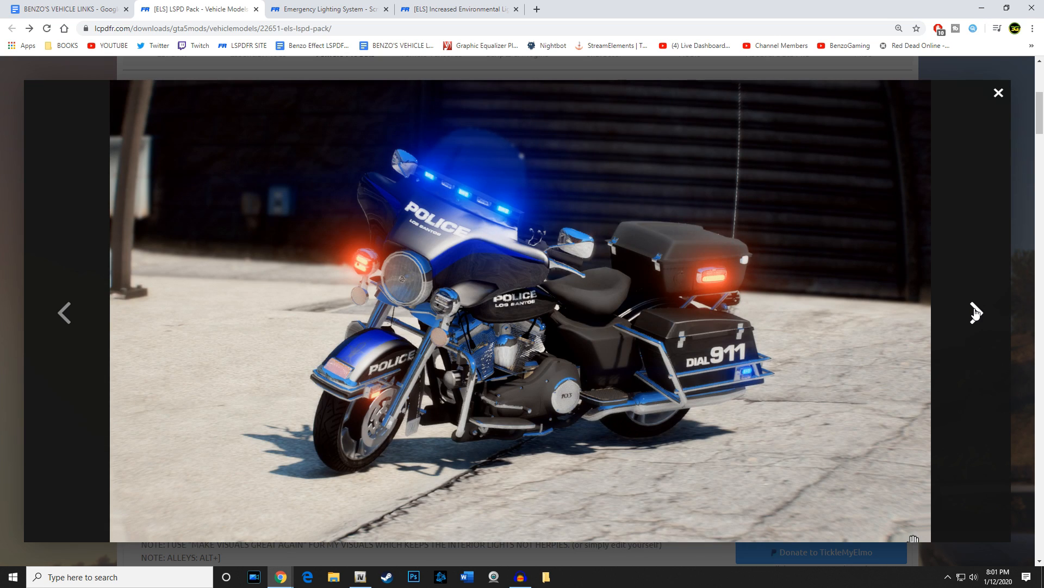
click(977, 313)
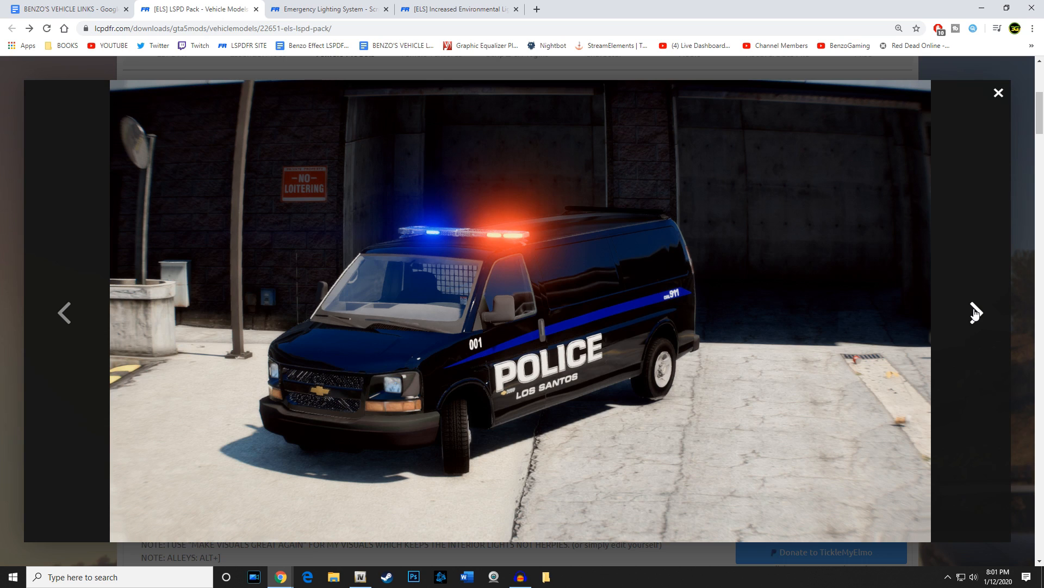
click(976, 313)
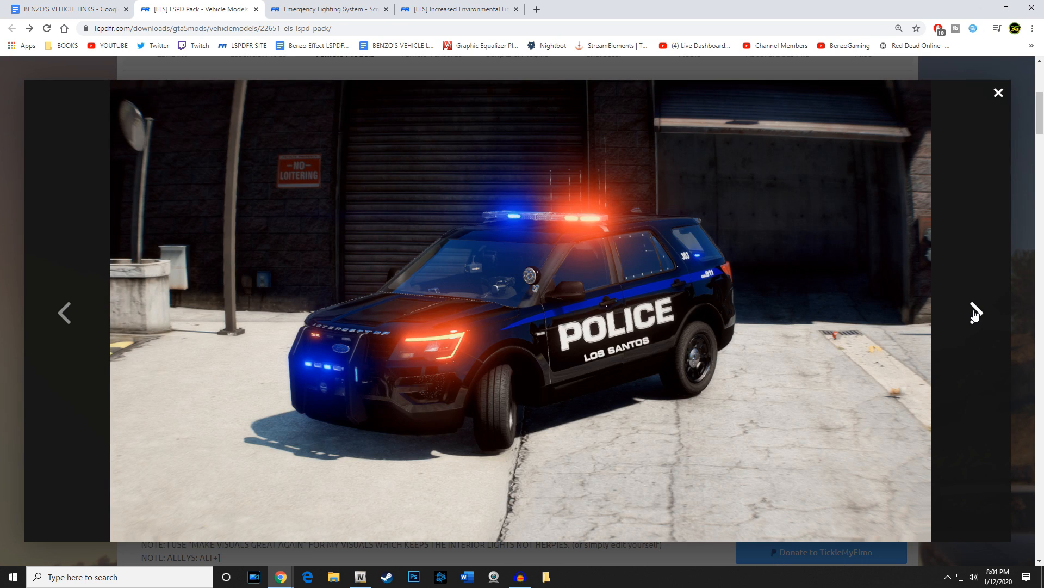
click(977, 313)
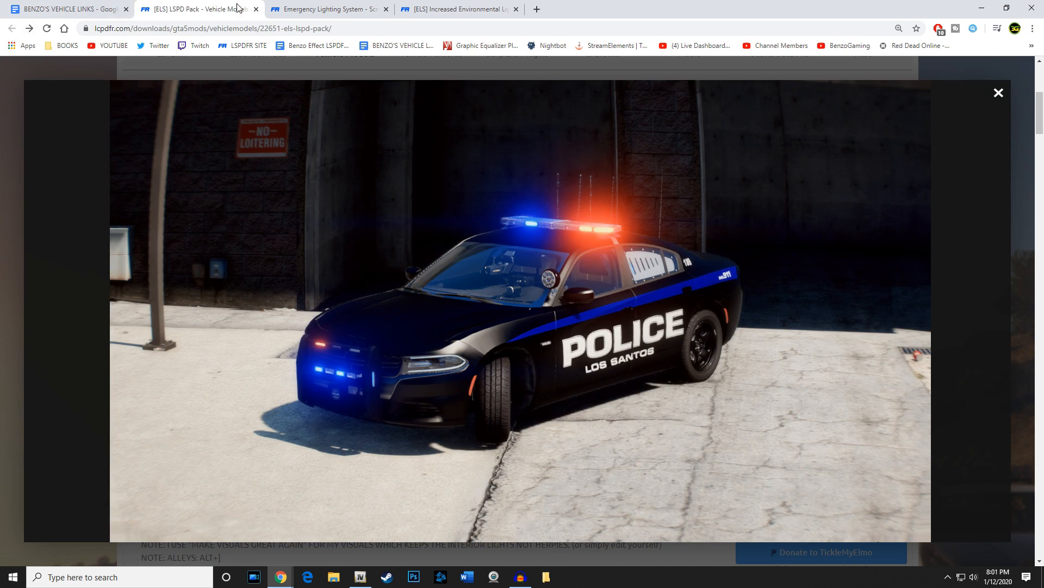
click(256, 9)
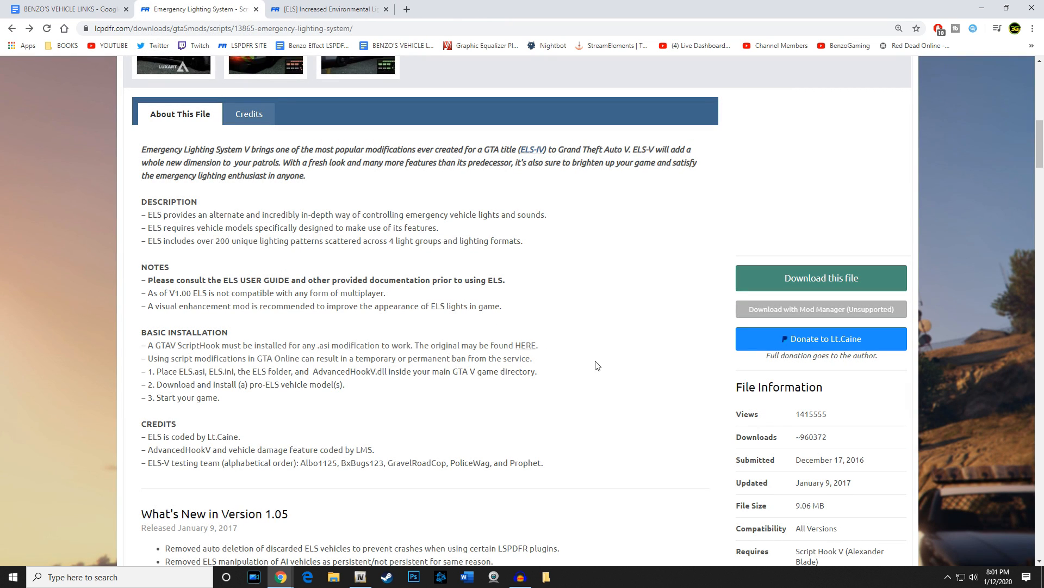
Step: Download ELS V1.05.rar from the Emergency Lighting System page, agreeing to the download terms
click(795, 276)
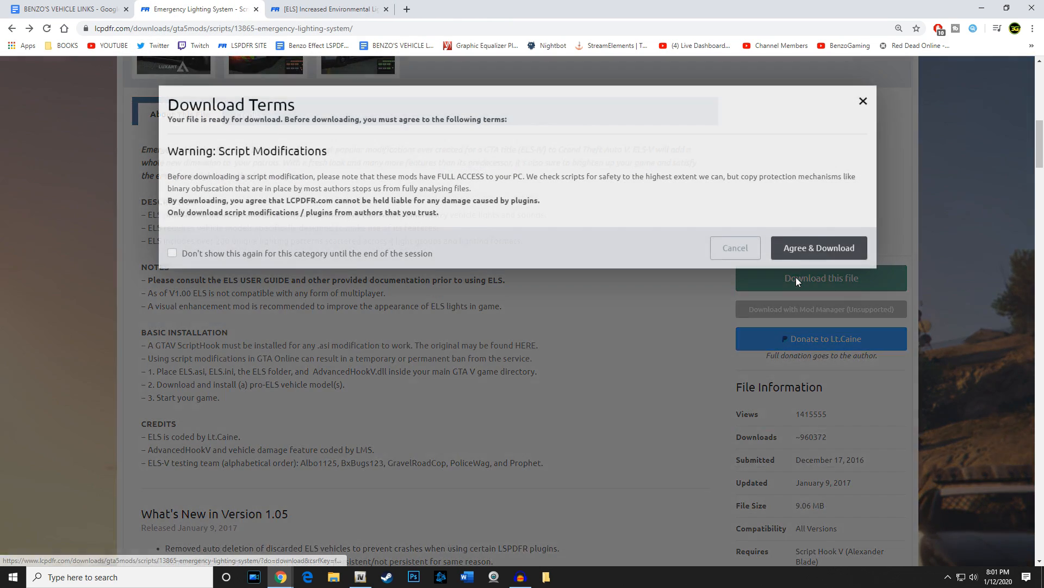
click(779, 252)
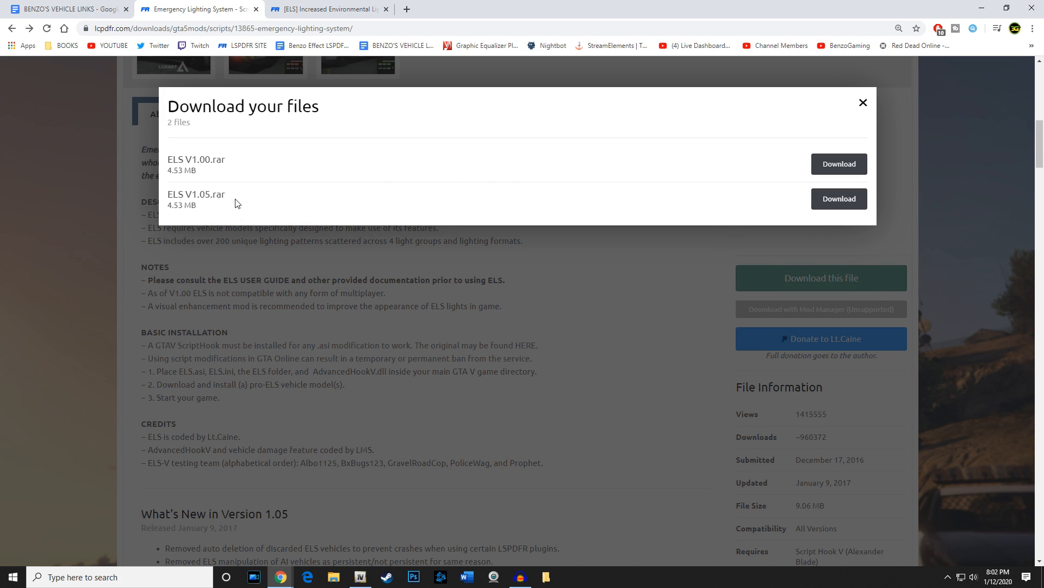
click(825, 201)
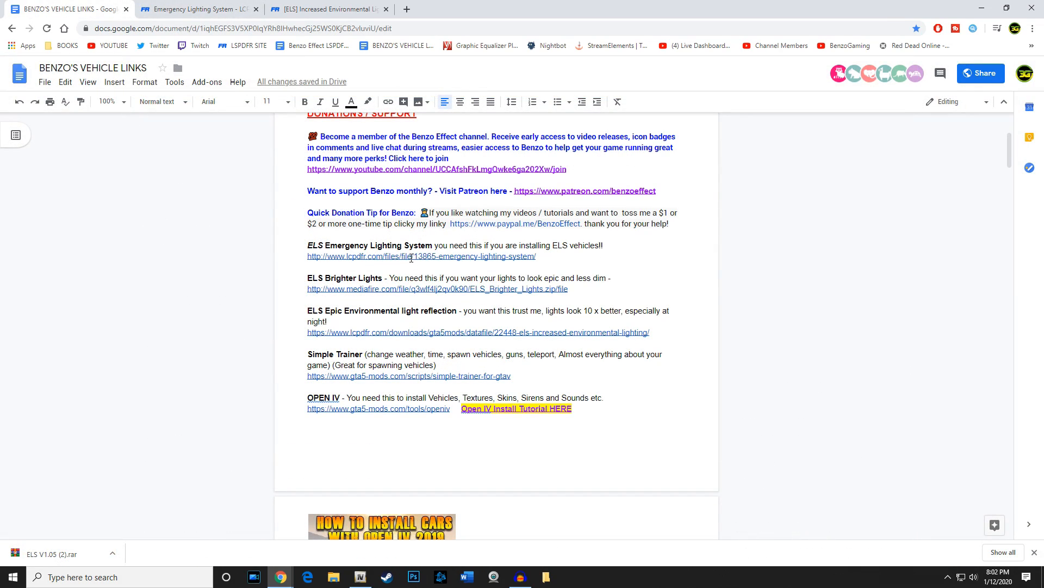
Step: Open the Emergency Lighting System link from the vehicle links document and download ELS V1.05.rar again
click(412, 258)
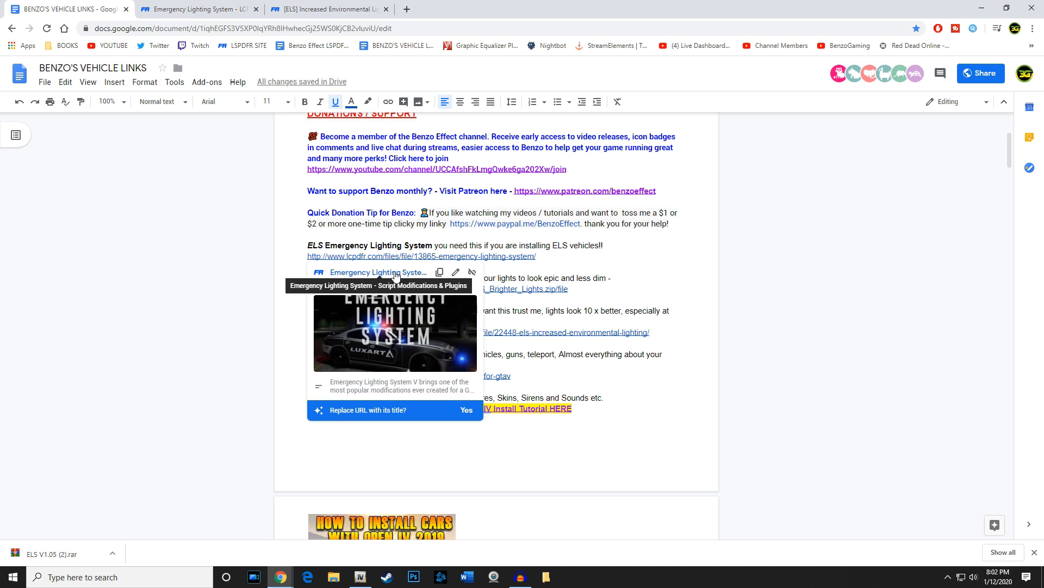
click(395, 274)
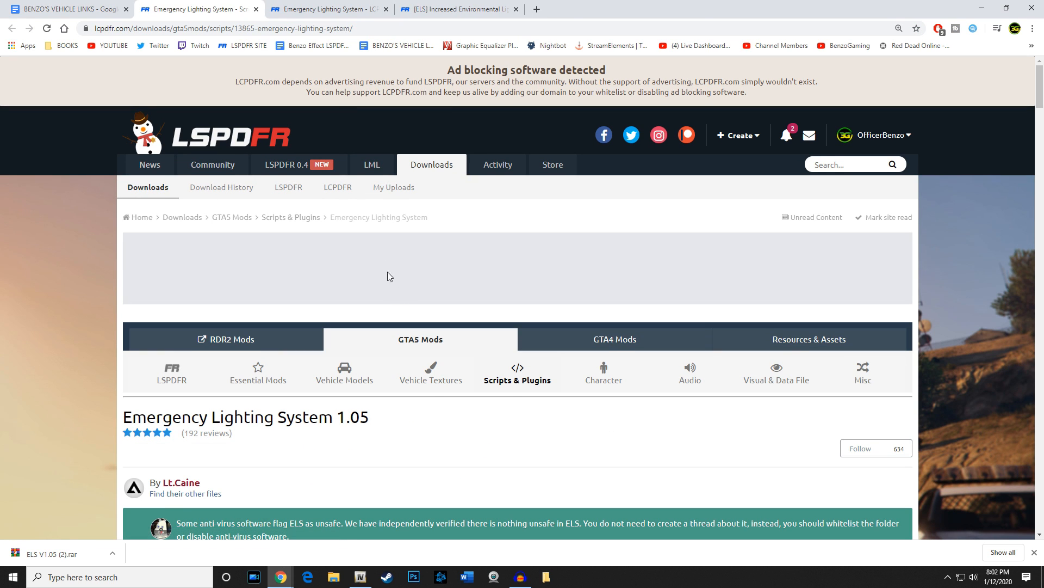
scroll(537, 396, down, 5)
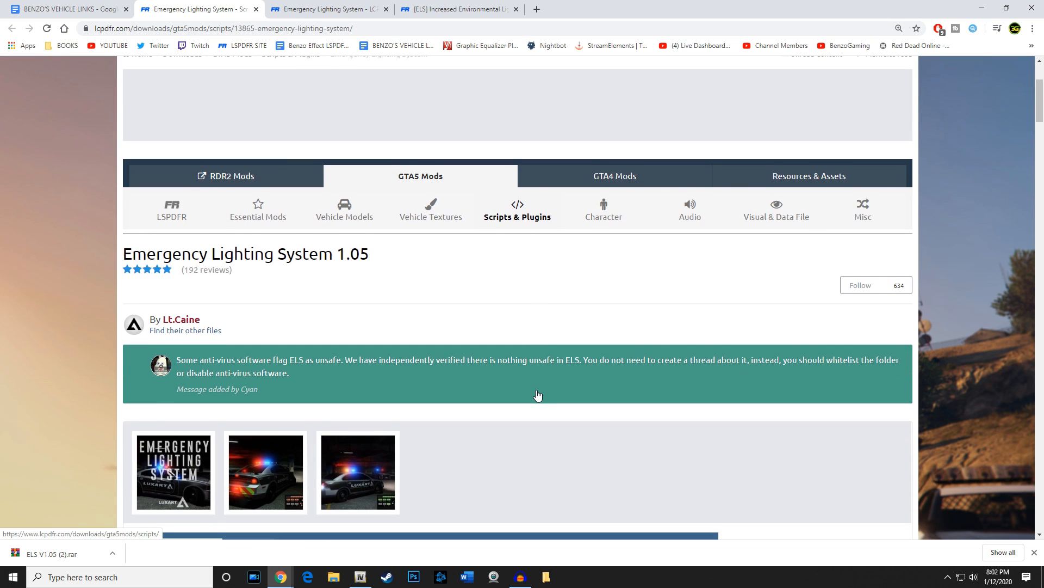
scroll(539, 393, down, 1)
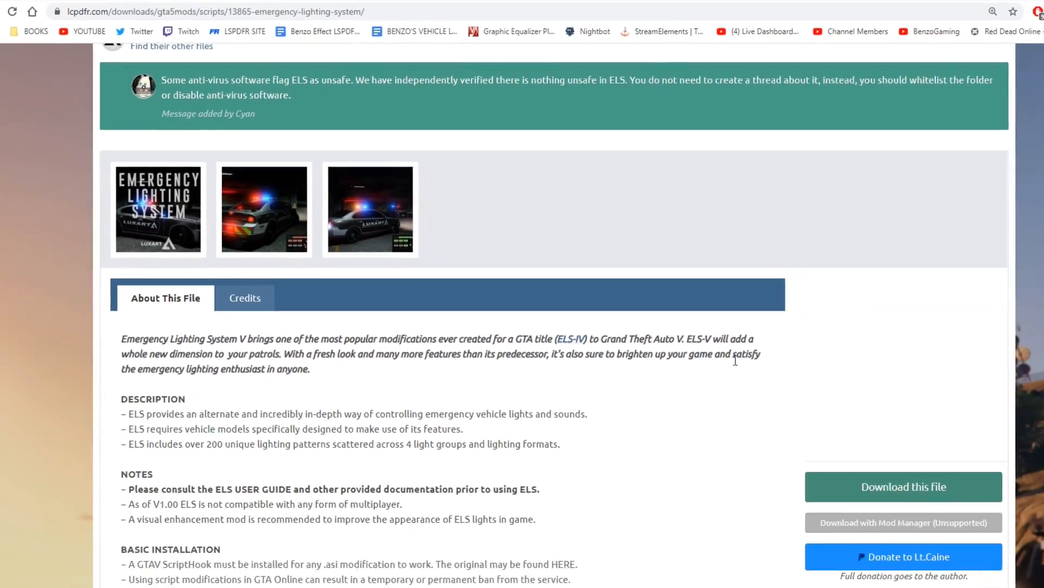
scroll(711, 310, down, 3)
click(805, 279)
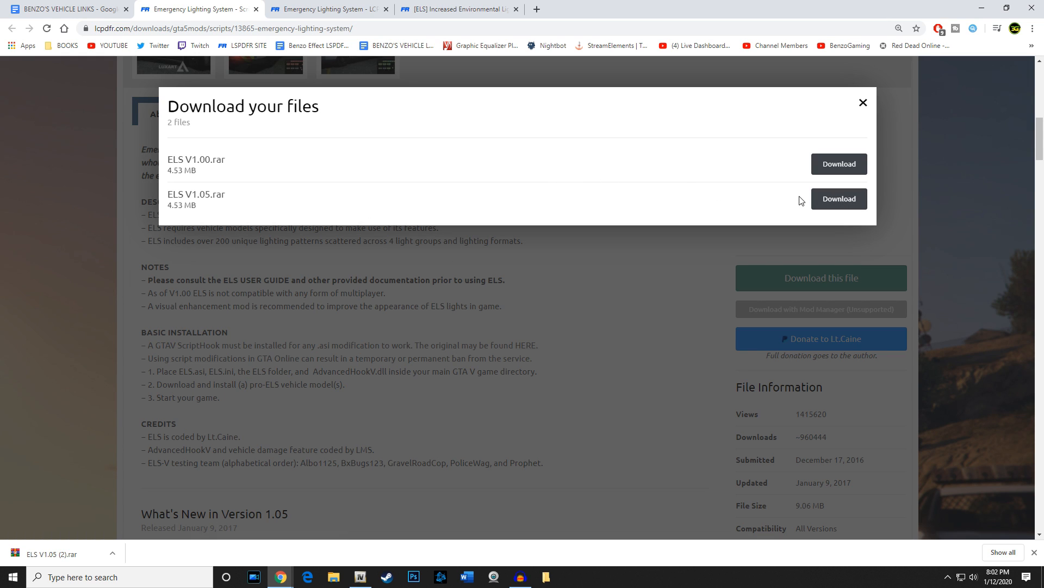
click(839, 198)
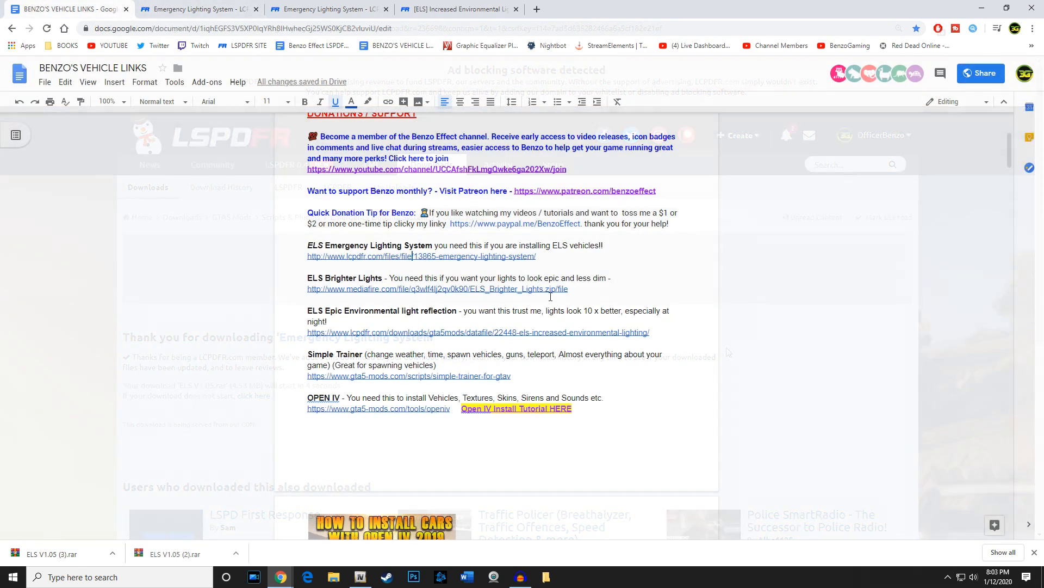
Step: Open the ELS Brighter Lights link from the vehicle links document and download ELS Brighter Lights.zip from MediaFire
click(424, 294)
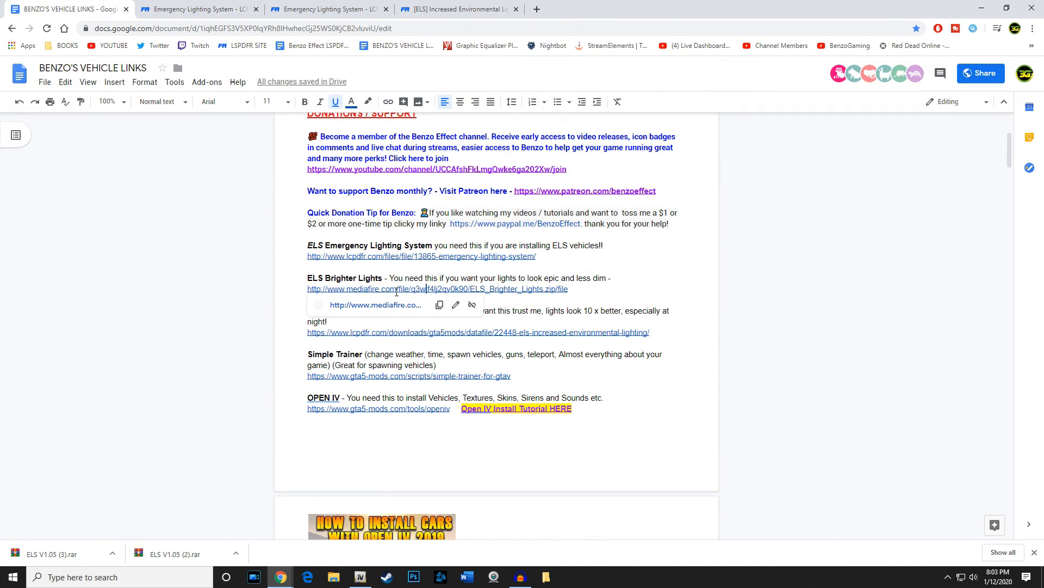
click(380, 307)
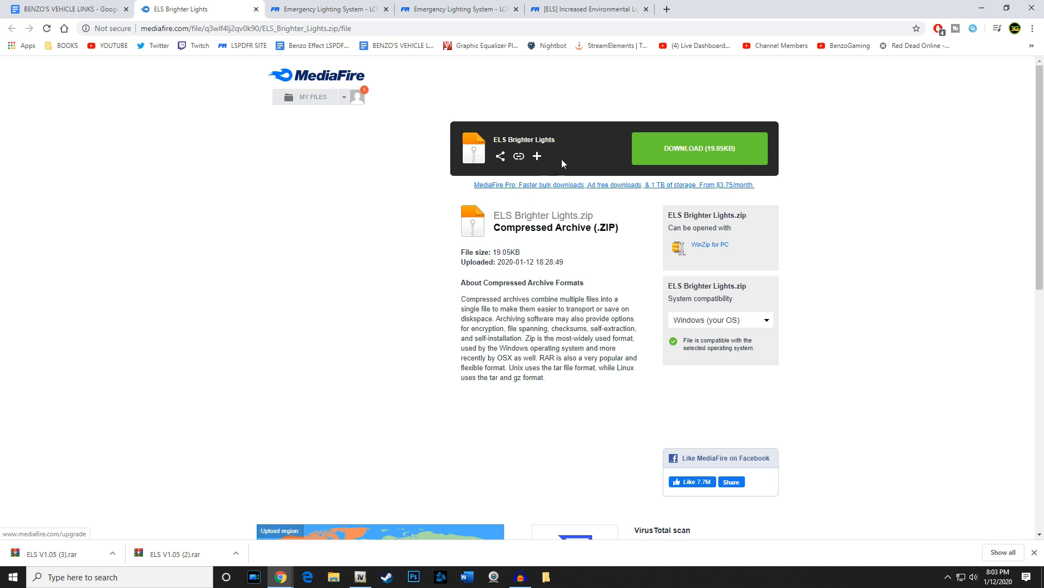
click(701, 147)
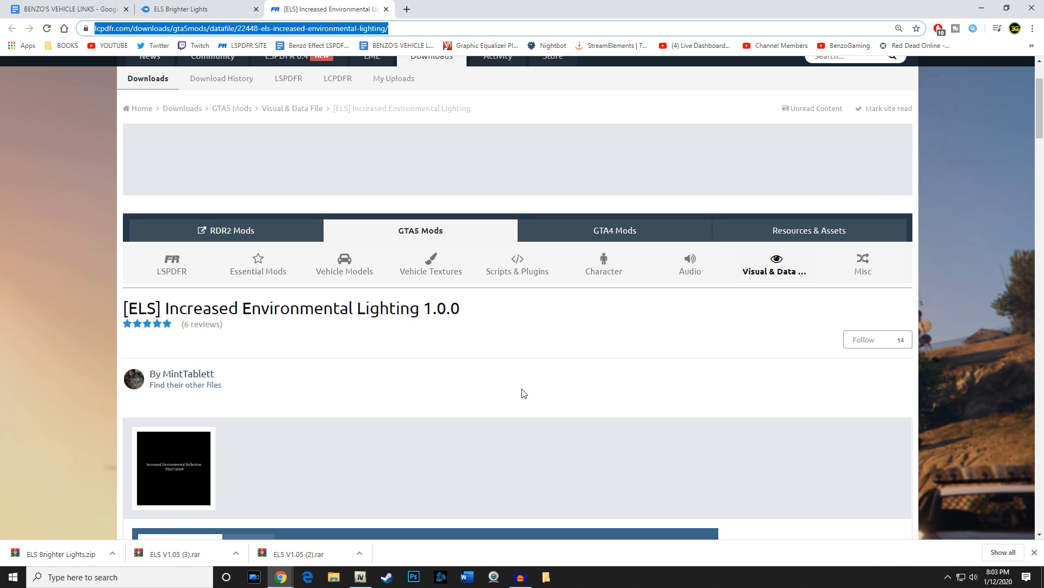
Step: Download the [ELS] Increased Environmental Lighting 1.0.0 file from its mod page
scroll(517, 401, down, 7)
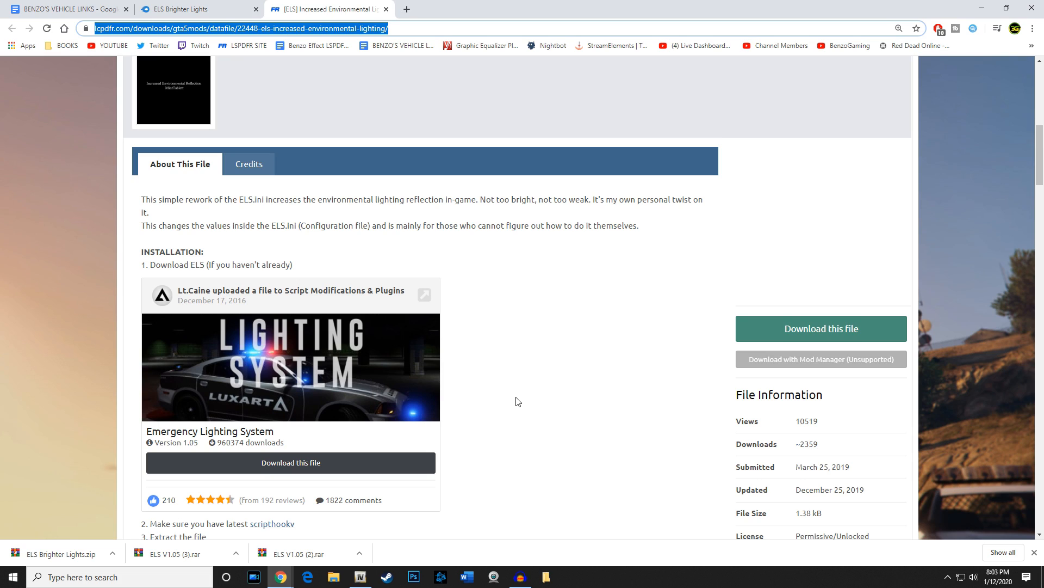
click(795, 323)
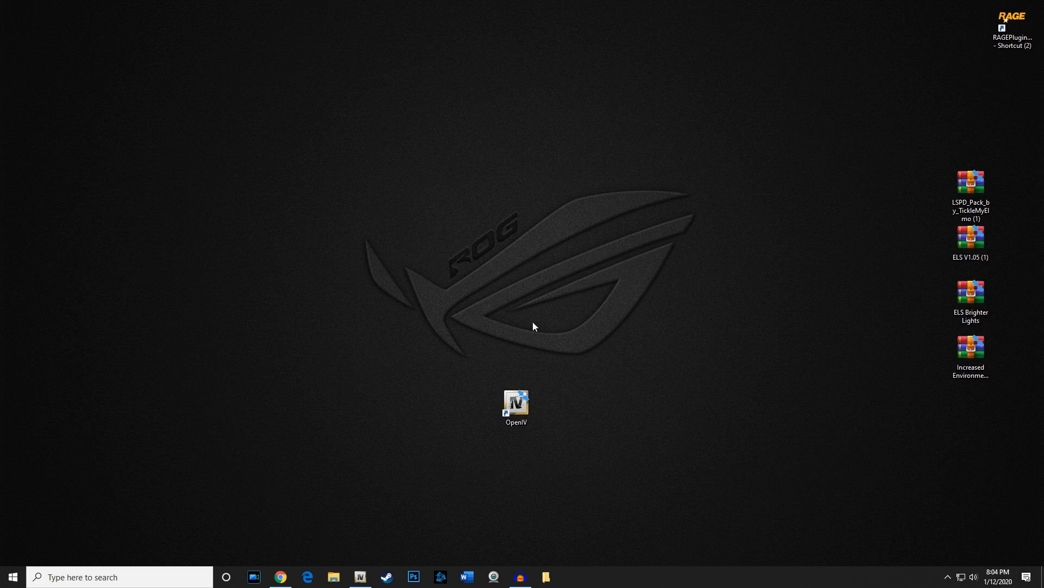
Step: Open the Grand Theft Auto V folder in File Explorer and examine its mods and update folders
right_click(333, 576)
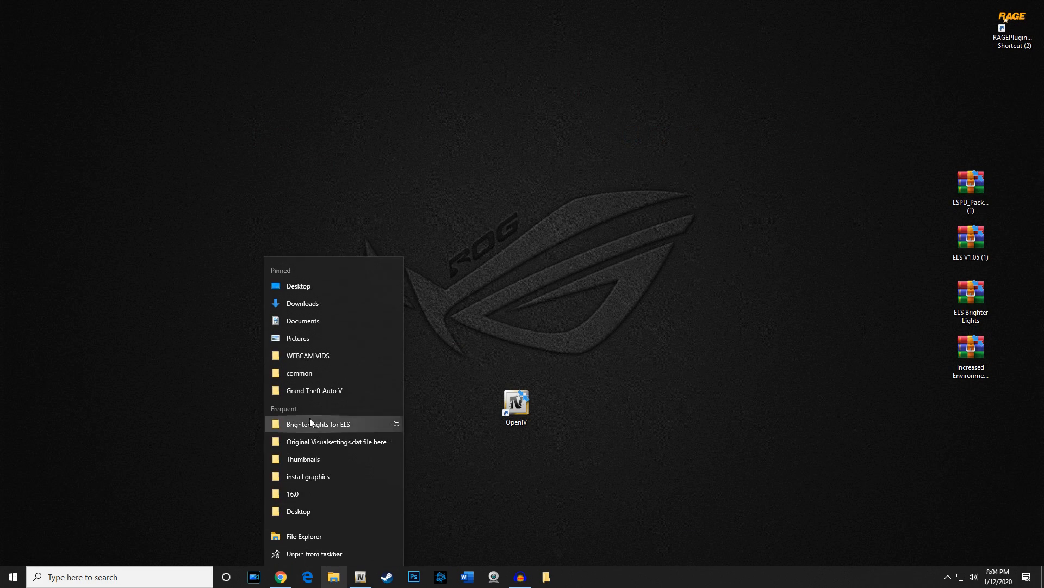
click(306, 389)
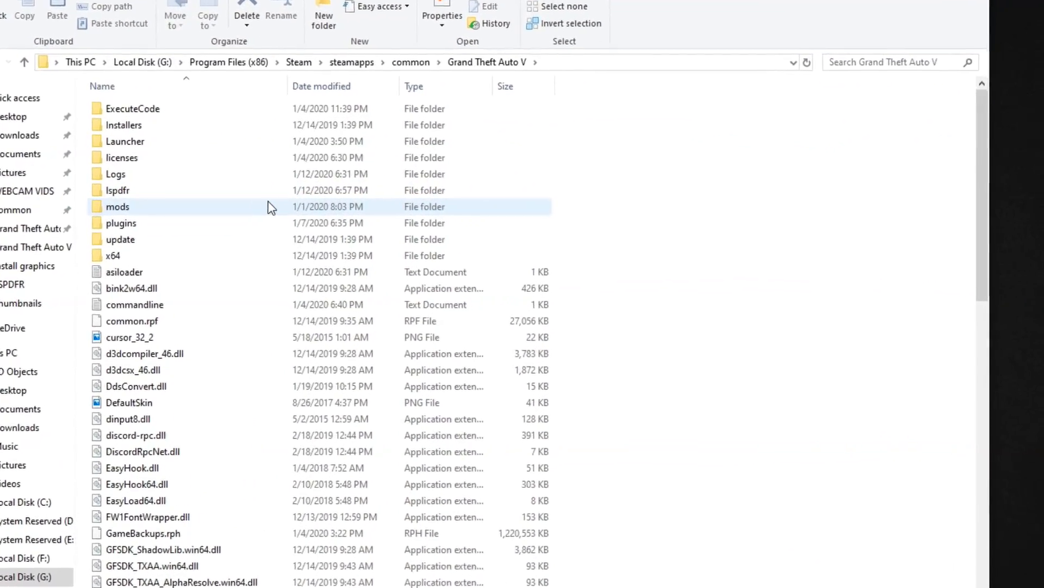
right_click(813, 394)
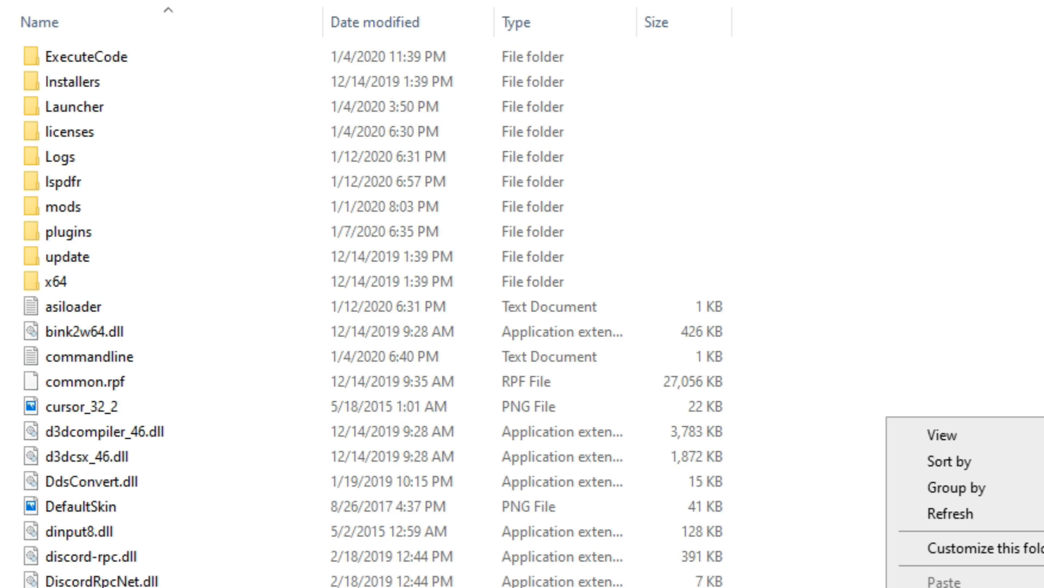
click(916, 328)
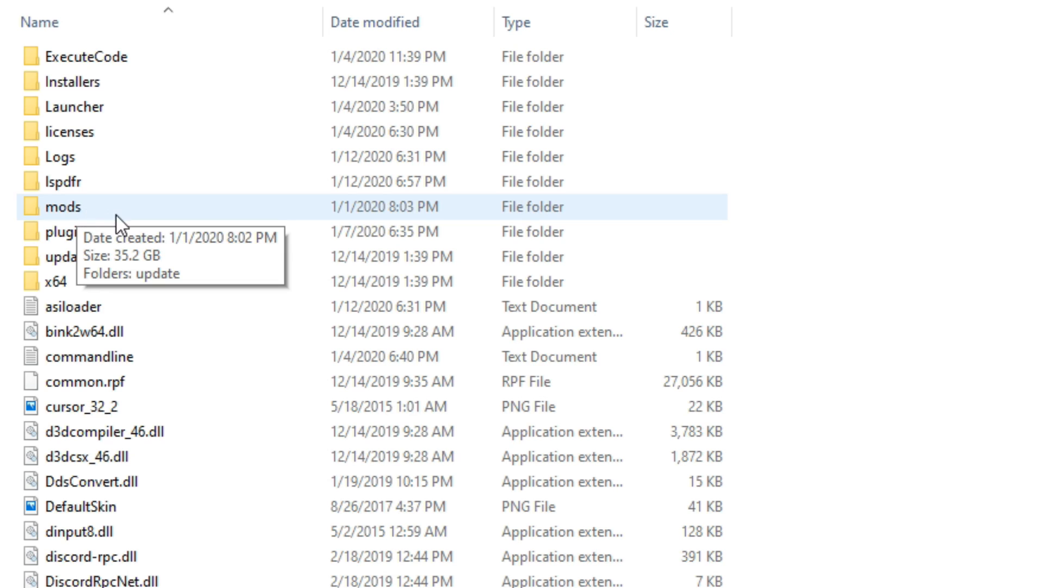
click(74, 255)
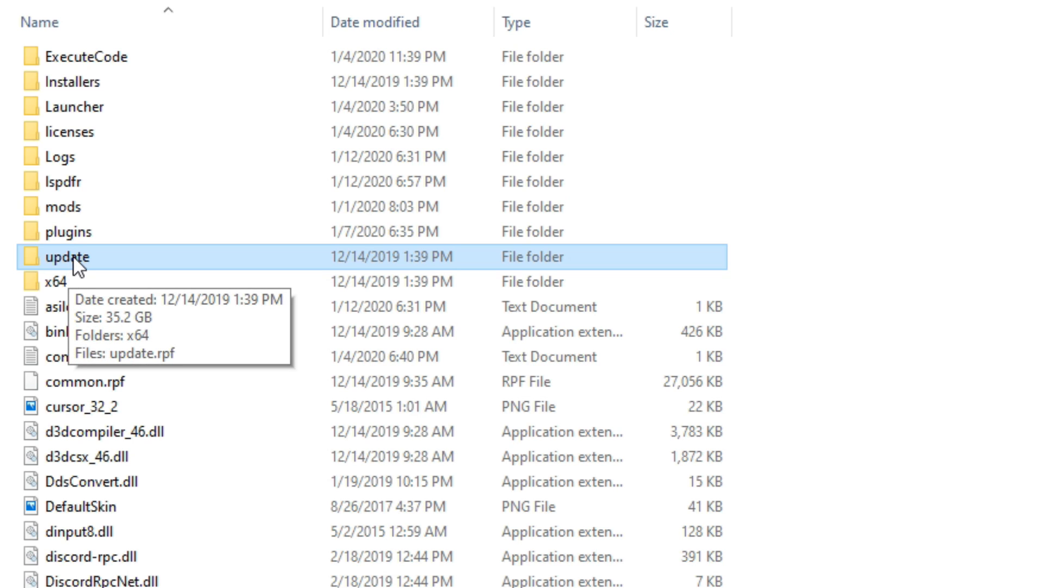
right_click(73, 257)
key(Escape)
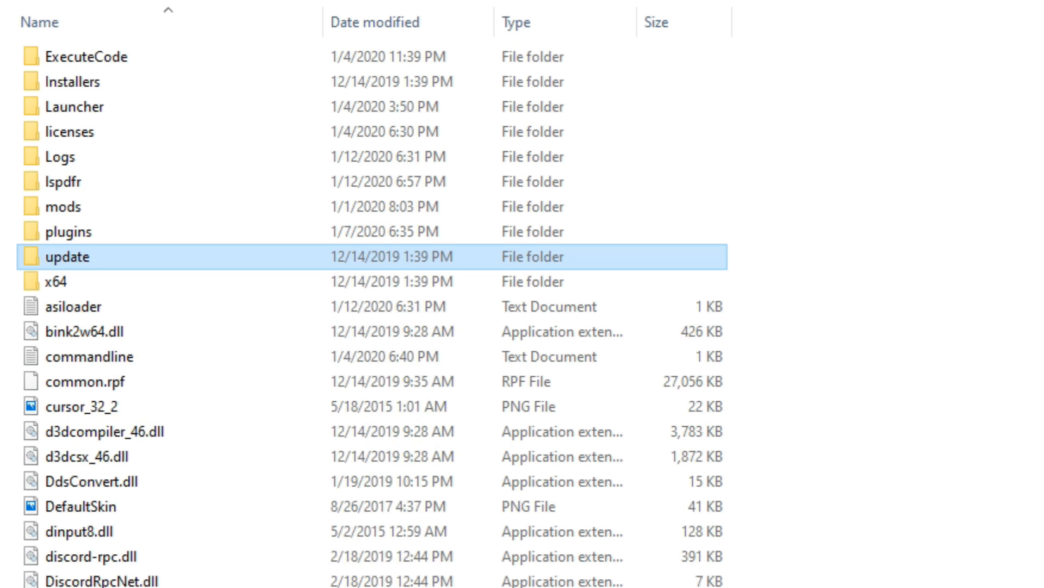
double_click(71, 206)
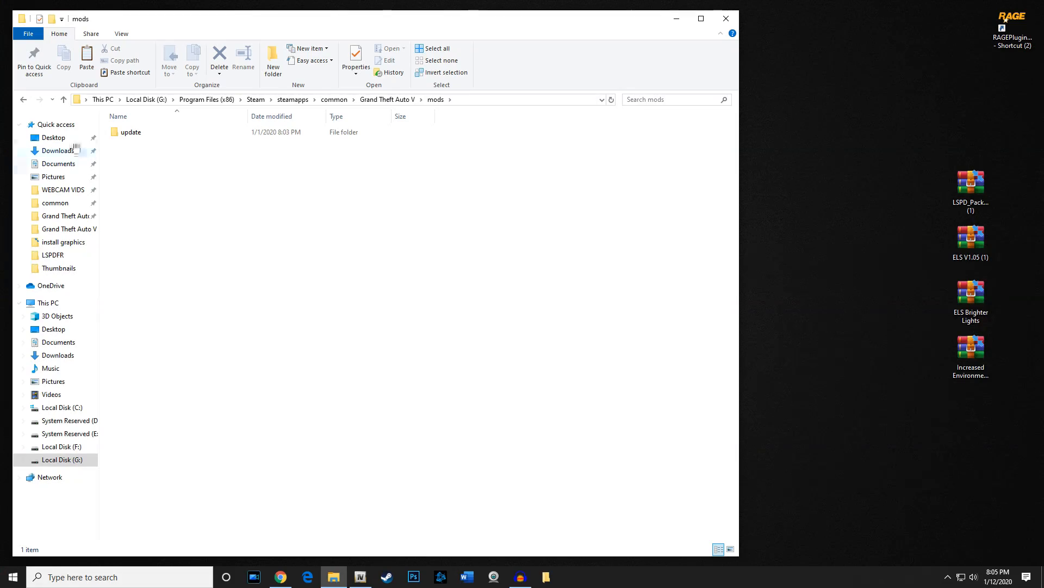
click(64, 99)
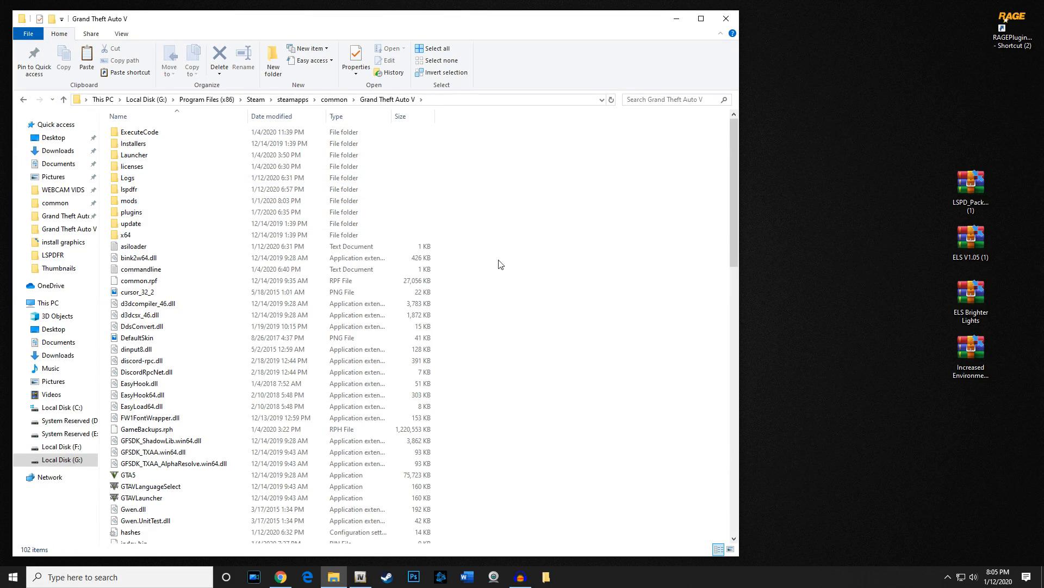
click(724, 19)
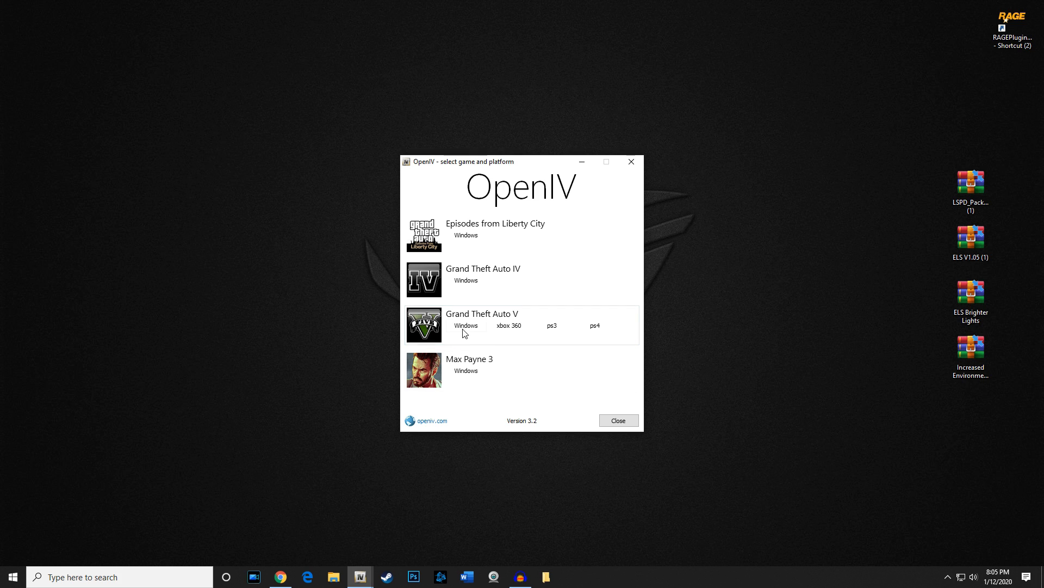
Step: Open the Windows version of Grand Theft Auto V in OpenIV and move its window aside
click(465, 326)
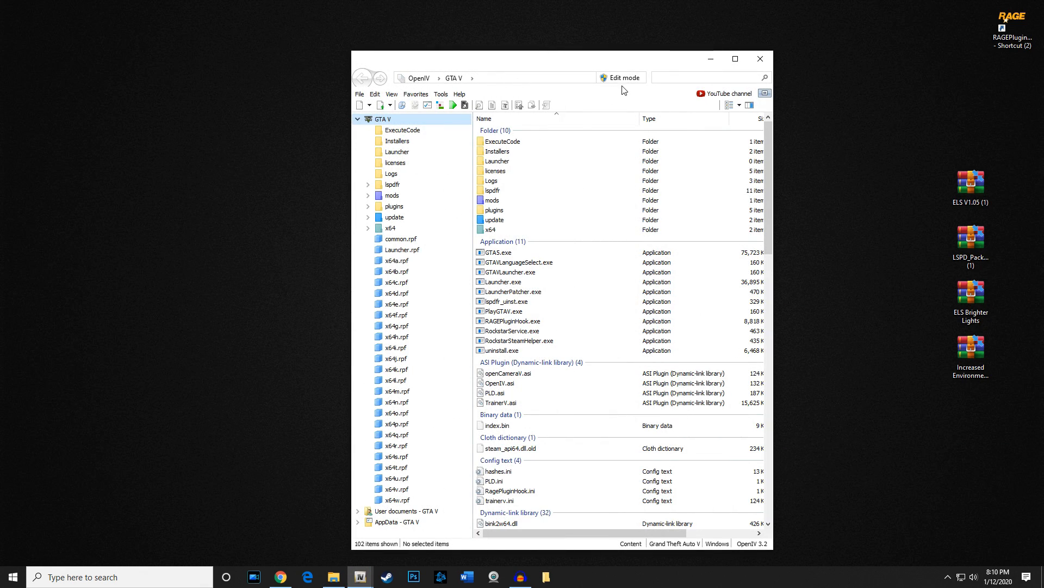
drag(614, 60, 301, 40)
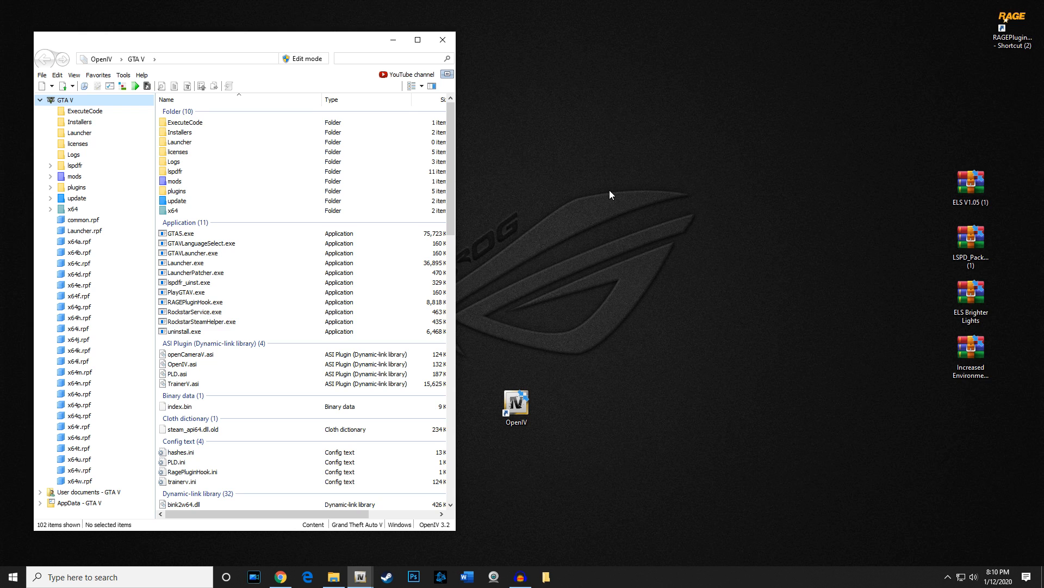
Step: Place the ELS V1.05 (1).rar archive beside the game folder in File Explorer and open its INSTALLATION FILES\Grand Theft Auto V folder
click(333, 577)
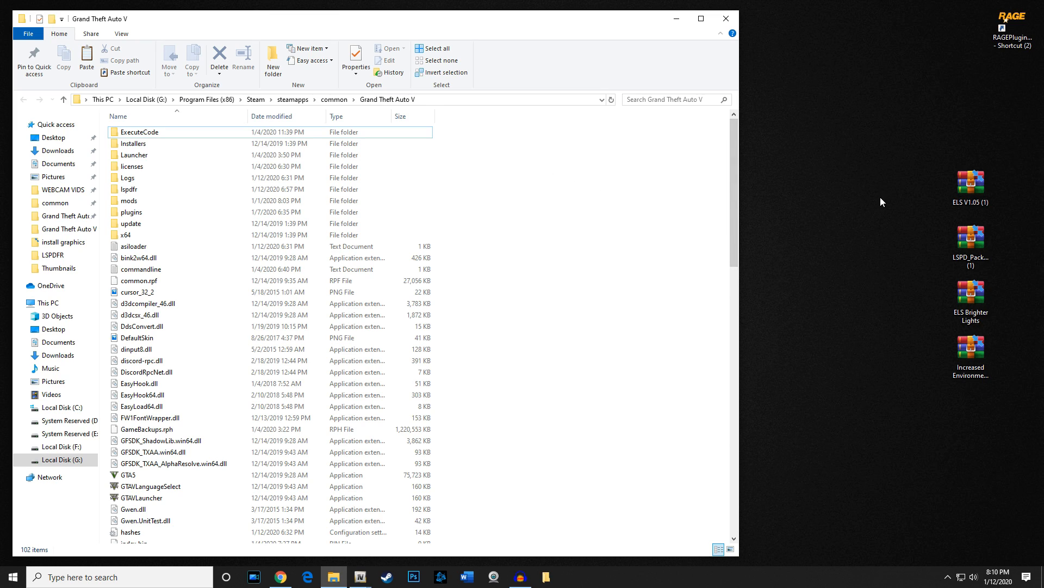
click(967, 181)
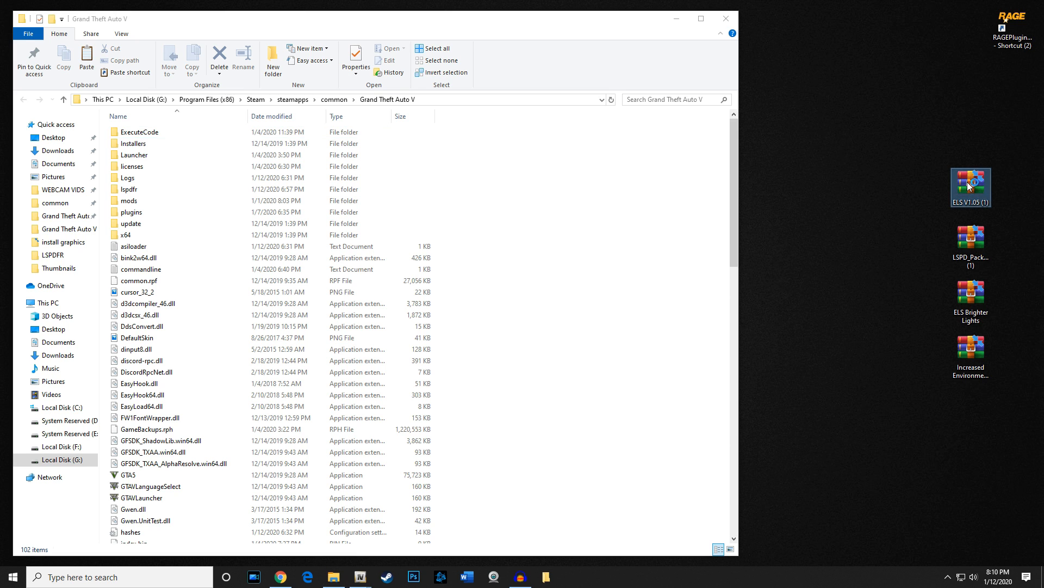
double_click(967, 184)
drag(612, 100, 877, 101)
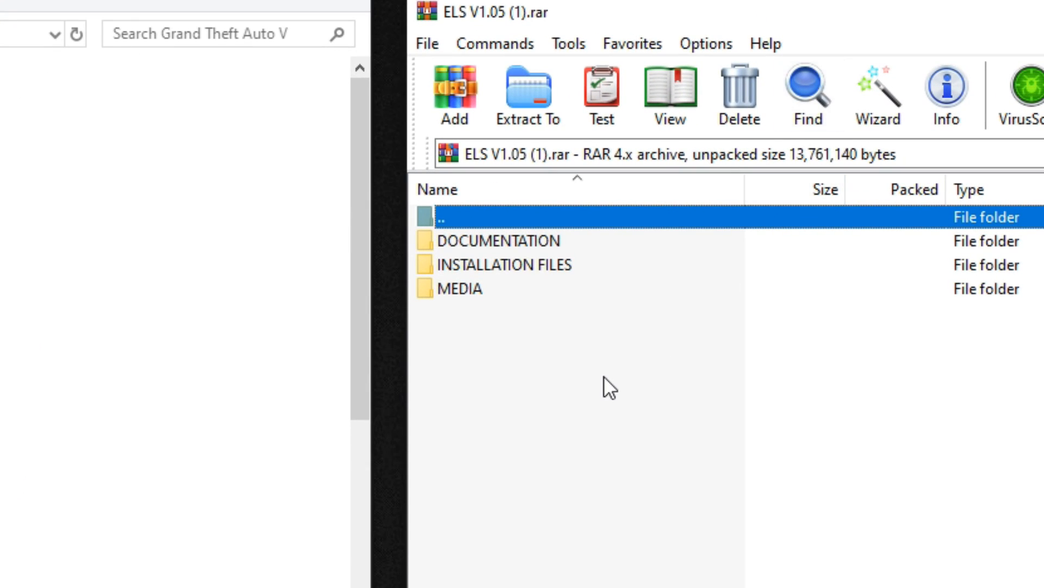
double_click(486, 266)
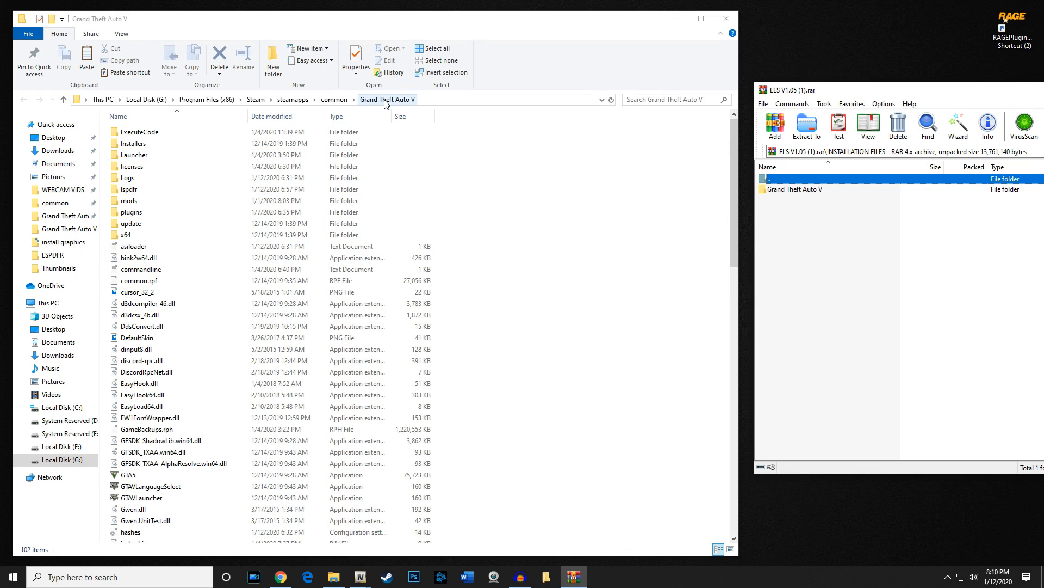
click(780, 191)
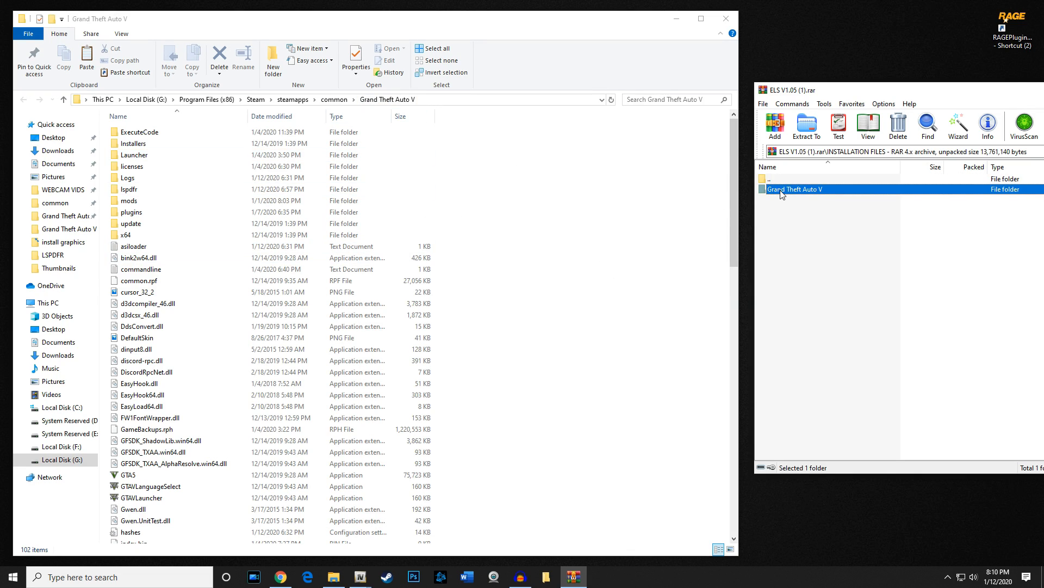
double_click(781, 191)
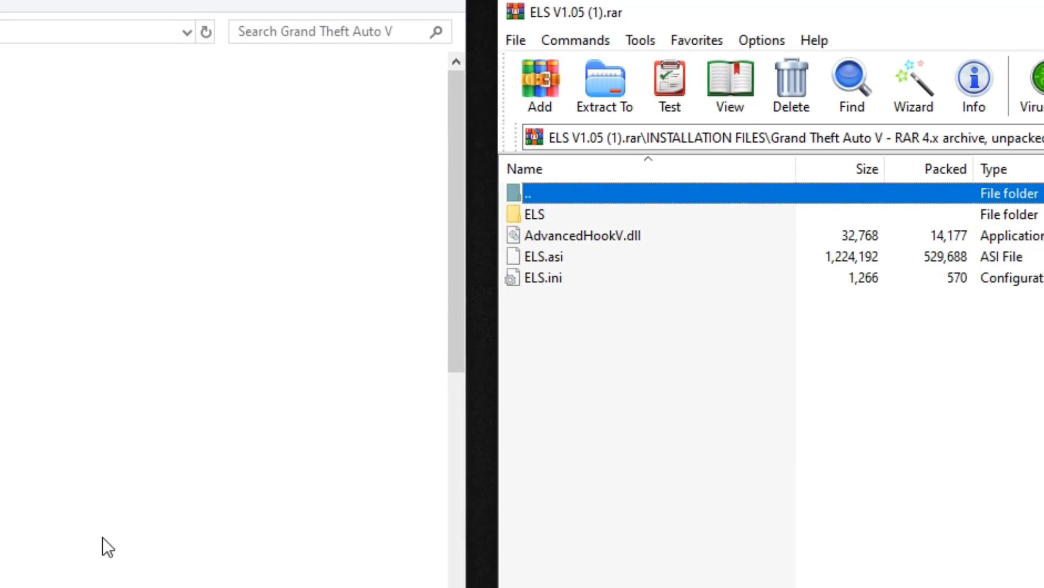
Step: Copy the ELS folder, AdvancedHookV.dll, ELS.asi and ELS.ini from the archive into the main Grand Theft Auto V folder
click(557, 426)
drag(520, 381, 475, 224)
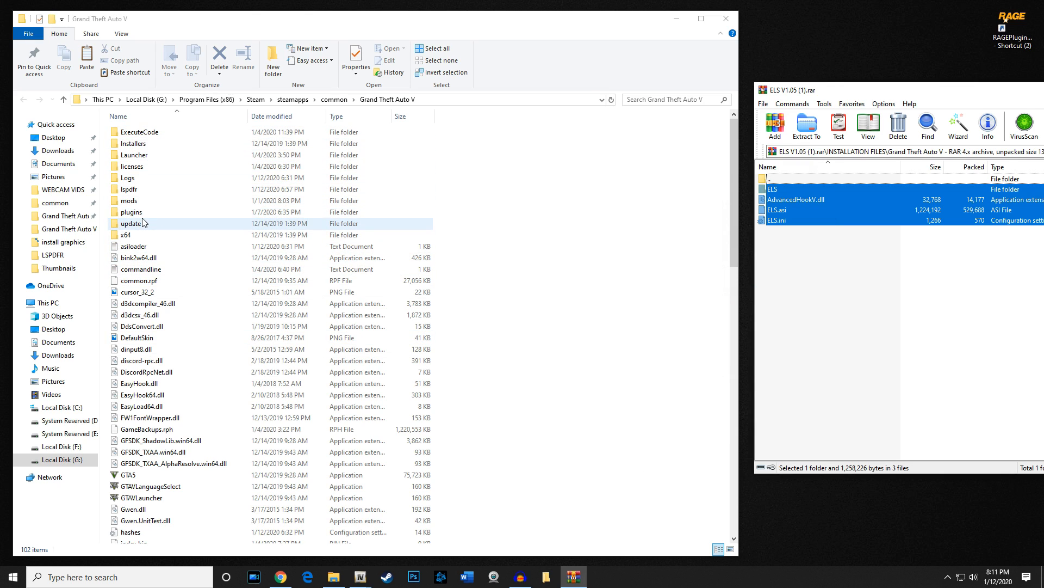
click(555, 366)
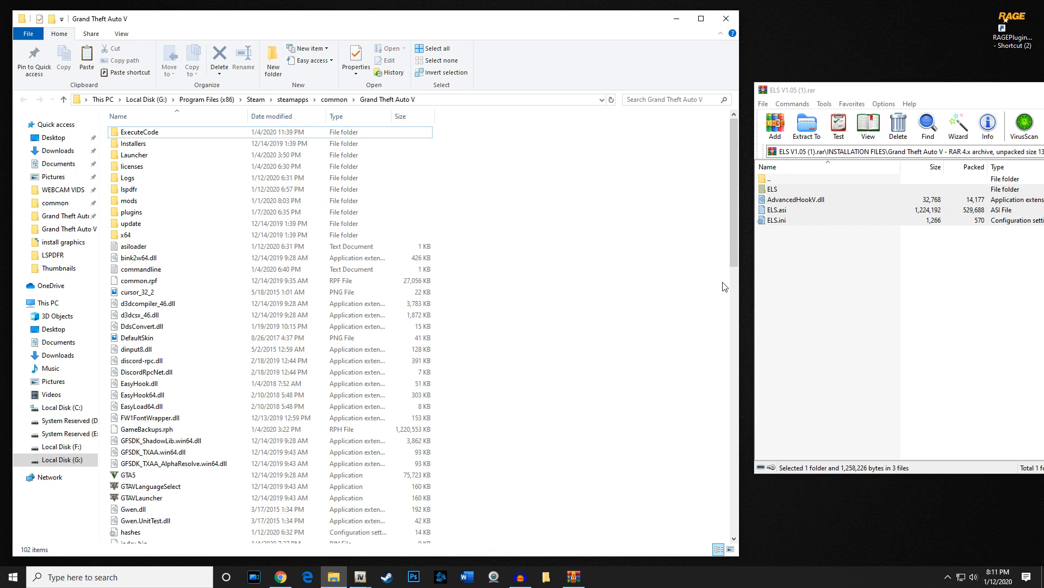
click(843, 199)
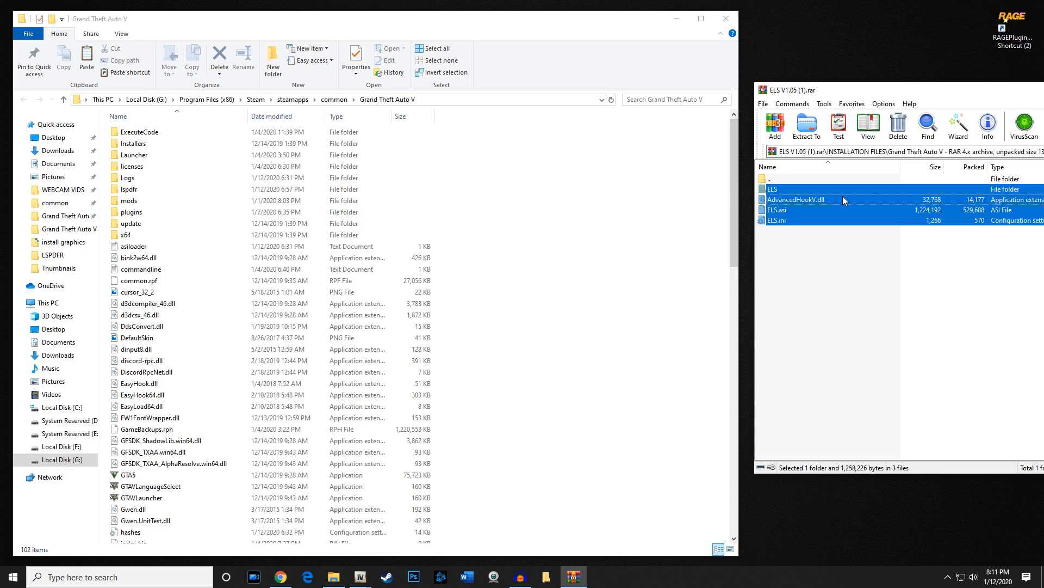
click(568, 370)
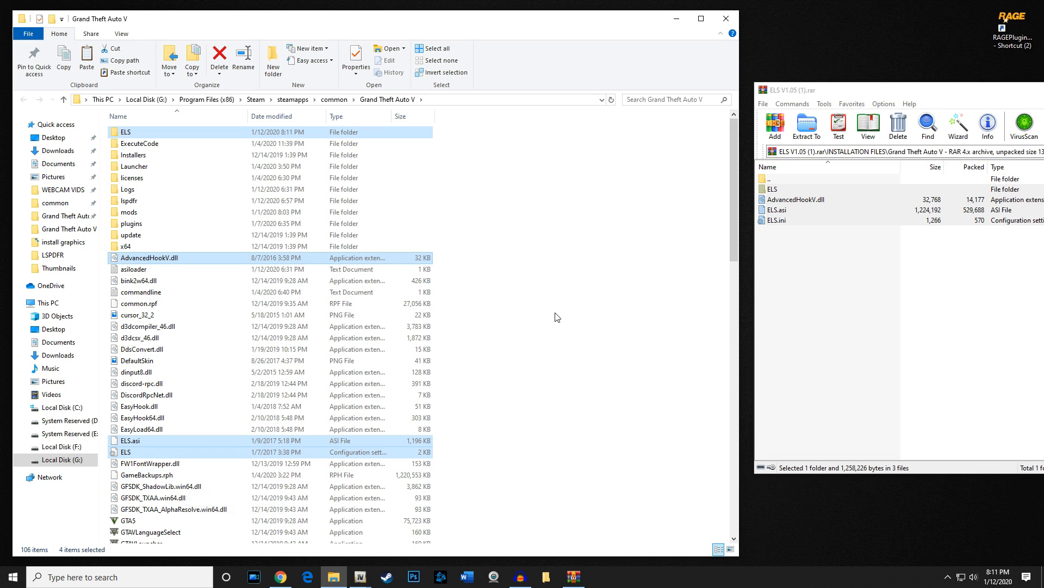
click(166, 136)
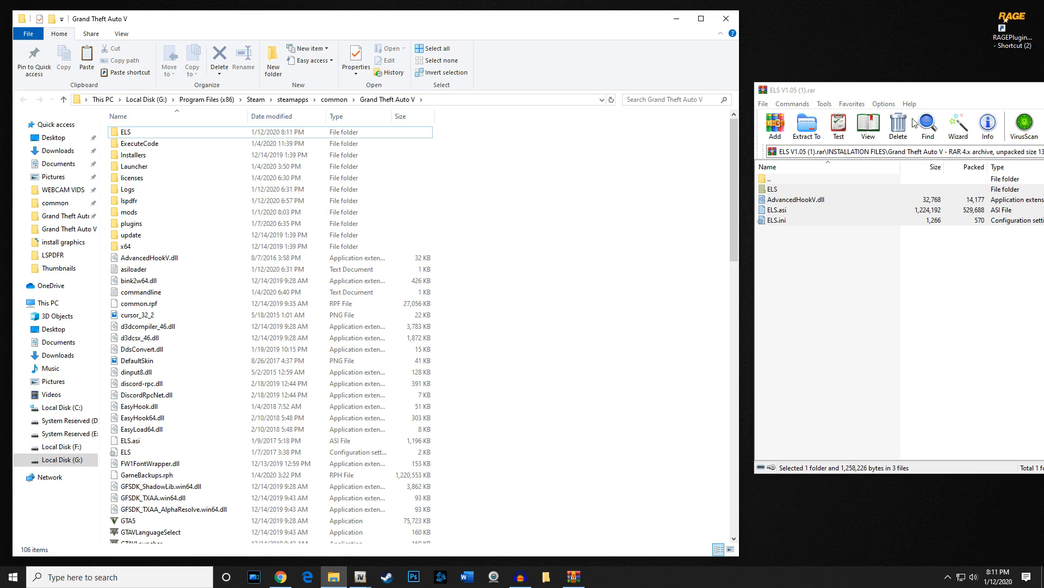
Step: Close the ELS V1.05 archive and the Grand Theft Auto V folder window
drag(940, 97, 615, 115)
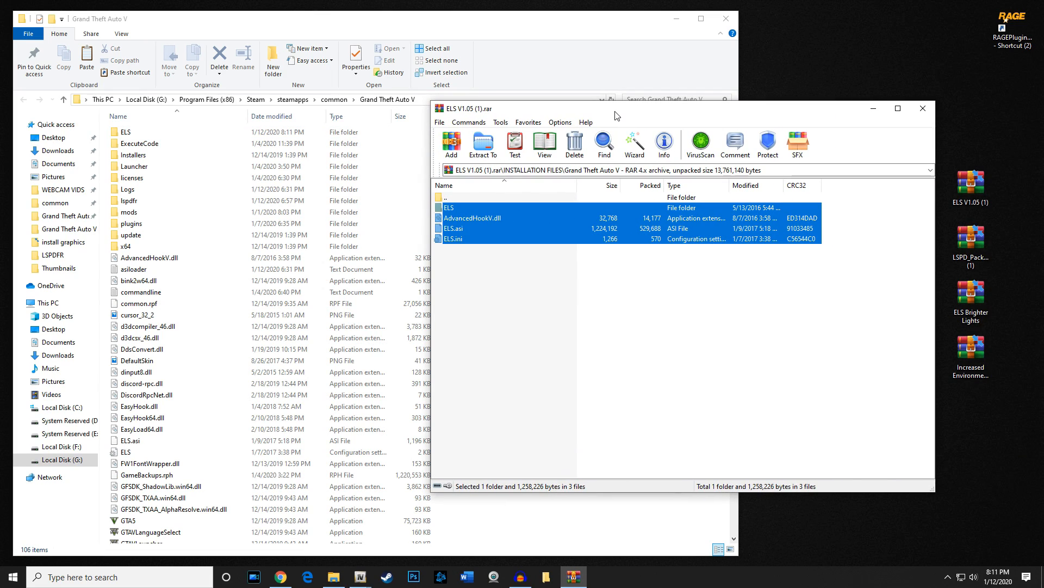
click(925, 106)
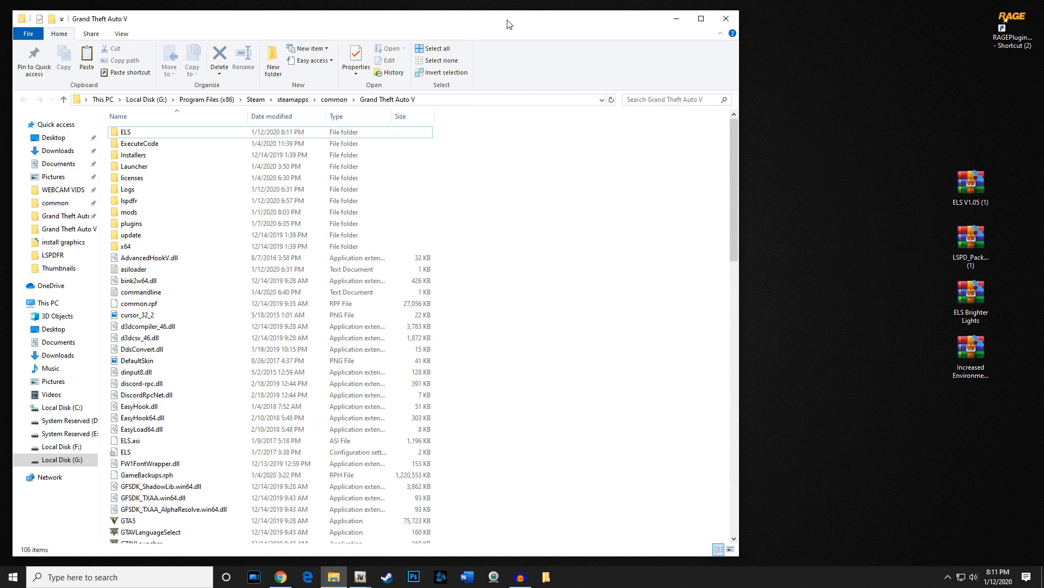
drag(508, 21, 648, 30)
click(816, 28)
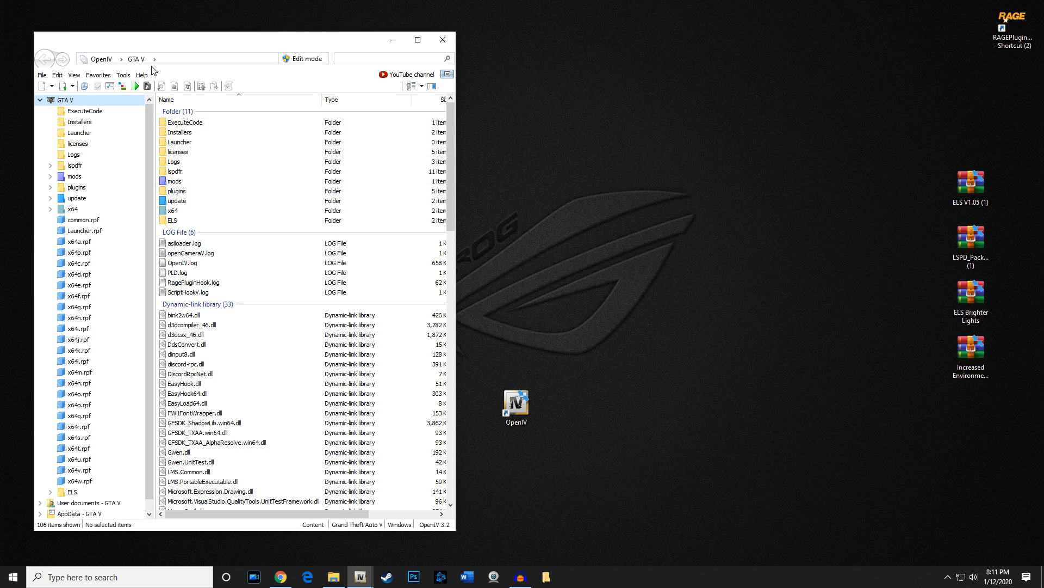
Step: Switch to OpenIV and open the mods\update\x64\dlcpacks folder
drag(176, 42, 277, 39)
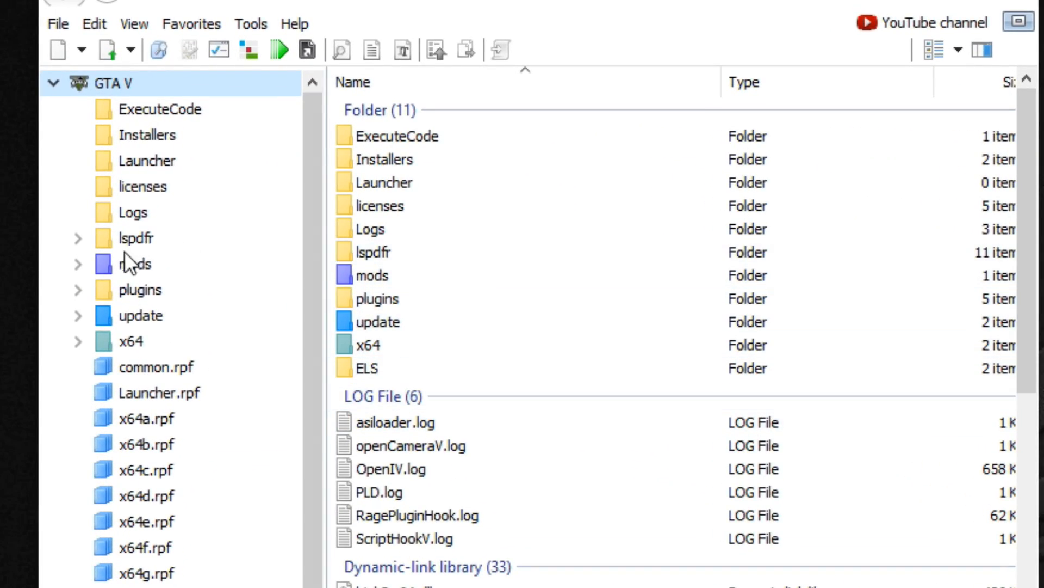
click(129, 266)
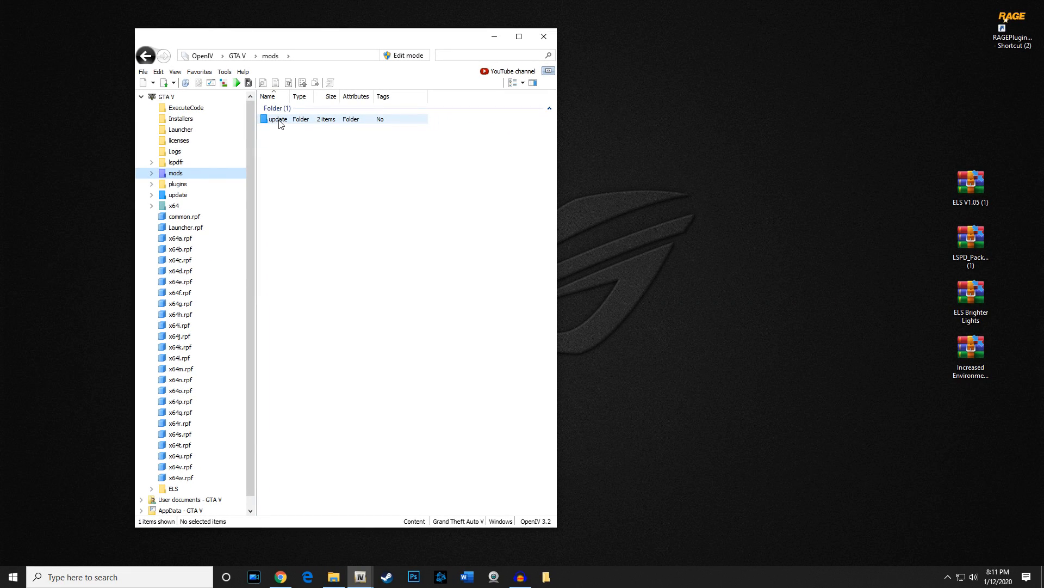
double_click(279, 120)
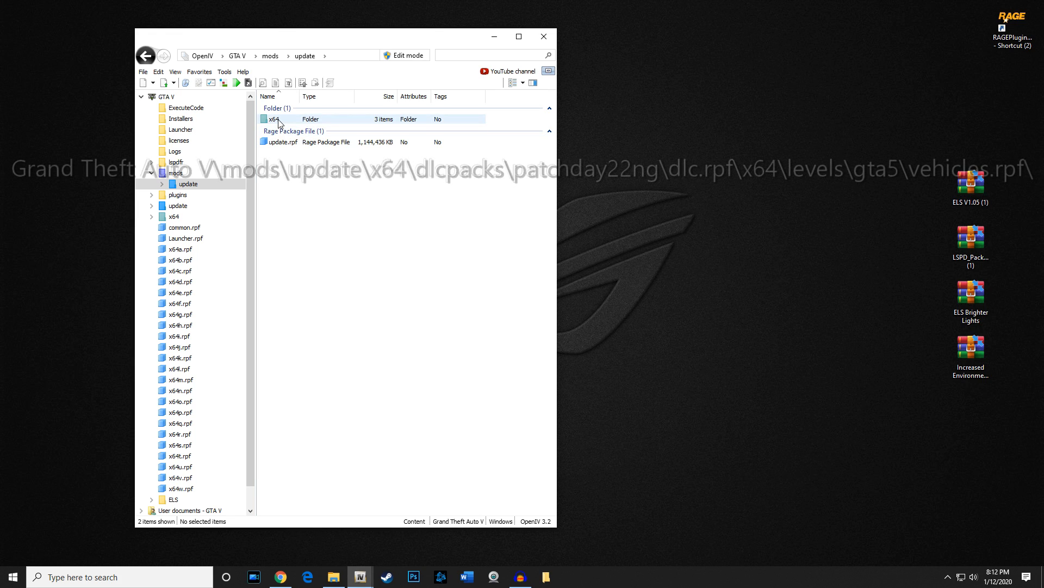
double_click(279, 121)
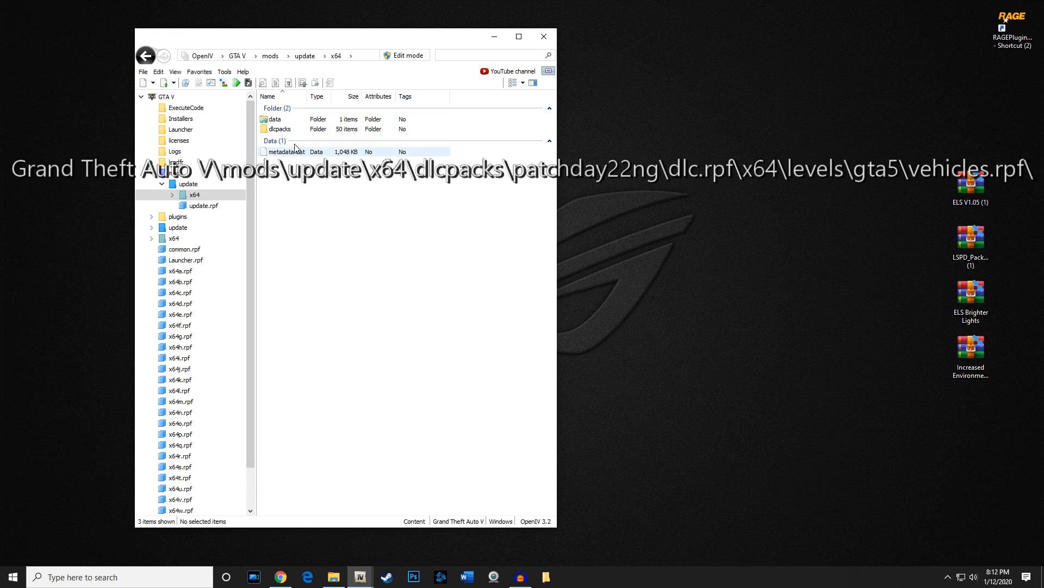
double_click(281, 130)
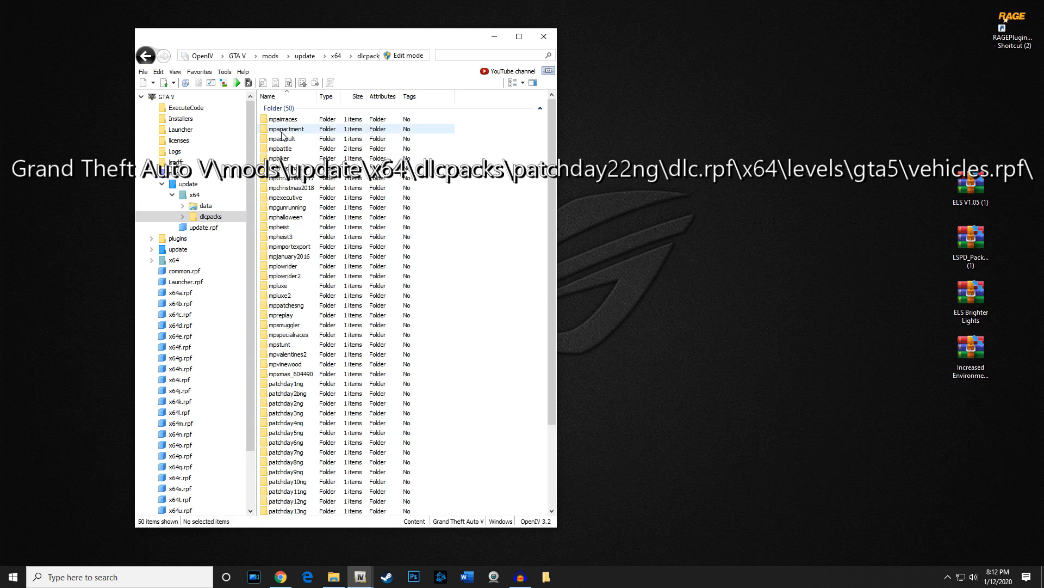
Step: Open vehicles.rpf inside patchday22ng\dlc.rpf\x64\levels\gta5 of the mods dlcpacks folder
scroll(554, 123, down, 4)
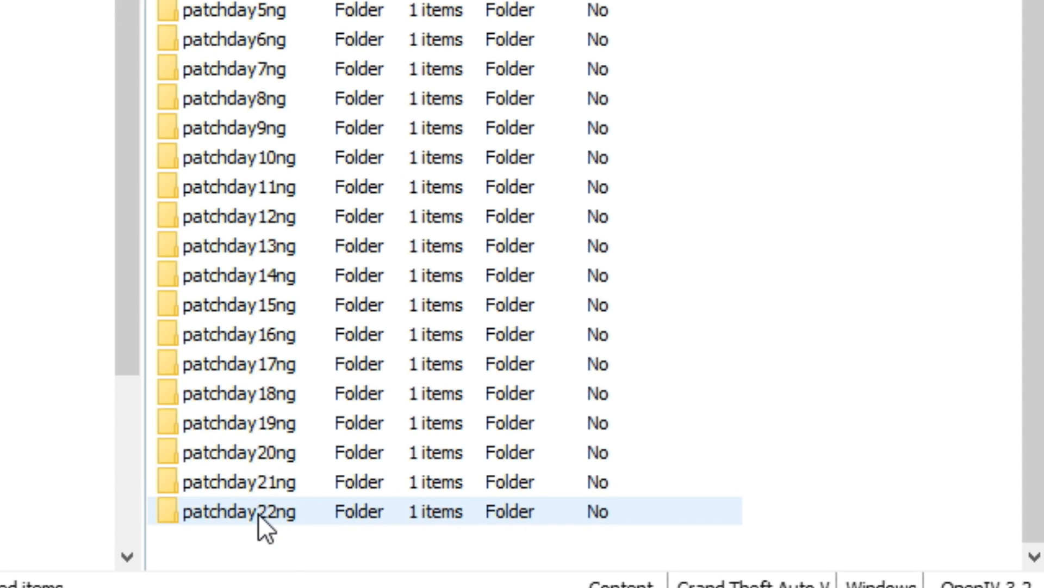
double_click(259, 514)
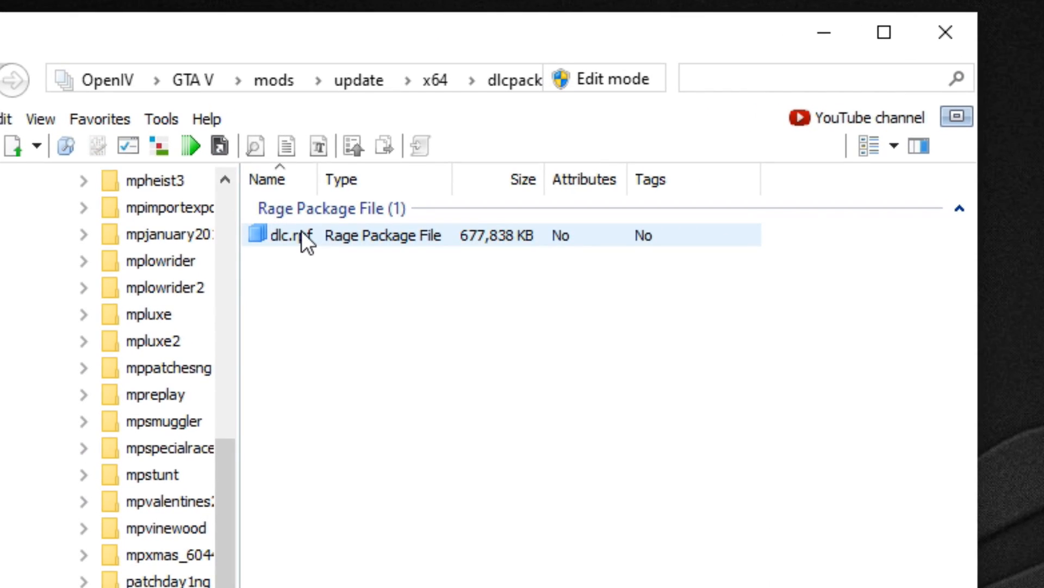
double_click(302, 230)
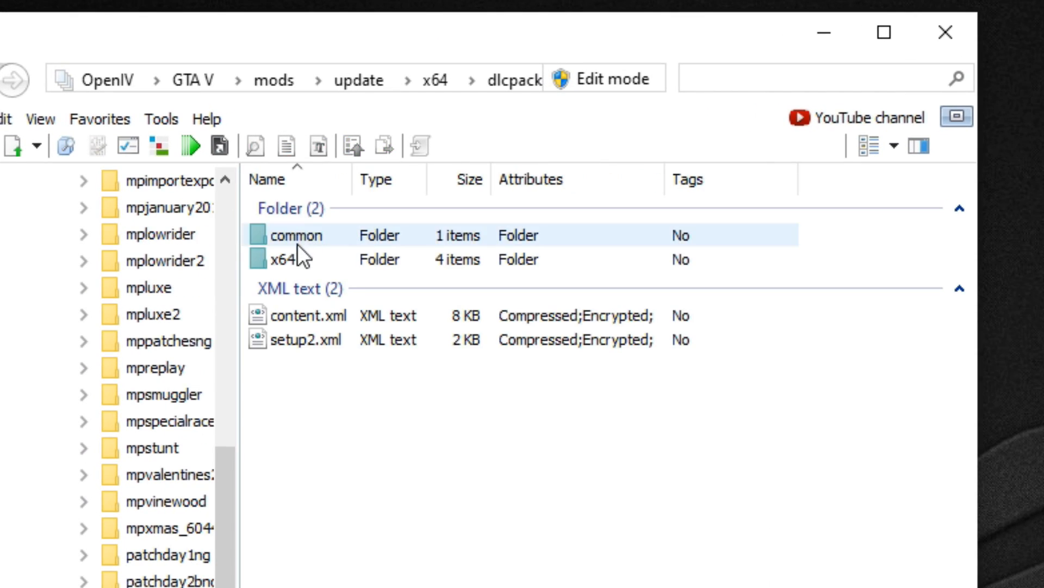
double_click(289, 260)
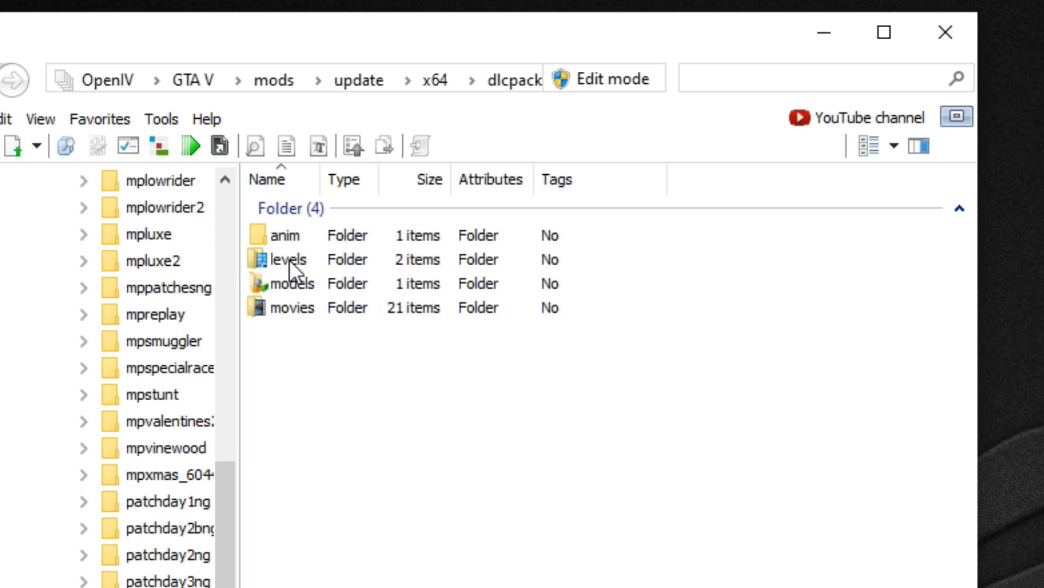
double_click(293, 257)
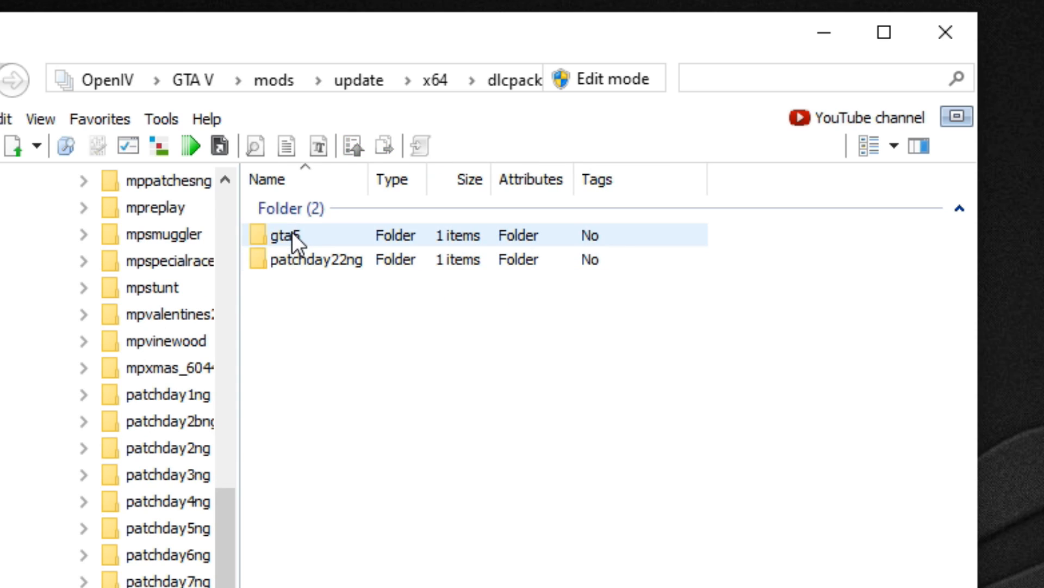
double_click(292, 234)
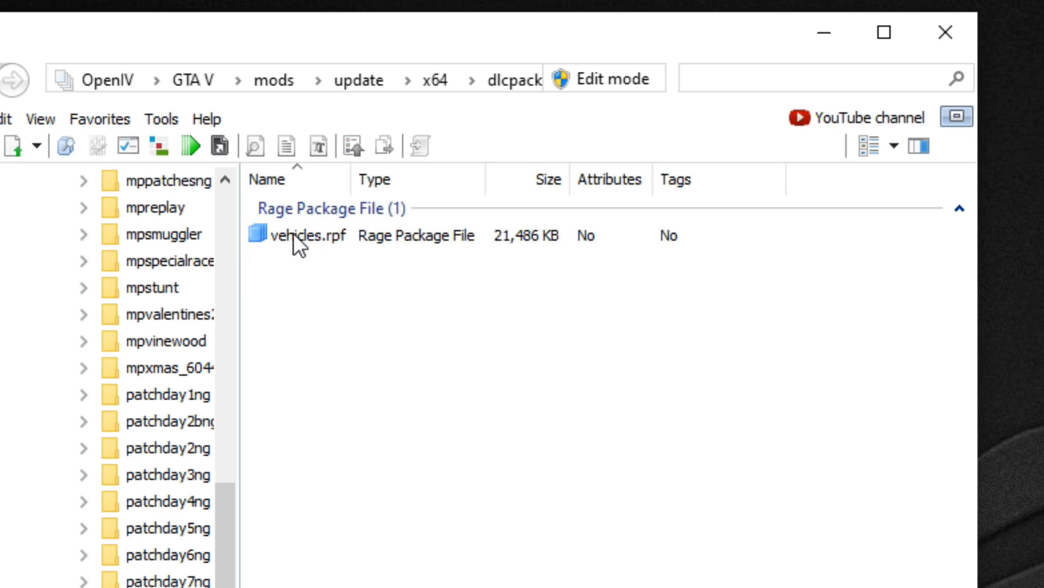
double_click(293, 234)
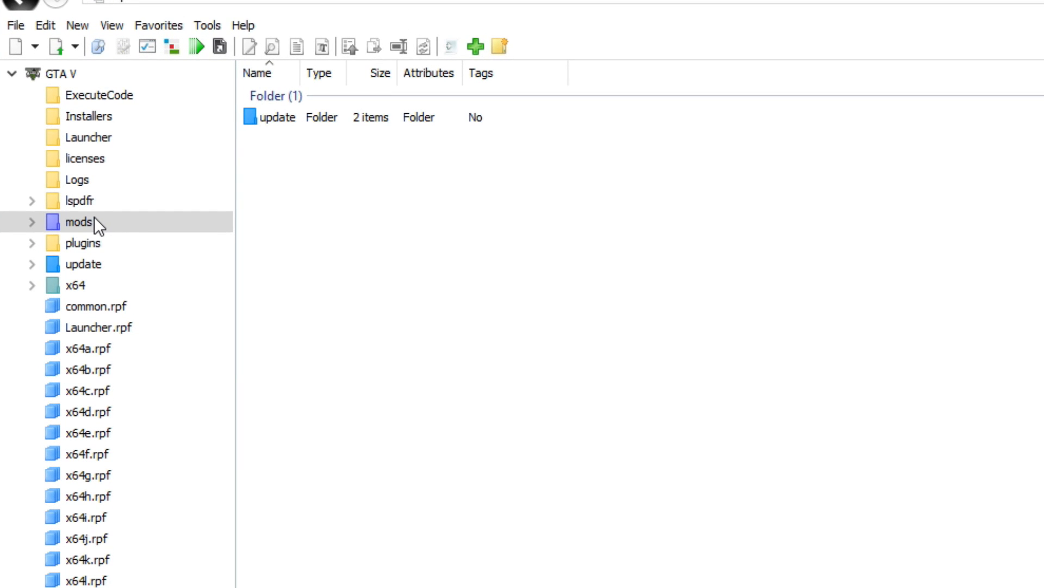
Step: Starting from the mods folder, open update\x64\dlcpacks
click(152, 223)
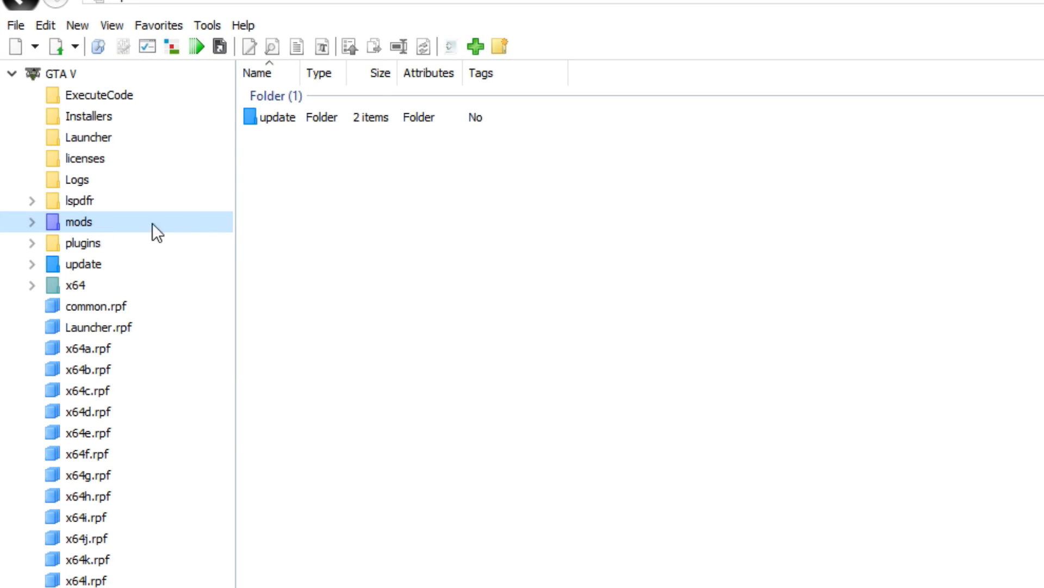
double_click(278, 120)
click(285, 120)
double_click(285, 119)
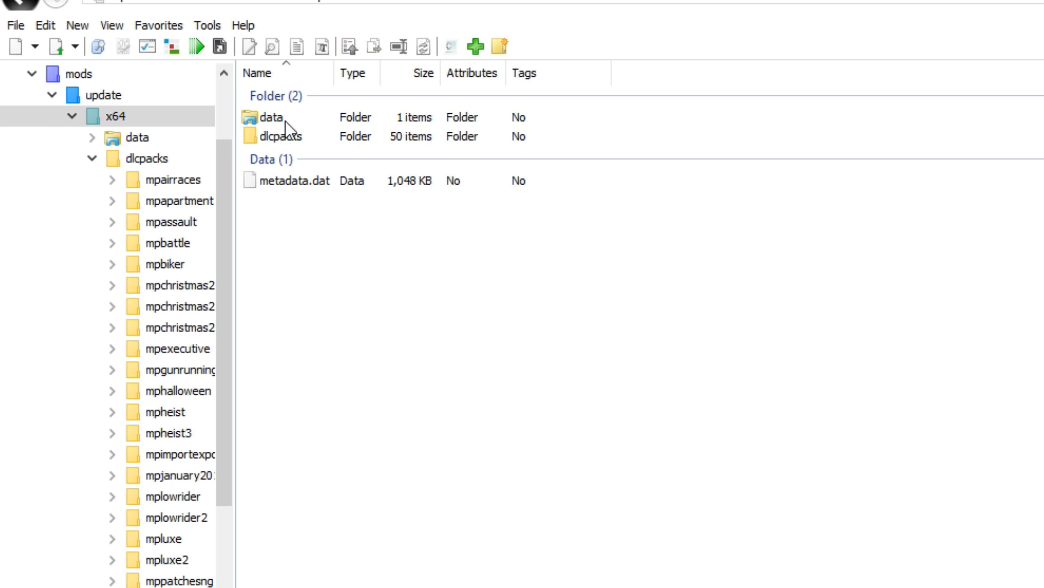
click(289, 138)
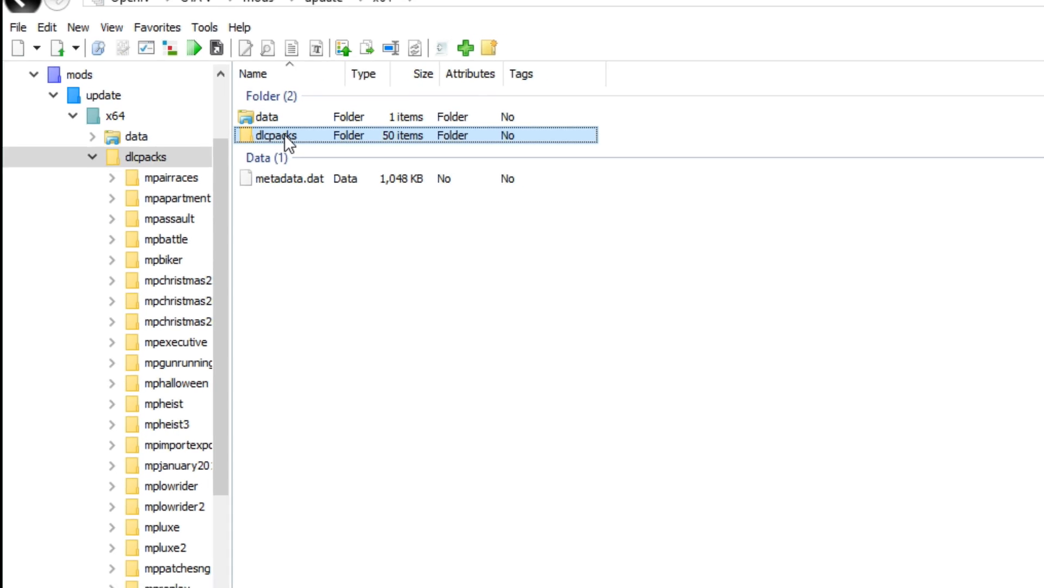
double_click(285, 135)
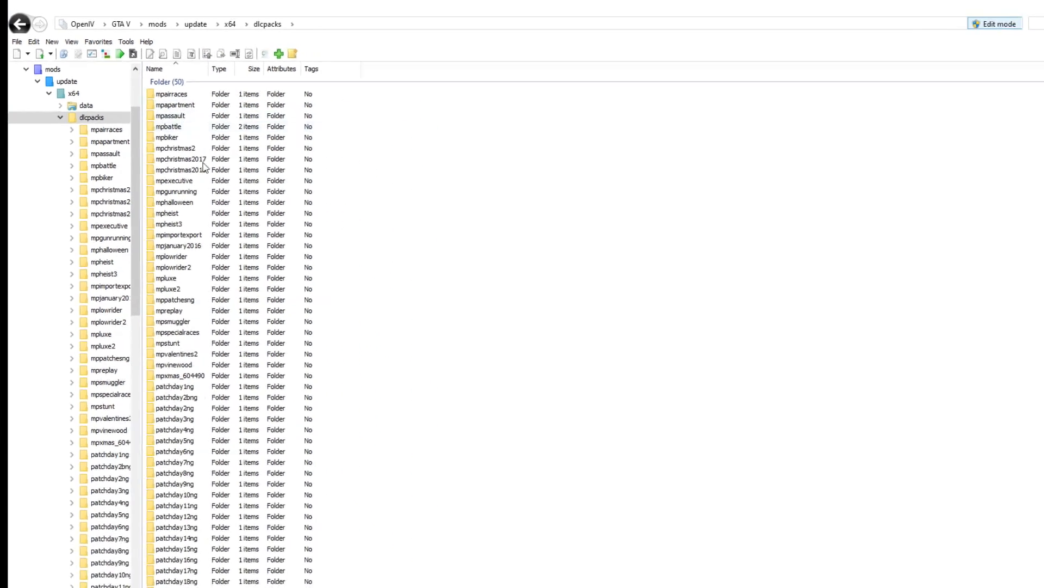
Step: From dlcpacks, go through patchday22ng\dlc.rpf\x64\levels\gta5 and open the vehicles.rpf archive
scroll(212, 367, down, 1)
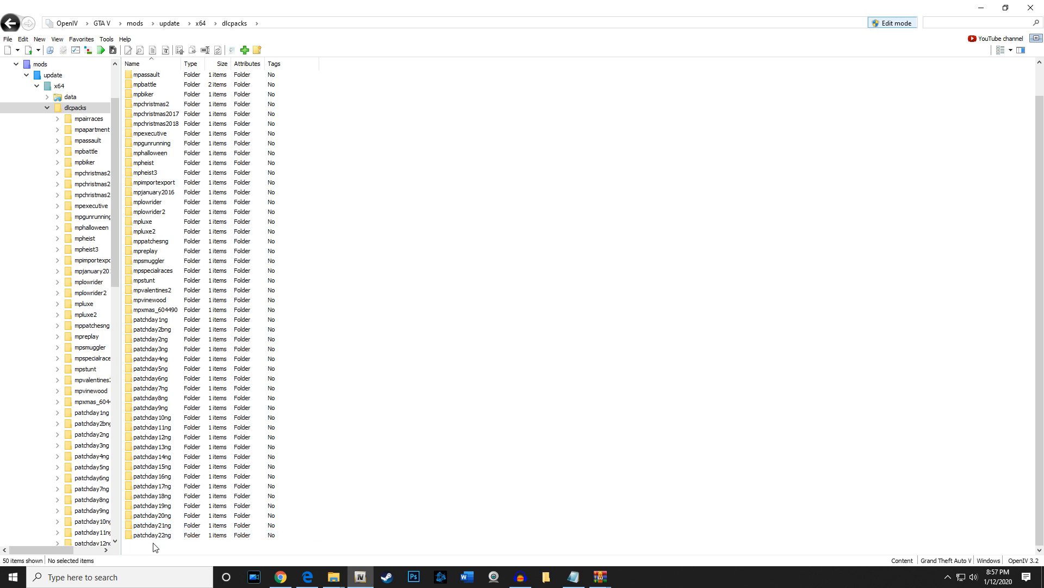
double_click(152, 535)
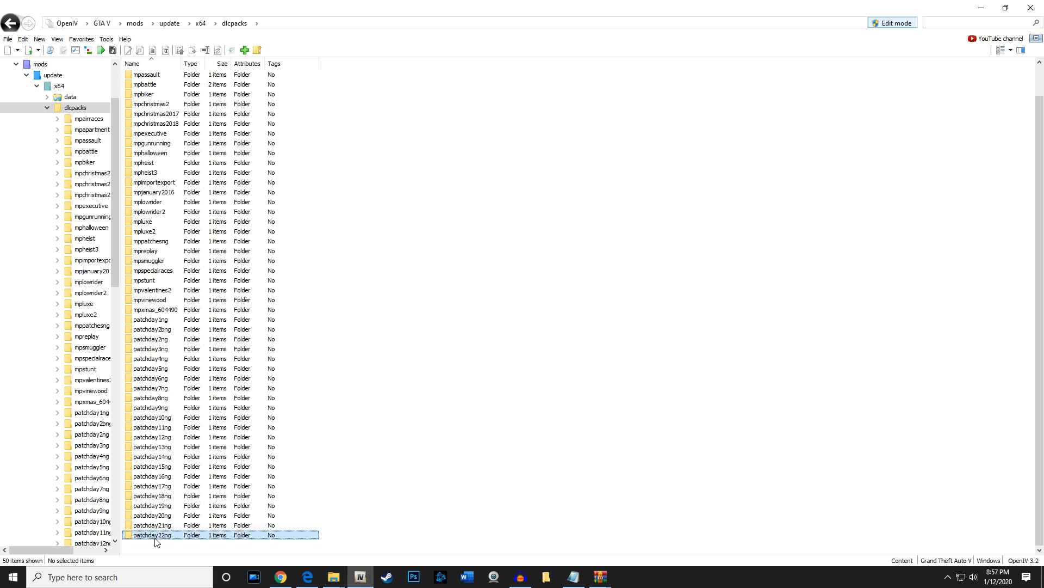
click(150, 85)
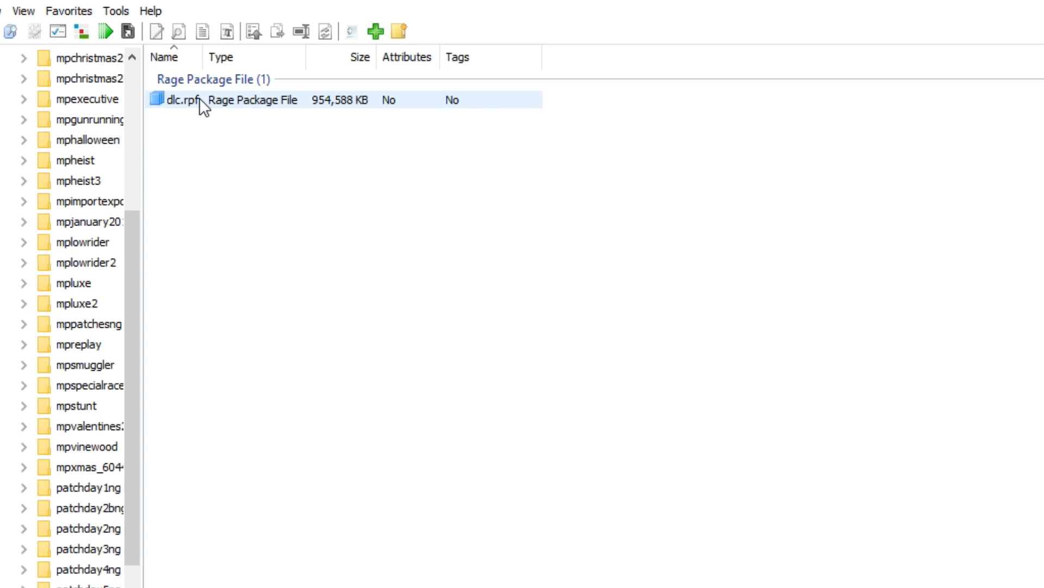
double_click(199, 98)
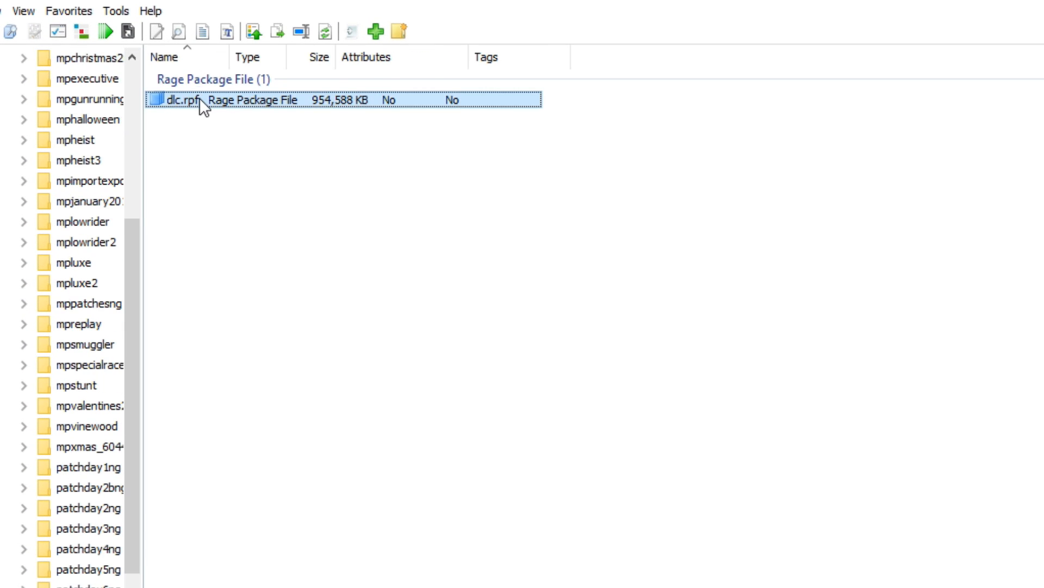
double_click(191, 117)
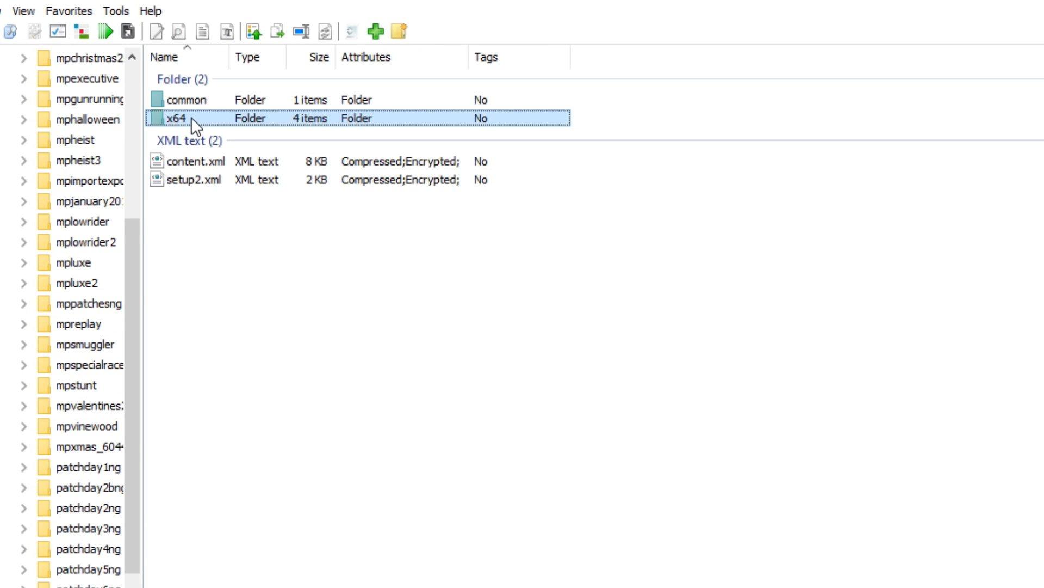
double_click(194, 119)
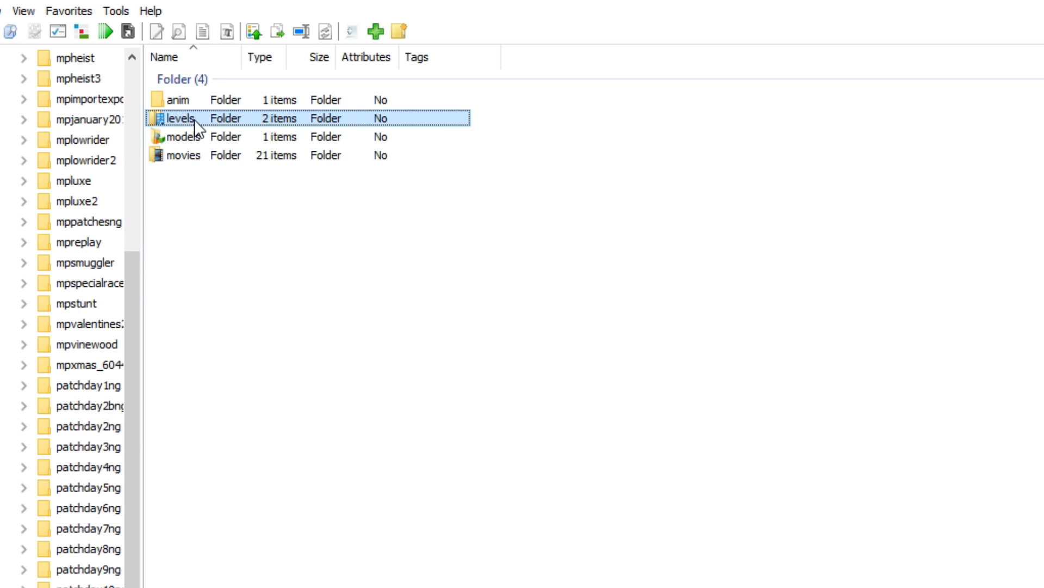
double_click(186, 99)
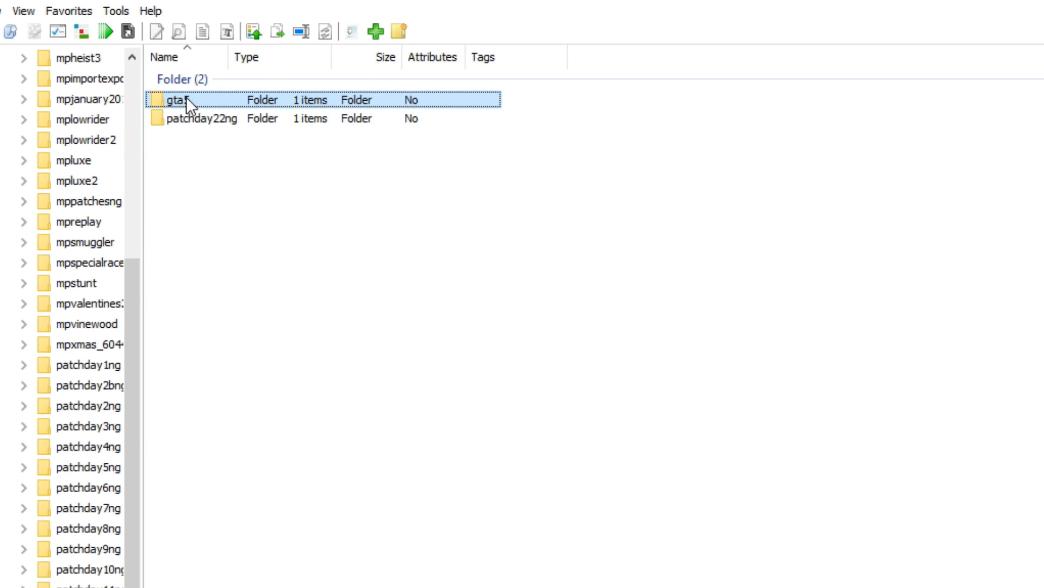
click(186, 99)
double_click(186, 99)
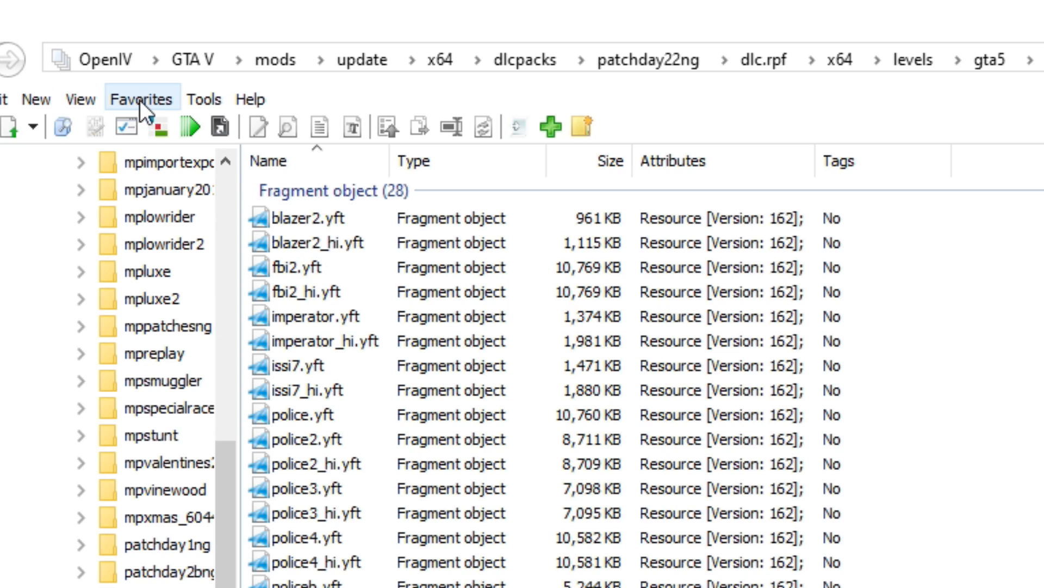
Step: Add the open vehicles.rpf location to the favorites under the name INSTALL VEHICLES HERE
click(140, 100)
click(184, 128)
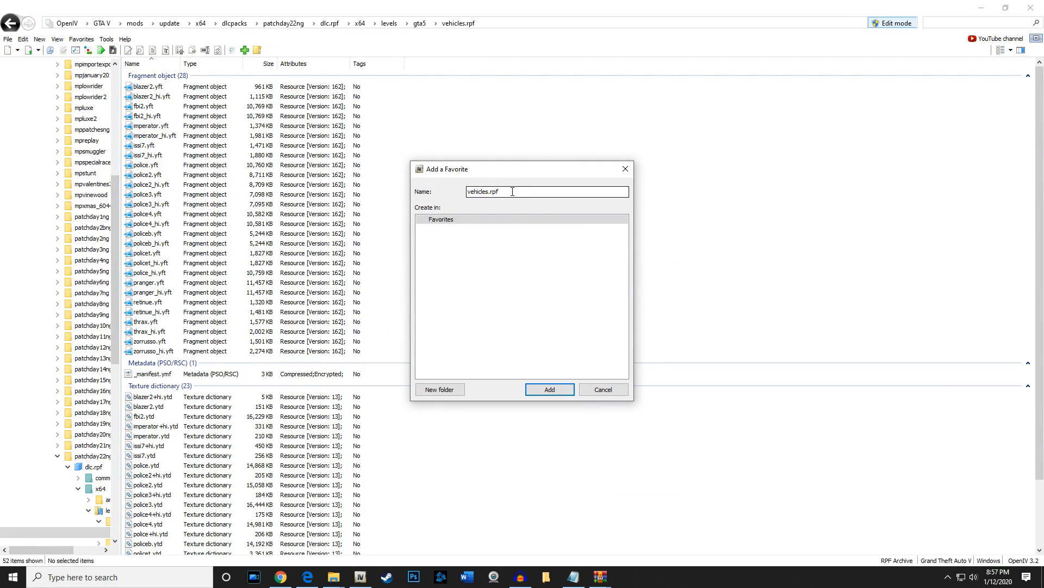
drag(511, 193, 433, 191)
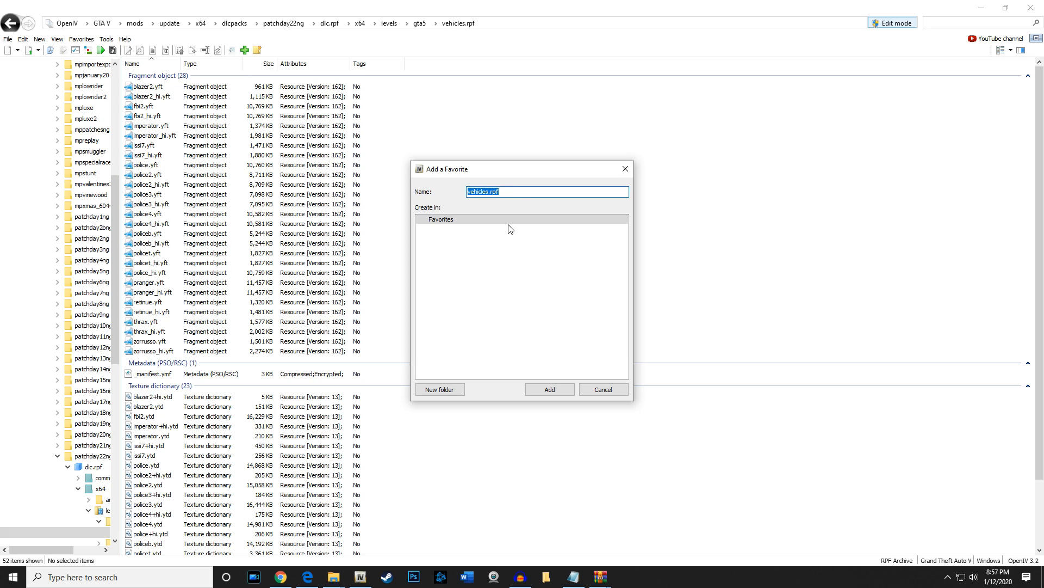
text(INSTALL VEHICLES HERE)
click(549, 389)
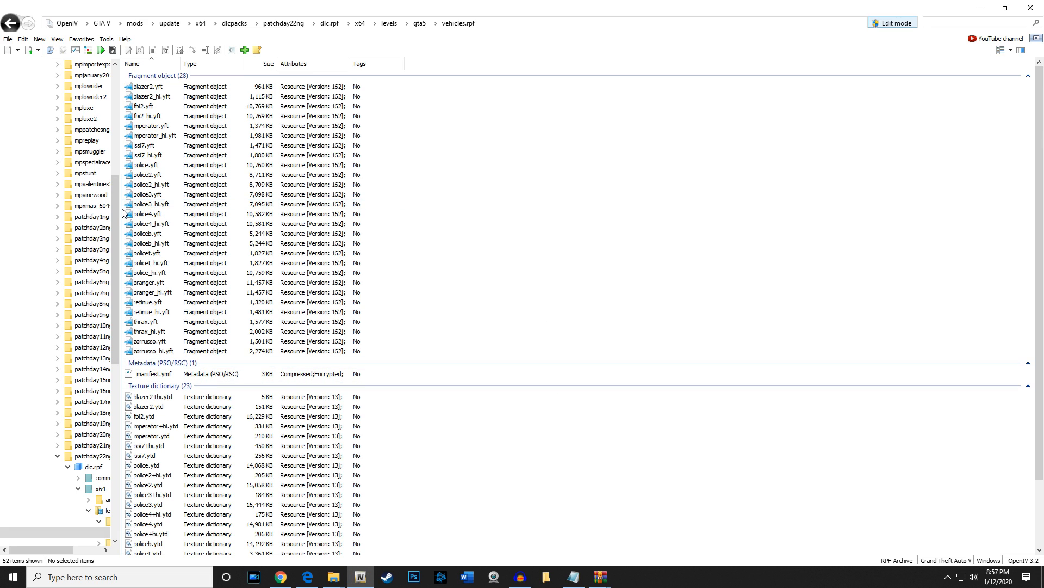
Step: Return to the mods folder, collapse its folder tree, and reopen vehicles.rpf through the INSTALL VEHICLES HERE favorite
drag(116, 214, 116, 104)
click(26, 142)
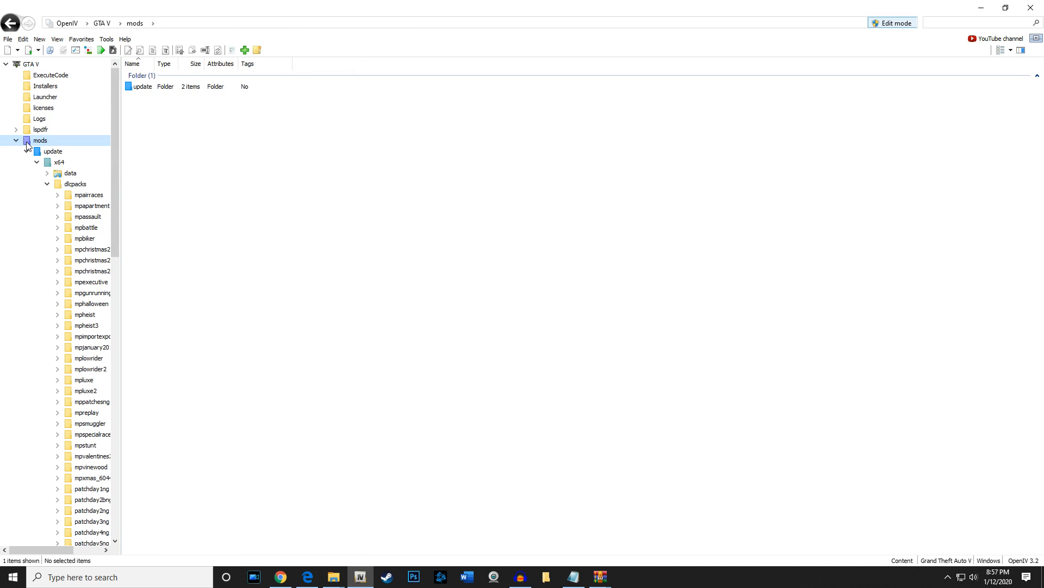
click(26, 151)
click(16, 140)
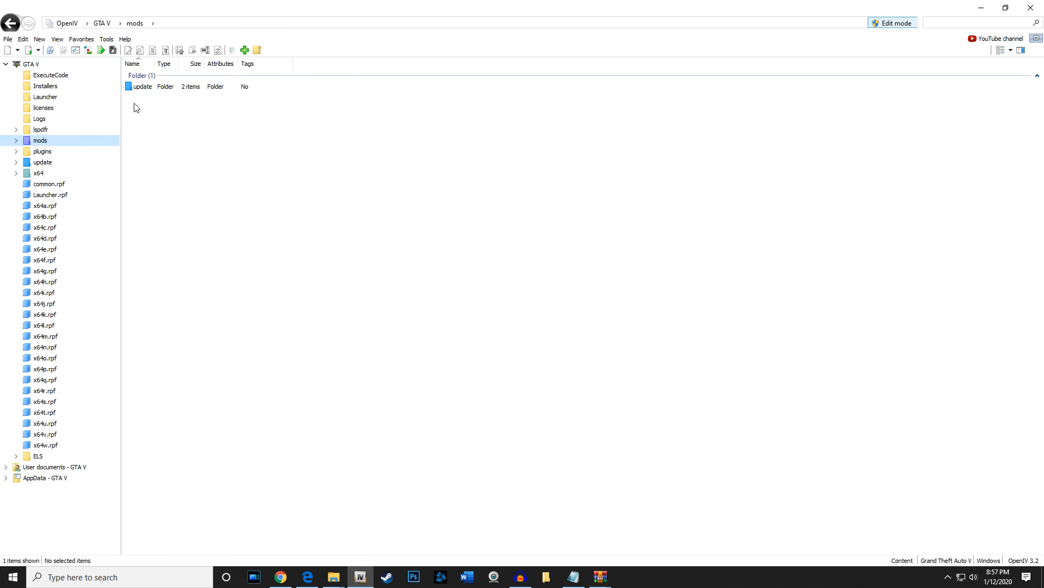
click(82, 39)
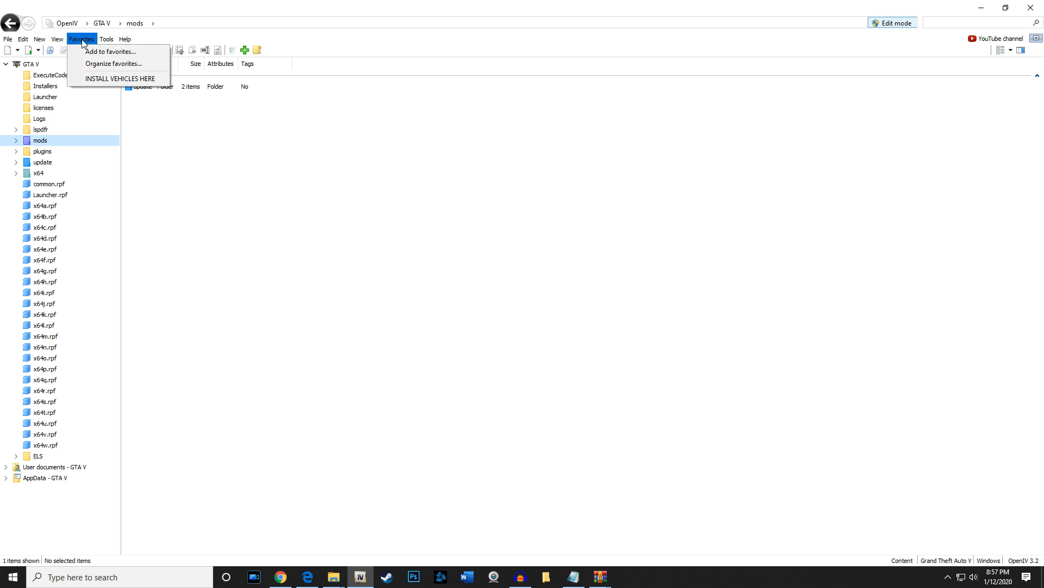
click(112, 79)
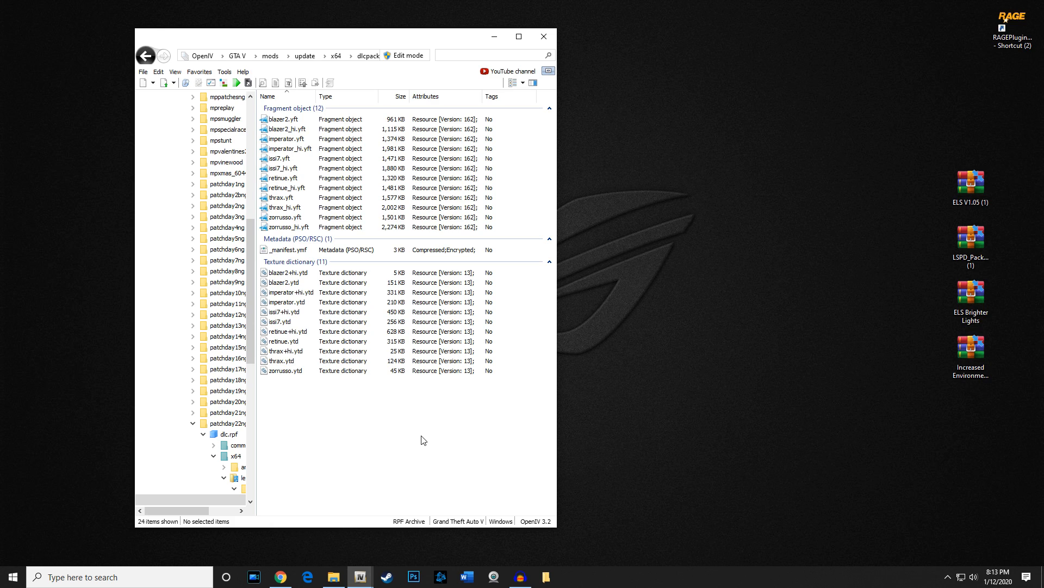
Step: Delete the ELS V1.05 (1) archive from the desktop and open the LSPD pack archive beside the OpenIV window
click(959, 187)
key(Delete)
double_click(962, 243)
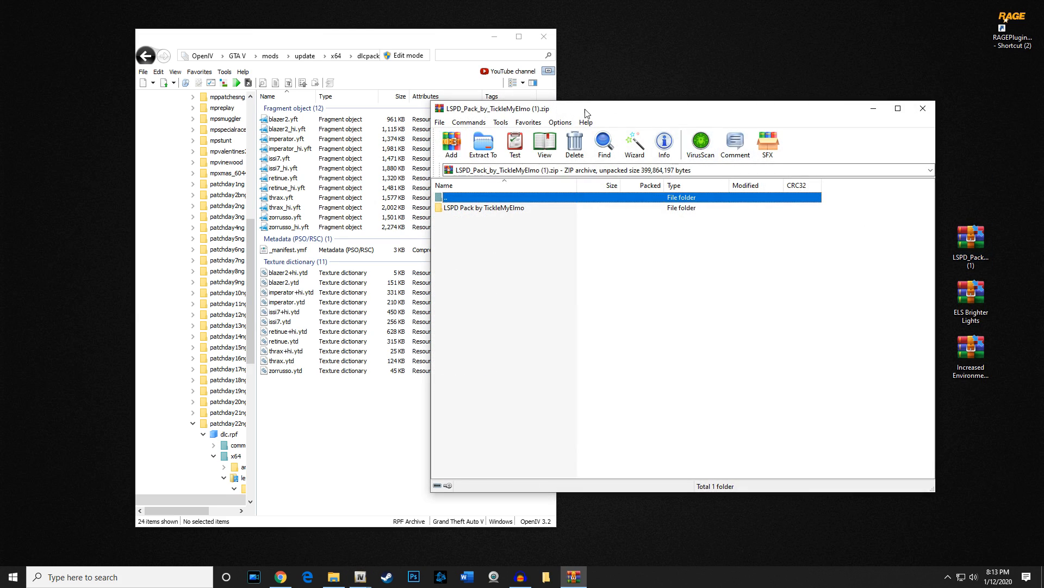
drag(587, 113, 779, 80)
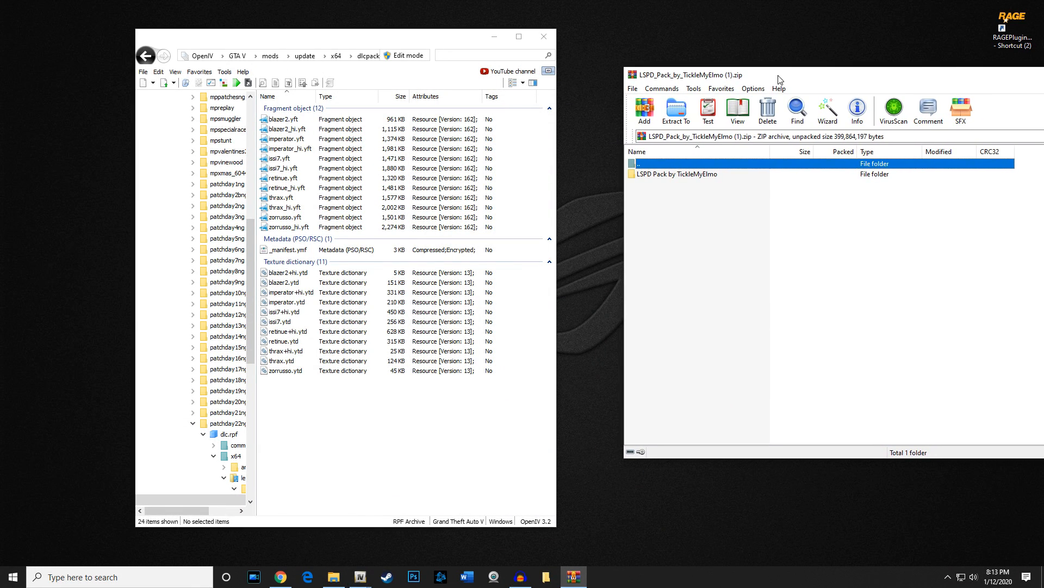
Step: Open the LSPD Pack folder inside the main folder of the vehicle pack archive
double_click(664, 175)
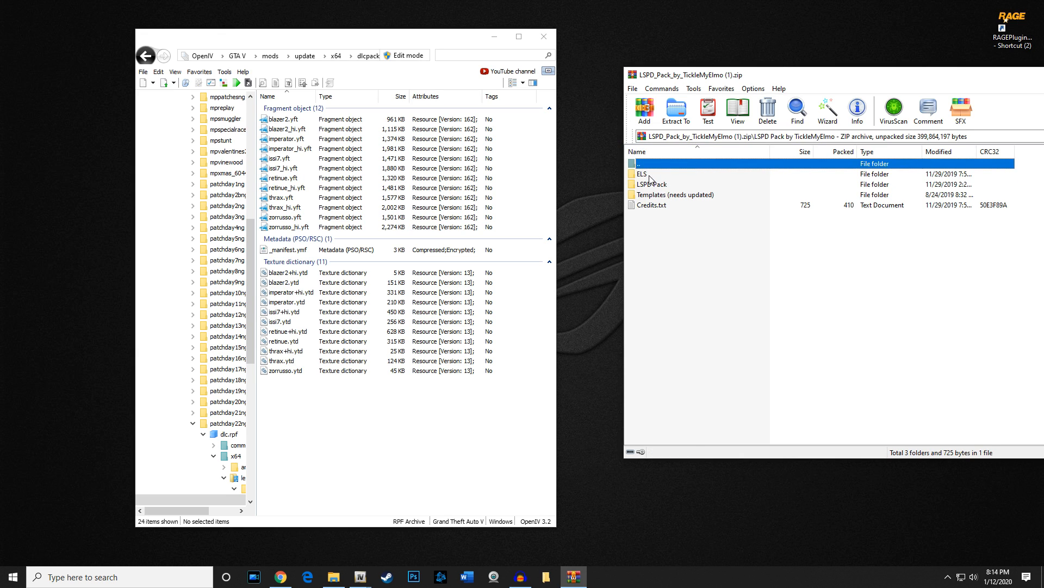
click(651, 177)
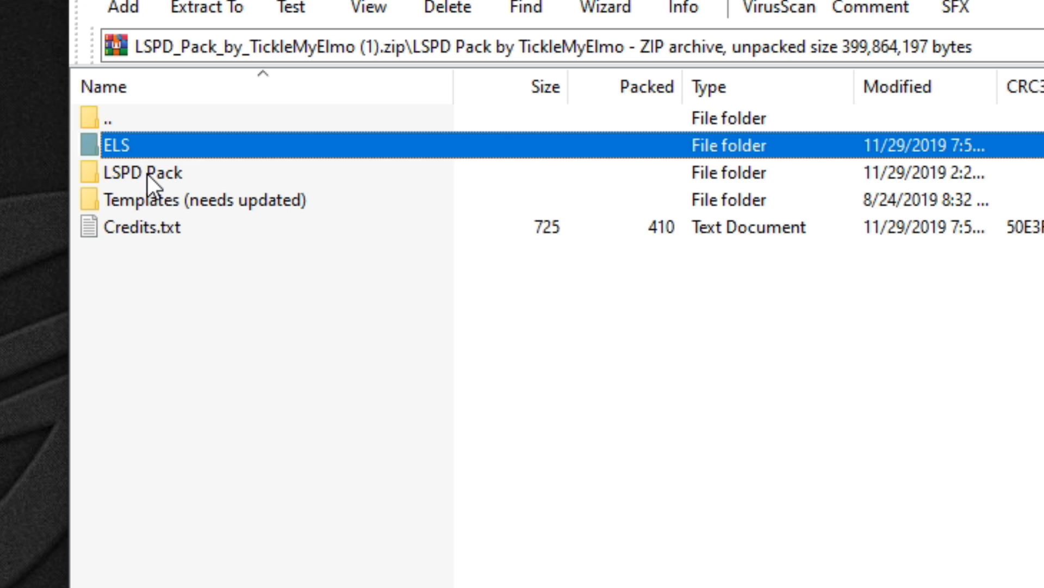
click(143, 166)
double_click(143, 165)
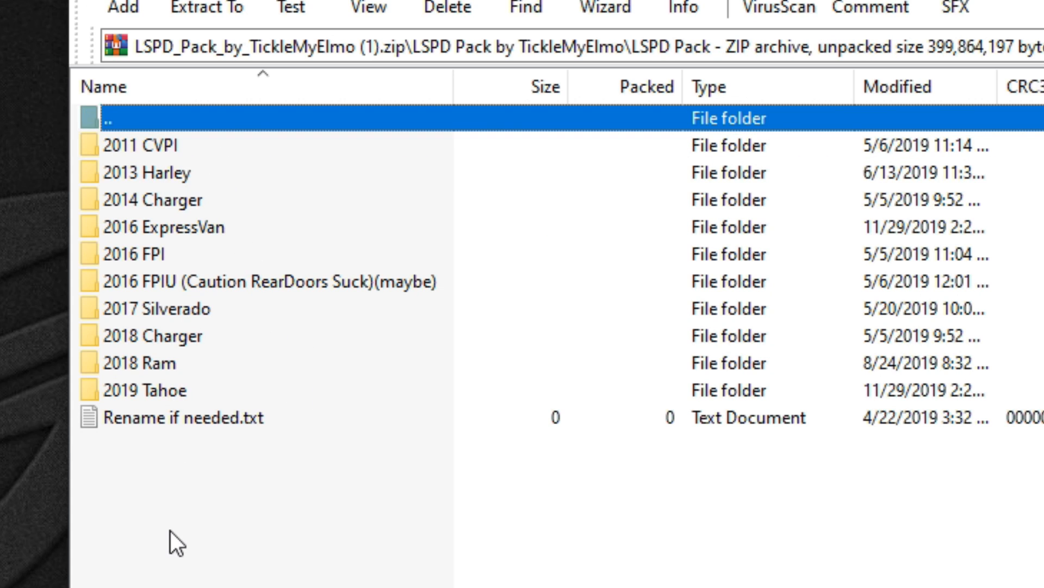
Step: Examine the vehicle files in the 2011 CVPI and 2013 Harley folders and return to the LSPD Pack folder
double_click(135, 144)
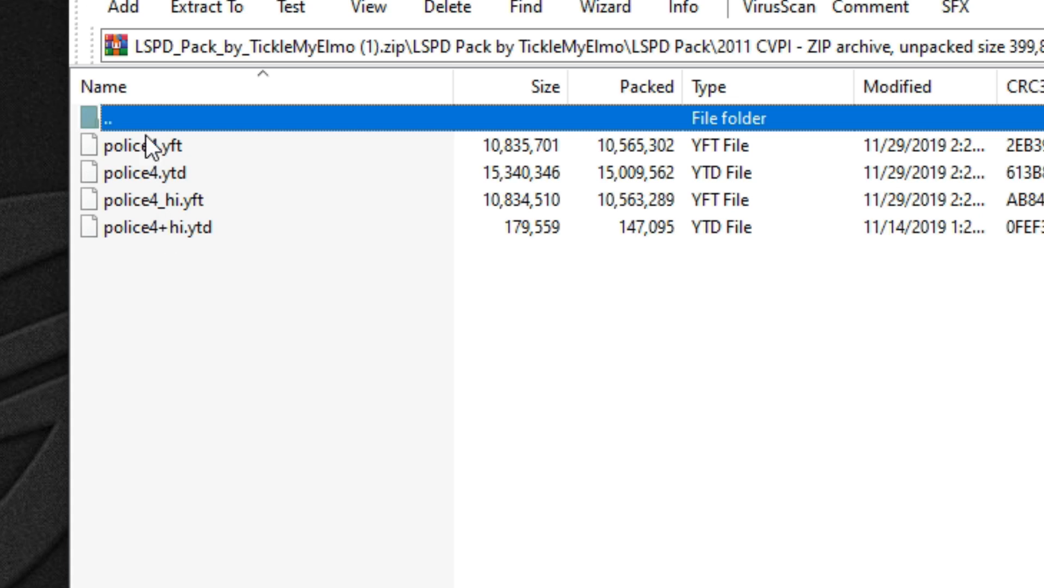
double_click(125, 118)
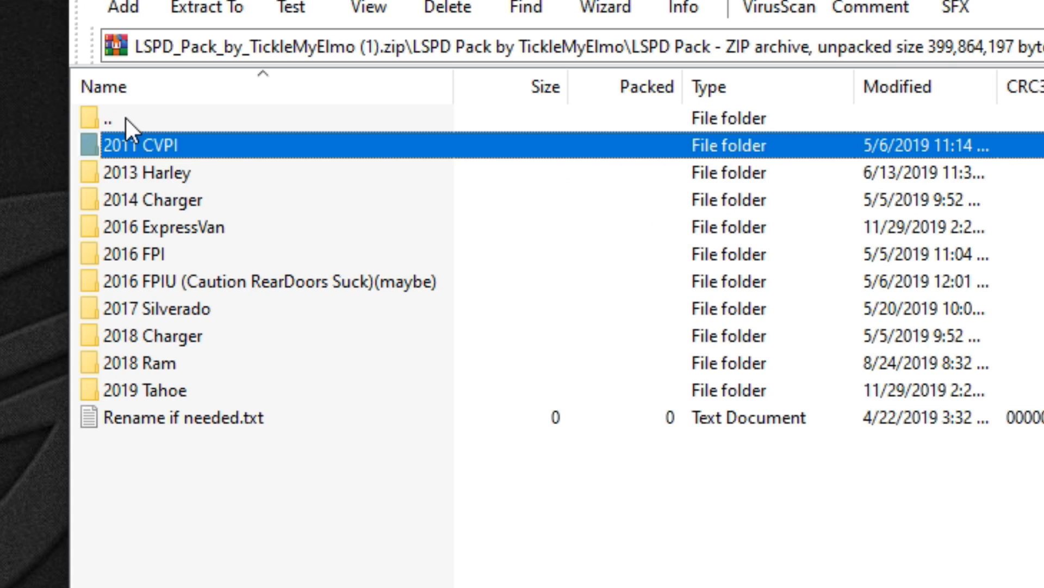
double_click(129, 173)
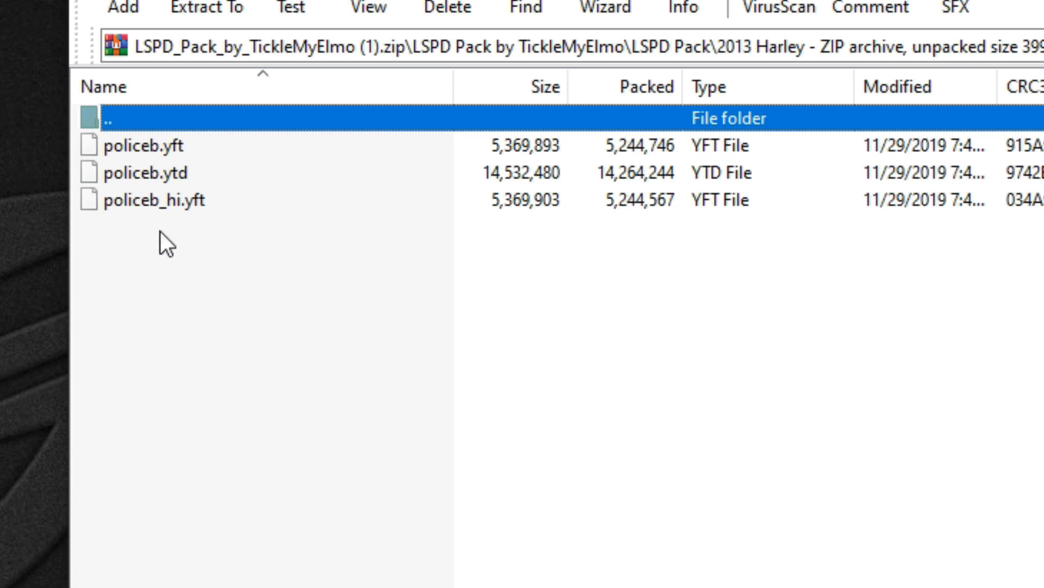
double_click(125, 126)
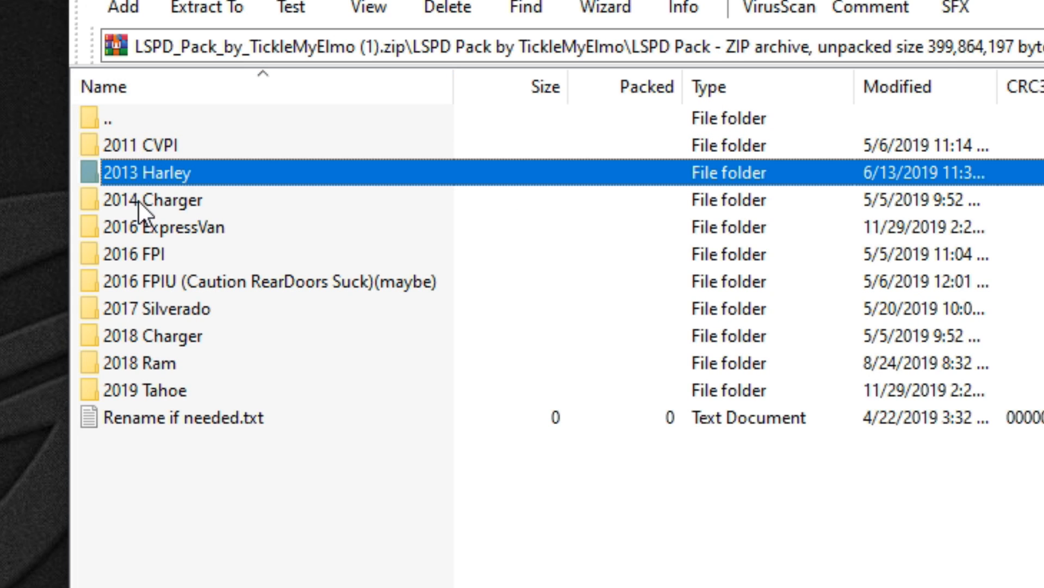
Step: Examine the vehicle files in the 2014 Charger, 2016 ExpressVan, 2016 FPI and 2016 FPIU folders of the pack
double_click(139, 200)
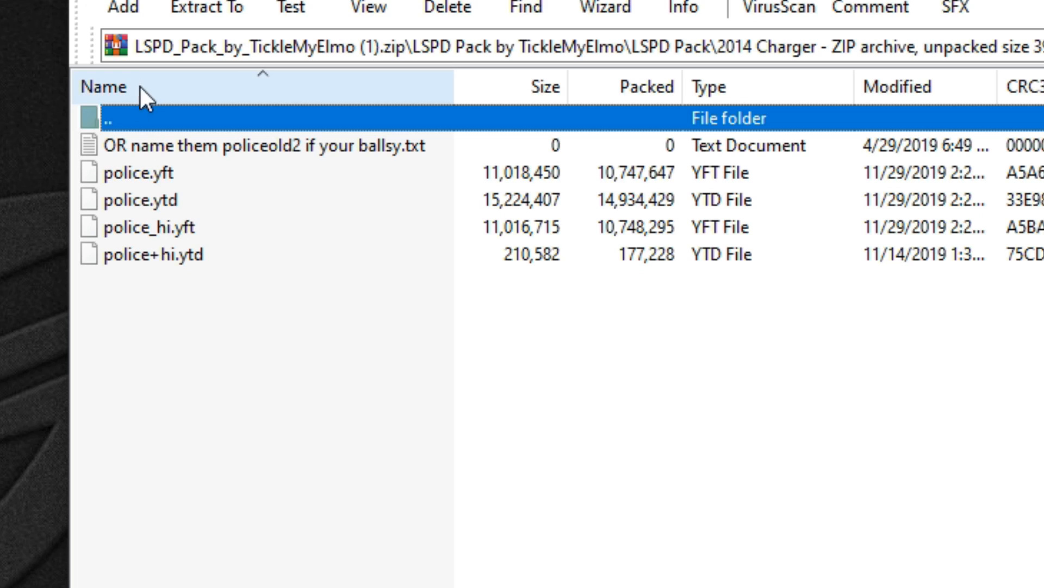
double_click(122, 119)
click(160, 235)
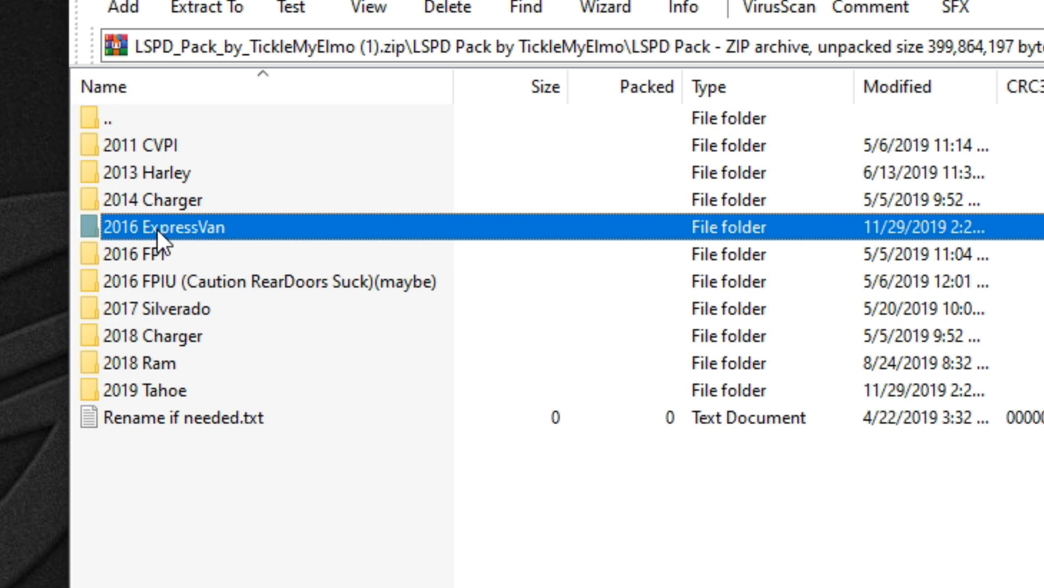
double_click(158, 230)
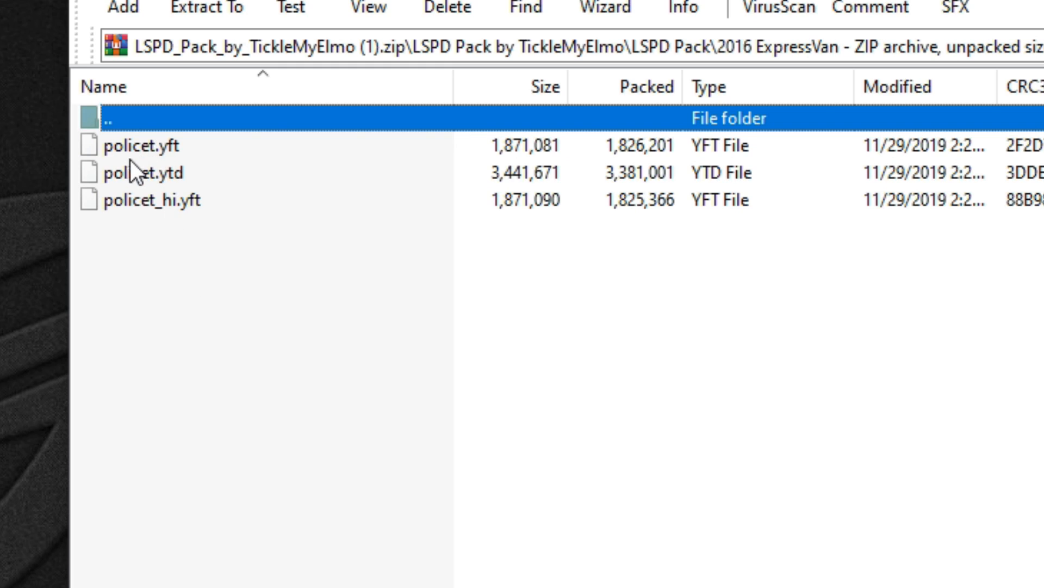
double_click(123, 119)
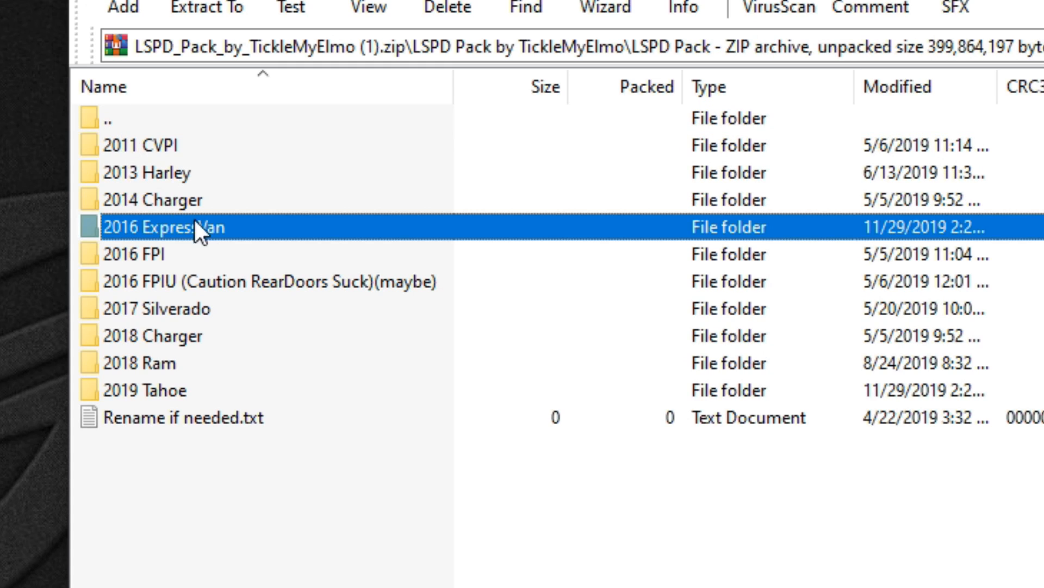
double_click(137, 254)
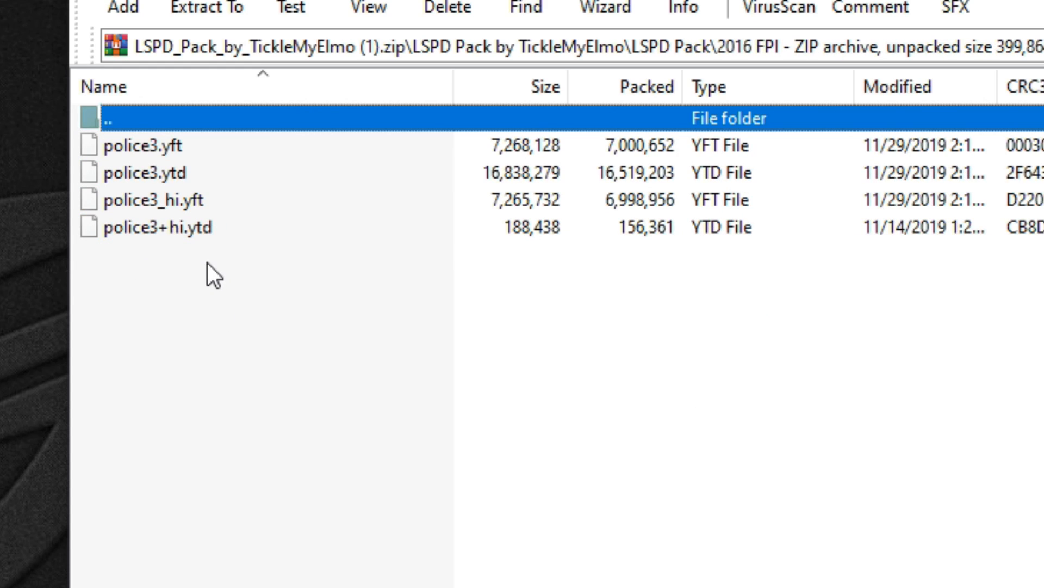
double_click(133, 116)
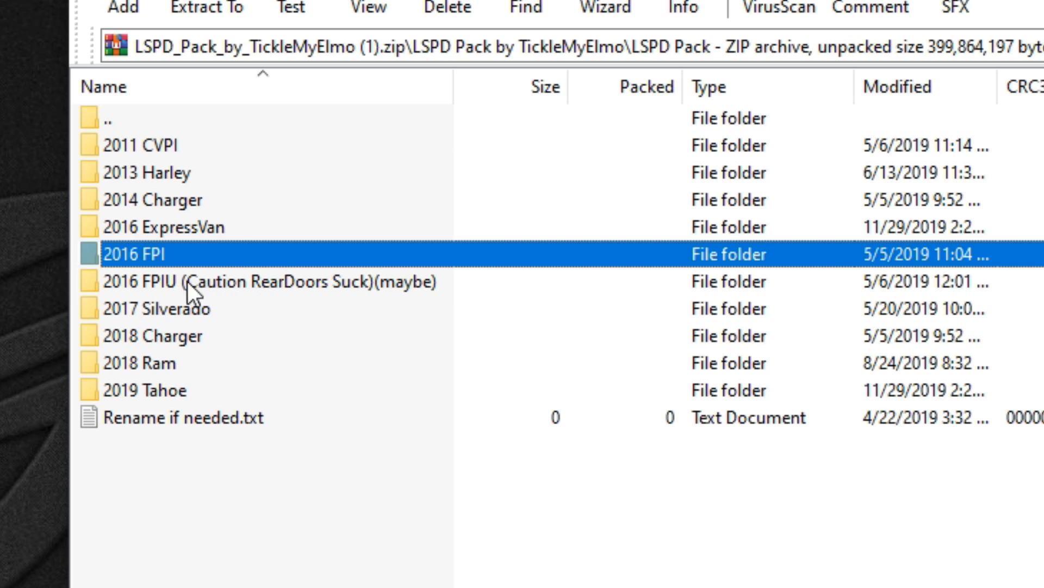
double_click(159, 283)
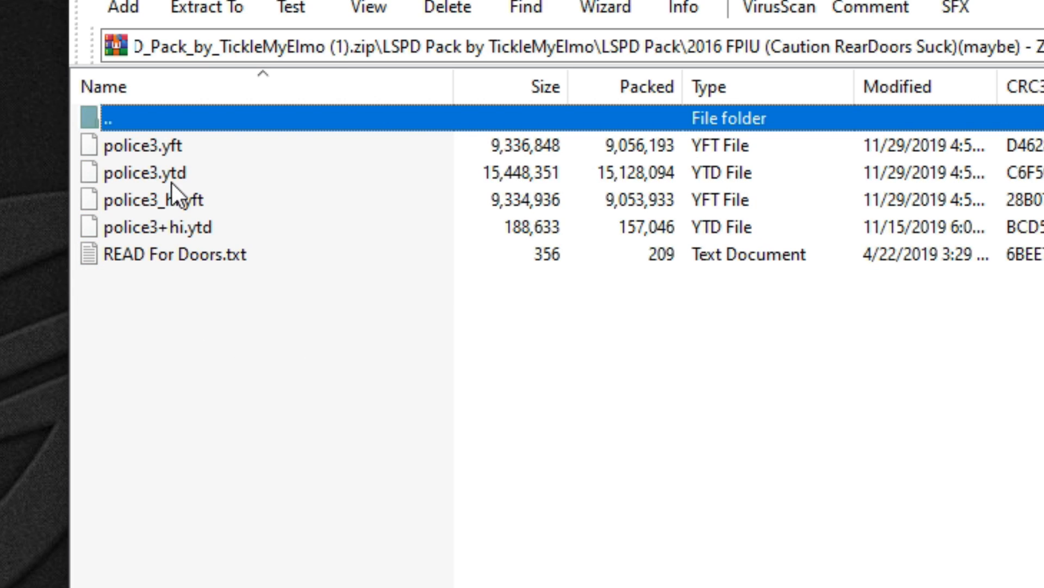
double_click(136, 118)
double_click(142, 258)
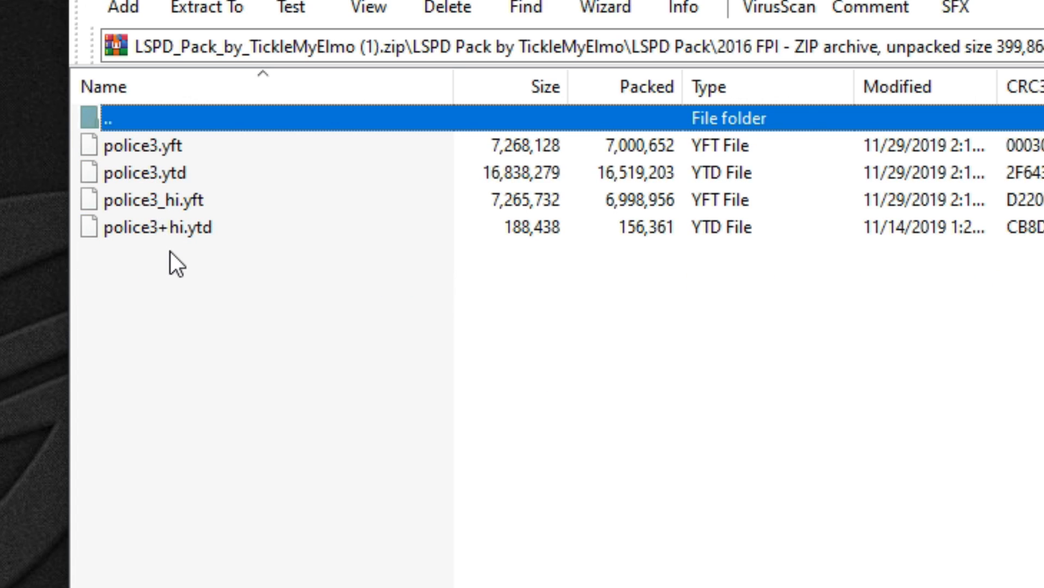
double_click(116, 107)
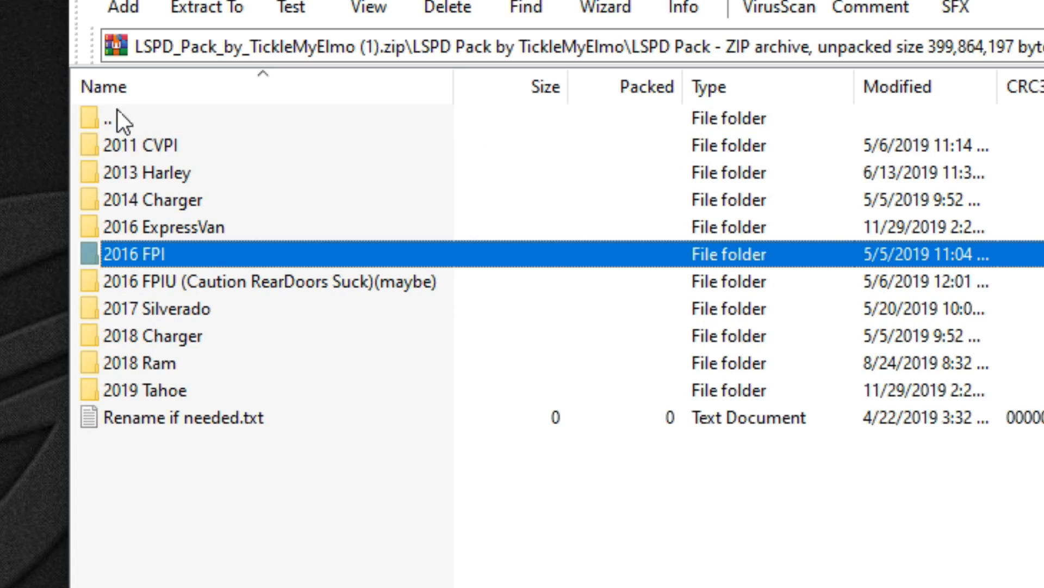
Step: Examine the vehicle files in the 2017 Silverado, 2018 Charger, 2018 Ram and 2019 Tahoe folders and return to the LSPD Pack folder
double_click(155, 308)
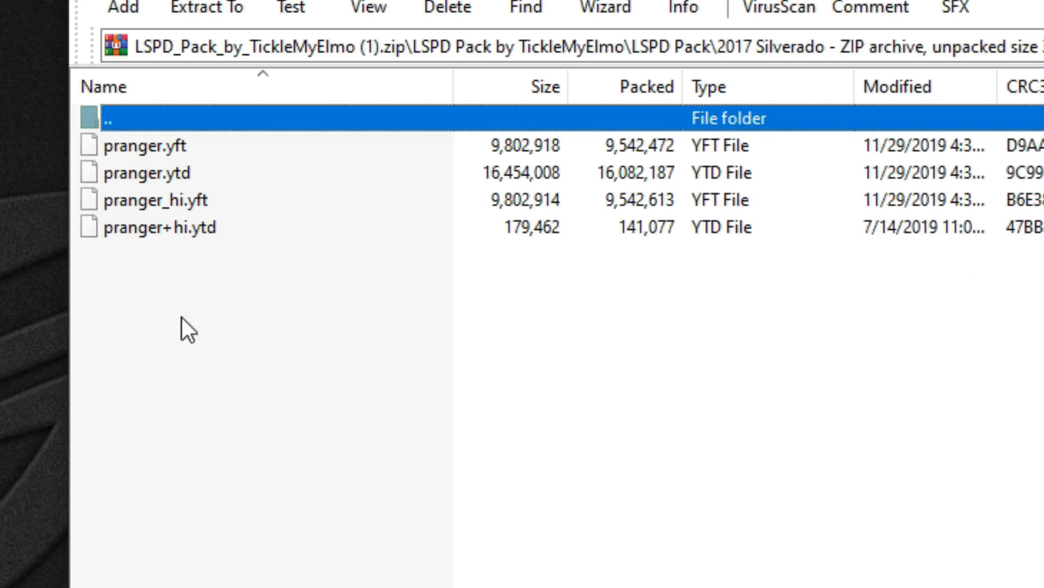
double_click(143, 117)
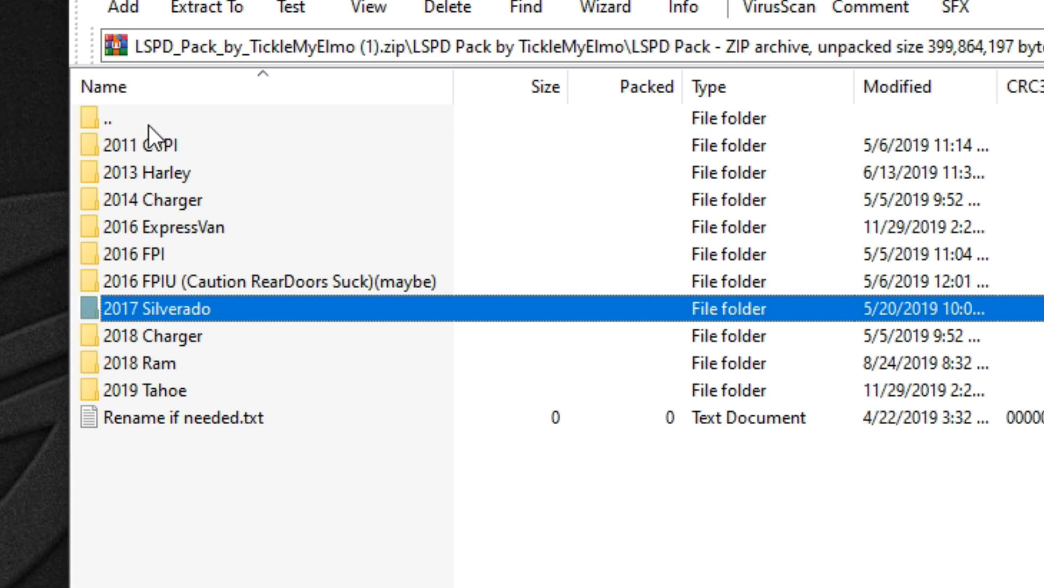
double_click(175, 338)
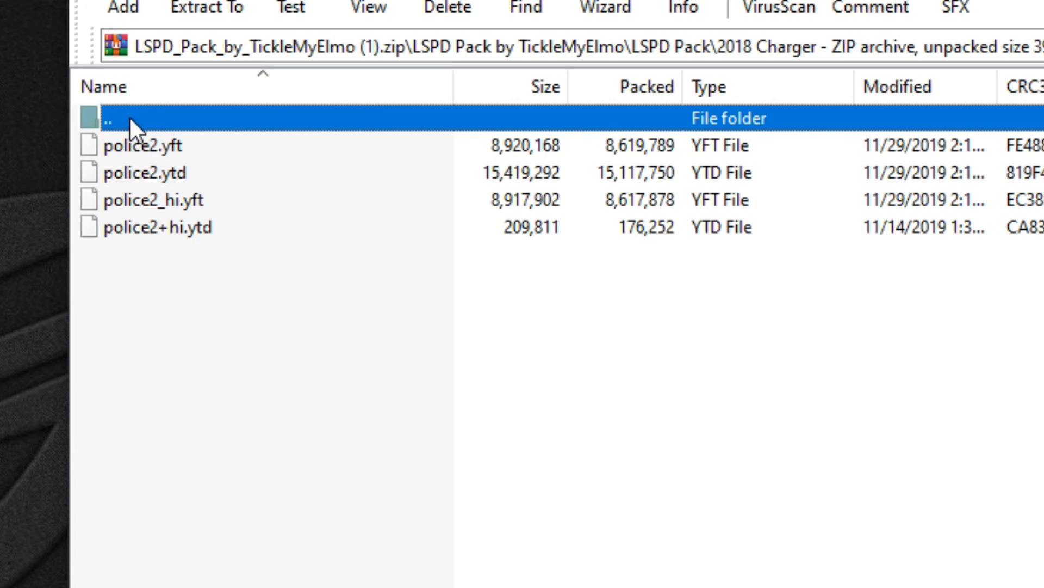
double_click(130, 118)
double_click(171, 361)
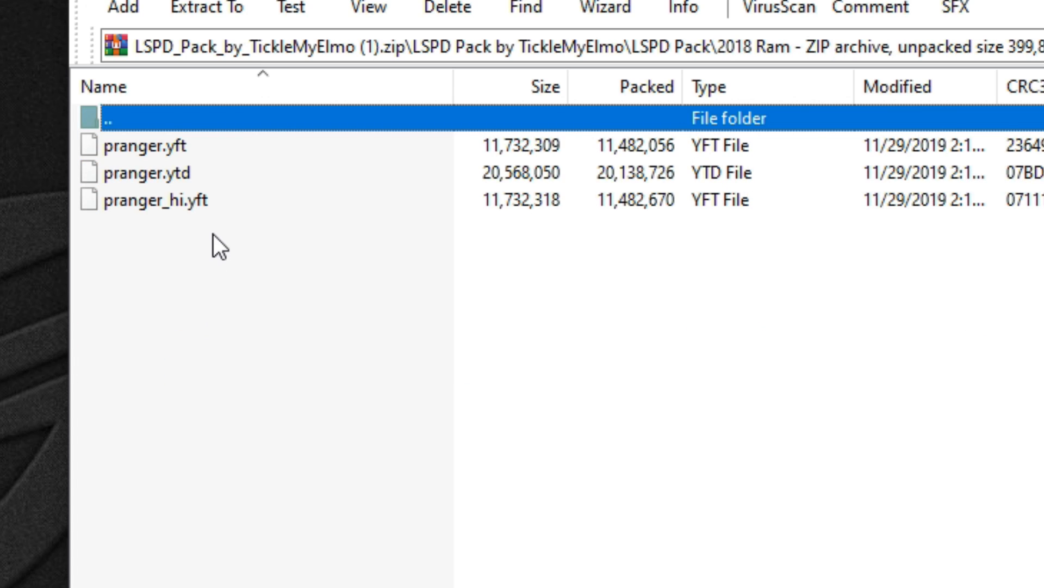
double_click(132, 117)
click(140, 391)
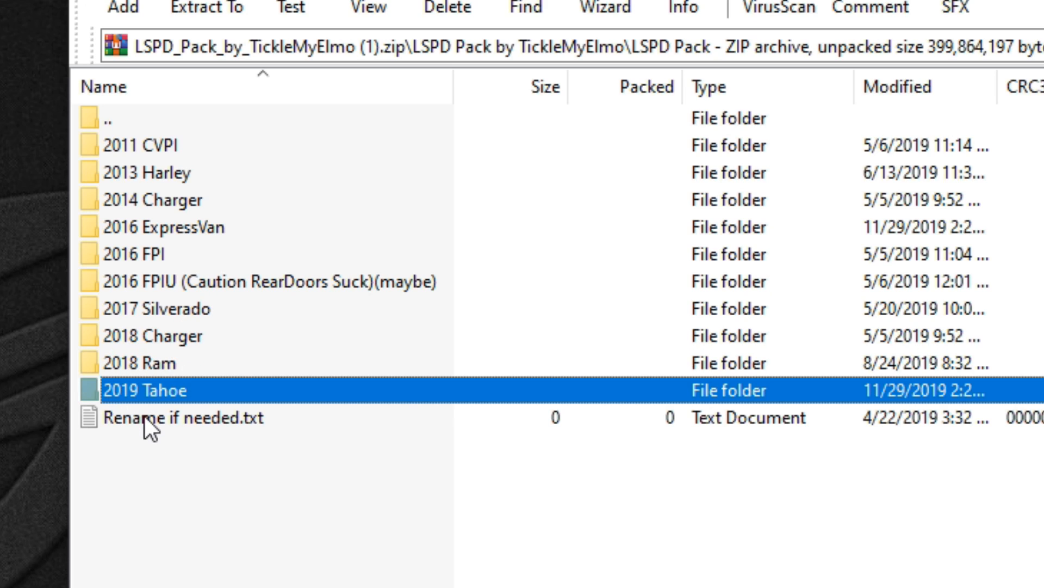
double_click(142, 390)
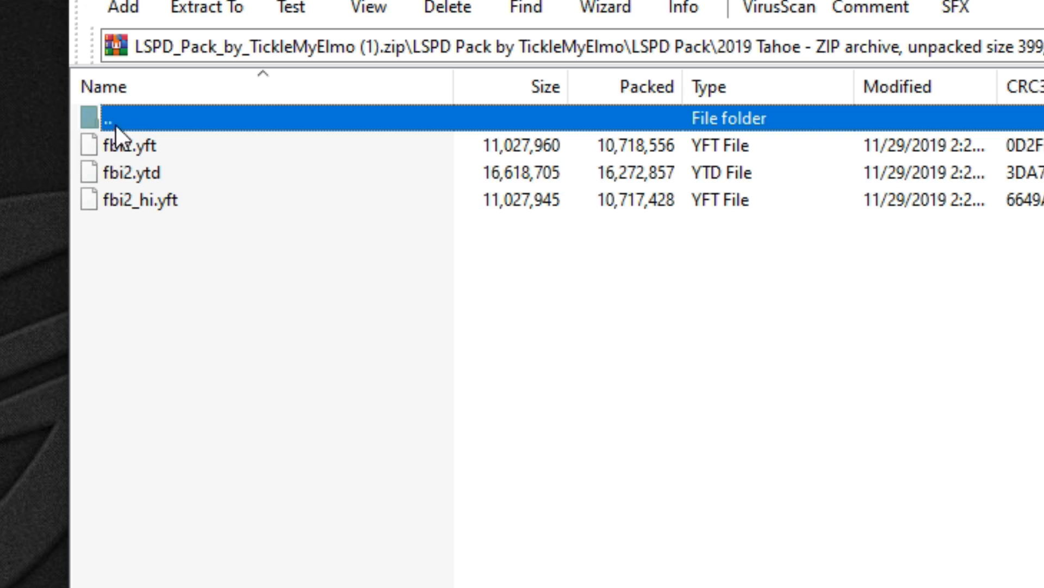
double_click(136, 119)
click(259, 481)
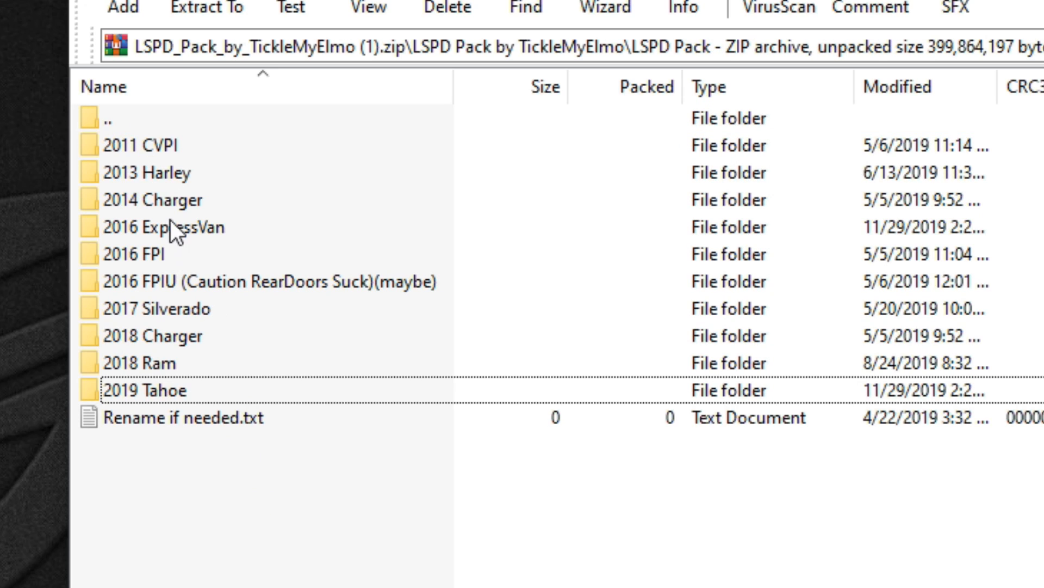
Step: Try to copy all four police4 files from the archive's 2011 CVPI folder straight into vehicles.rpf in OpenIV
double_click(150, 145)
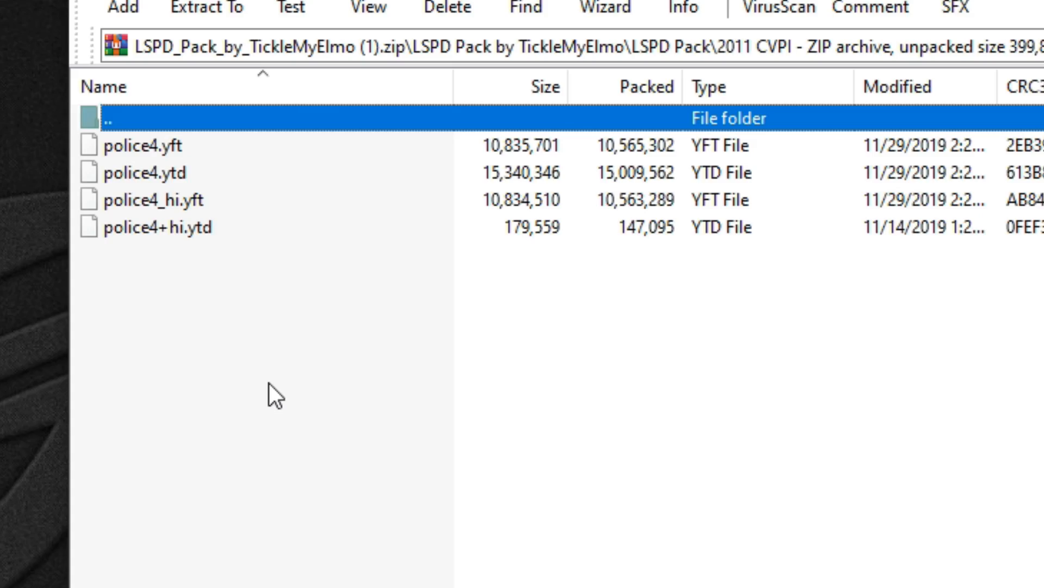
drag(159, 224, 159, 217)
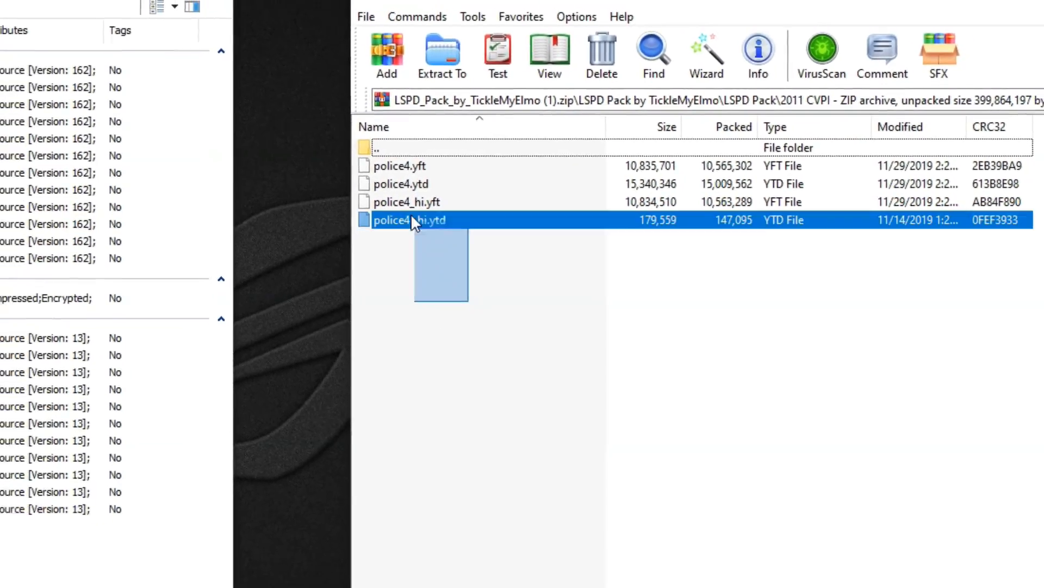
drag(411, 215, 386, 170)
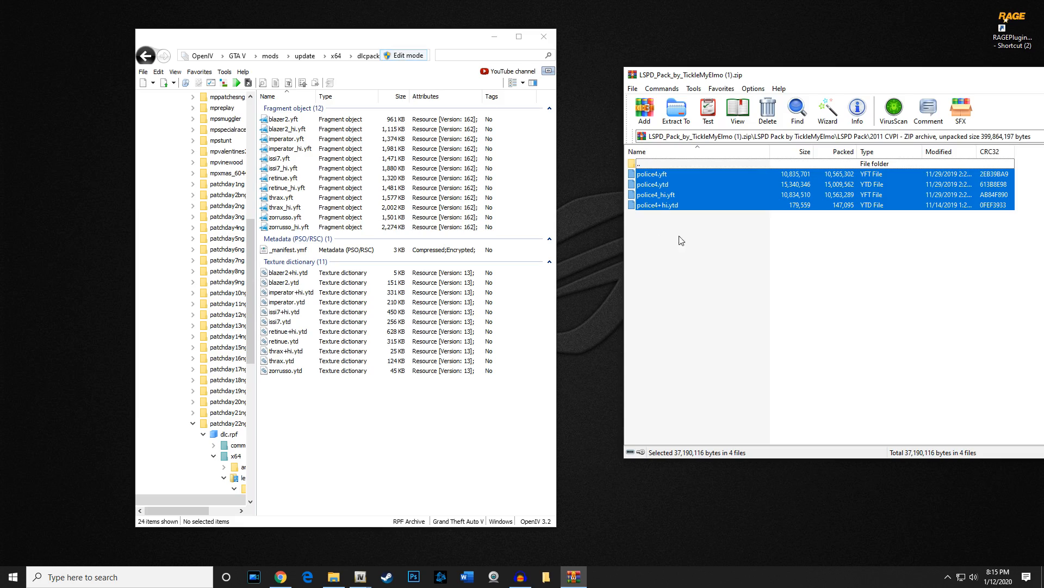
drag(685, 262, 474, 175)
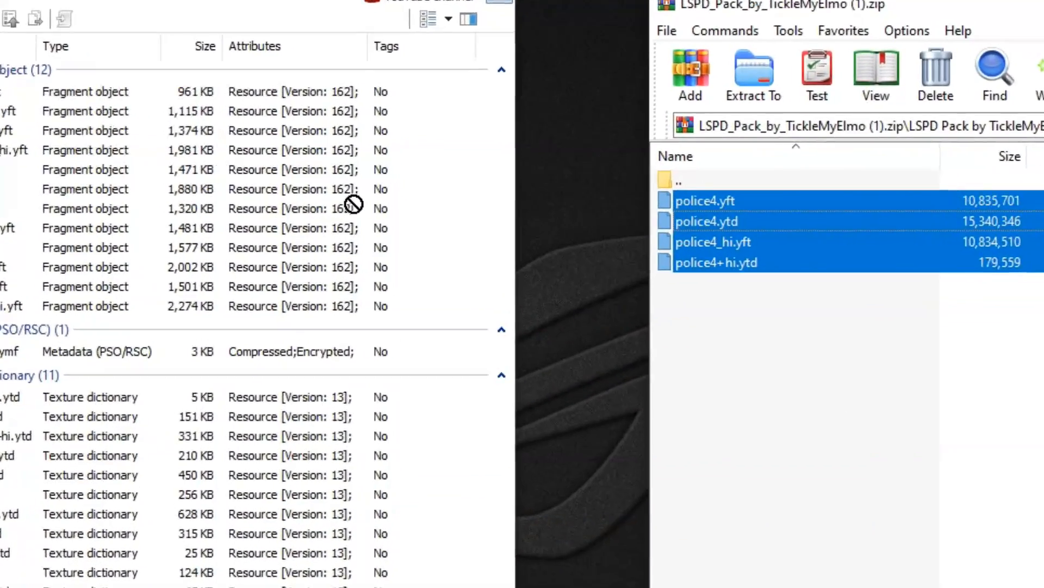
drag(354, 204, 429, 199)
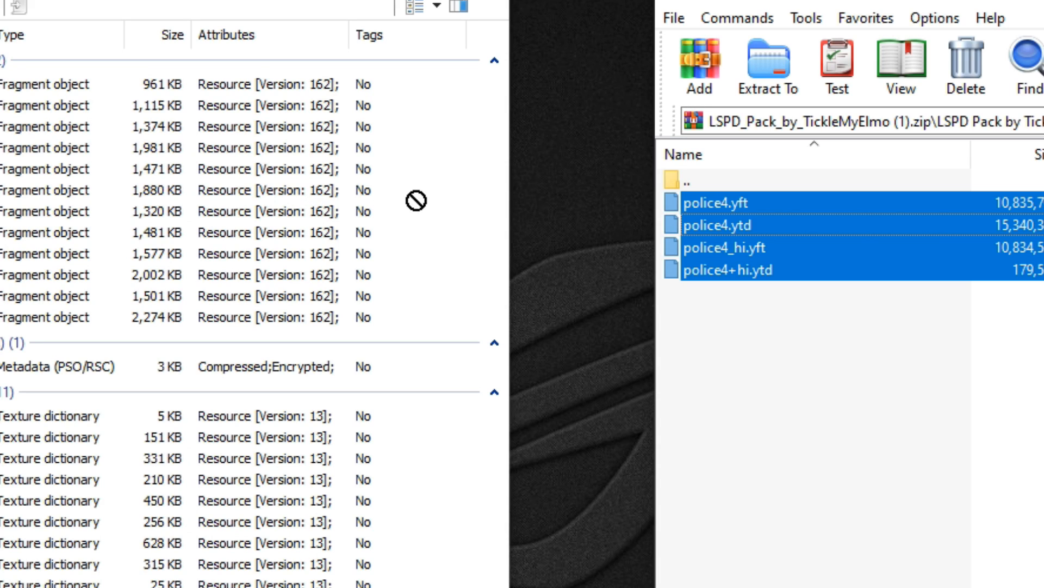
drag(796, 350, 720, 203)
drag(655, 177, 618, 177)
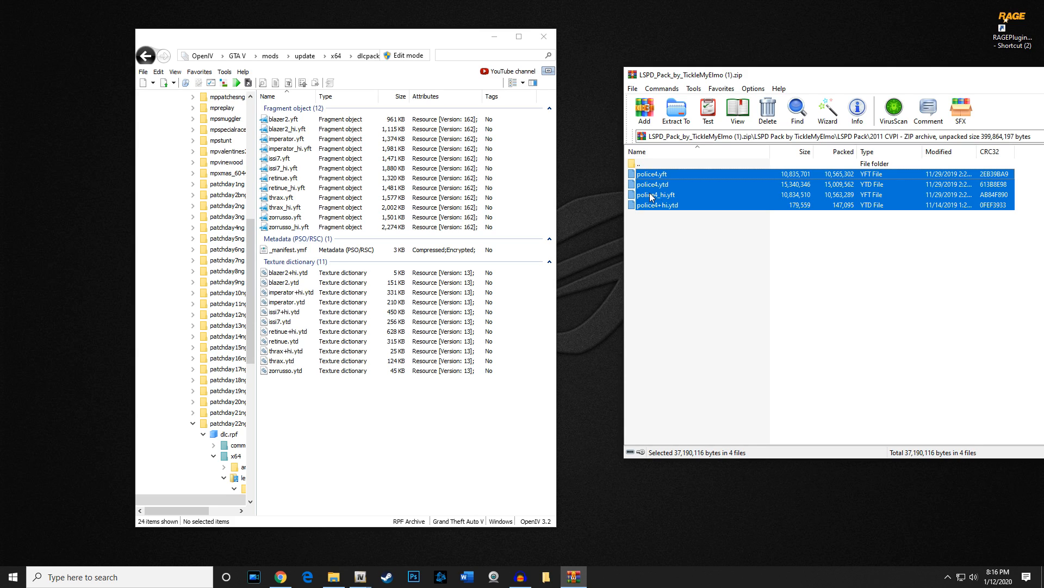
Step: Go back to the root of the archive and extract the whole LSPD Pack by TickleMyElmo folder to the desktop
click(651, 163)
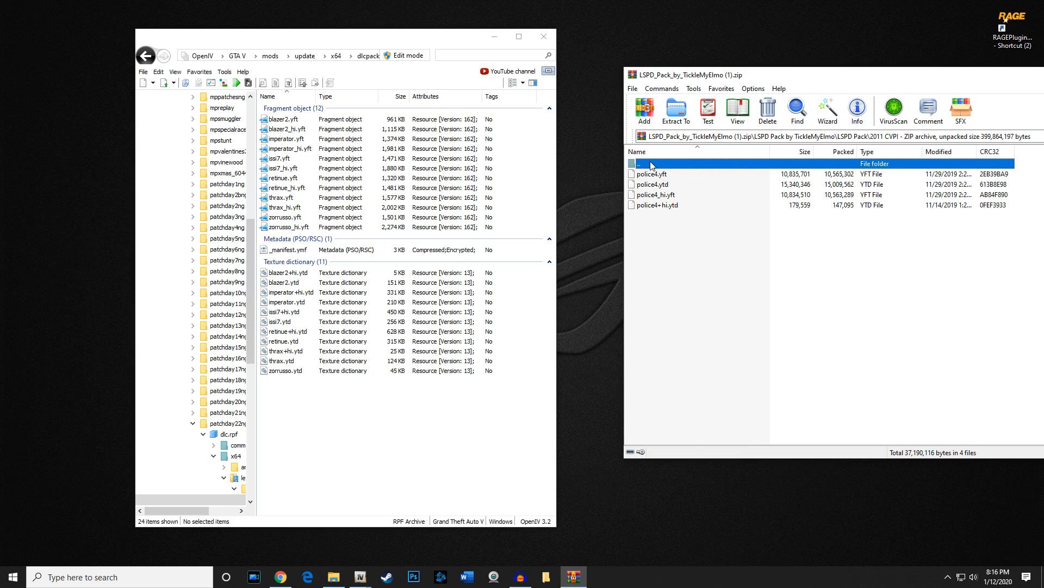
double_click(651, 163)
double_click(651, 163)
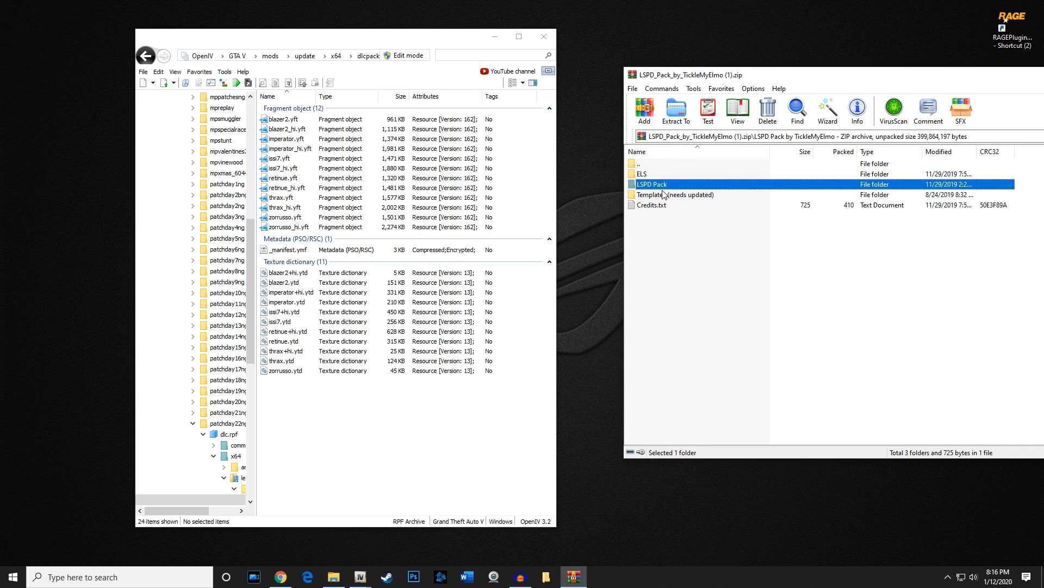
click(650, 151)
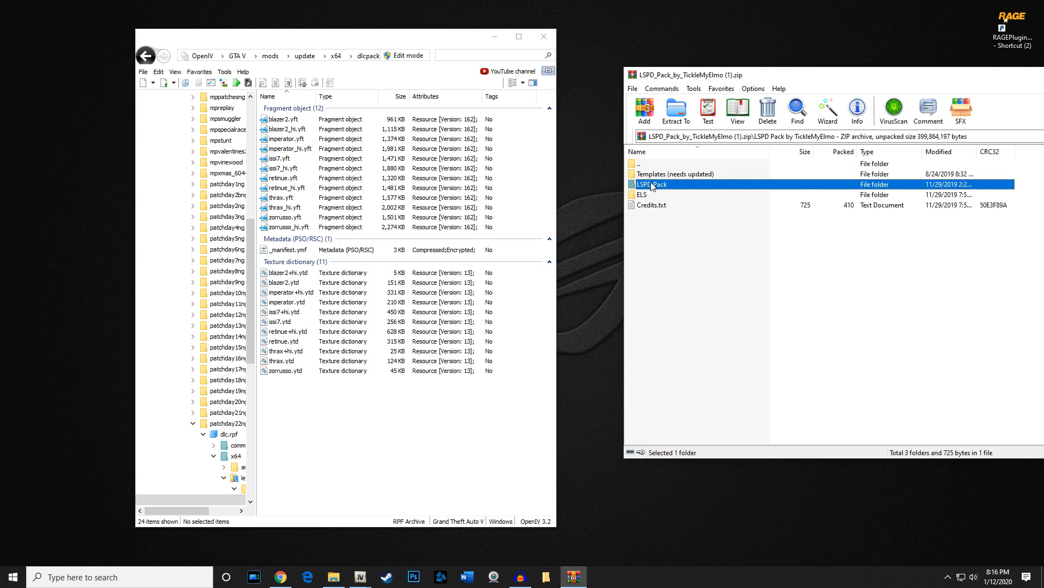
double_click(648, 163)
drag(655, 175, 587, 97)
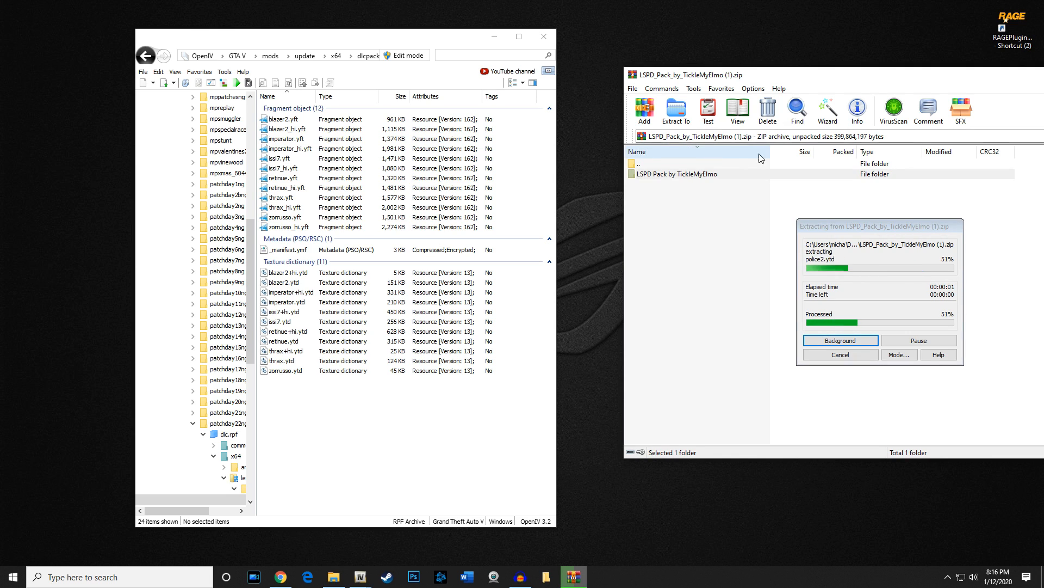
Step: Close the archive window and move the extracted LSPD Pack folder near the archives on the desktop
drag(860, 76, 681, 184)
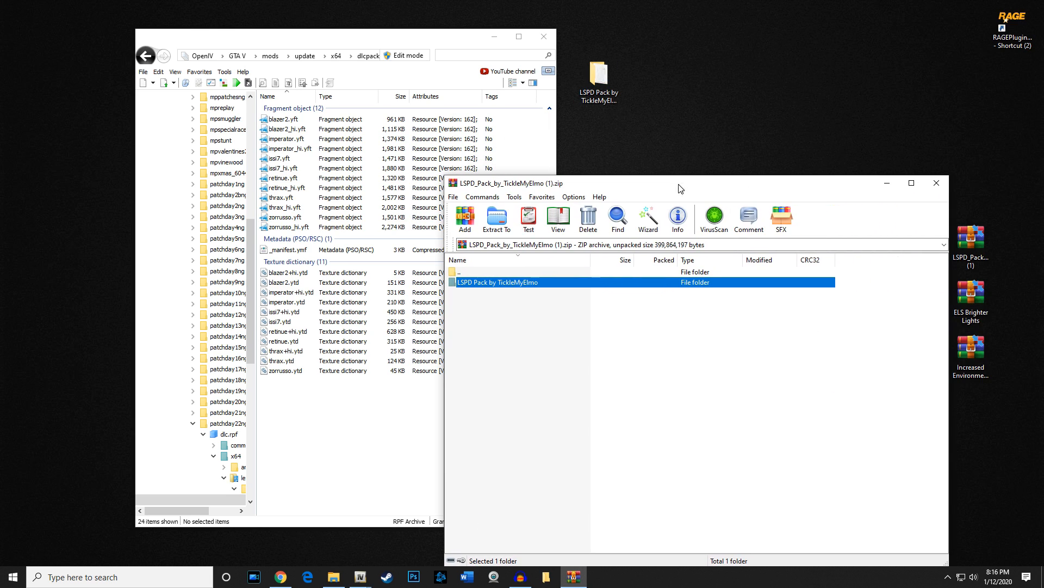
click(936, 183)
drag(598, 79, 875, 147)
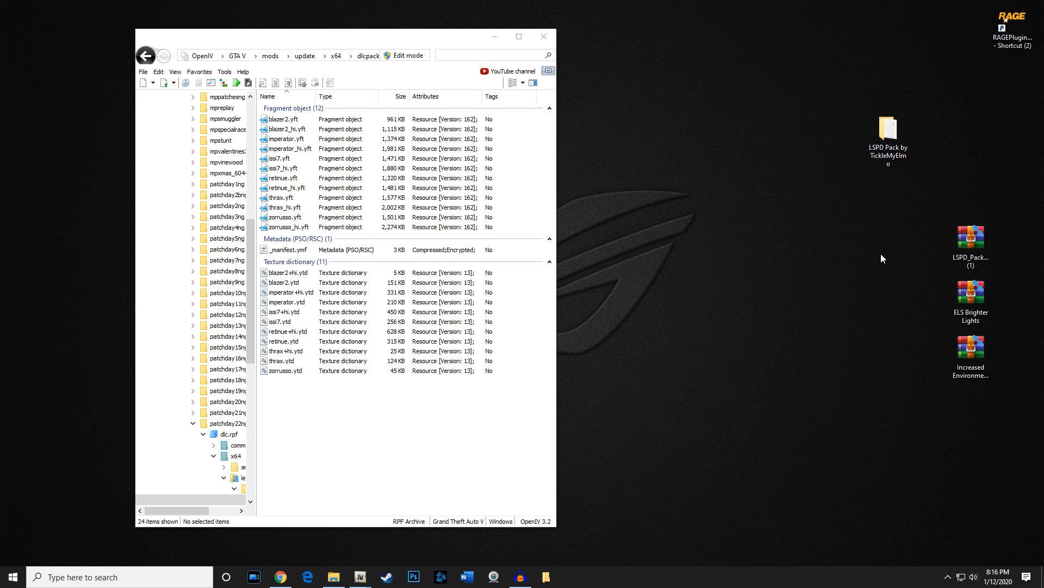
Step: Open the extracted pack beside the OpenIV window and go into LSPD Pack, 2011 CVPI
double_click(885, 130)
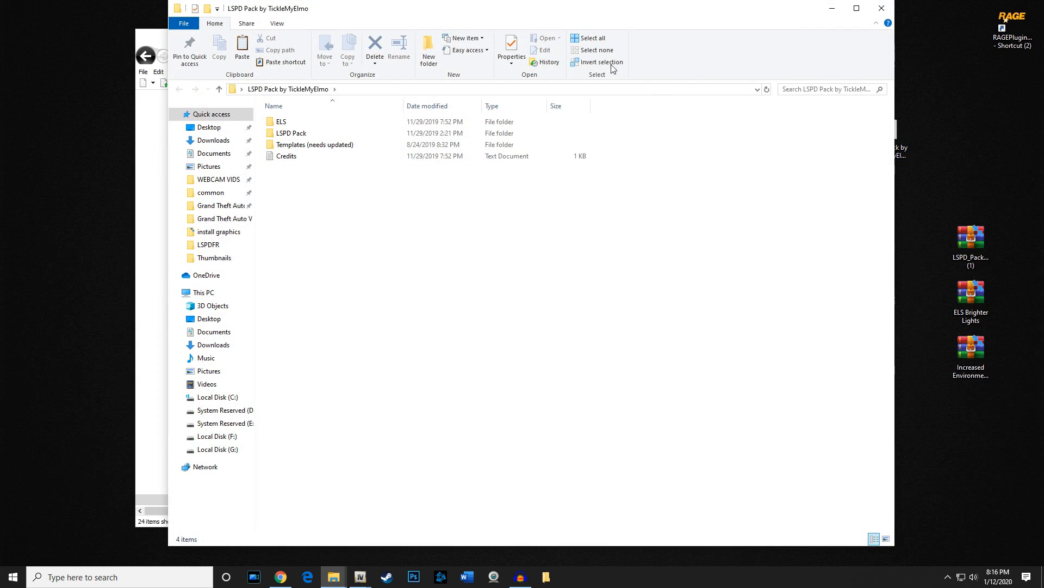
drag(531, 19, 960, 77)
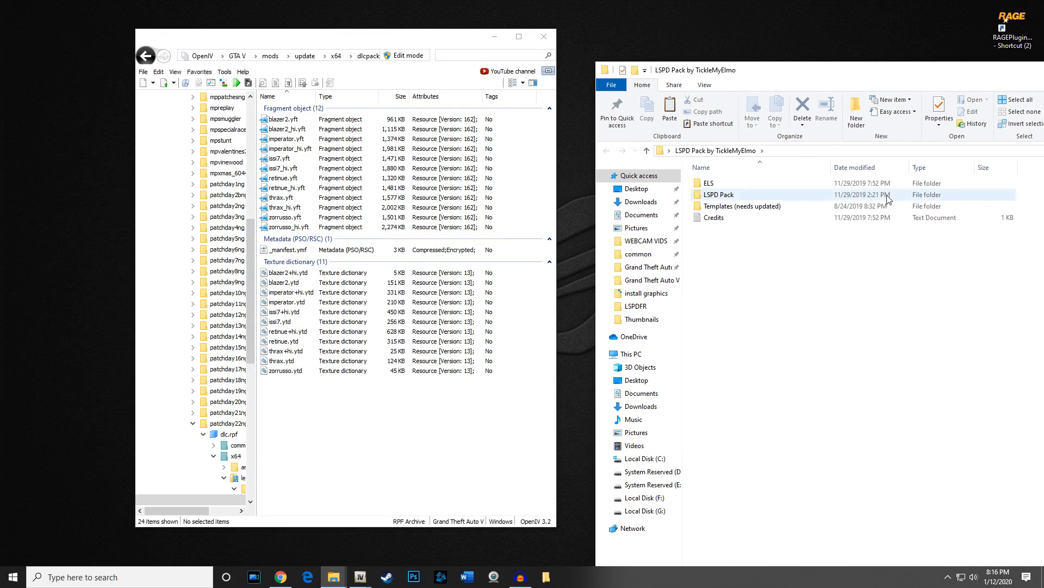
double_click(722, 197)
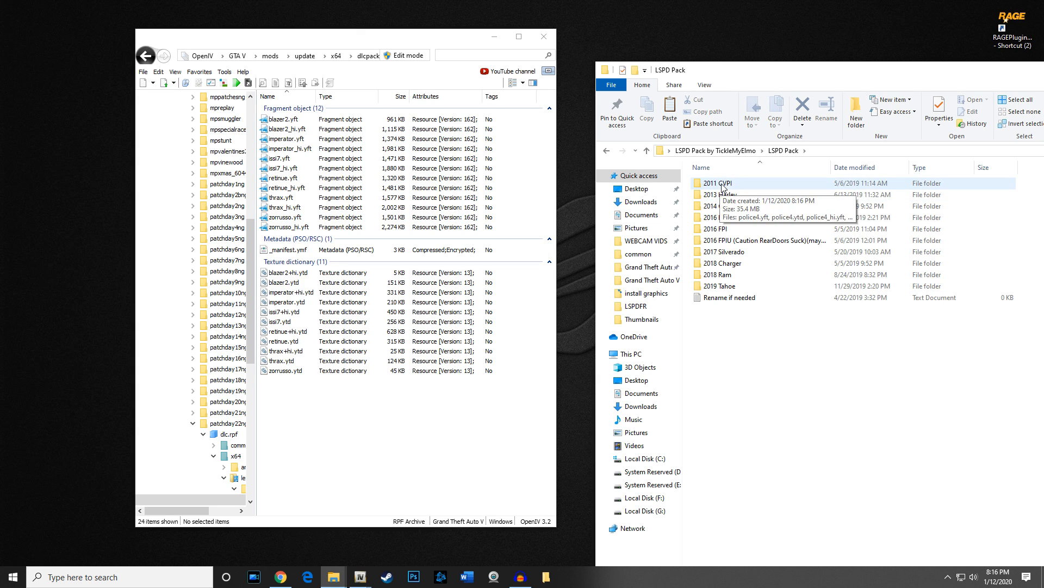
double_click(722, 185)
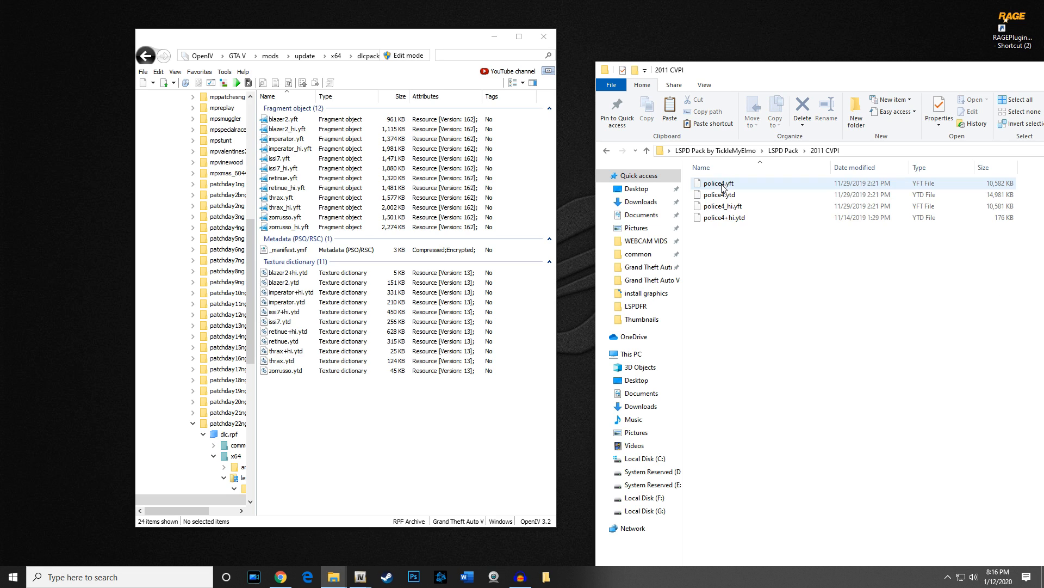
Step: Turn on OpenIV's edit mode and add all four police4 files from the 2011 CVPI folder to vehicles.rpf
drag(762, 266, 536, 205)
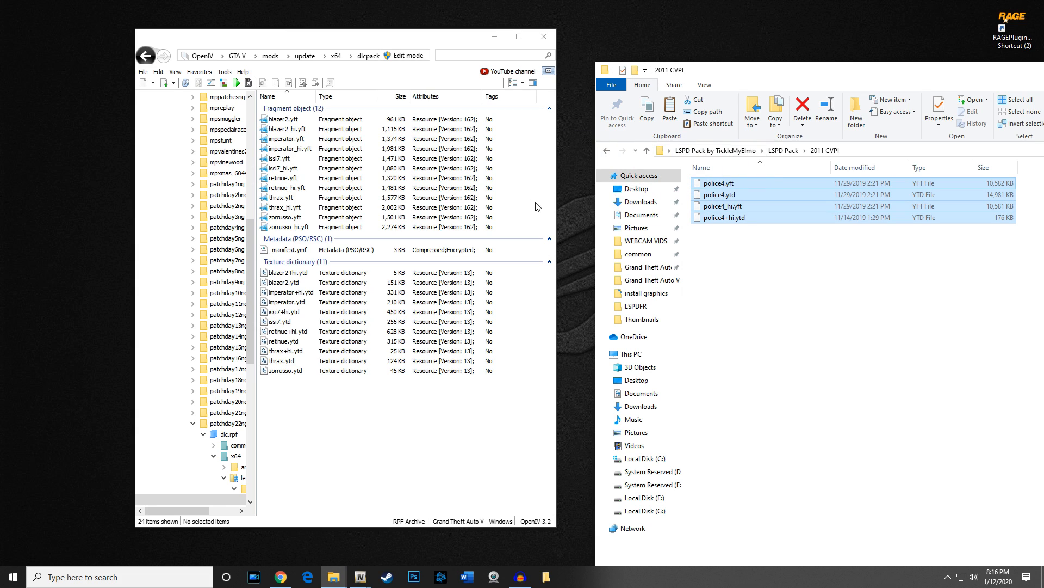
click(405, 56)
click(550, 324)
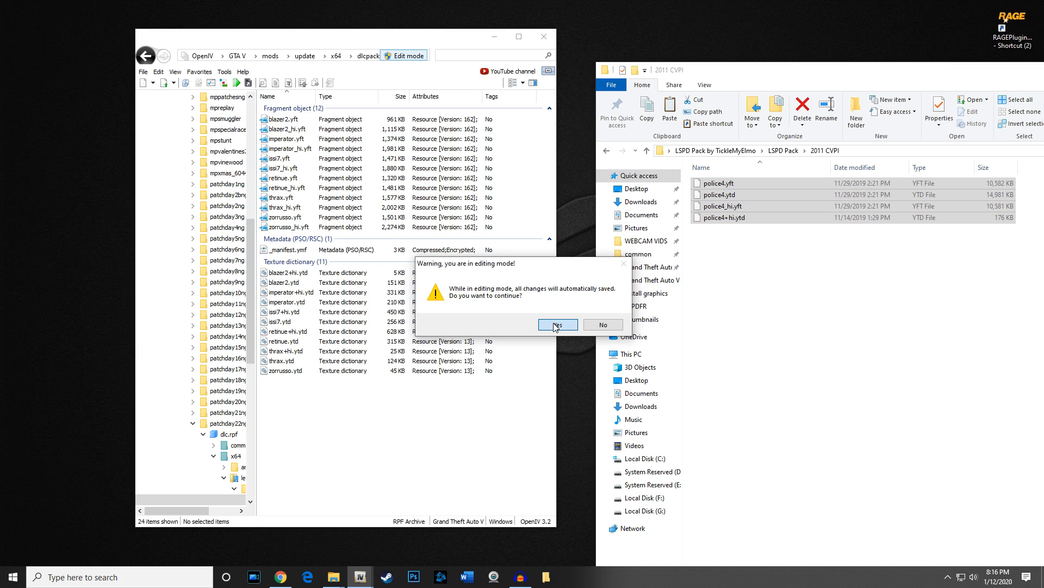
click(809, 304)
drag(766, 291, 521, 182)
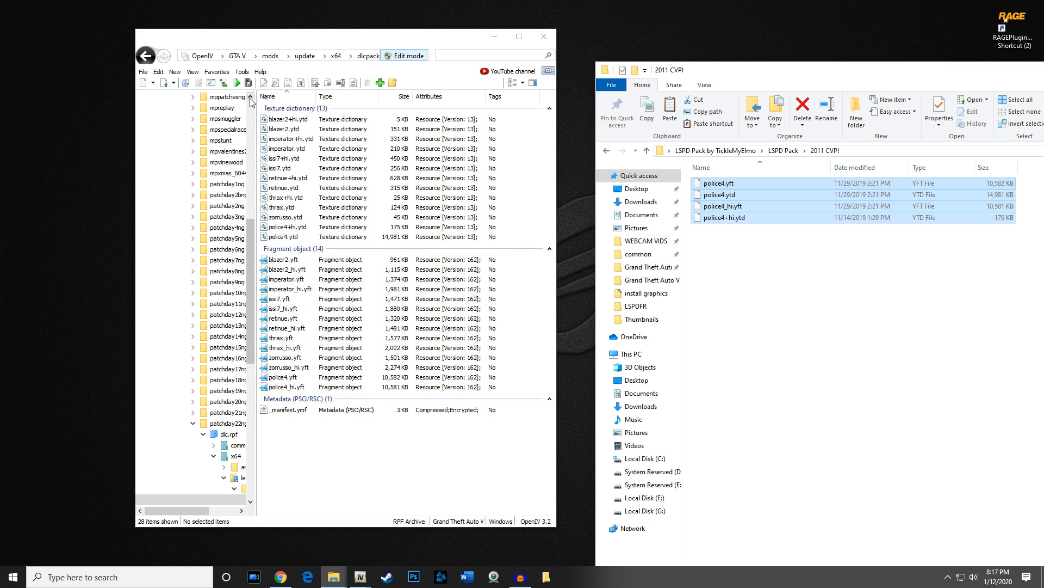
Step: Sort the files in vehicles.rpf by name in reverse order and clear the file selection in the 2011 CVPI folder
click(290, 97)
click(284, 96)
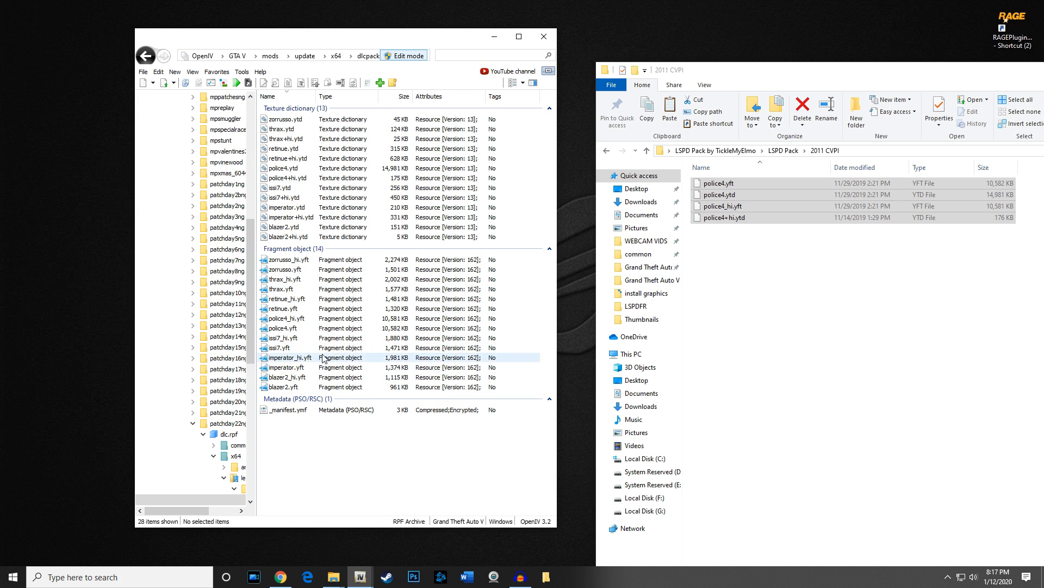
click(788, 280)
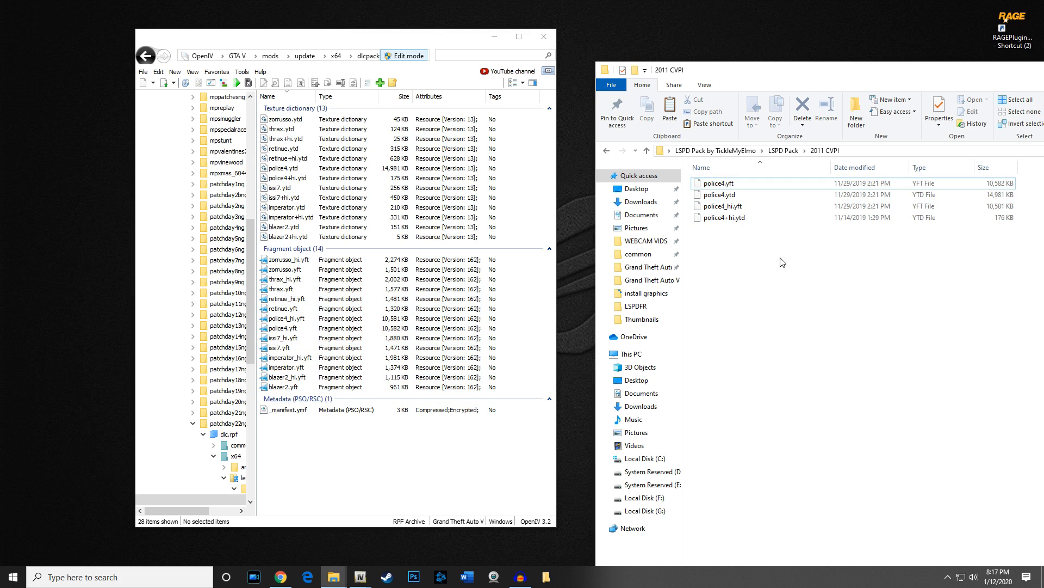
Step: Go up to the LSPD Pack folder and place its window beside OpenIV so both file lists are visible
drag(859, 74, 792, 73)
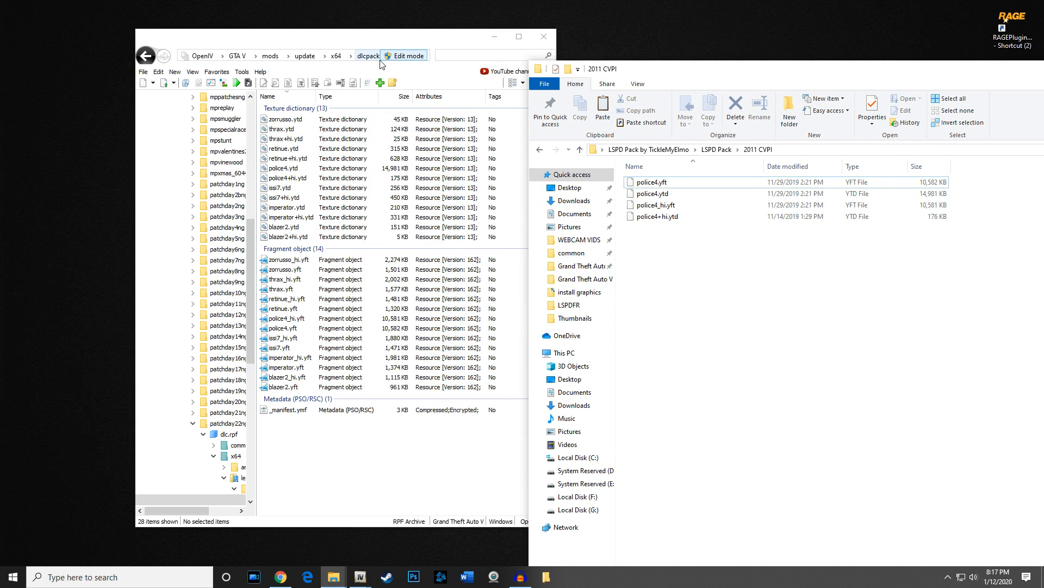
drag(807, 75, 543, 51)
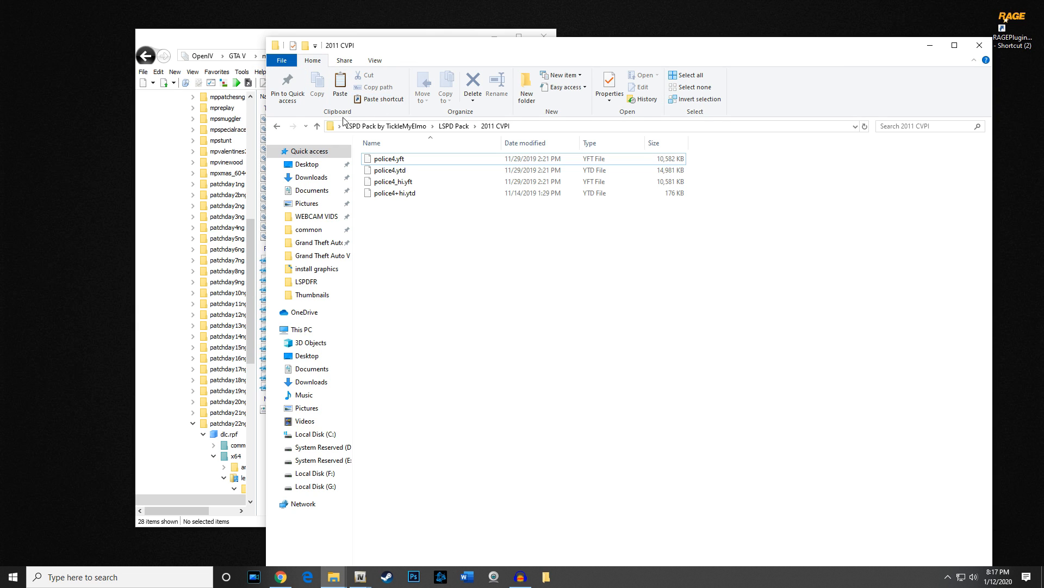
click(318, 127)
drag(546, 50, 896, 49)
Step: Open the 2013 Harley folder and add its three policeb files to vehicles.rpf
click(743, 170)
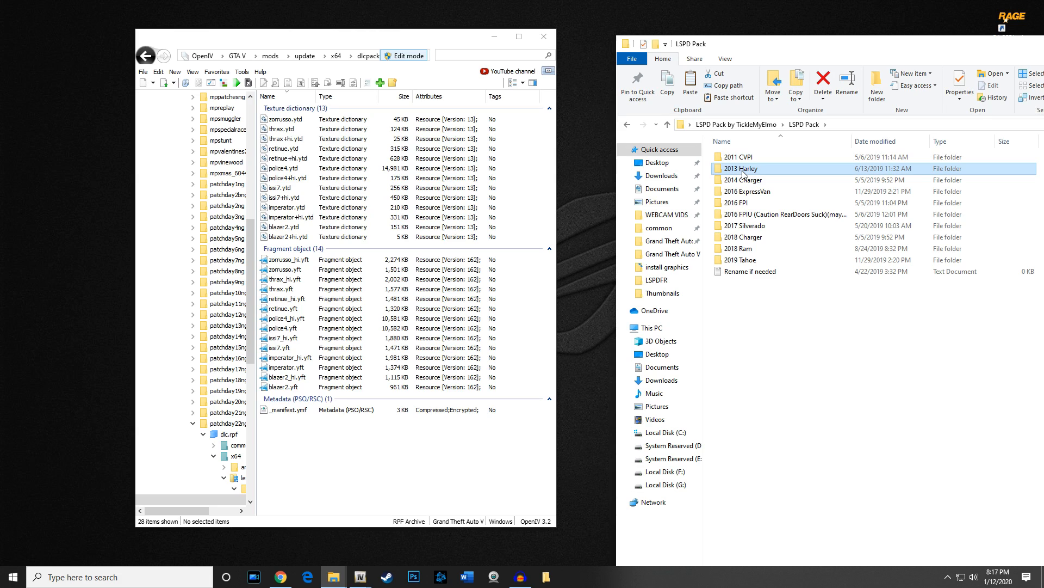
double_click(743, 170)
drag(770, 212, 523, 181)
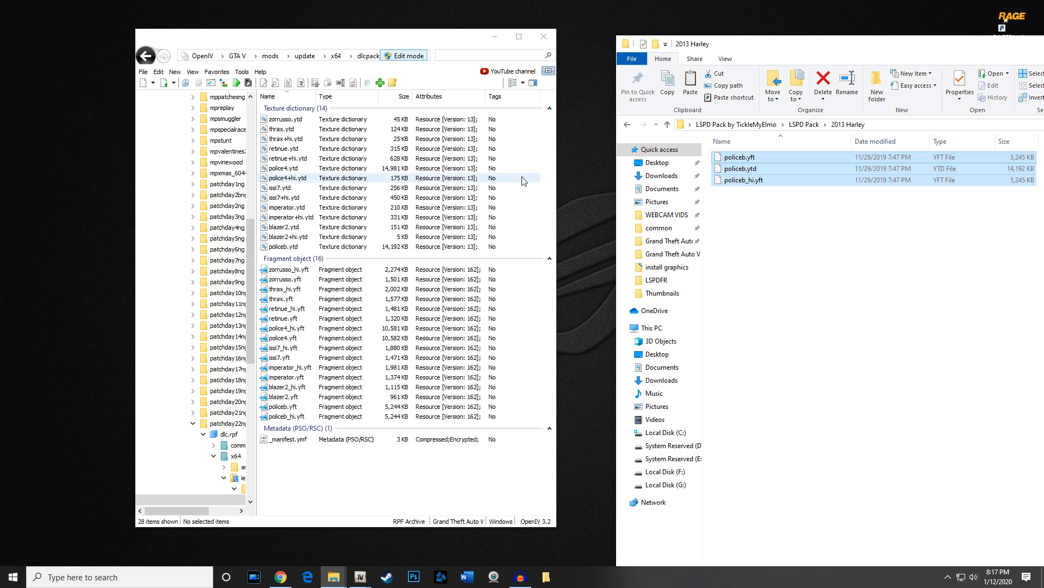
Step: Return to LSPD Pack, open the 2018 Charger folder and add its four police2 files to vehicles.rpf
click(668, 124)
click(750, 181)
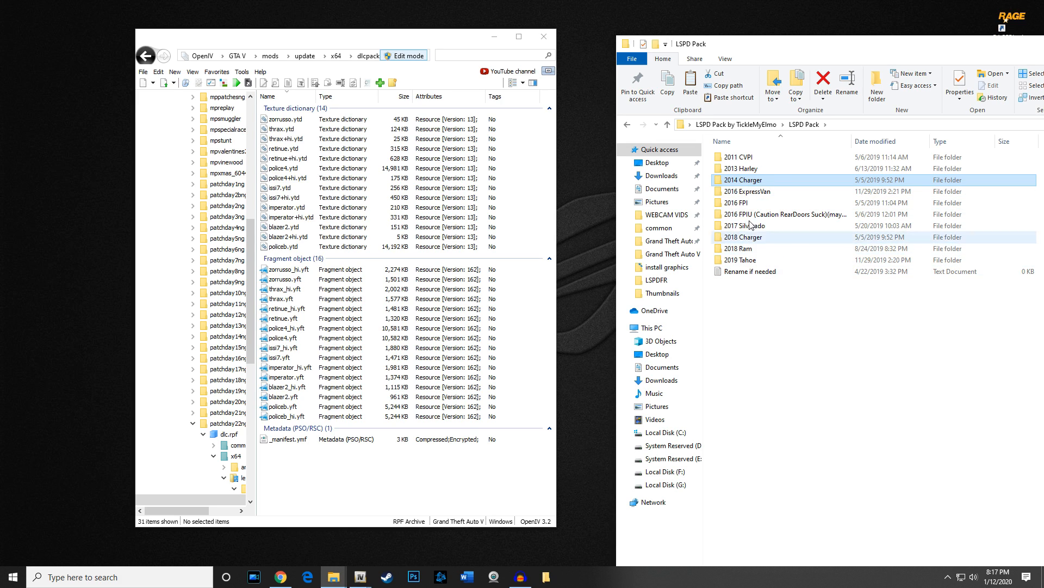
double_click(751, 238)
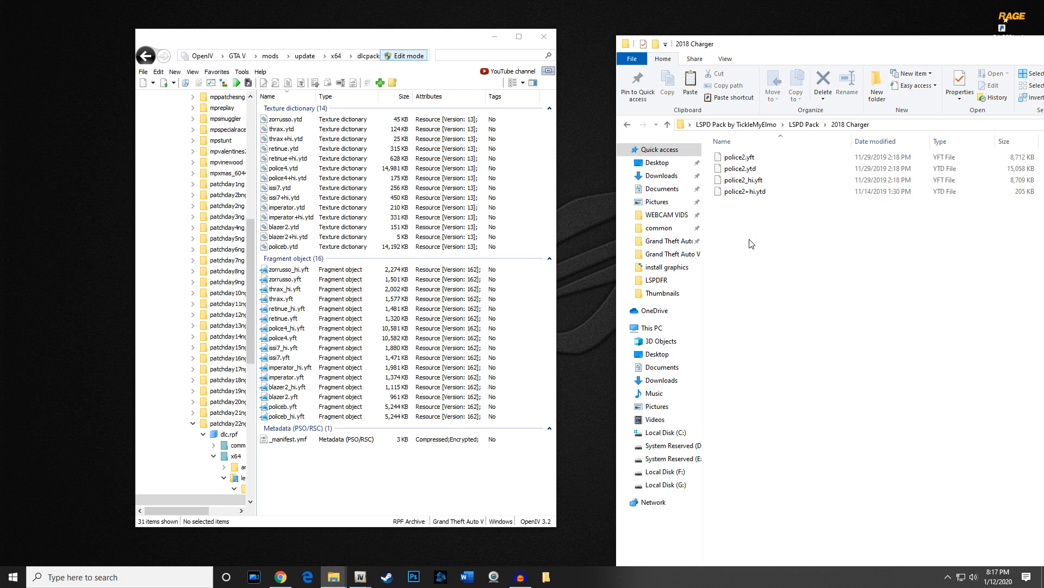
drag(781, 255, 522, 183)
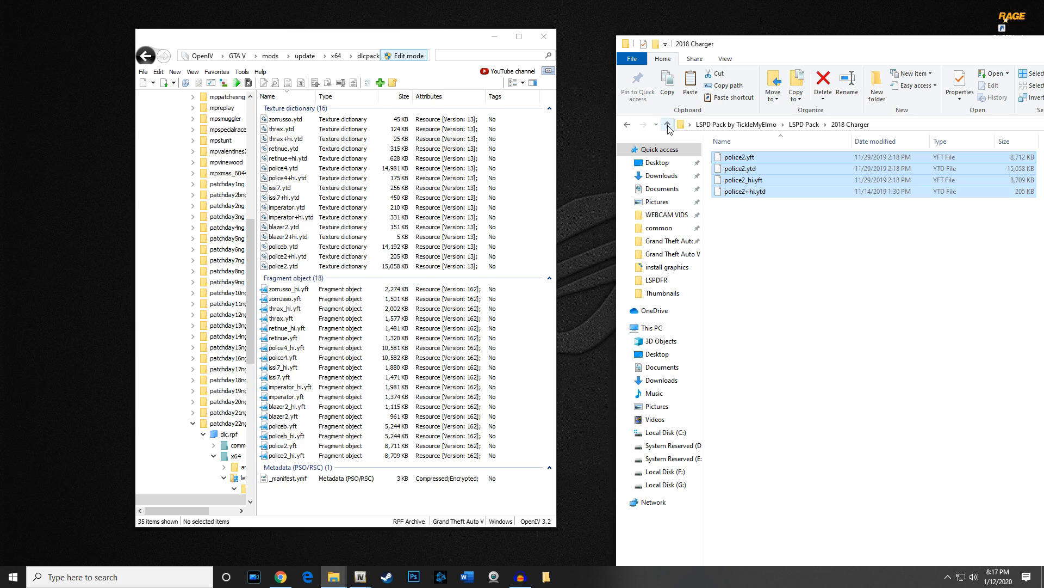
Step: Return to LSPD Pack, open the 2018 Ram folder and add its three pranger files to vehicles.rpf
click(668, 124)
click(798, 299)
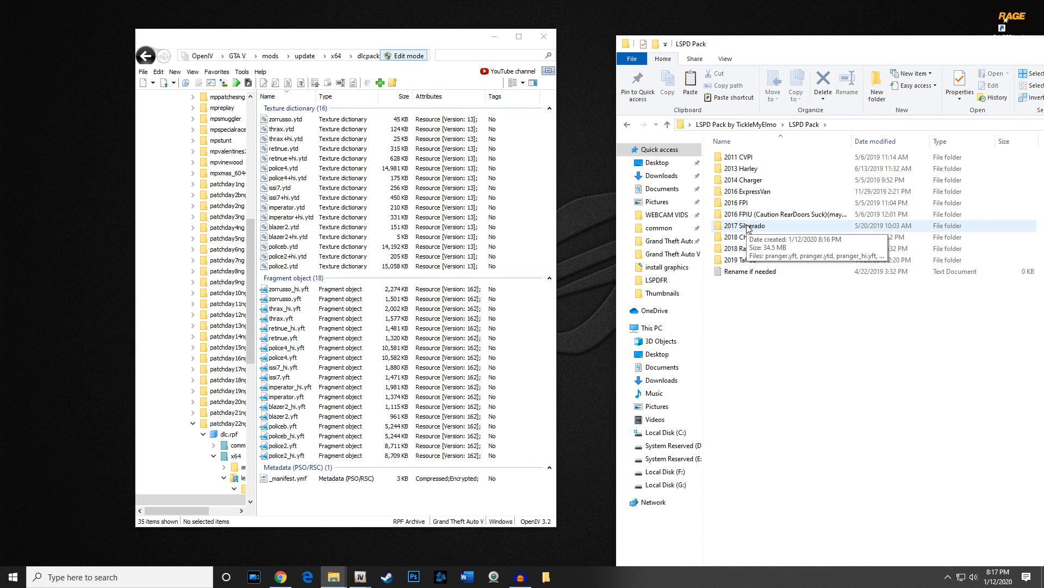
click(742, 252)
double_click(742, 250)
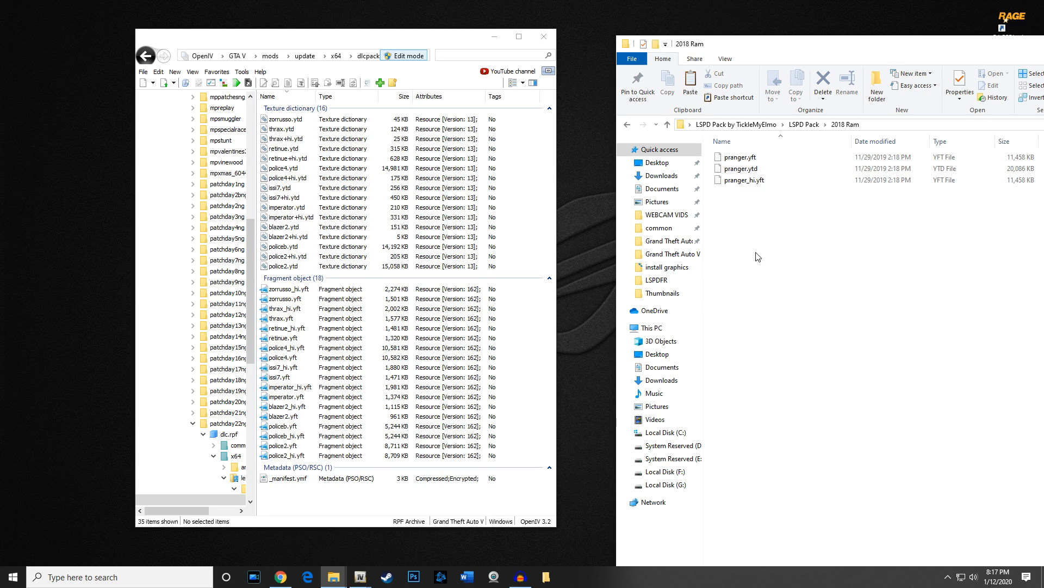
drag(769, 241, 737, 160)
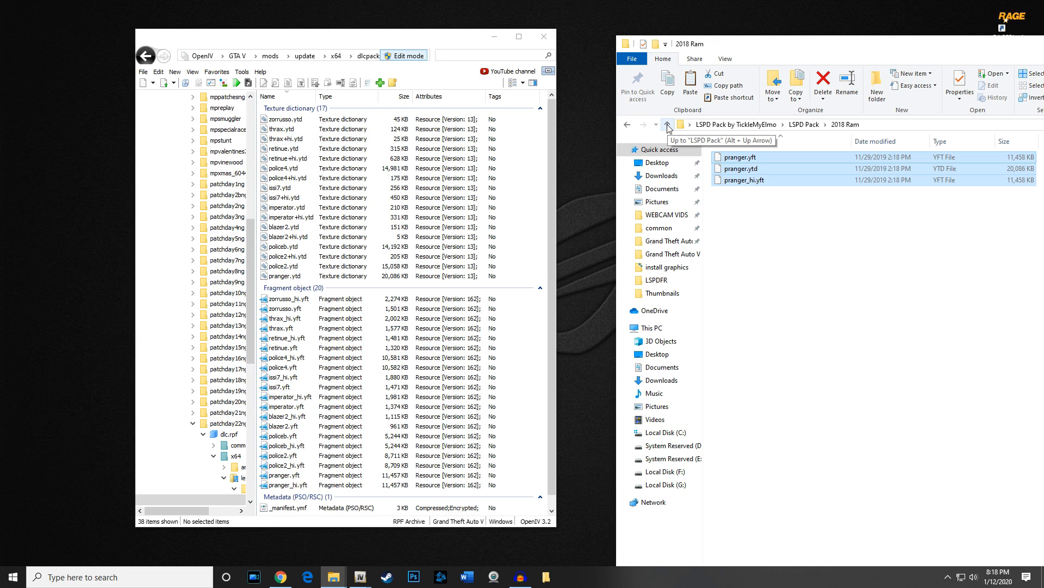
Step: Return to LSPD Pack, open the 2014 Charger folder and add its four police model and texture files to vehicles.rpf
click(668, 126)
double_click(762, 181)
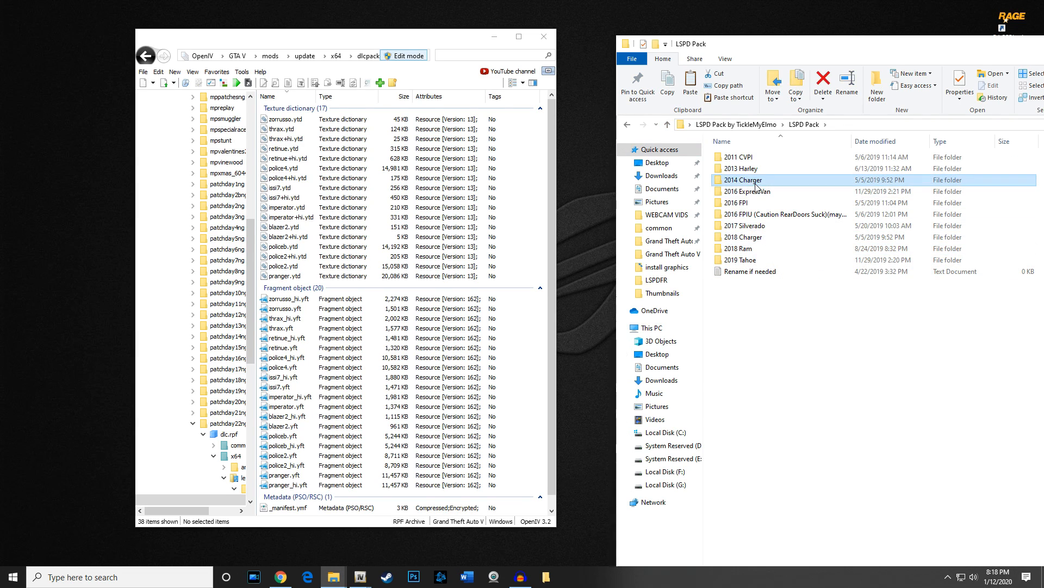
click(667, 125)
double_click(755, 185)
drag(790, 259, 539, 190)
Step: Check the 2016 FPI and 2018 Charger folders against the files already in vehicles.rpf
click(668, 125)
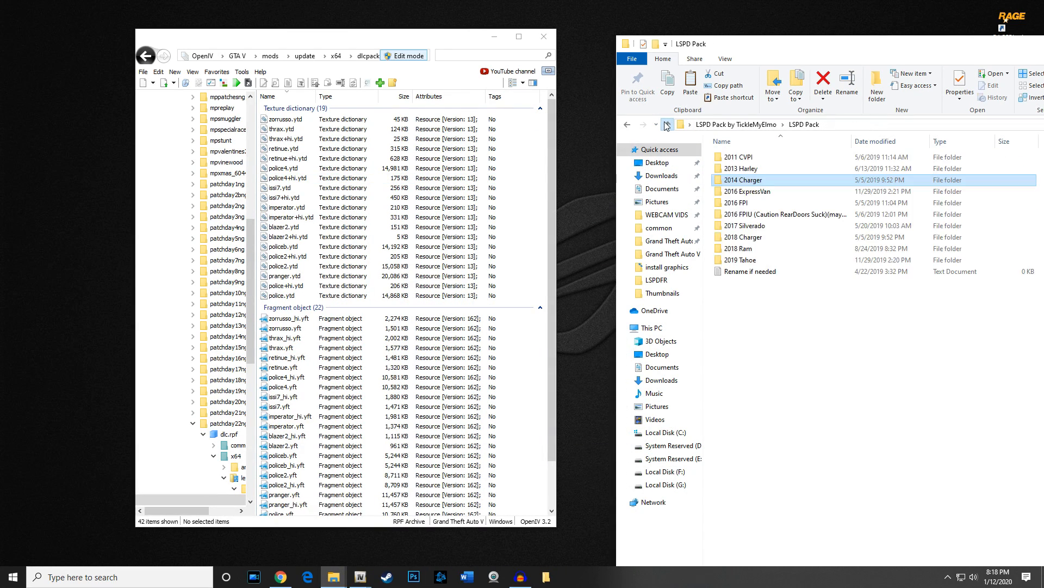
click(785, 288)
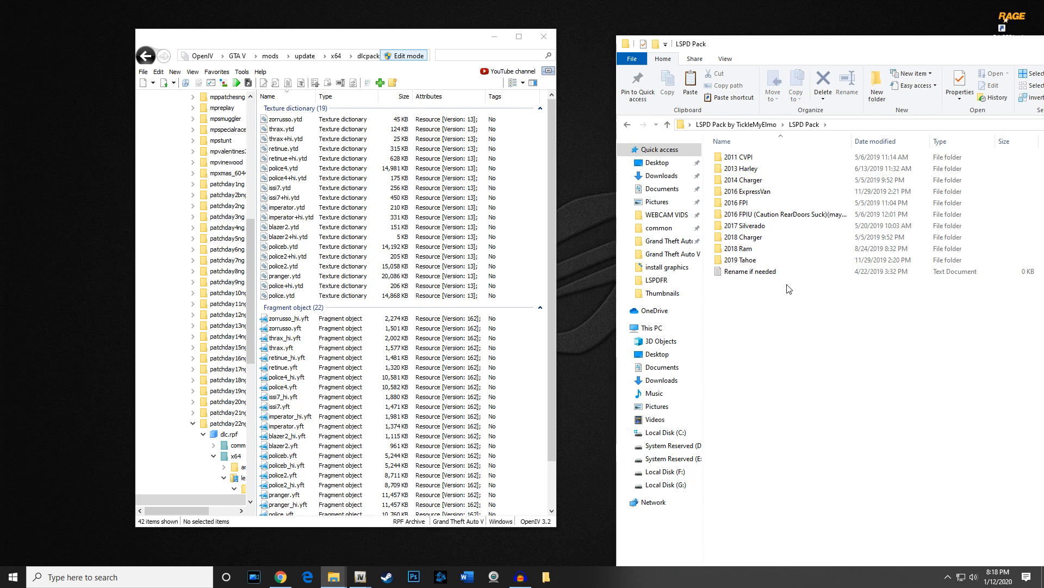
double_click(743, 204)
key(alt+Left)
double_click(743, 238)
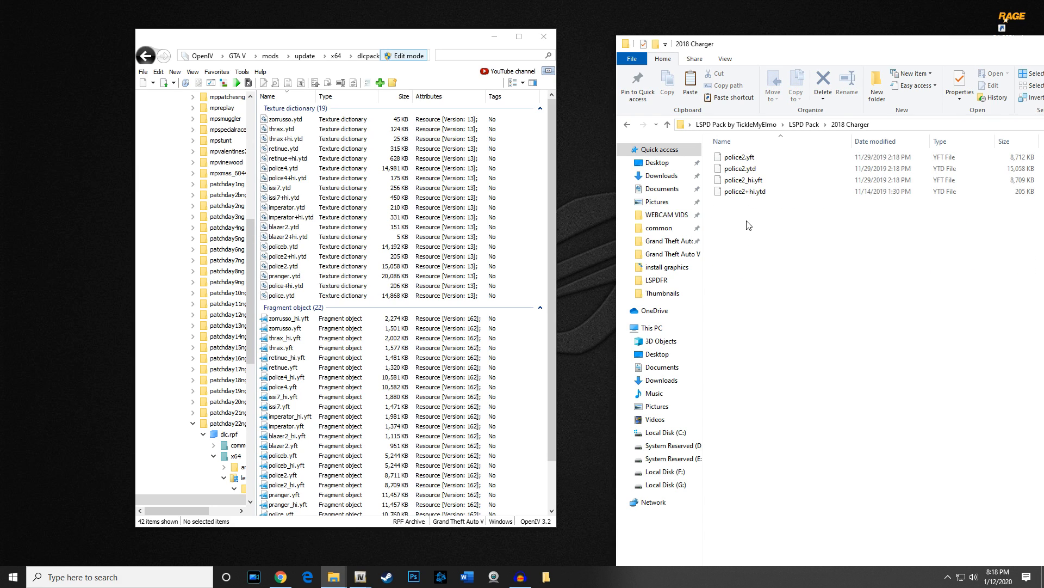
click(668, 124)
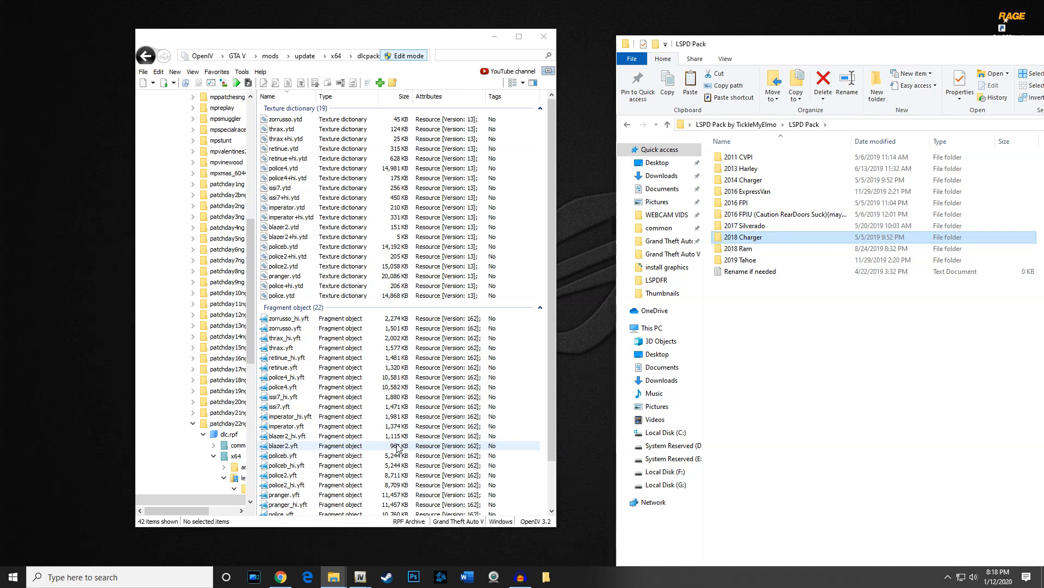
scroll(381, 389, down, 2)
click(753, 313)
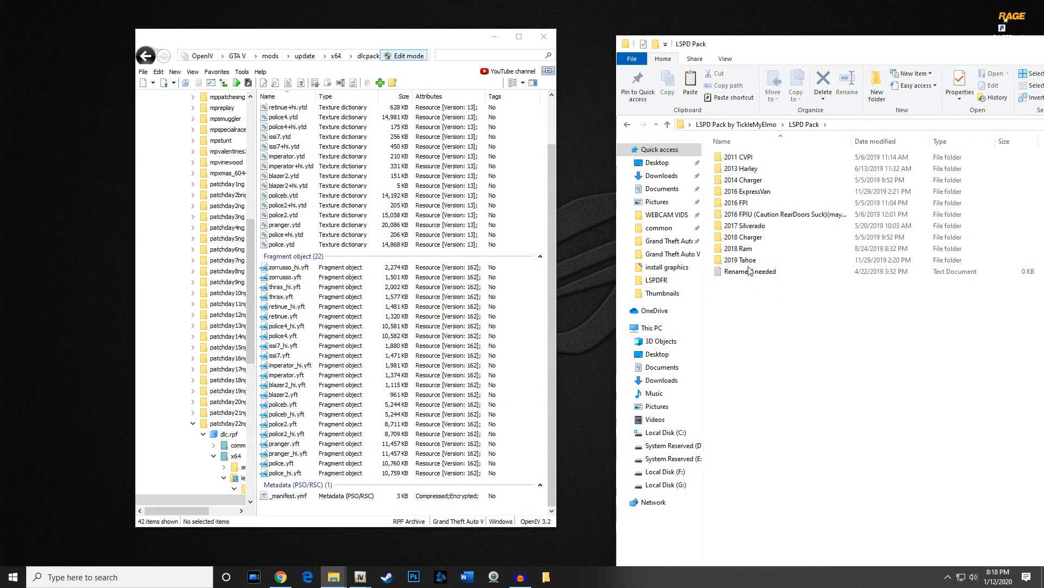
Step: Add the three policet files from the 2016 ExpressVan folder to vehicles.rpf and return to LSPD Pack
double_click(745, 193)
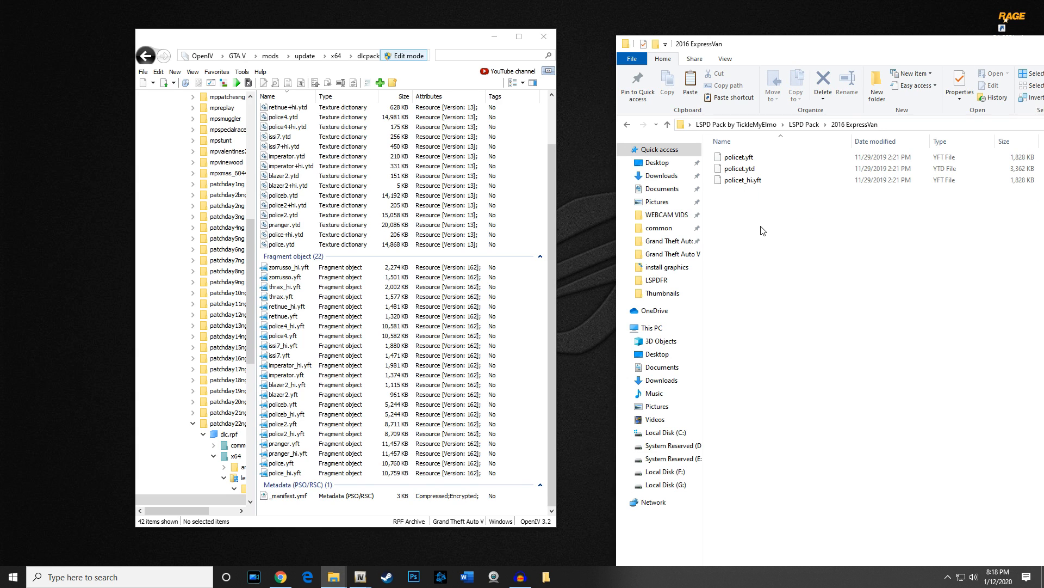
drag(766, 229, 520, 177)
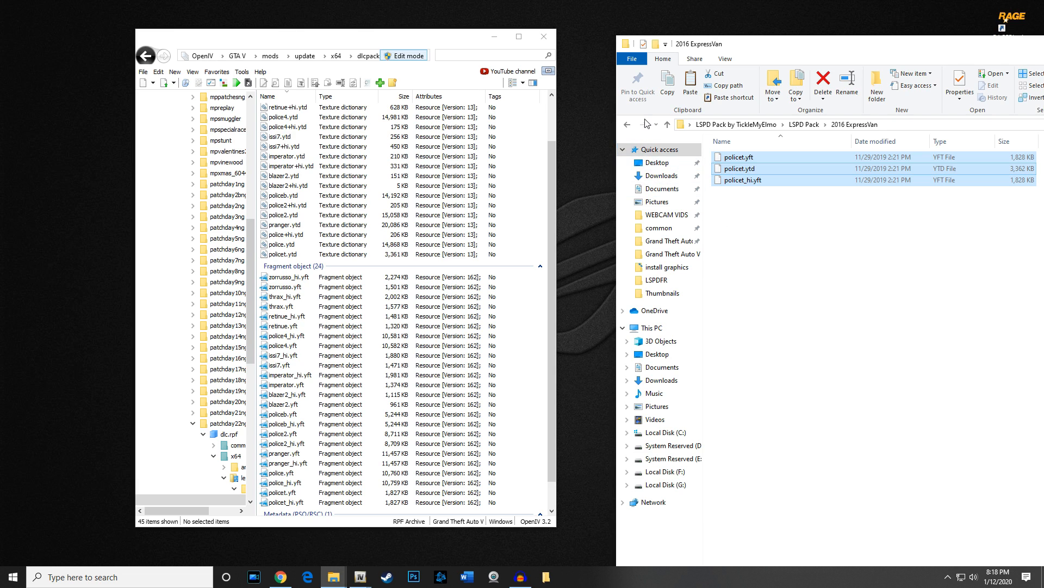
click(667, 124)
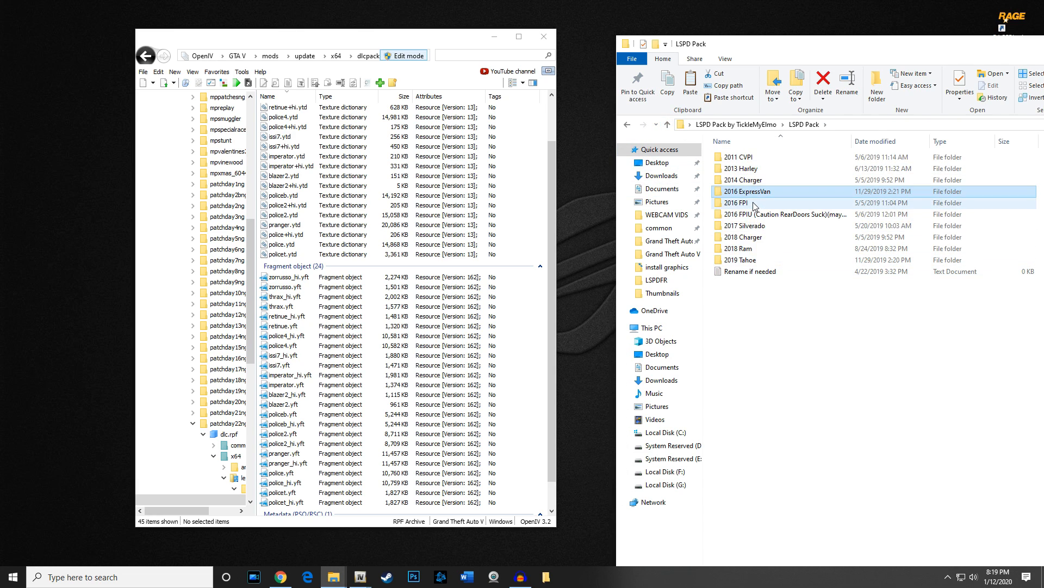
Step: Add the three fbi2 files from the 2019 Tahoe folder to vehicles.rpf and check the archive's file list
double_click(757, 260)
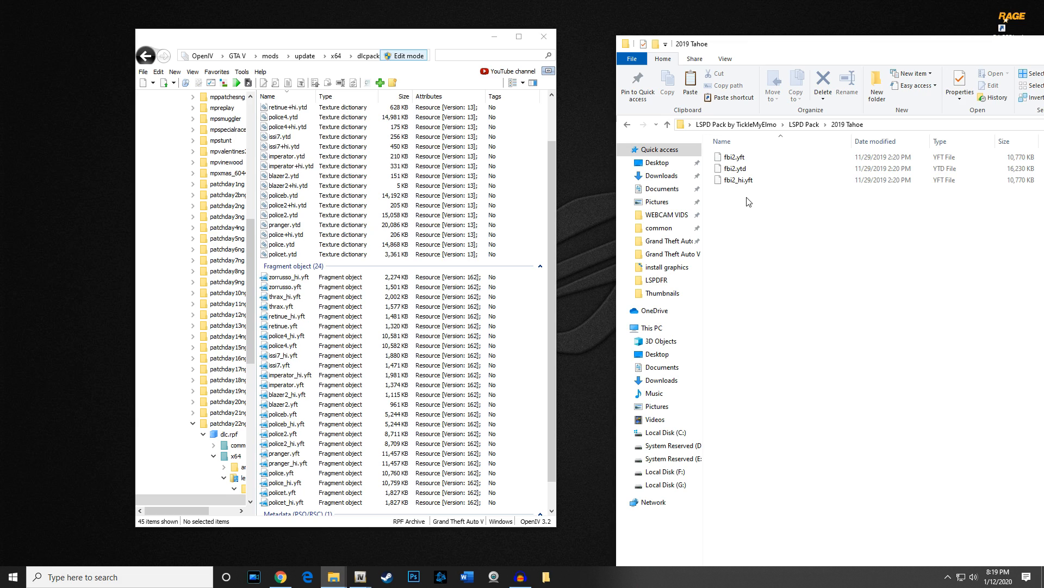
drag(749, 202, 551, 188)
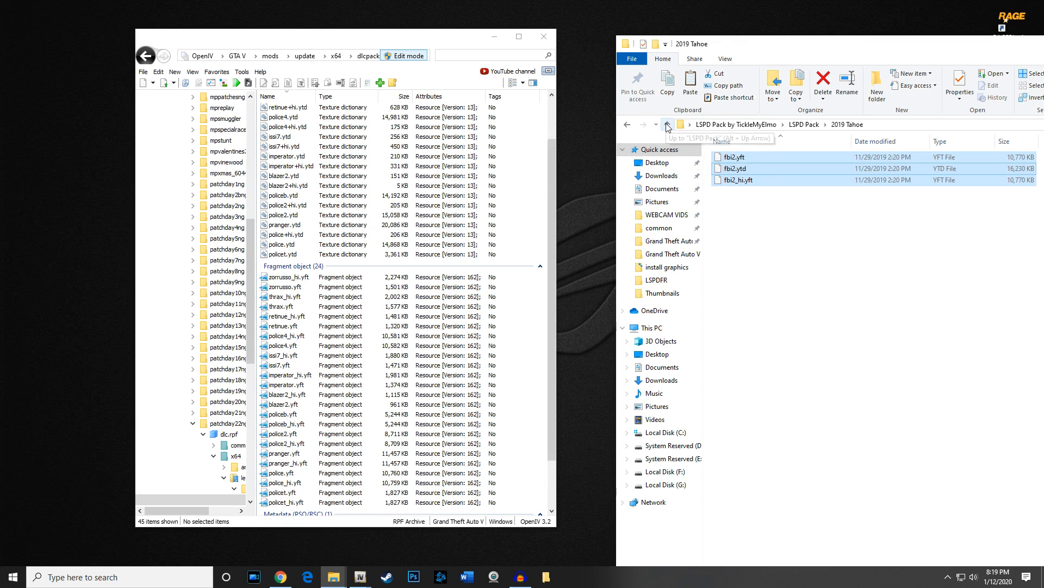
mouse_move(551, 245)
mouse_down()
mouse_move(546, 297)
mouse_move(548, 196)
mouse_move(552, 240)
mouse_up()
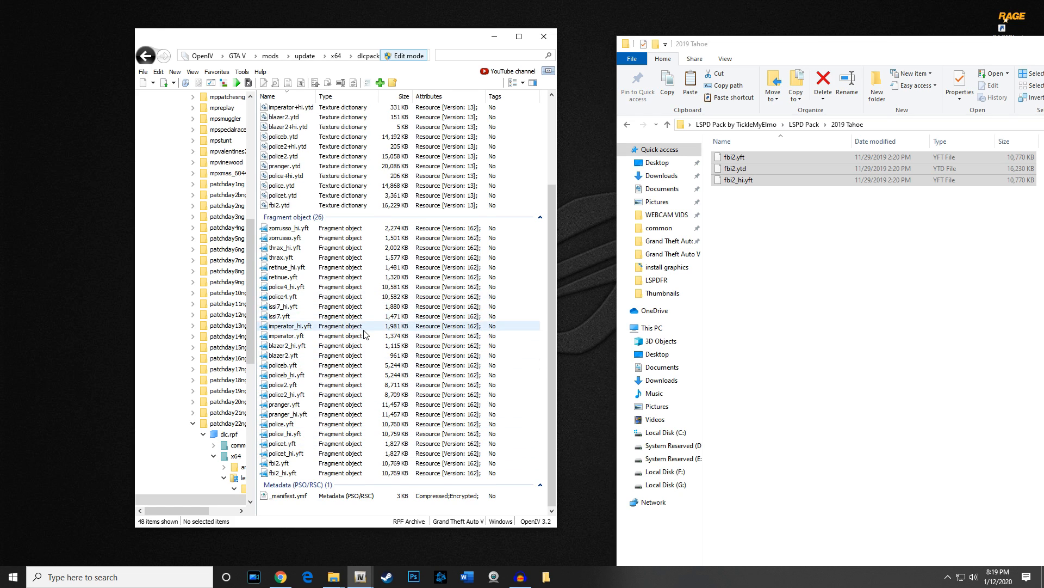
scroll(364, 334, up, 4)
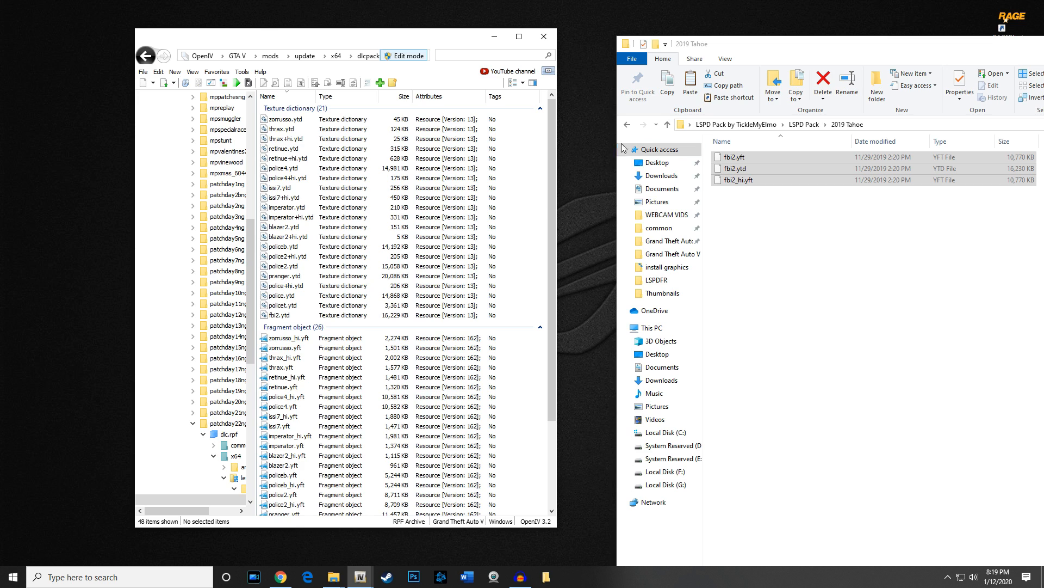
Step: Return to LSPD Pack and add the four police3 files from the 2016 FPI folder to vehicles.rpf
click(667, 124)
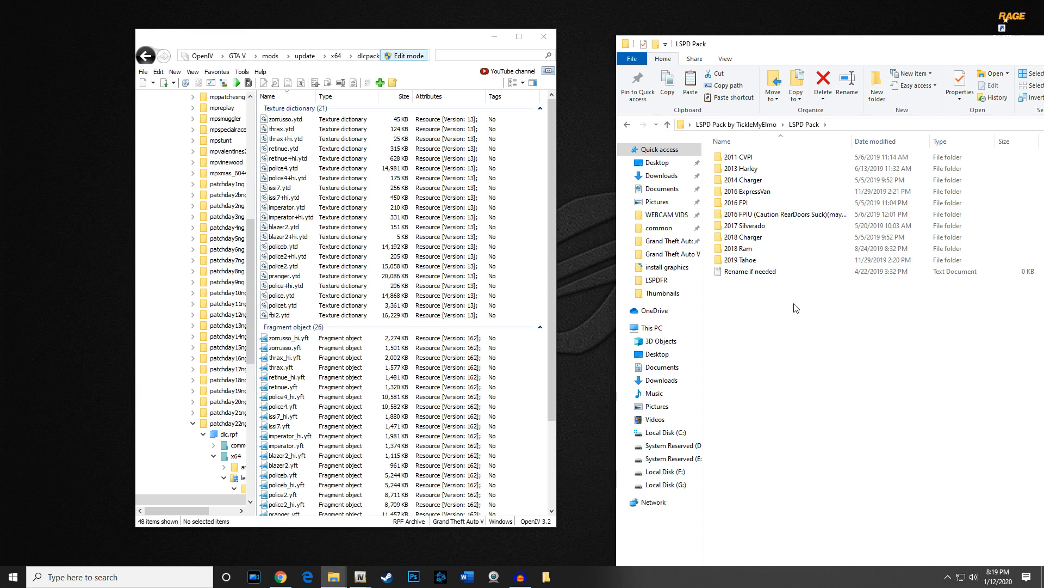
double_click(747, 181)
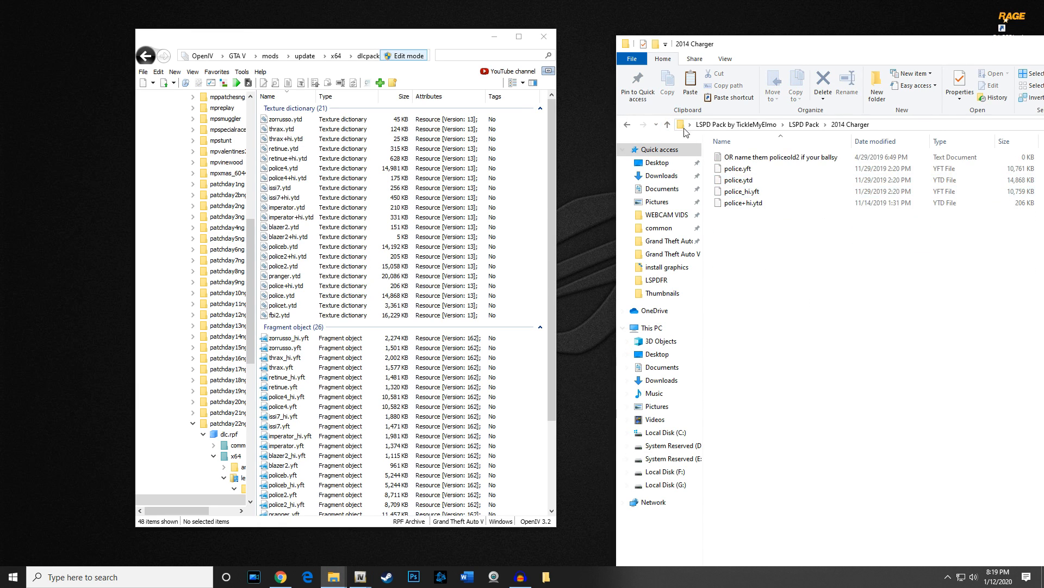
click(668, 124)
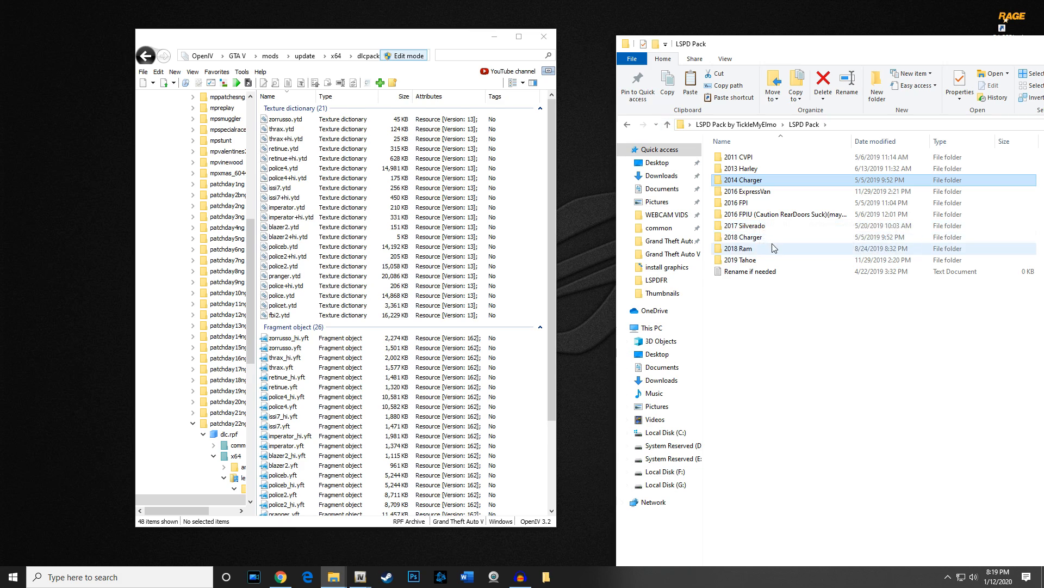
double_click(740, 202)
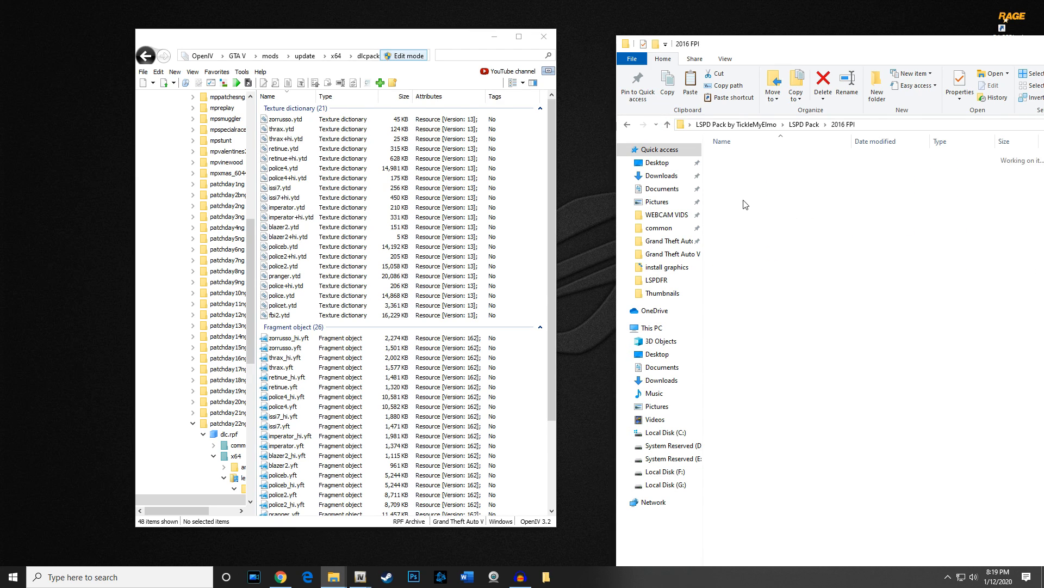
click(668, 124)
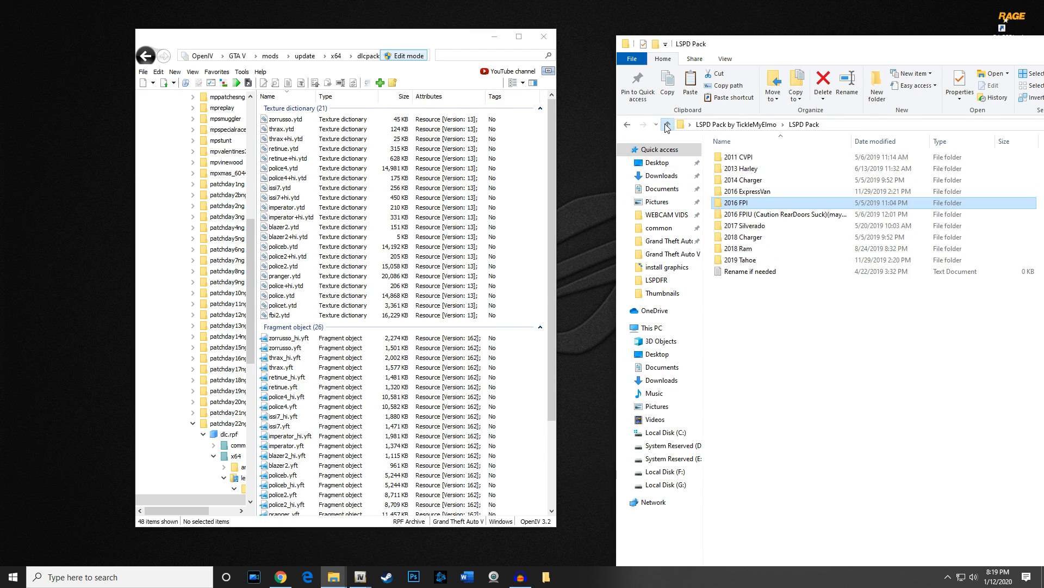
double_click(745, 205)
drag(776, 248, 529, 200)
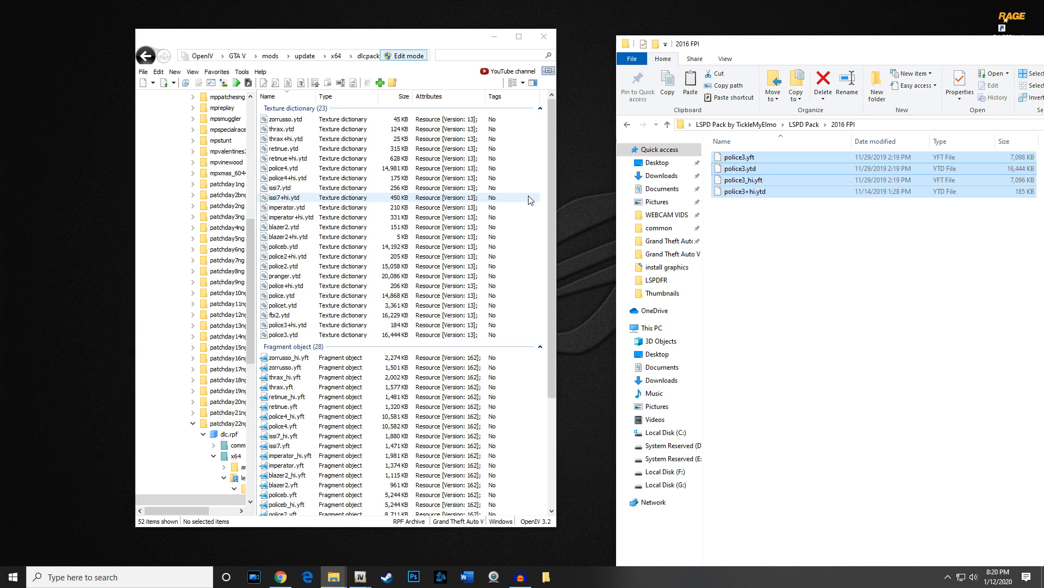
Step: Open the ELS folder of LSPD Pack by TickleMyElmo and select its eight XML files from FBI2 through PRANGER
click(668, 126)
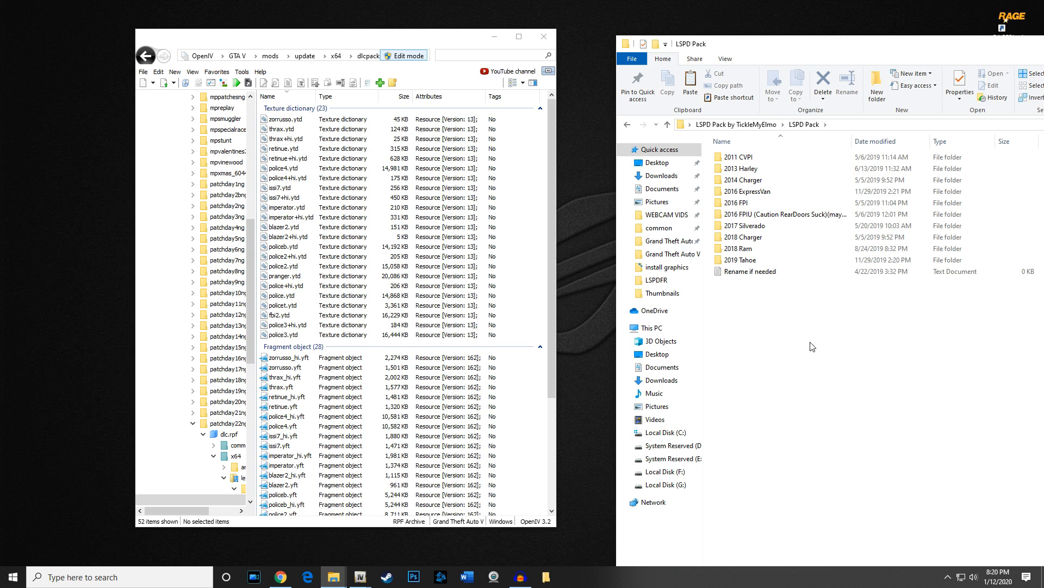
click(668, 126)
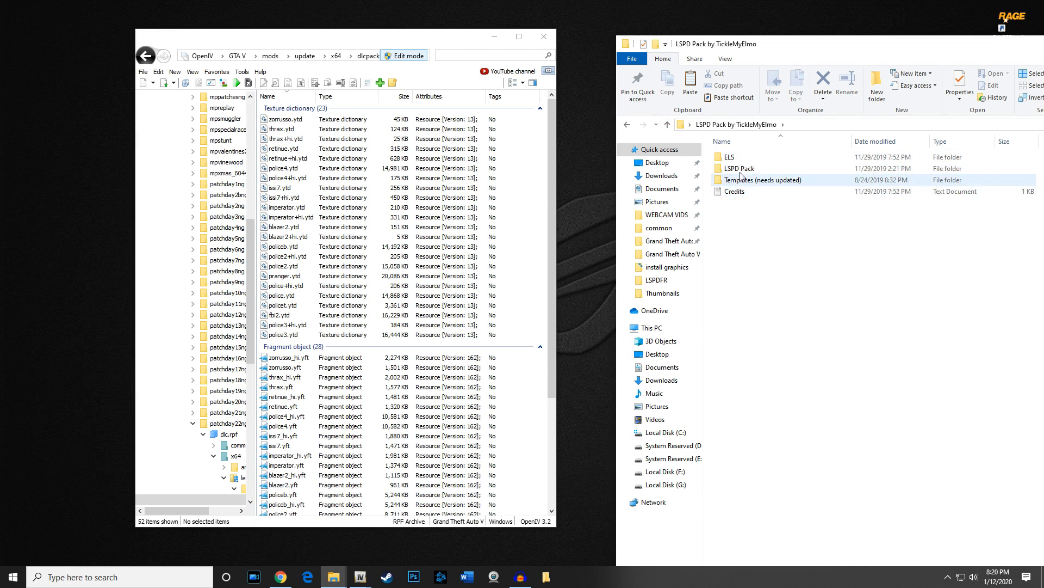
double_click(731, 156)
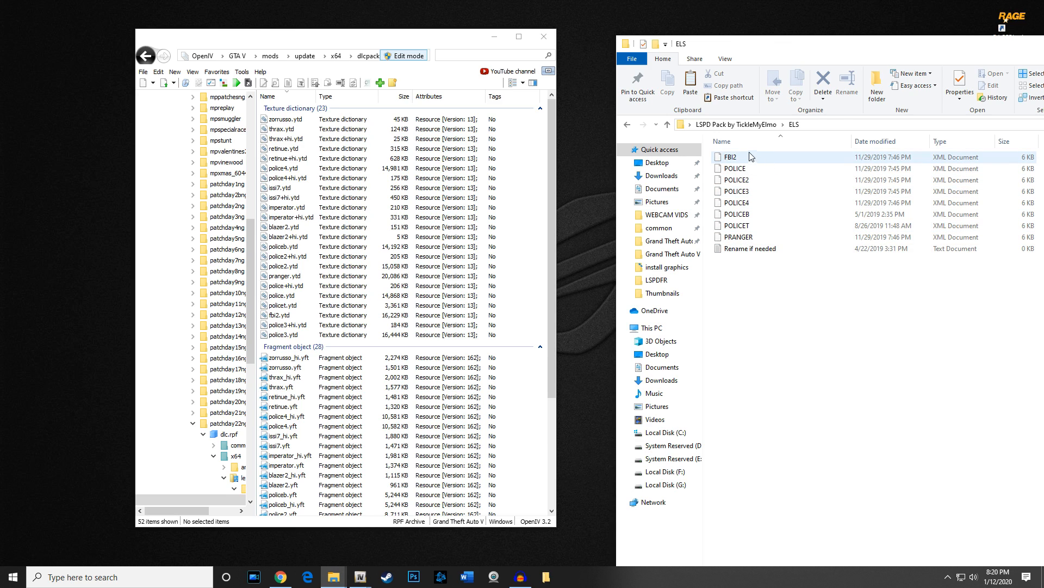
click(740, 158)
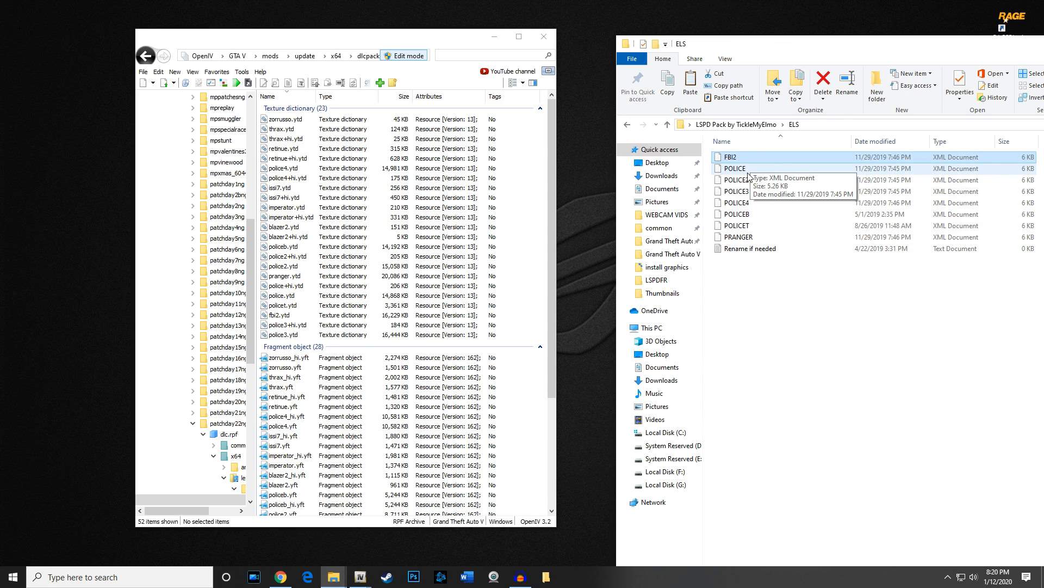
shift+click(746, 180)
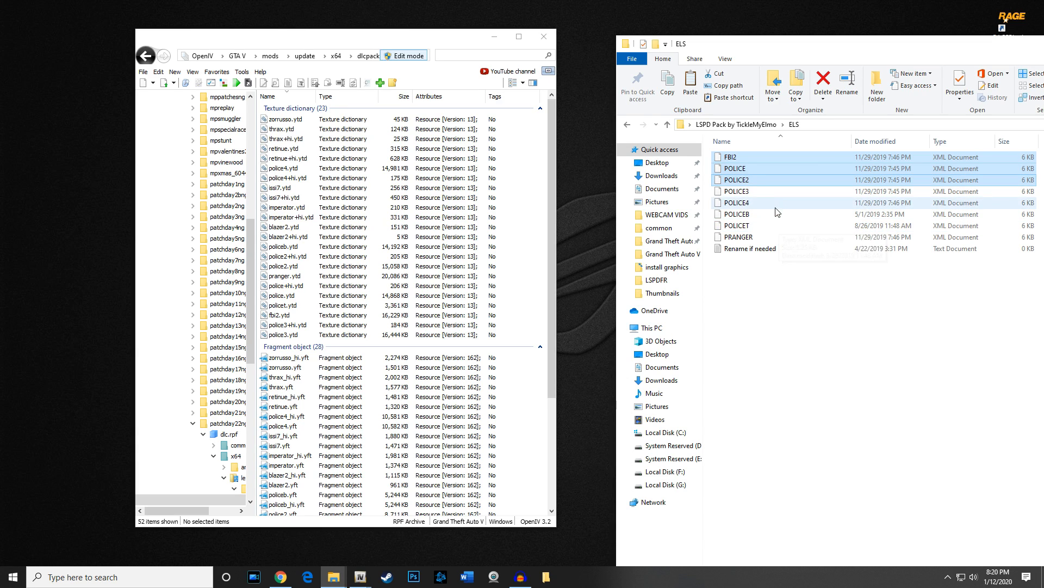
shift+click(746, 203)
shift+click(746, 226)
shift+click(744, 239)
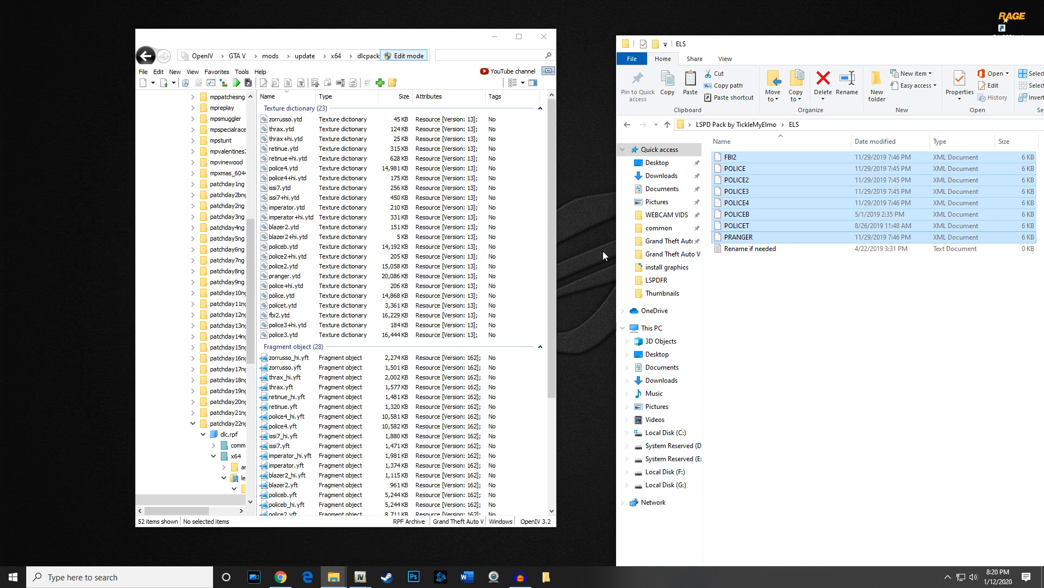
Step: Collapse the mods folder in OpenIV and open the ELS pack_default folder of Grand Theft Auto V beside the pack's files
drag(250, 261, 249, 138)
click(151, 173)
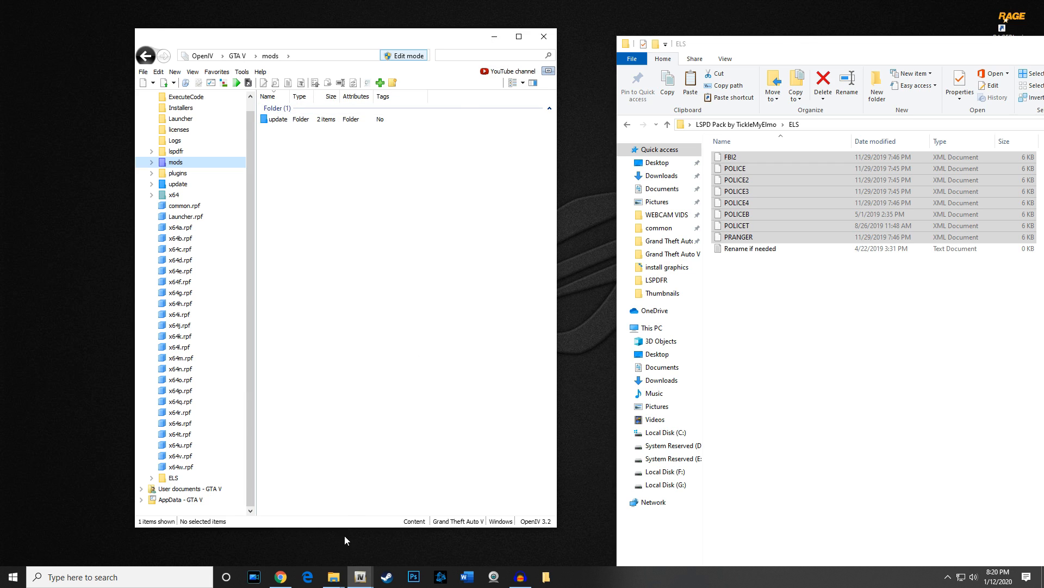
click(334, 576)
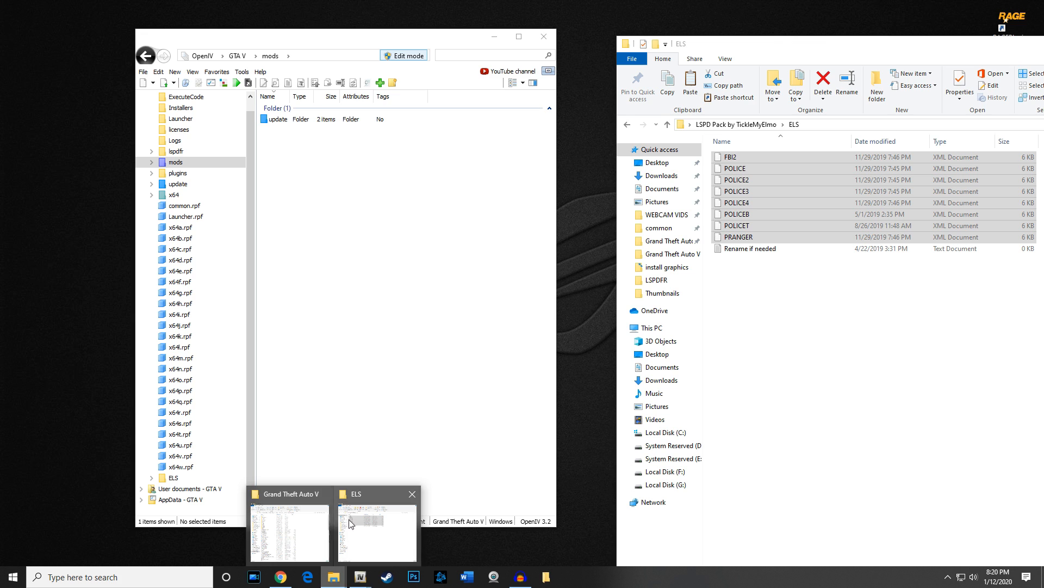
click(300, 532)
drag(511, 33, 385, 1)
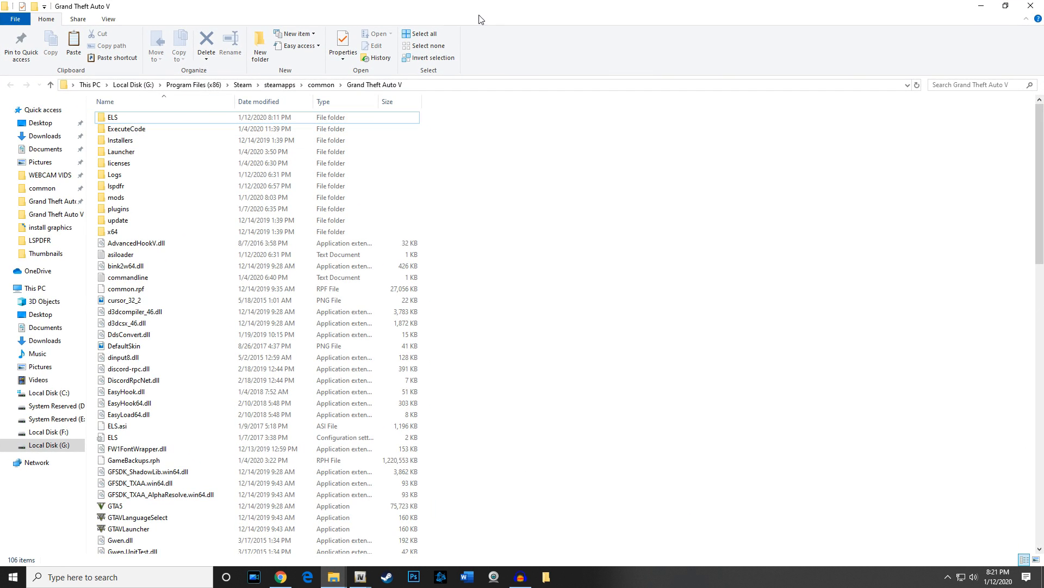
drag(485, 10, 365, 28)
drag(728, 286, 496, 286)
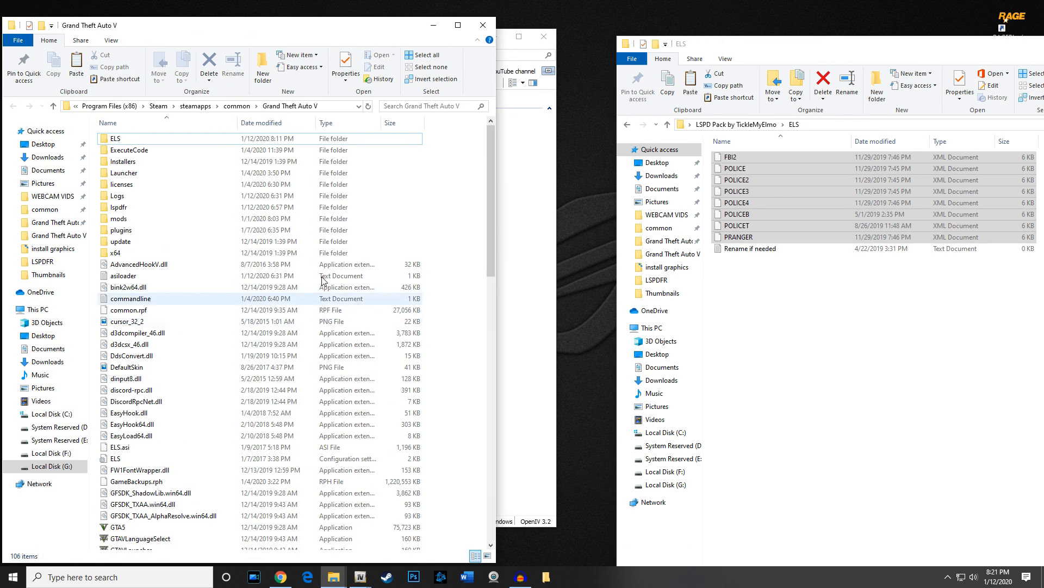
double_click(124, 140)
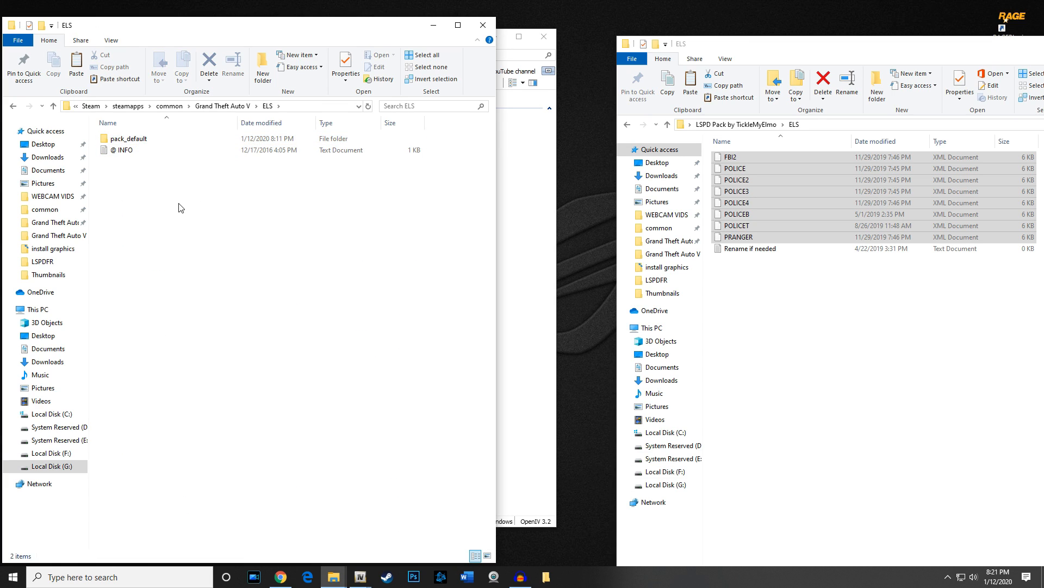
double_click(135, 142)
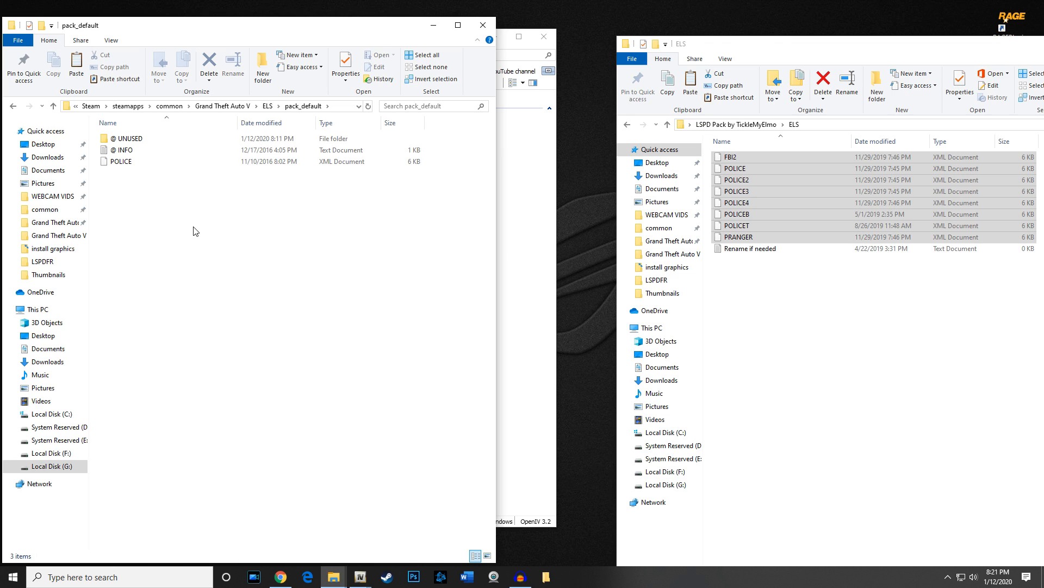
Step: Copy the eight vehicle XML files from the pack's ELS folder into pack_default, replacing the existing POLICE.xml
drag(770, 275, 740, 151)
ctrl+click(751, 250)
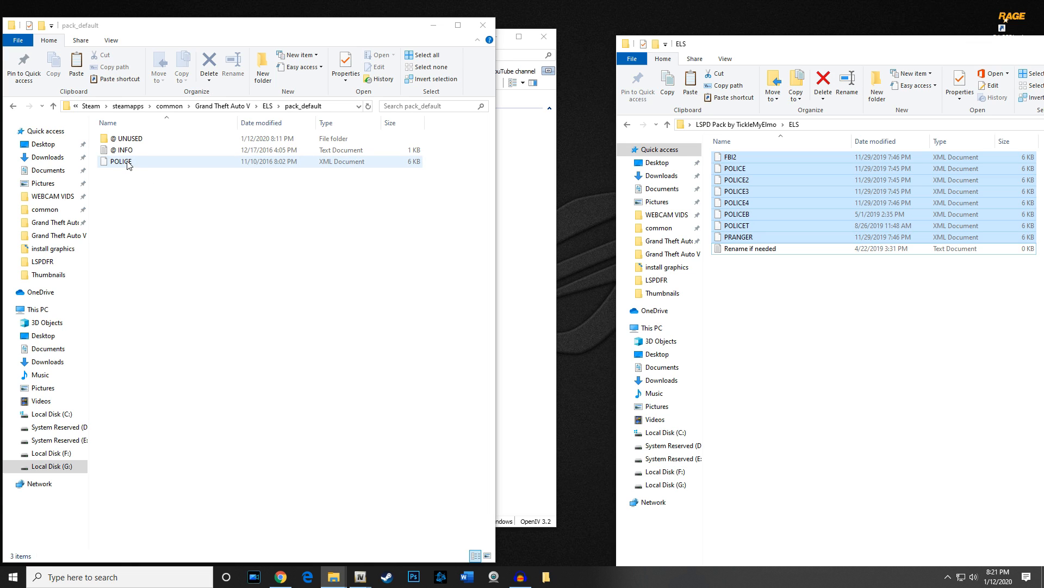
drag(766, 165, 300, 275)
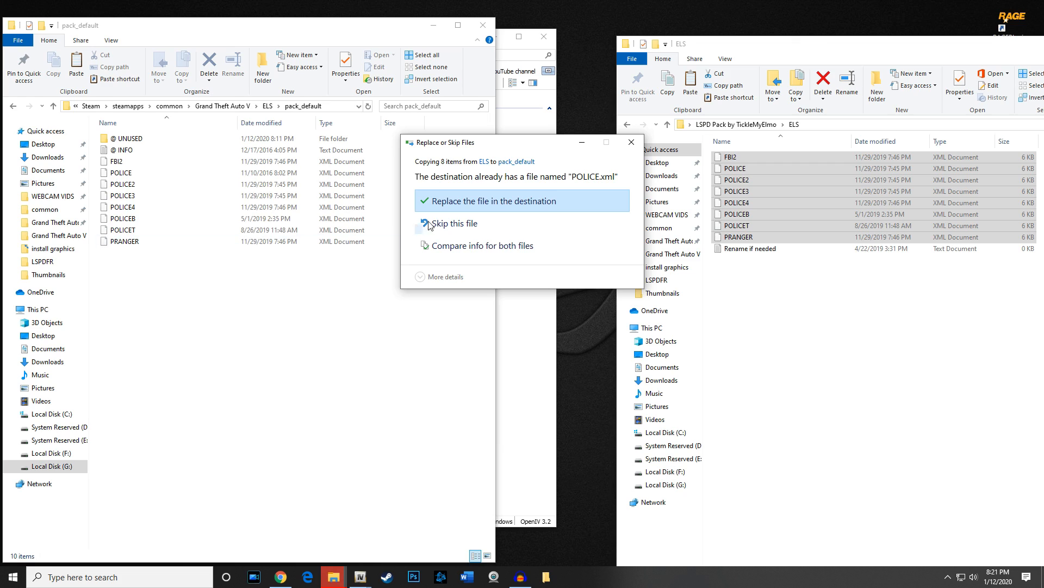
click(459, 202)
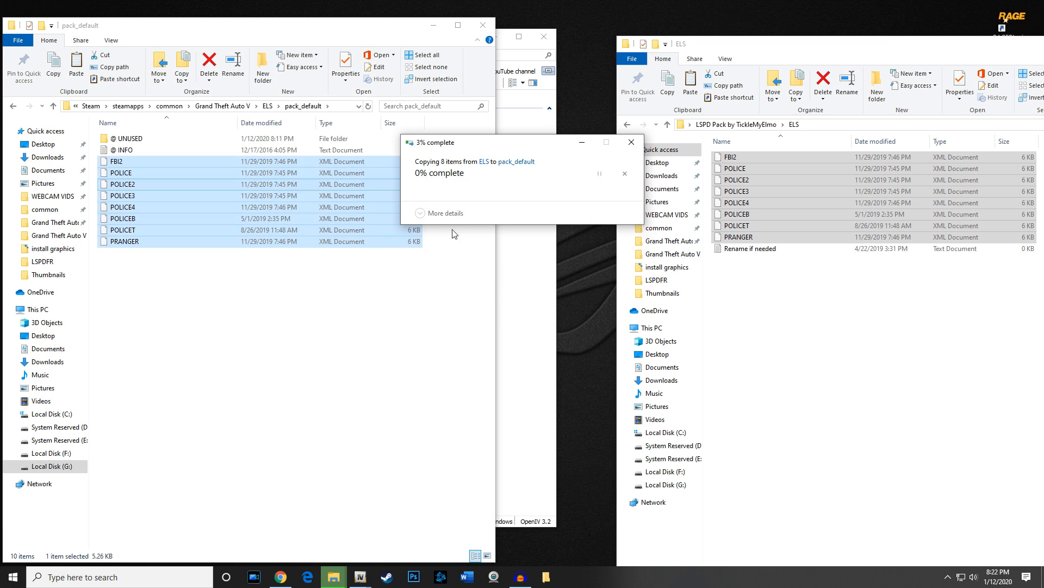
click(420, 343)
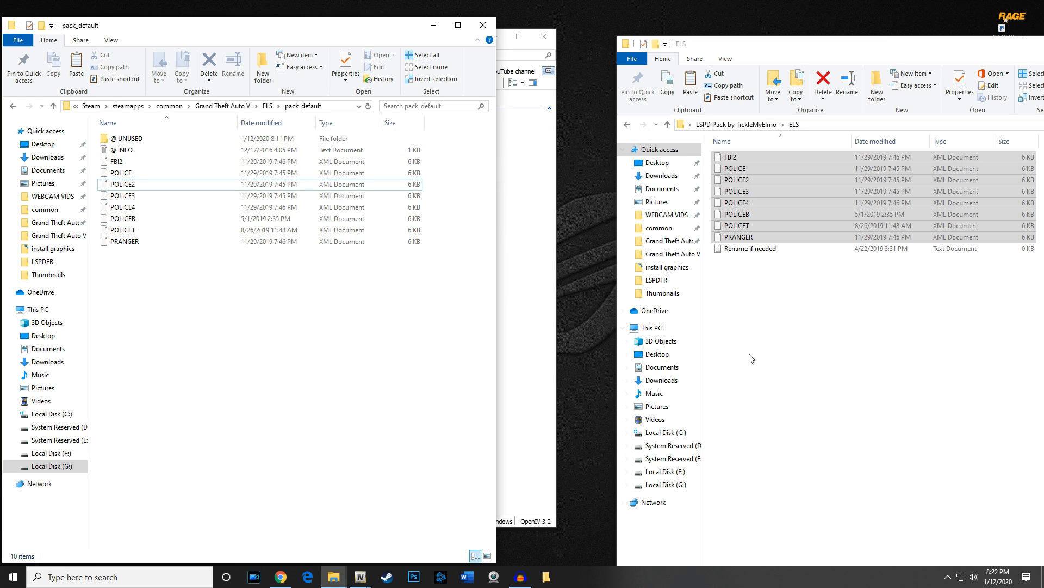
Step: Close the pack's ELS window and return from pack_default to the Grand Theft Auto V folder
click(820, 375)
drag(897, 47, 589, 99)
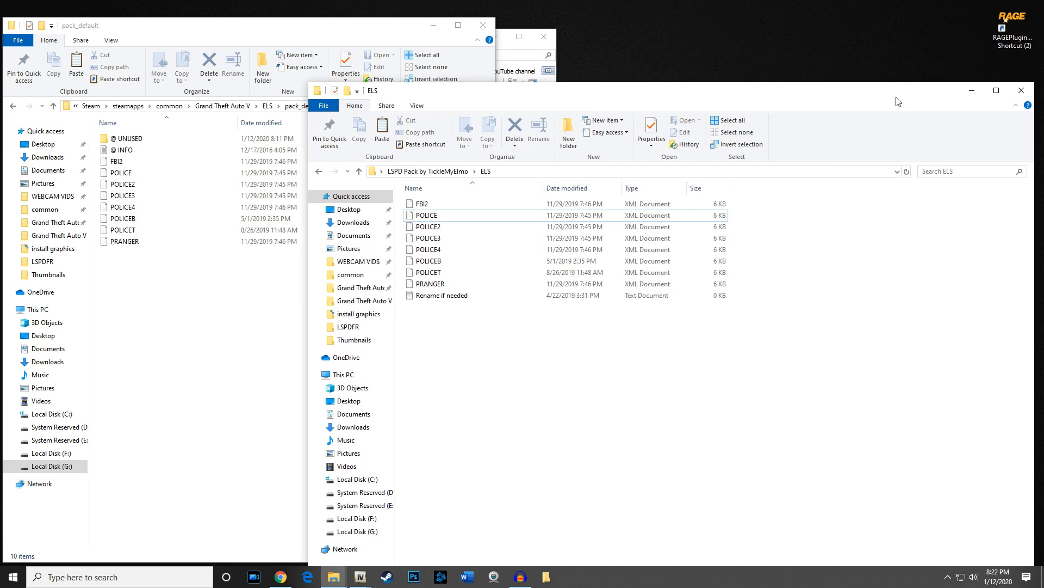
click(1022, 91)
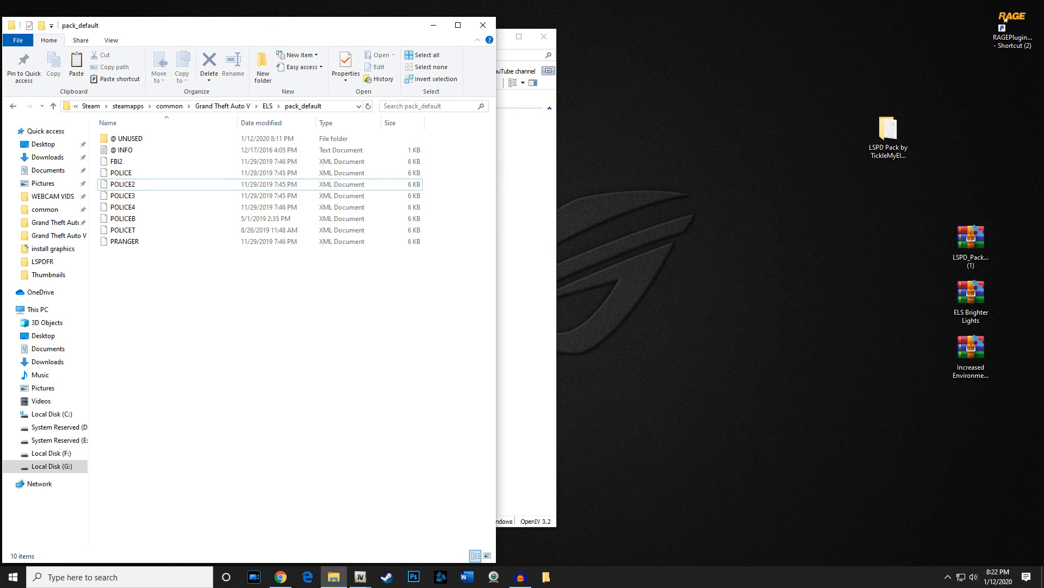
drag(238, 26, 317, 16)
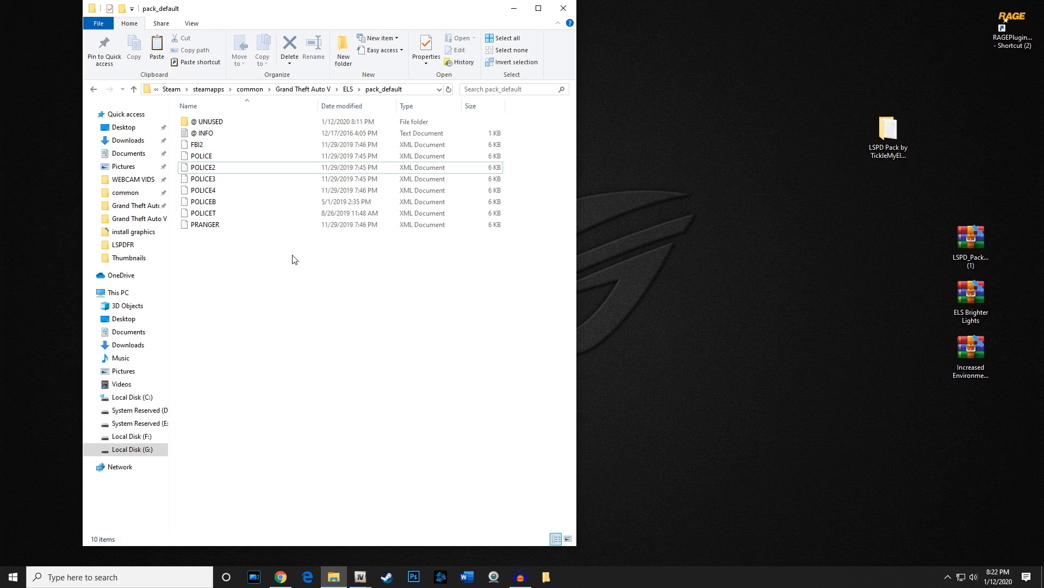
click(133, 90)
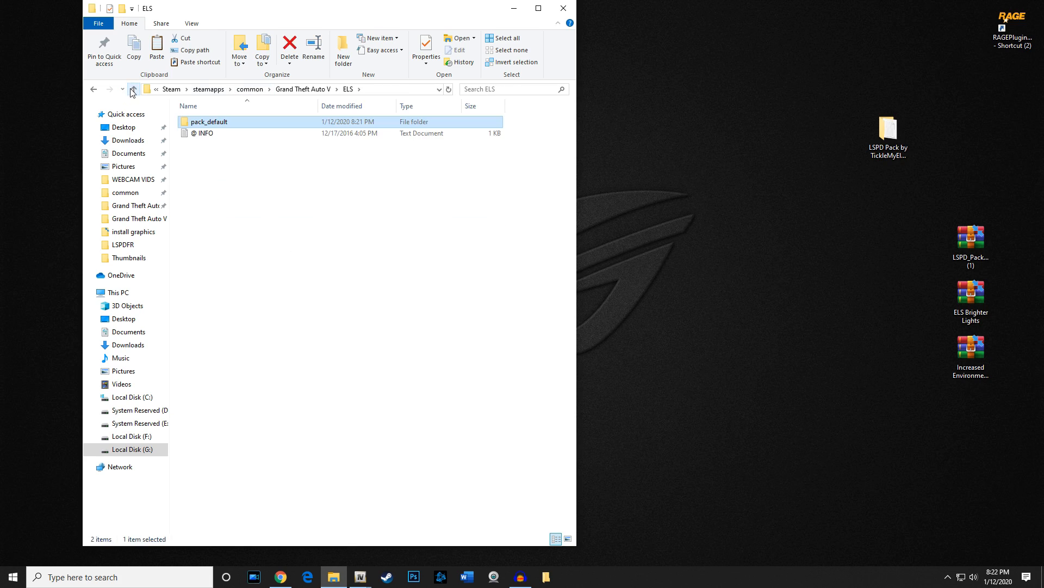
click(133, 89)
click(547, 335)
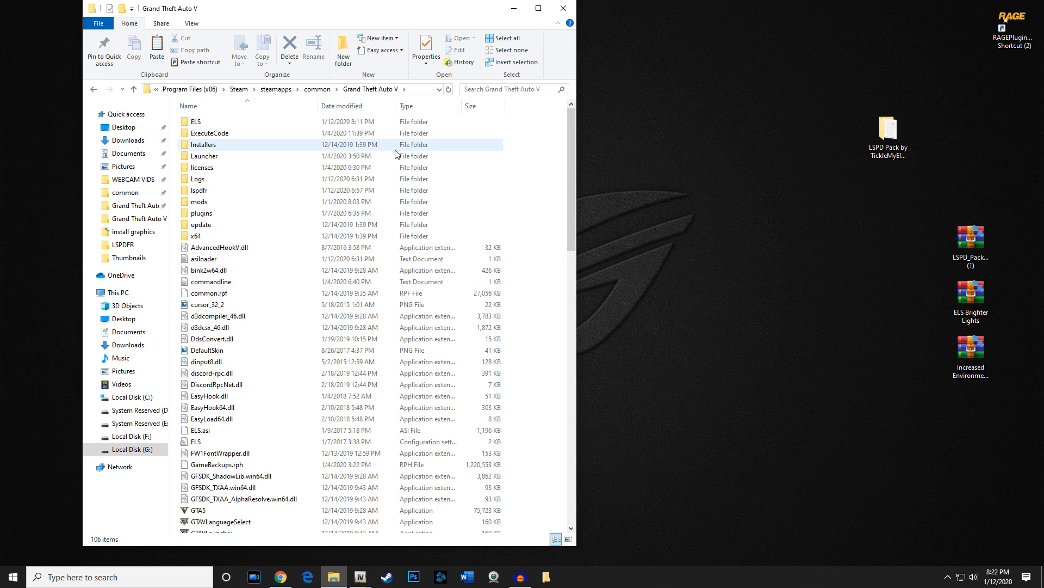
drag(351, 19, 287, 28)
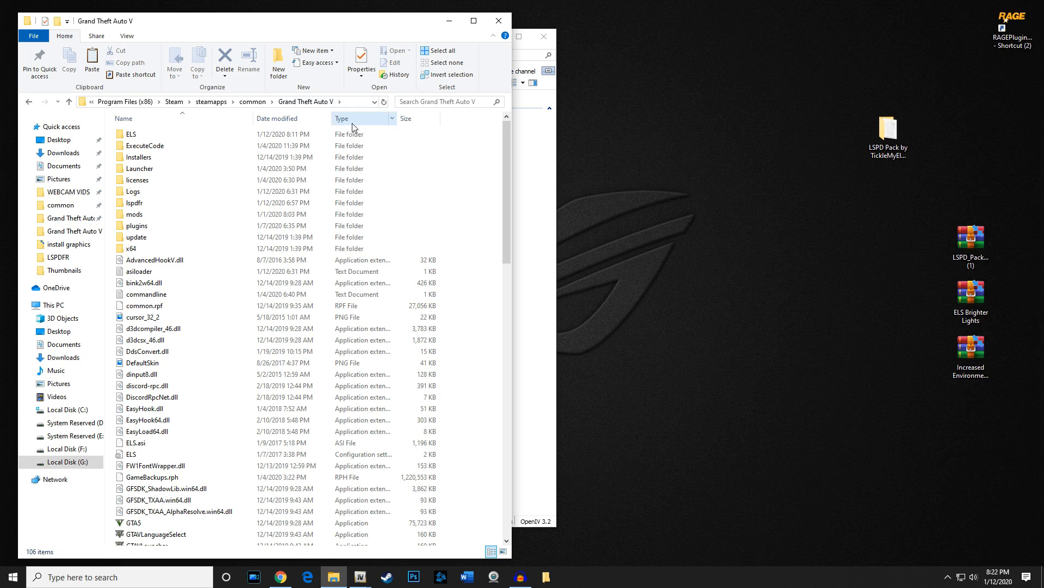
Step: Rearrange the desktop archives, open ELS Brighter Lights.zip, and check its Brighter Lights for ELS folder
click(789, 263)
drag(969, 231, 970, 131)
drag(970, 290, 929, 239)
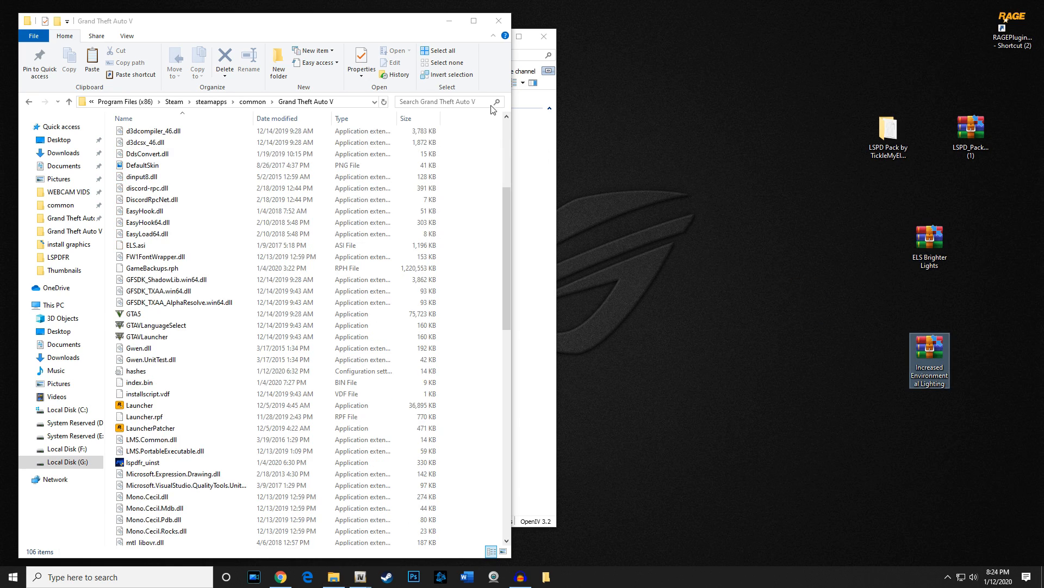
click(927, 242)
drag(927, 242, 720, 236)
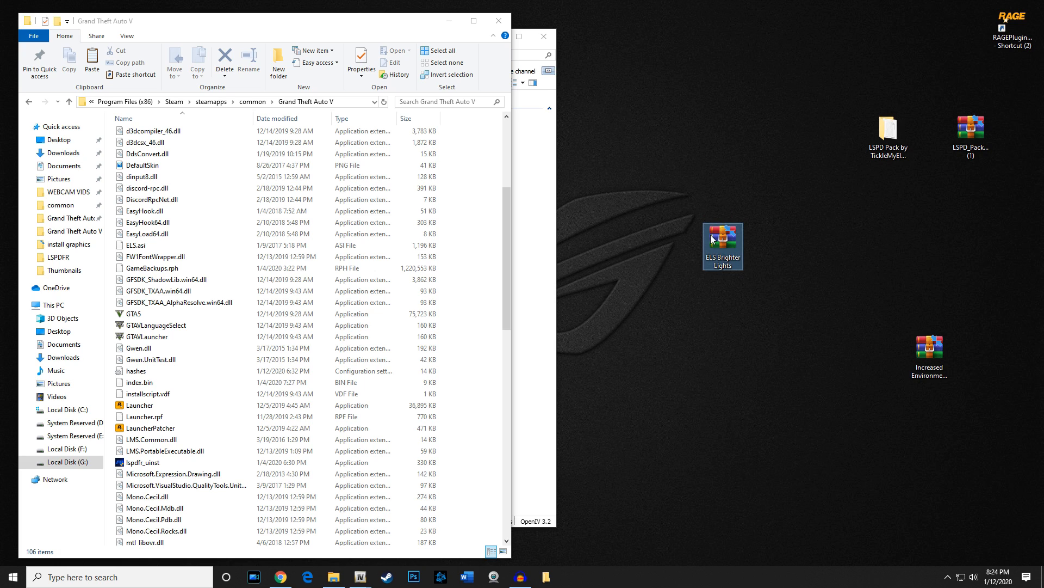
double_click(719, 234)
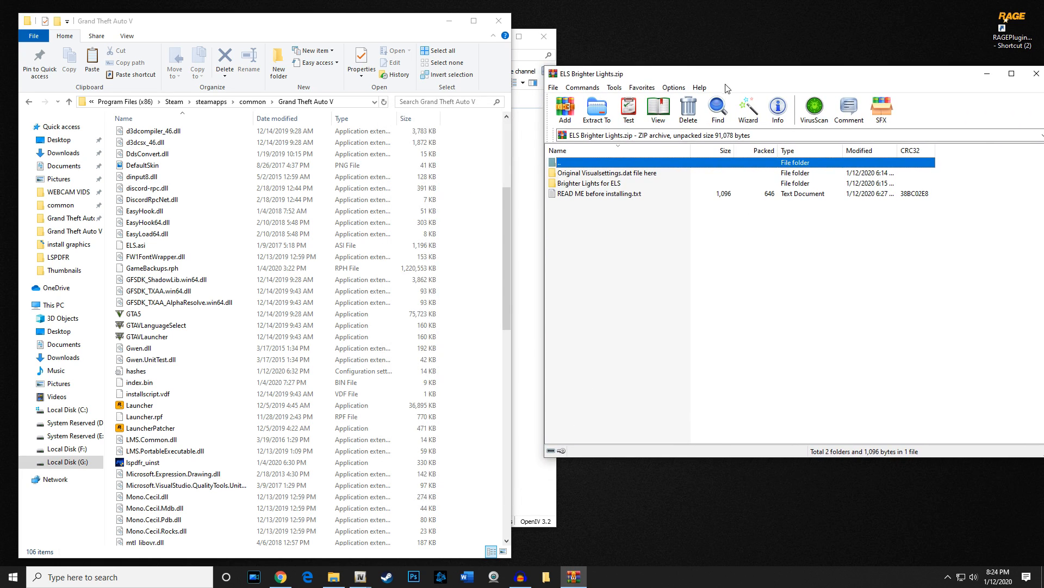
click(589, 174)
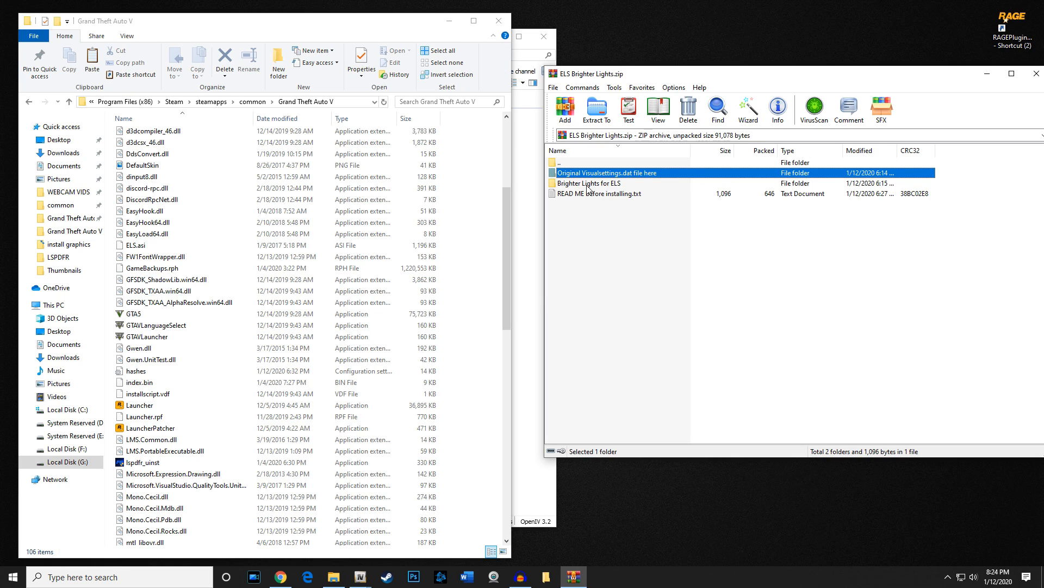
double_click(589, 185)
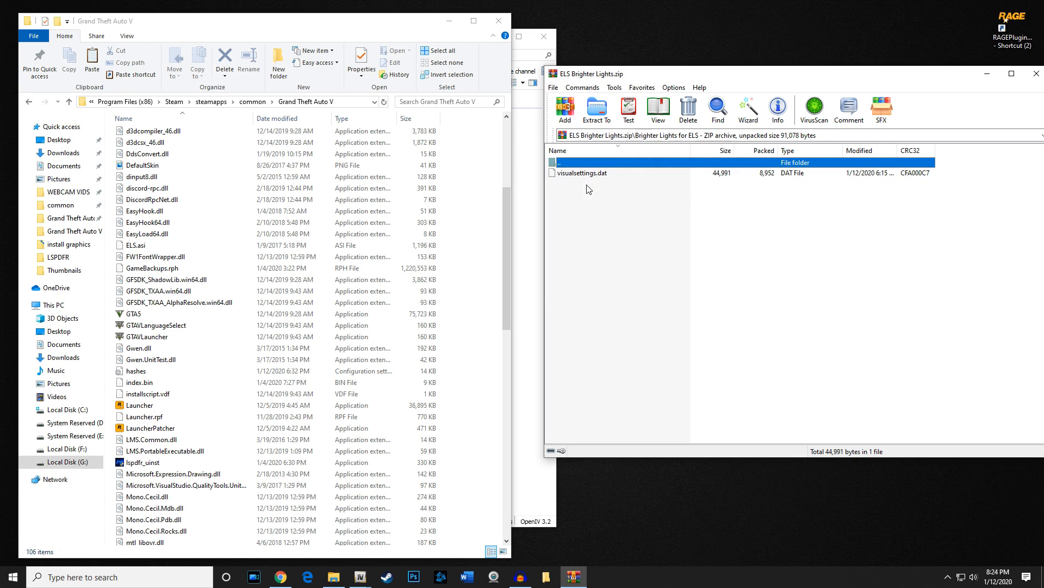
double_click(555, 163)
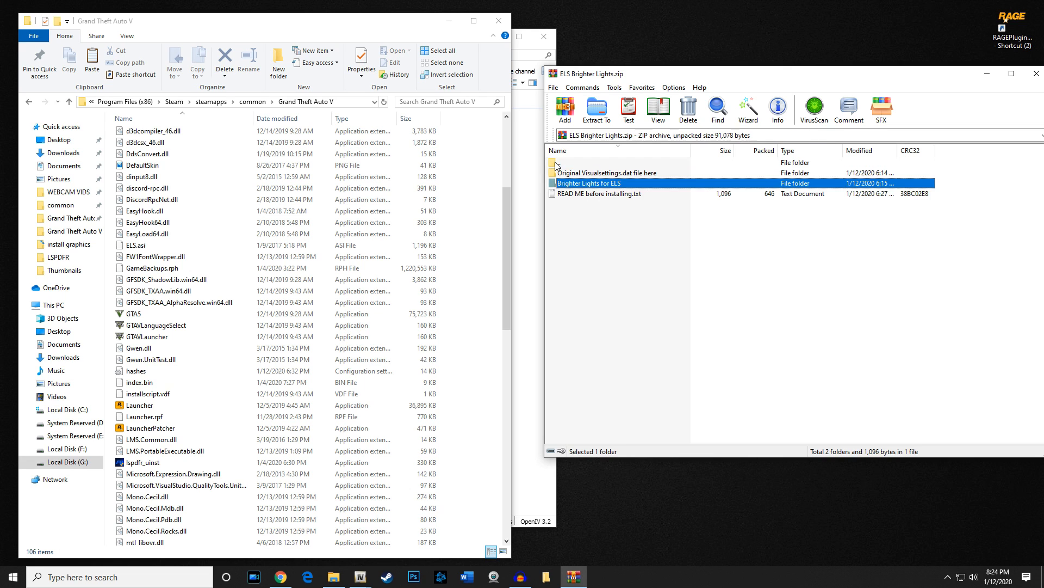
Step: Open READ ME before installing.txt and highlight the install path for Visualsettings.dat, keeping the text beside the folder window
click(584, 194)
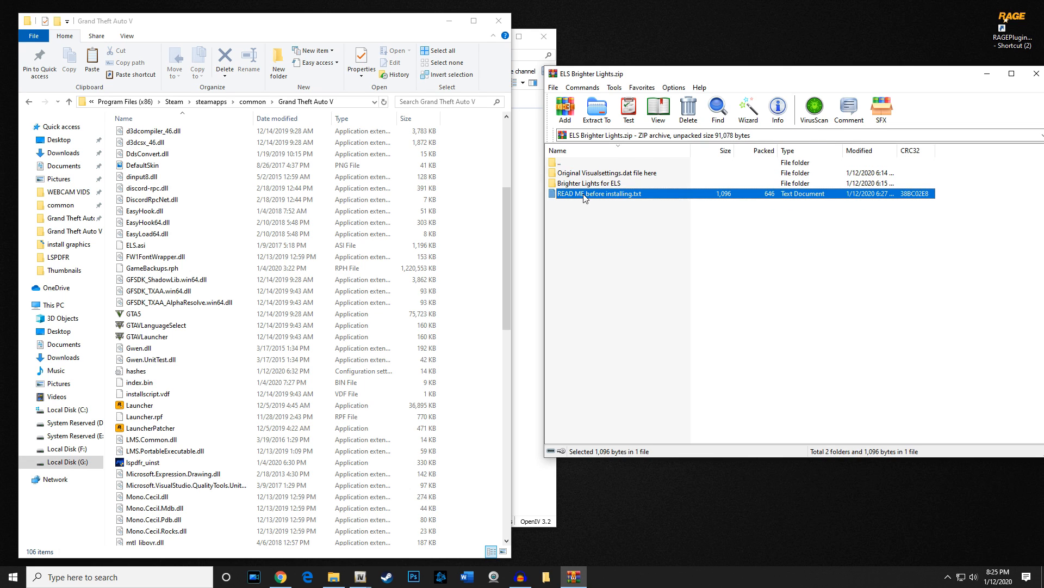
double_click(584, 195)
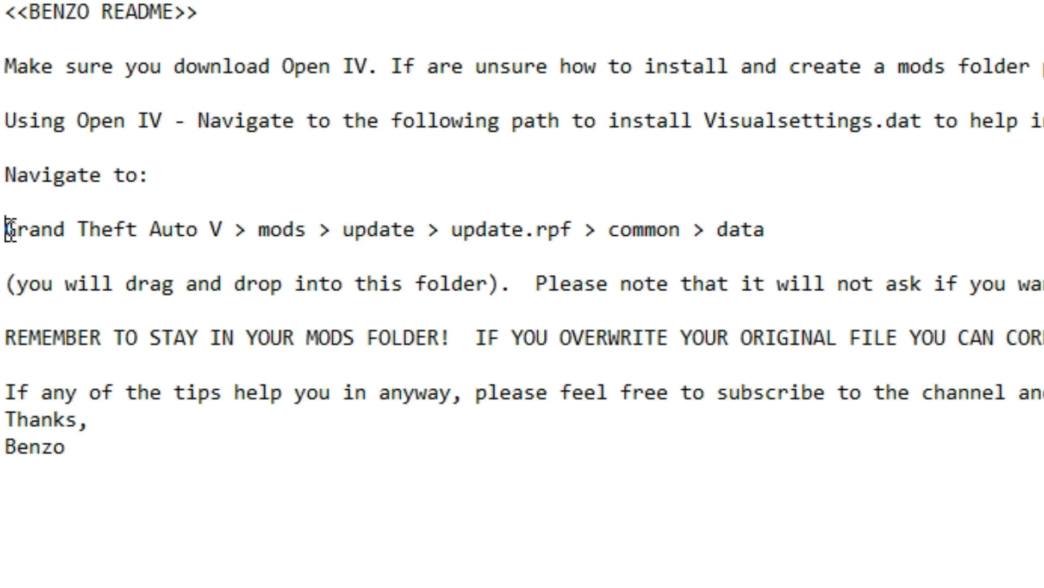
drag(10, 229, 830, 240)
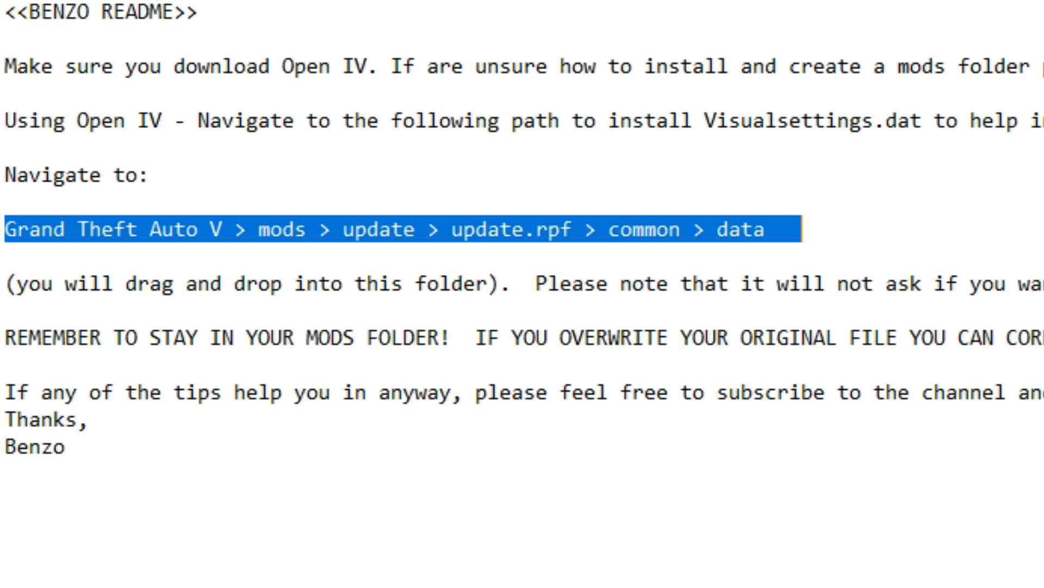
drag(383, 73, 863, 56)
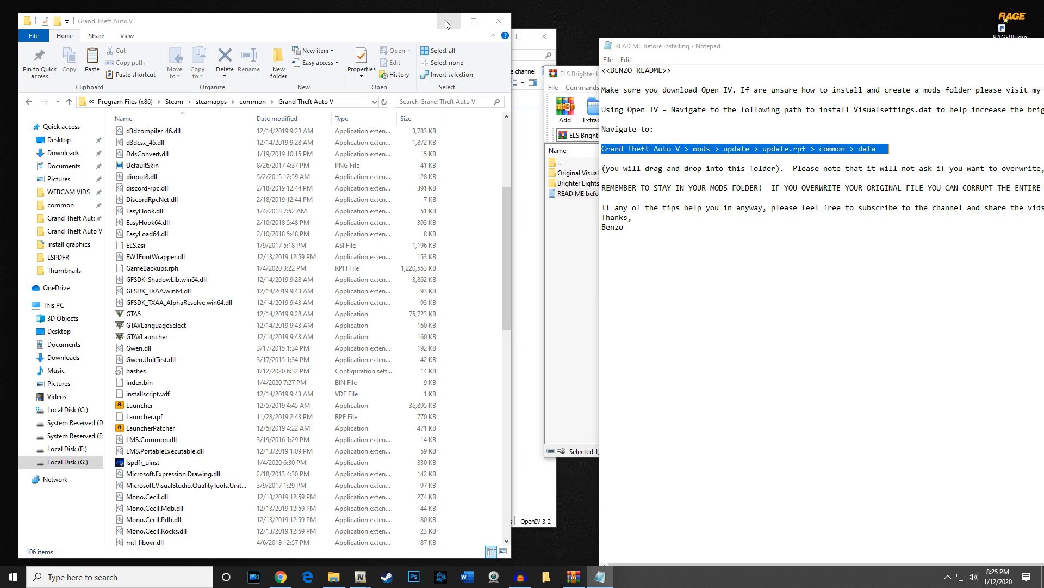
Step: Clear the Grand Theft Auto V folder window and the ELS Brighter Lights archive out of the way, leaving OpenIV's mods folder beside the read-me
click(448, 25)
click(431, 245)
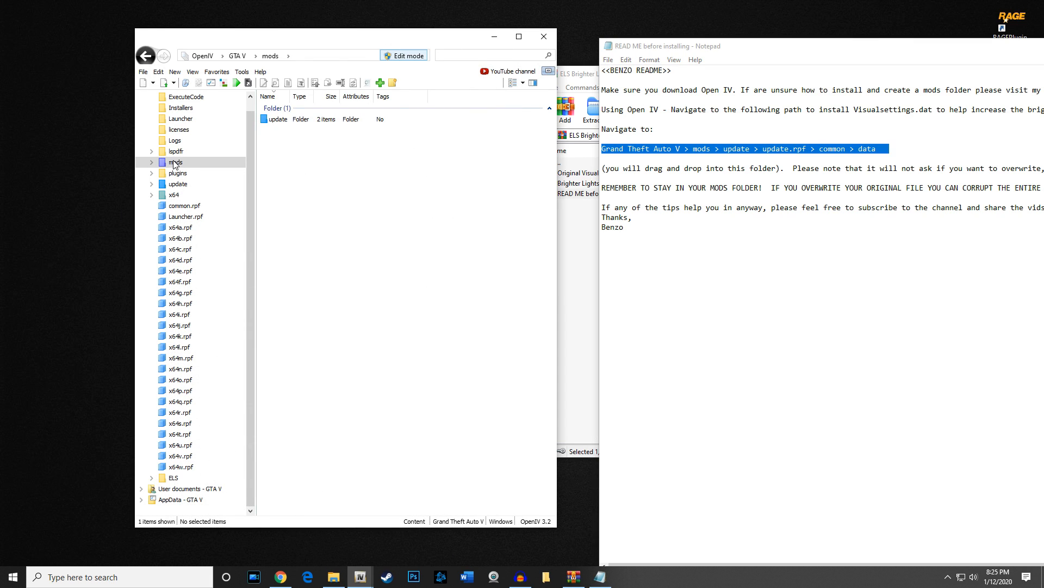
click(583, 75)
drag(935, 80, 1043, 212)
click(736, 284)
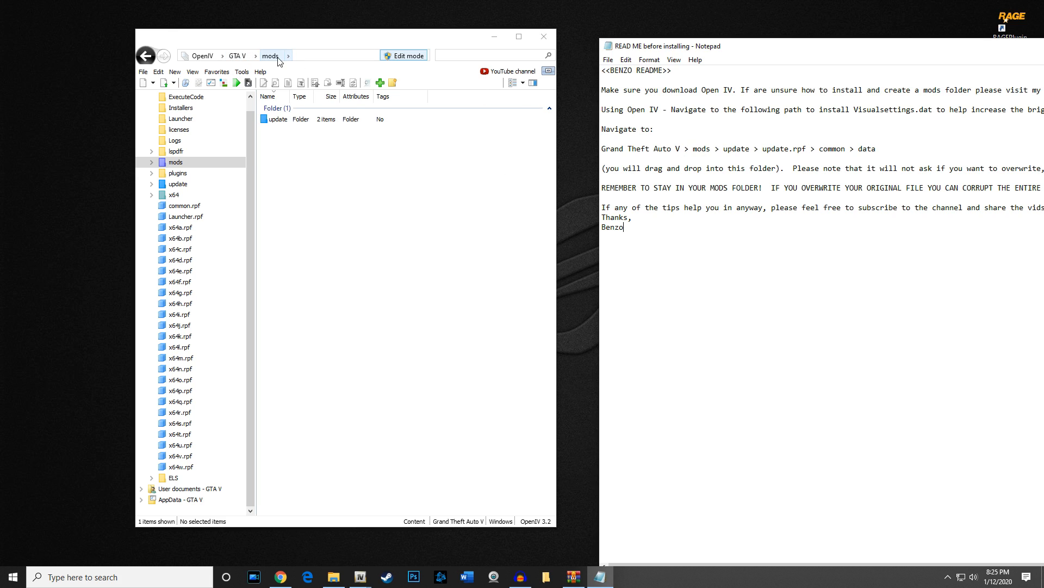
Step: Navigate from the mods folder into update, update.rpf, common and data
double_click(278, 119)
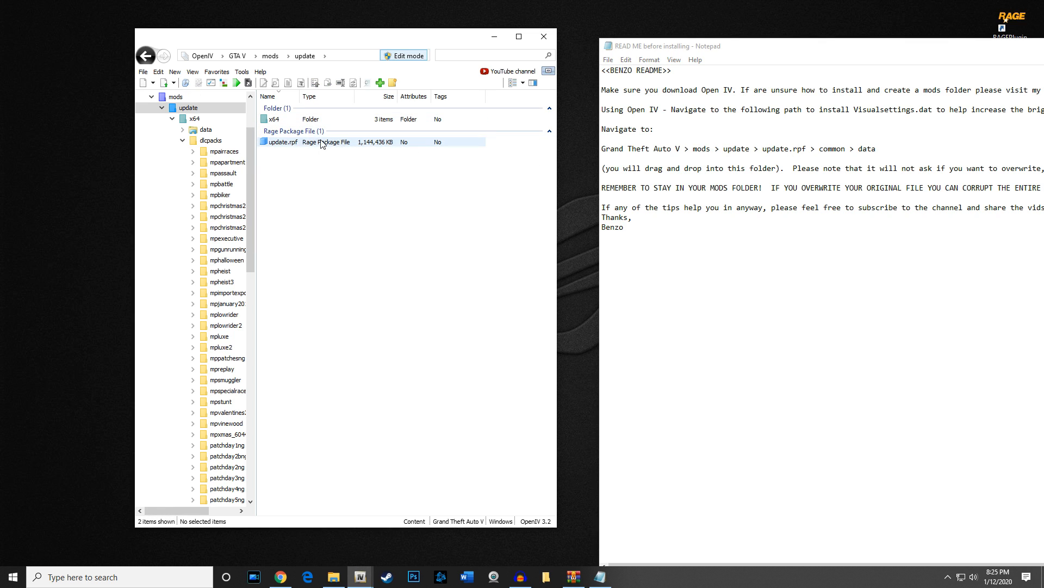
double_click(288, 142)
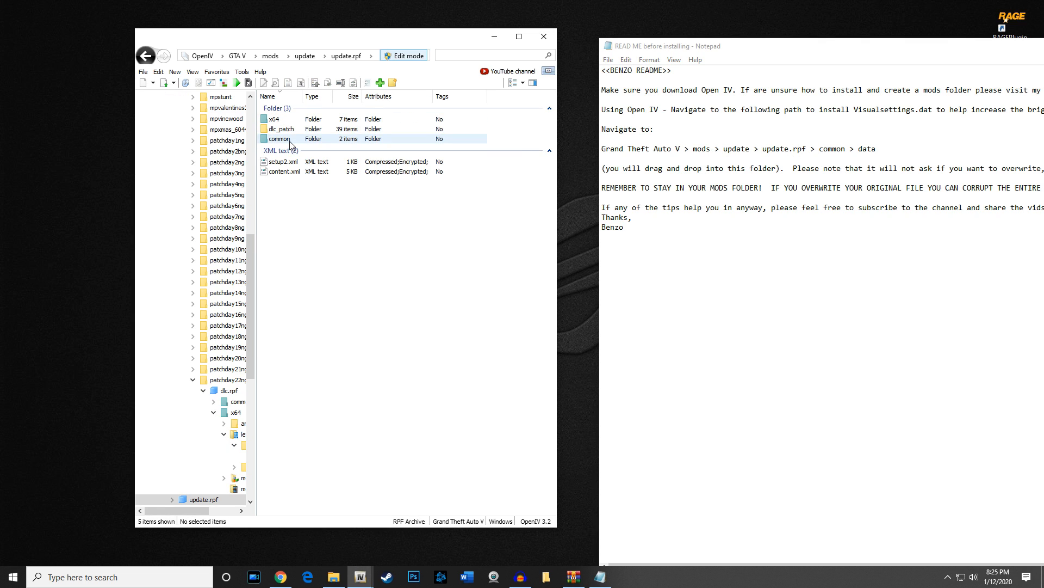
double_click(280, 139)
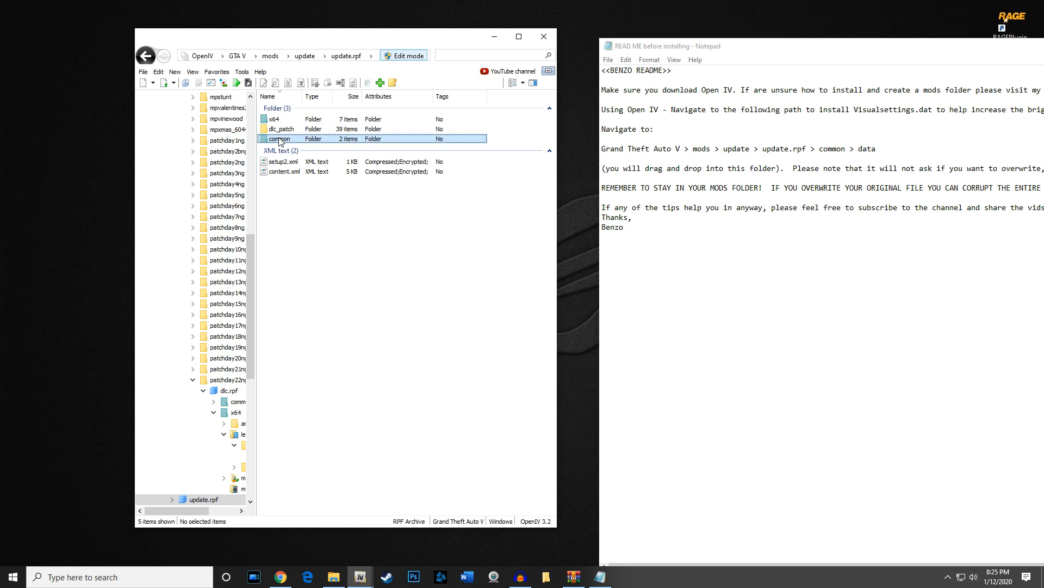
click(277, 131)
double_click(277, 131)
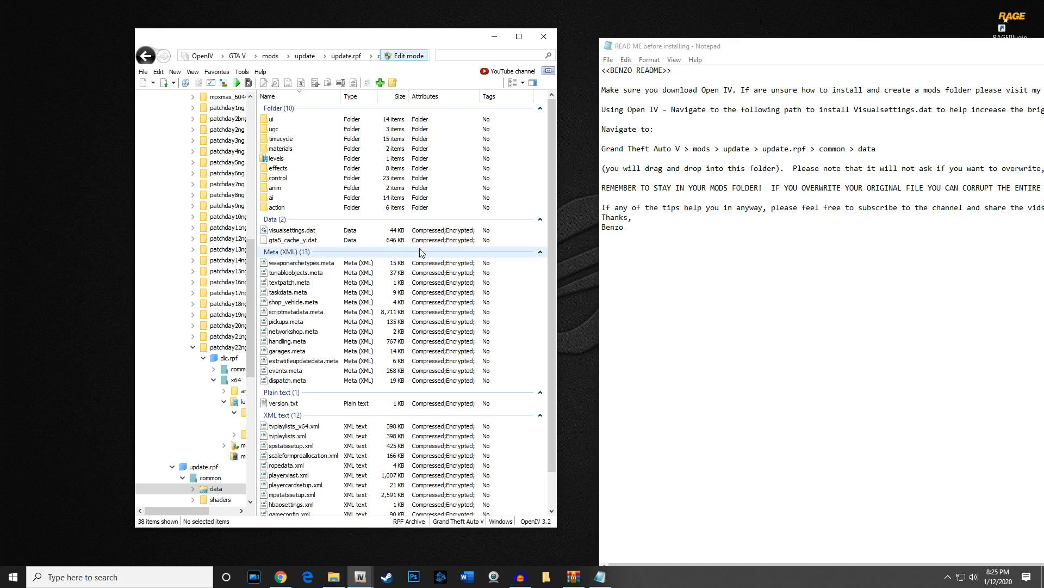
Step: Select visualsettings.dat in the data folder and try to copy it out to the desktop as a backup
drag(550, 128, 560, 158)
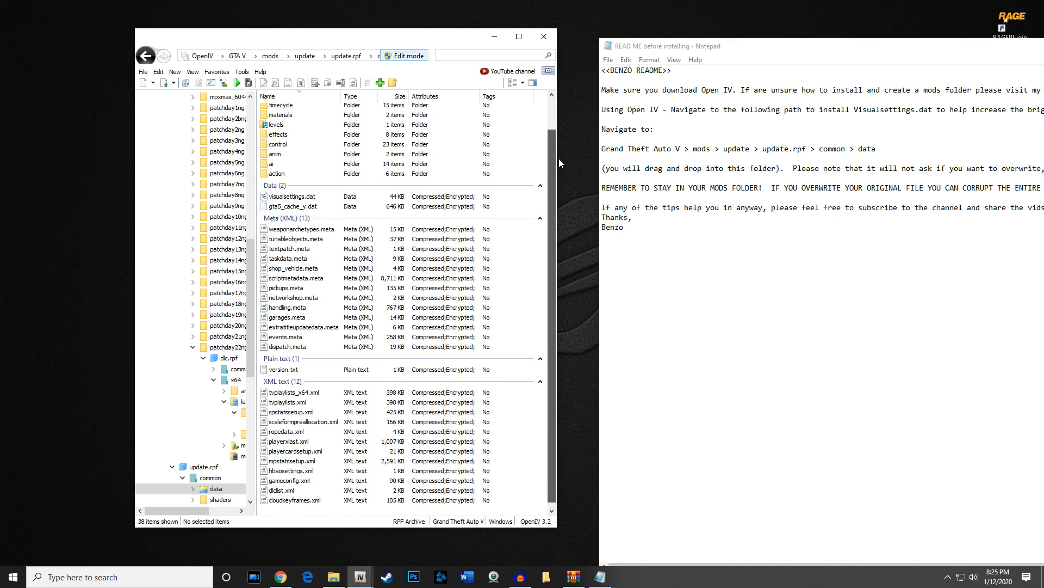
click(292, 200)
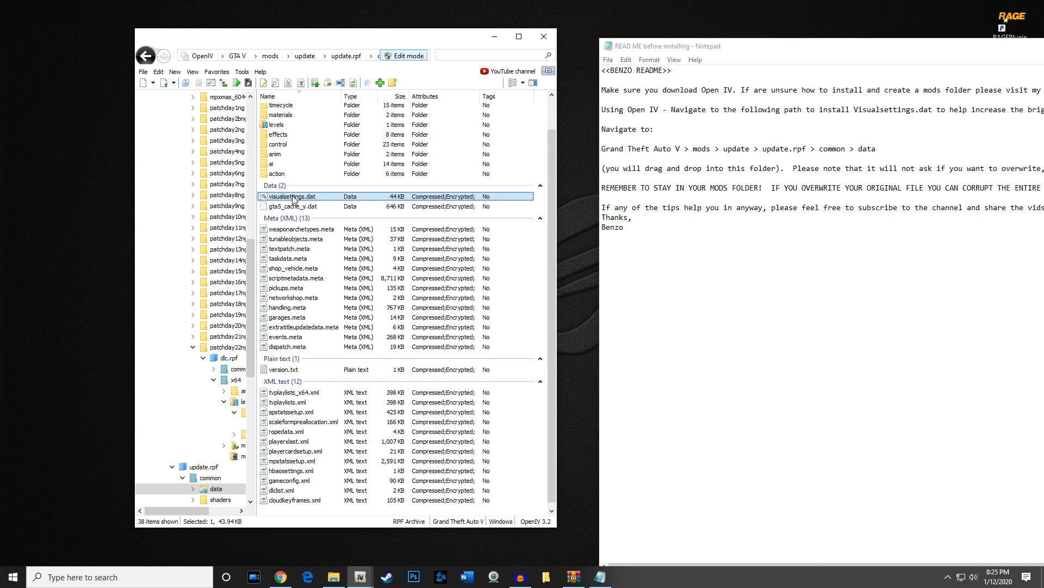
drag(293, 200, 59, 208)
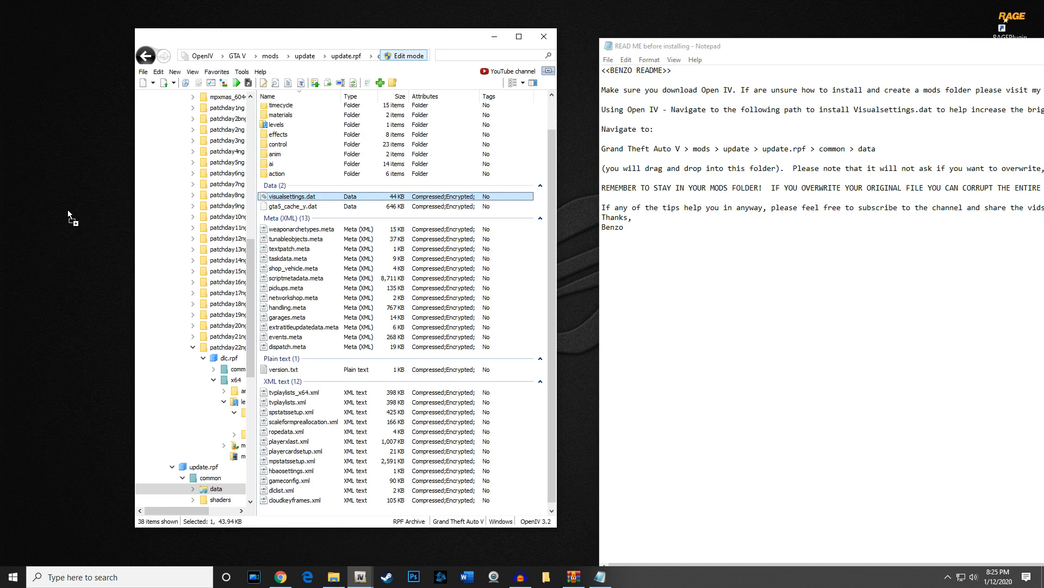
drag(124, 215, 289, 196)
Step: Check the install path in the read-me, highlighting its mods part and its update > update.rpf > common > data part
drag(718, 148, 931, 154)
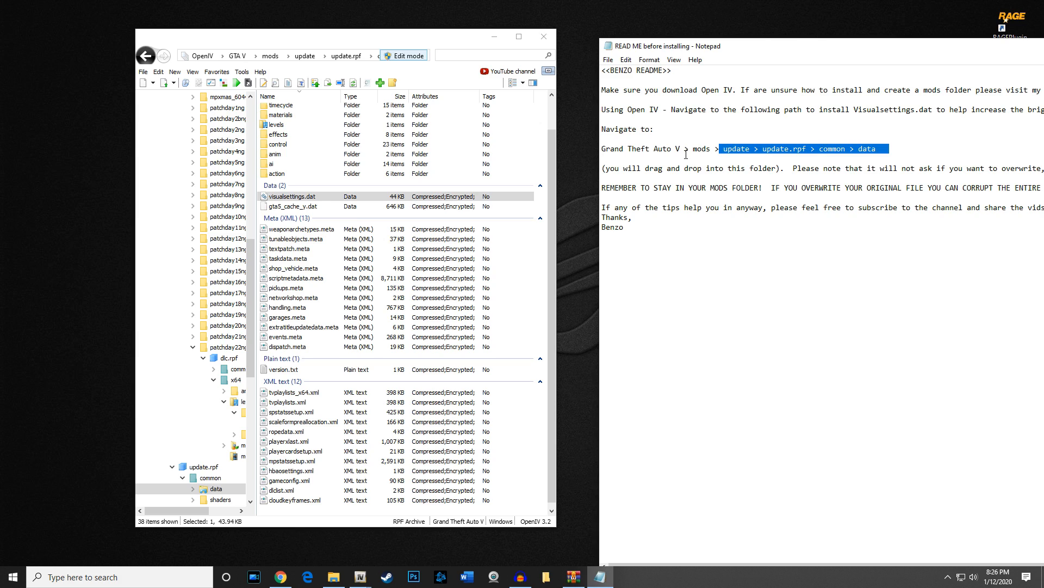
mouse_move(694, 148)
mouse_down()
mouse_move(729, 149)
mouse_move(715, 149)
mouse_up()
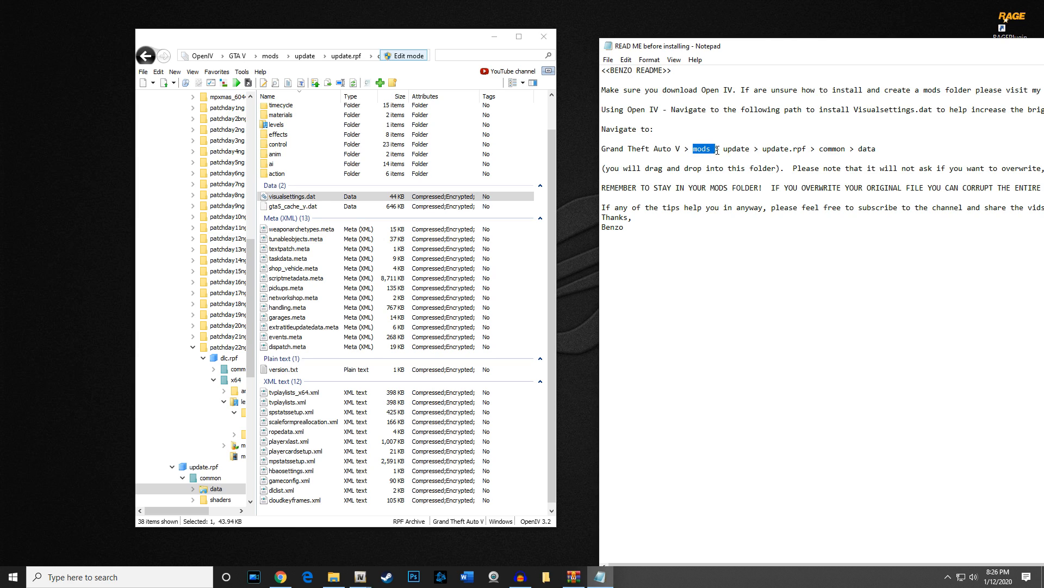
click(742, 168)
drag(724, 149, 876, 158)
key(Home)
Step: Put the read-me away and open the Brighter Lights for ELS folder in ELS Brighter Lights.zip beside the data folder
drag(915, 46, 691, 79)
drag(949, 81, 813, 60)
click(1010, 55)
click(773, 378)
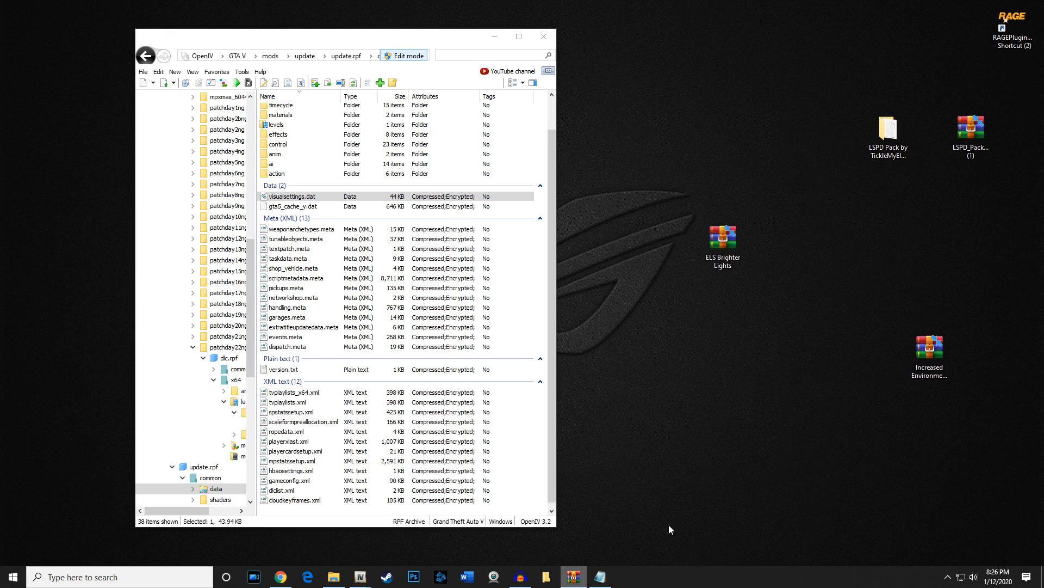
click(574, 577)
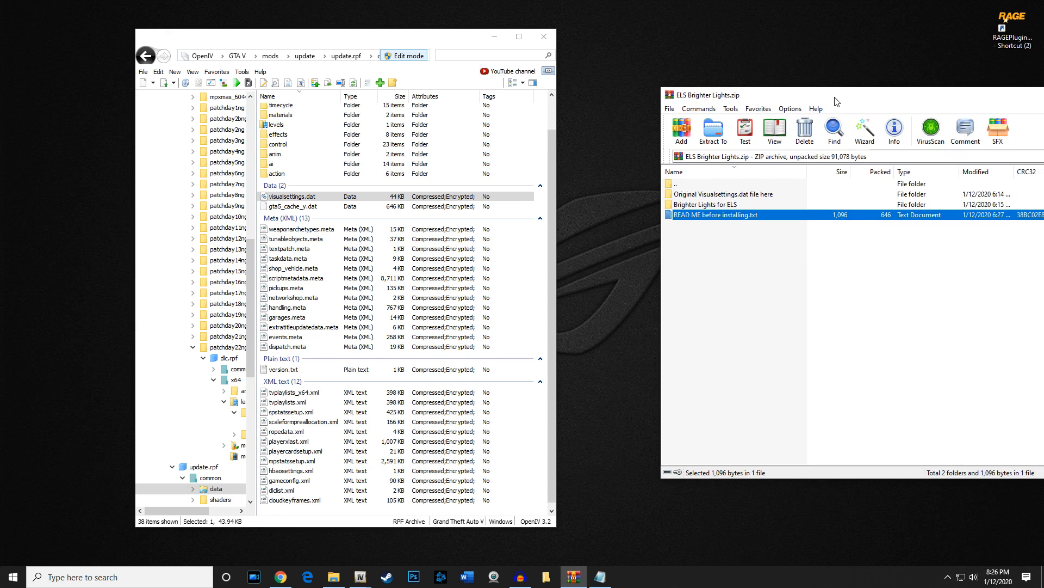
double_click(700, 205)
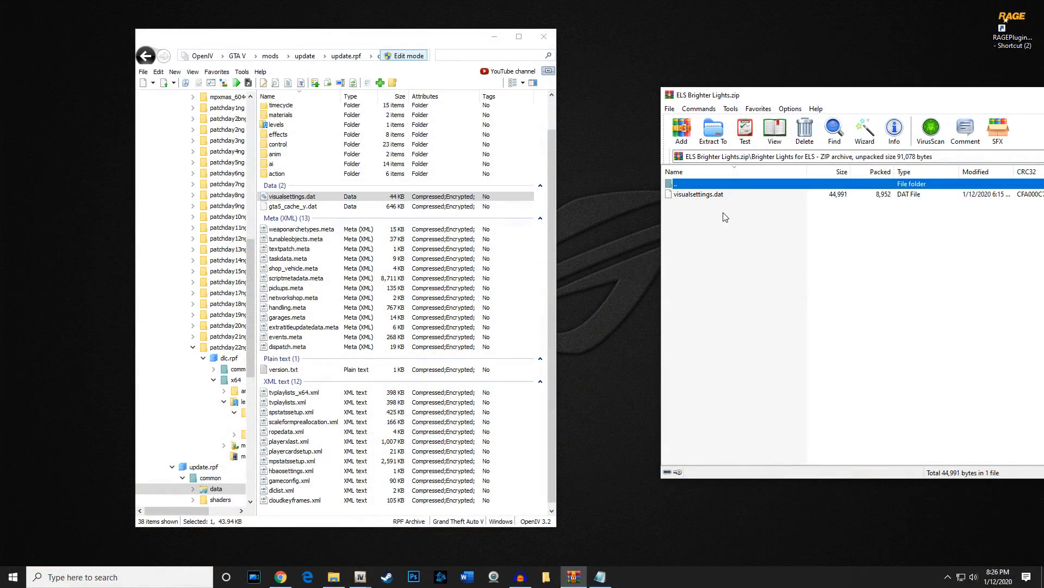
Step: Copy visualsettings.dat from the archive into update.rpf's common\data folder, replacing the existing file, and put the archive window away
click(723, 220)
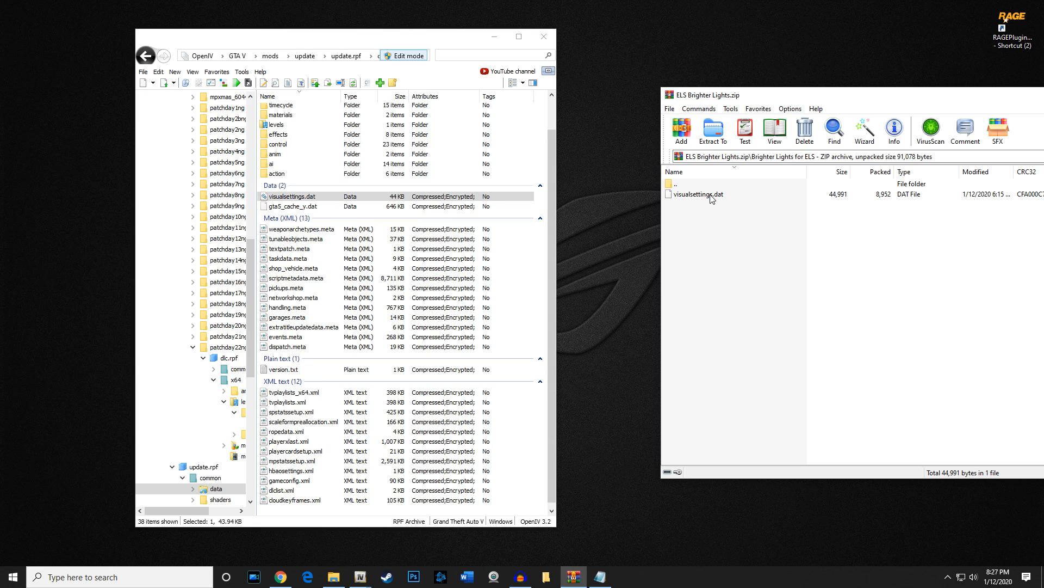
click(841, 196)
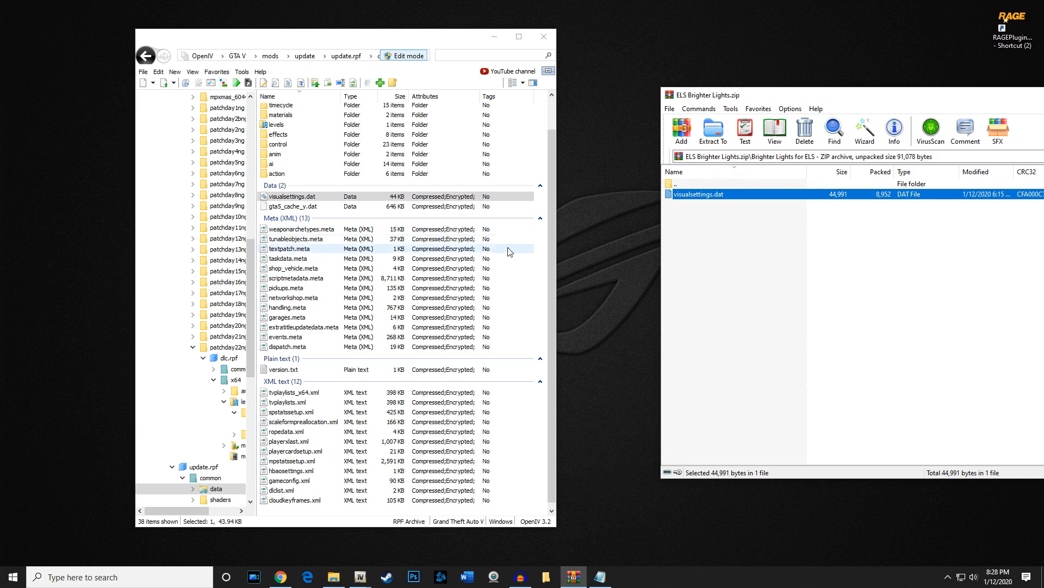
click(713, 266)
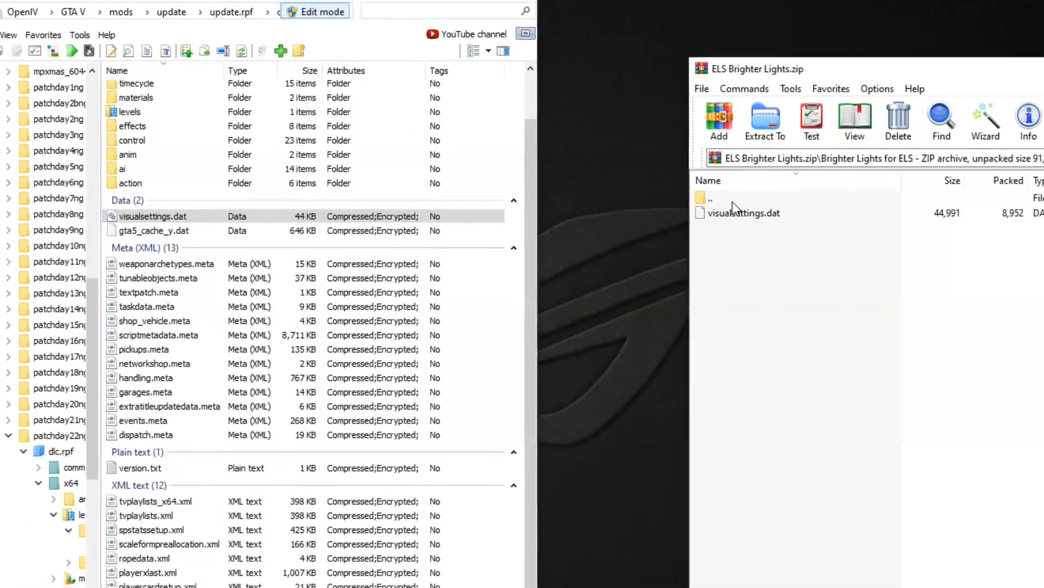
drag(735, 213, 480, 268)
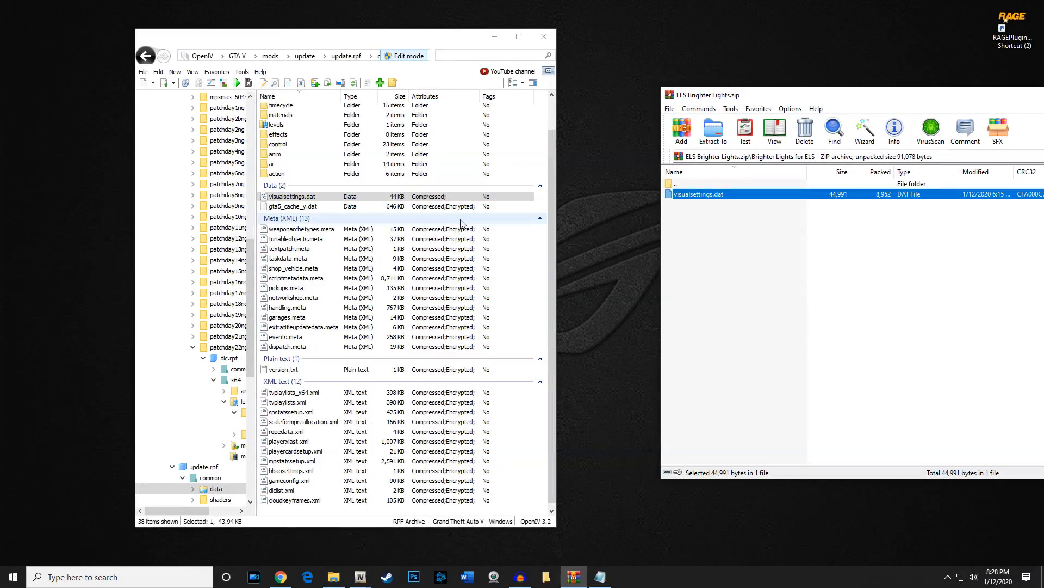
click(775, 281)
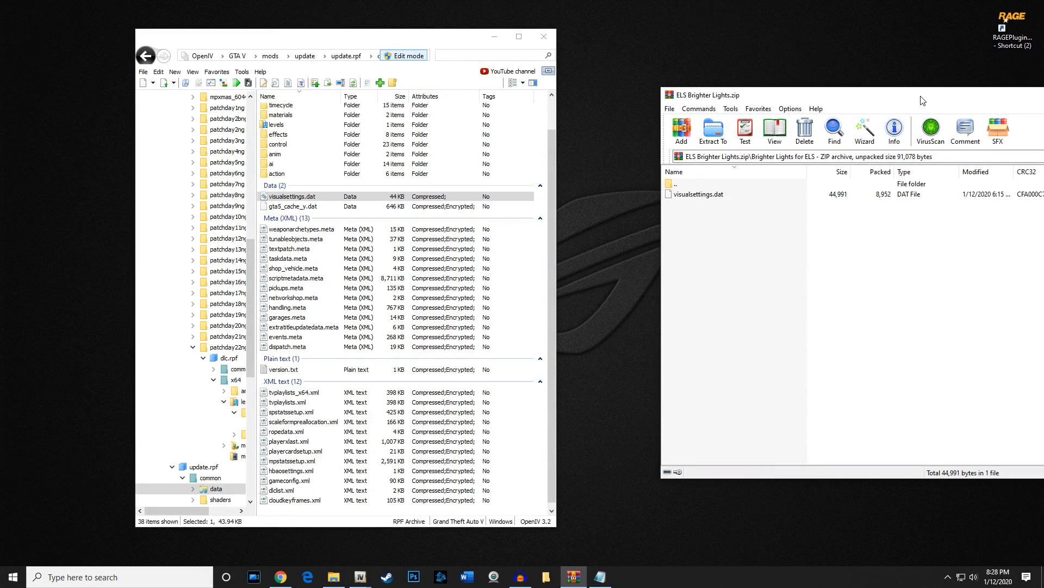
drag(919, 101, 596, 112)
click(829, 105)
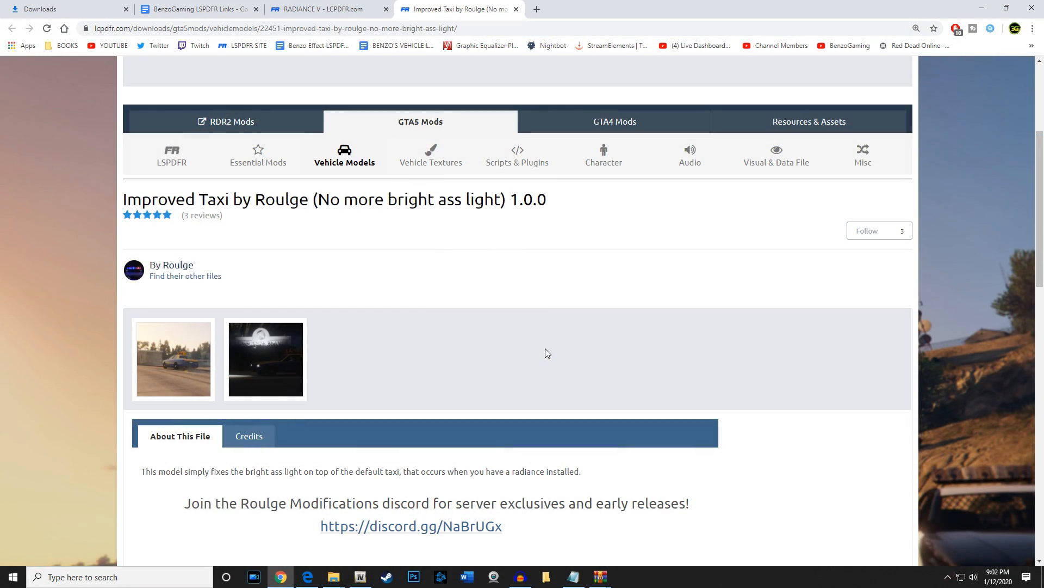
Step: Download Improved Taxi by Roulge and open the model folder inside its archive, beside the vehicles.rpf window in OpenIV
scroll(679, 366, down, 4)
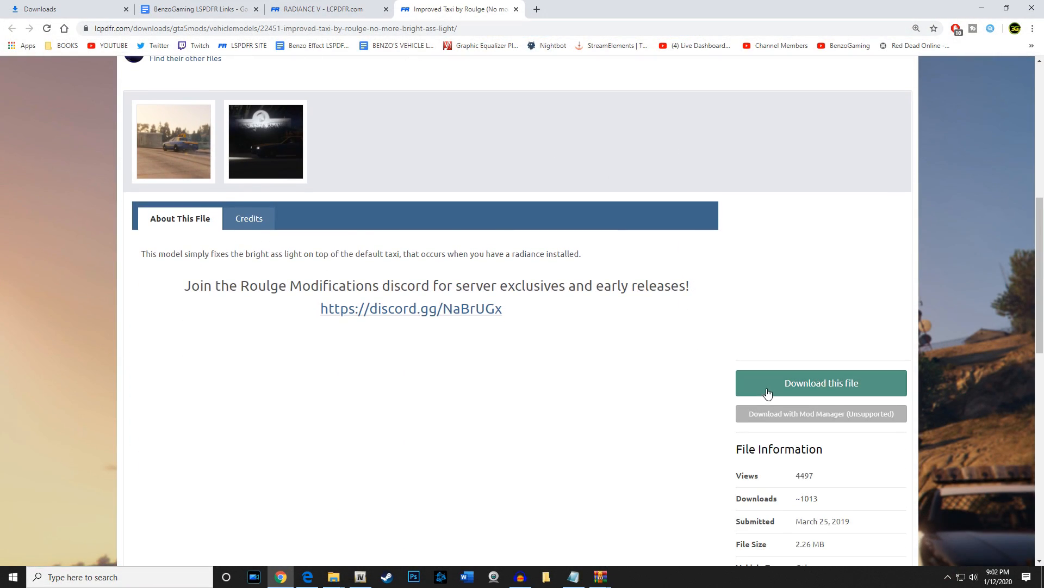
click(789, 382)
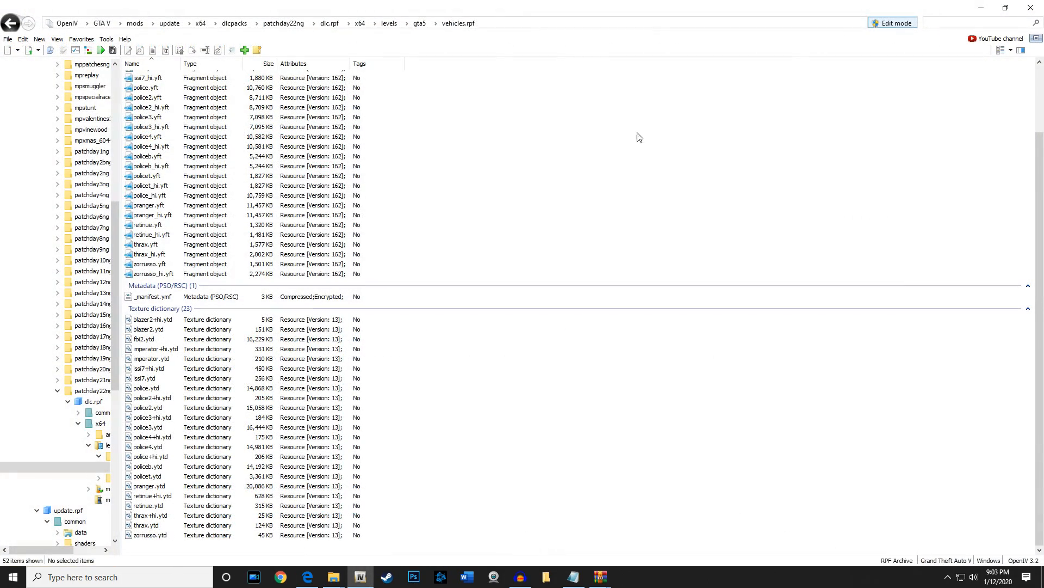
drag(782, 11, 322, 32)
double_click(723, 408)
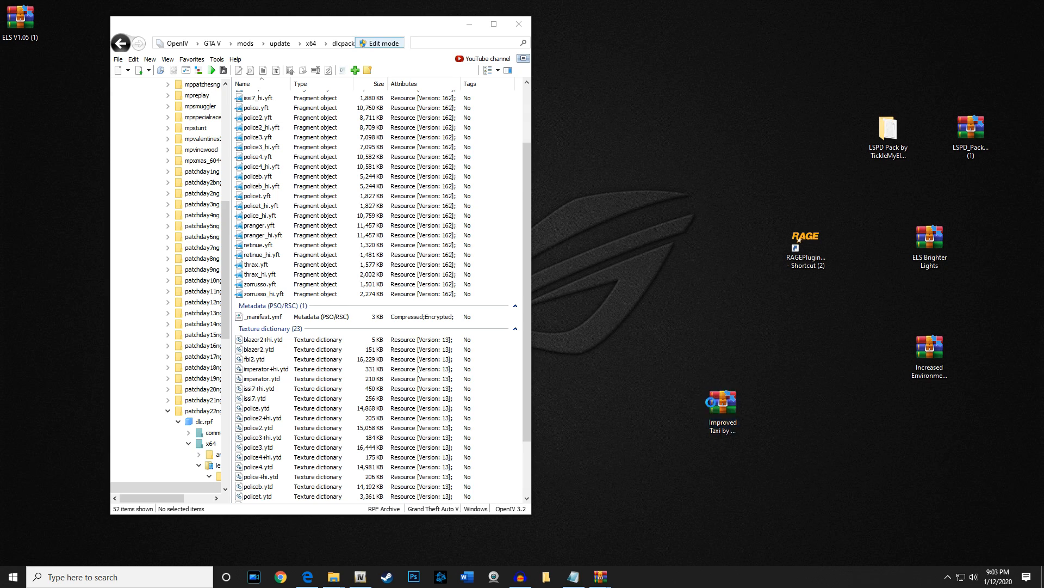
drag(603, 112, 874, 98)
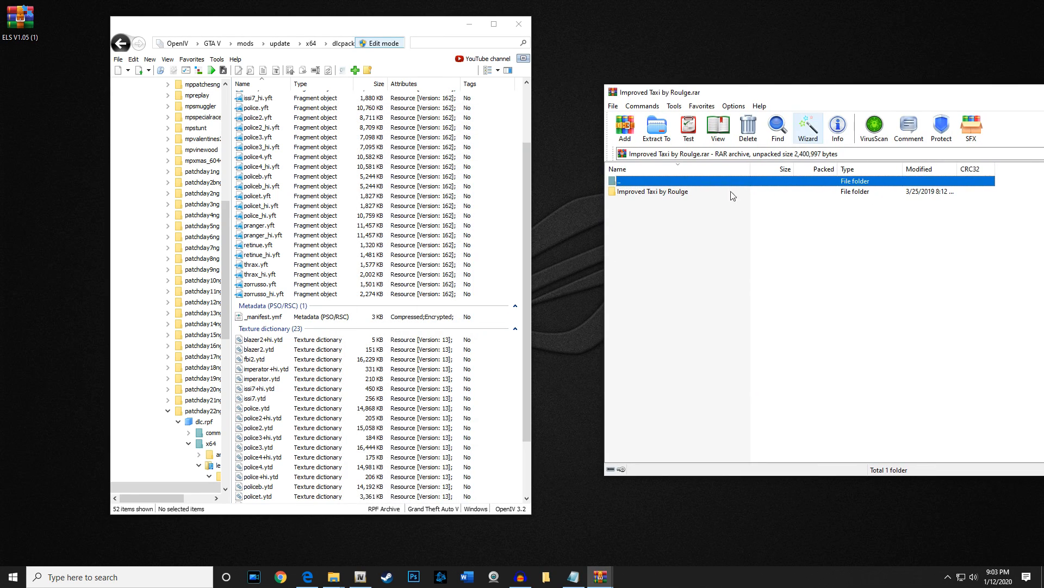
double_click(653, 193)
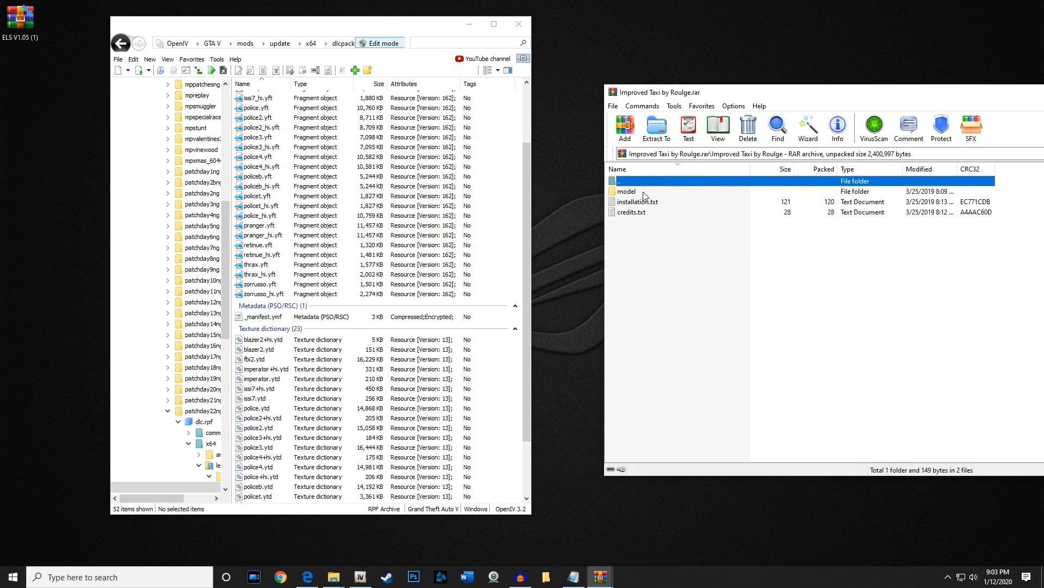
double_click(642, 193)
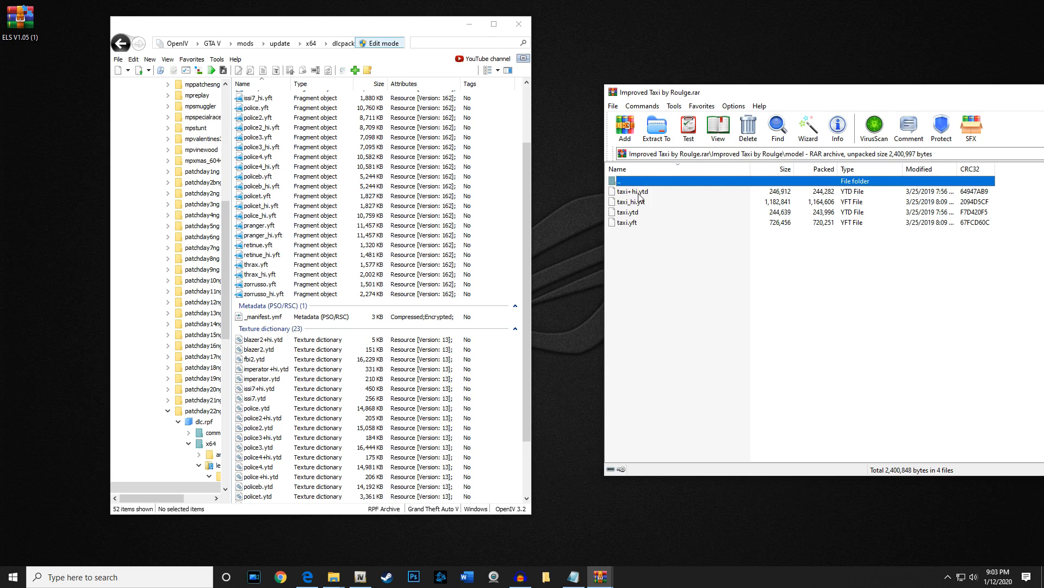
Step: Copy the four taxi model and texture files from the archive into patchday22ng's vehicles.rpf and put the archive window away
drag(729, 98, 754, 95)
drag(718, 243, 496, 162)
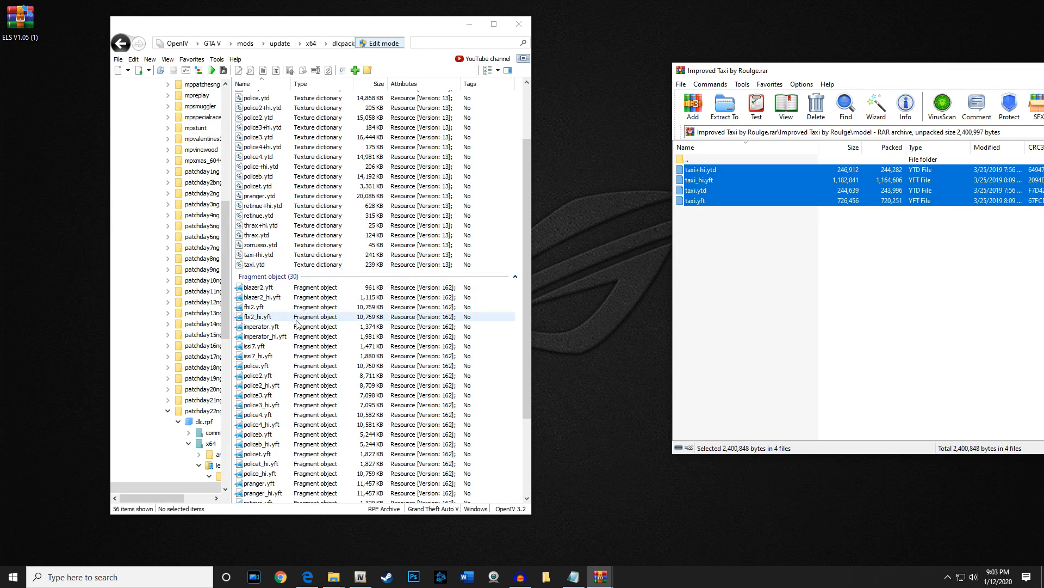
click(975, 269)
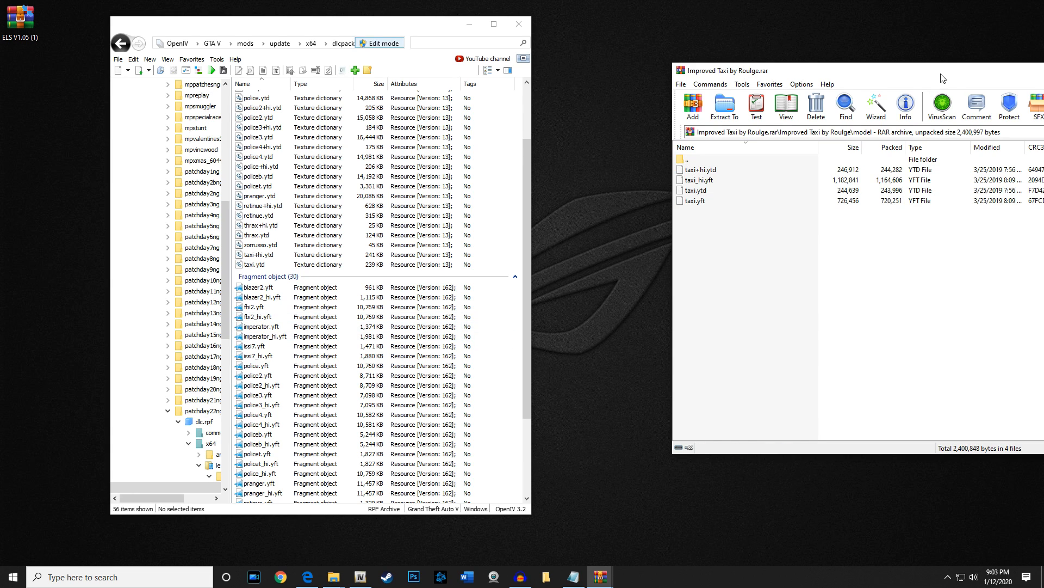
drag(942, 78, 558, 66)
click(781, 58)
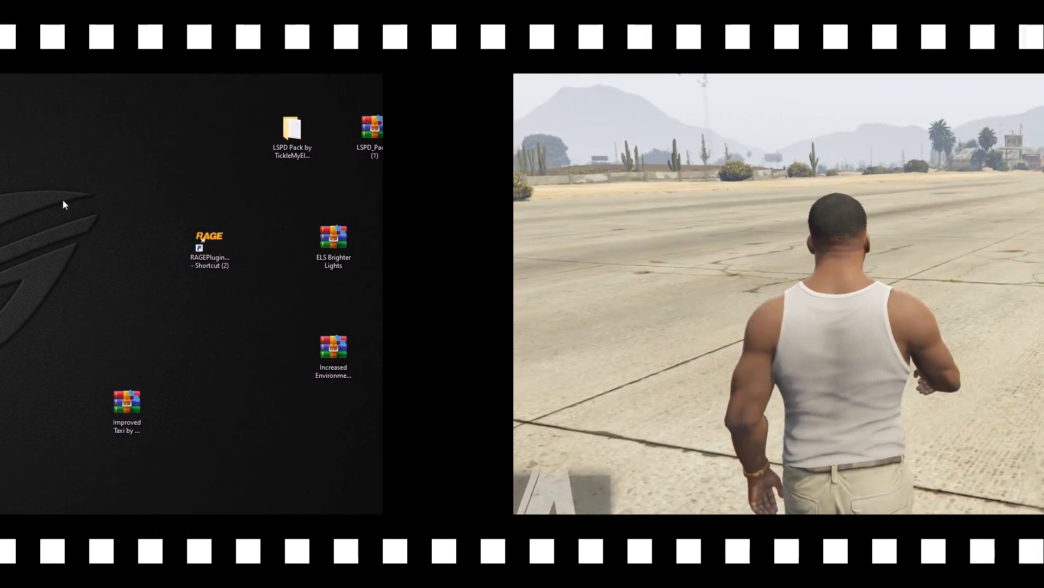
key(w)
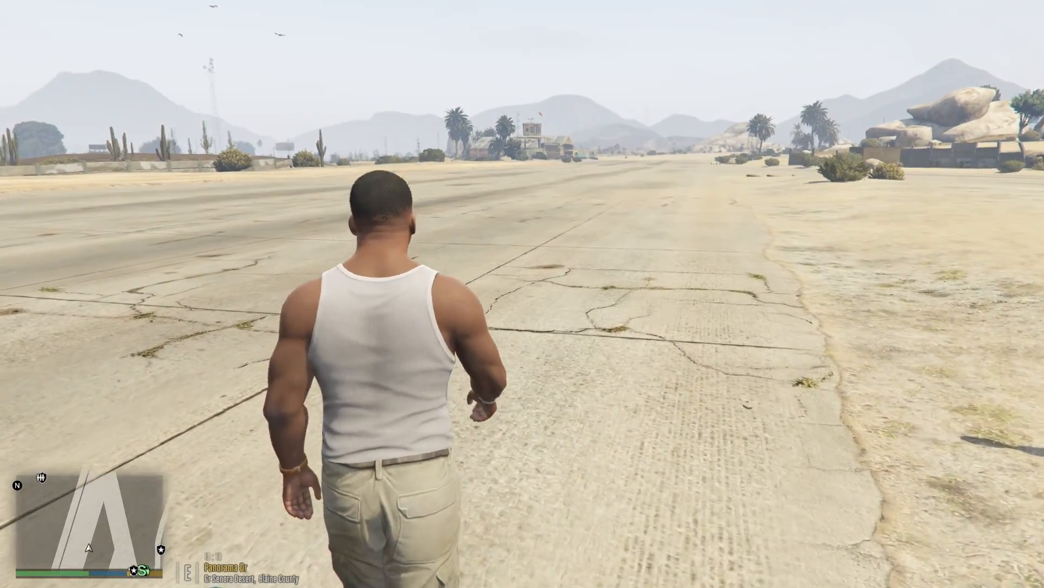
key(w)
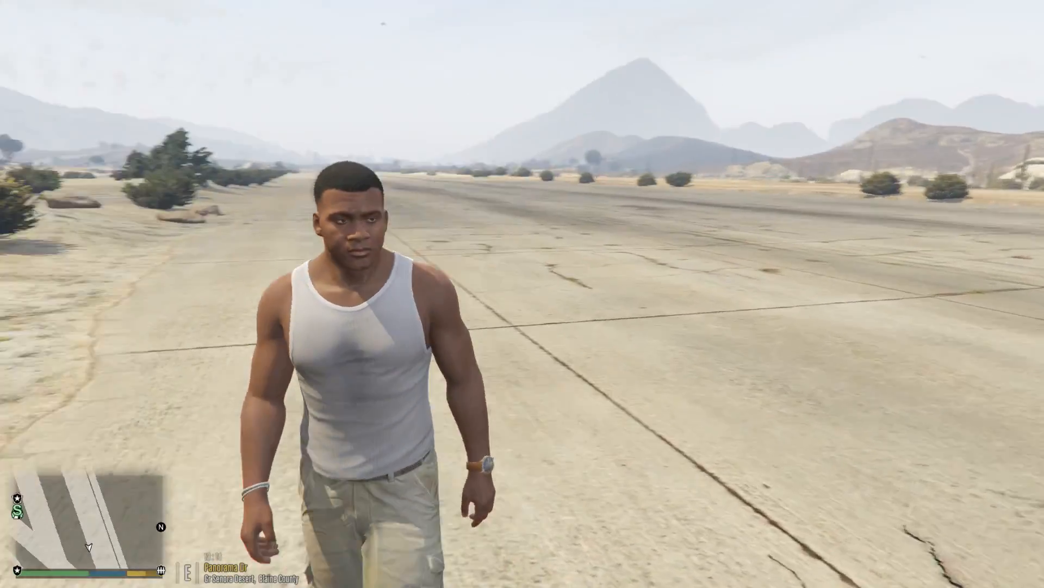
key(w)
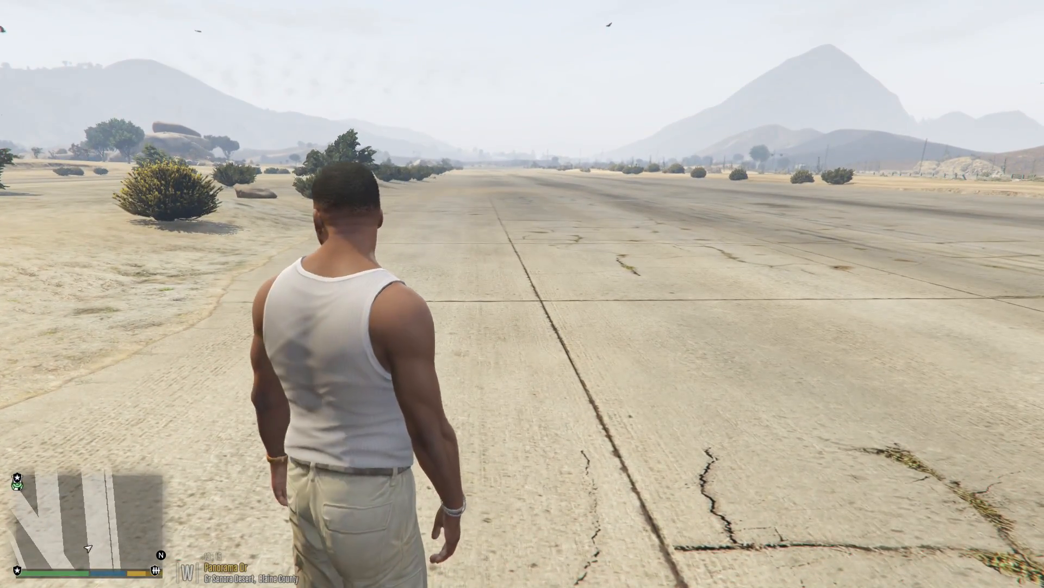
Step: Spawn the police and policeb vehicles in the game through the RAGE console
key(F4)
text(spawn po)
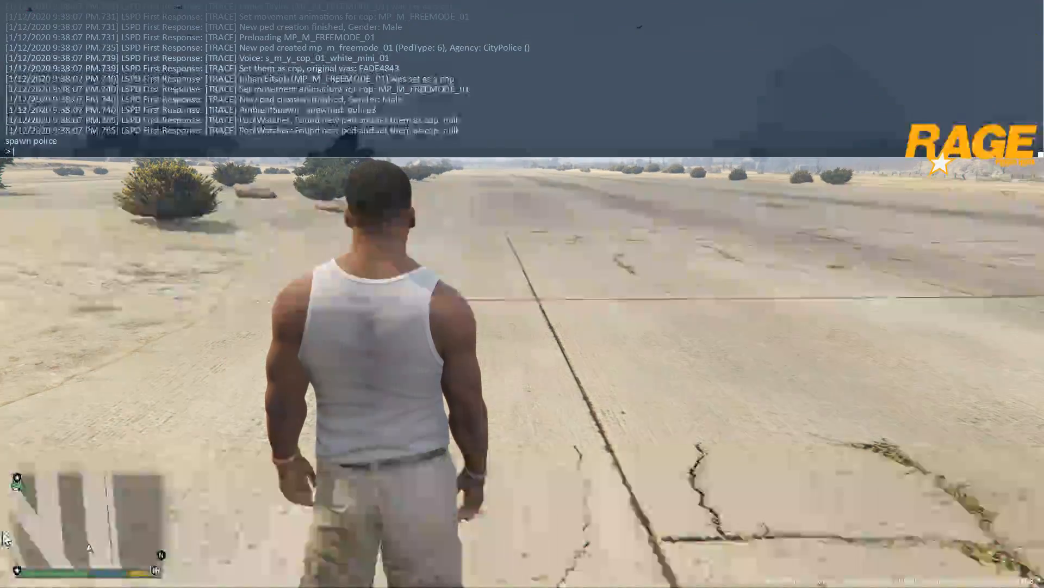
text(lice)
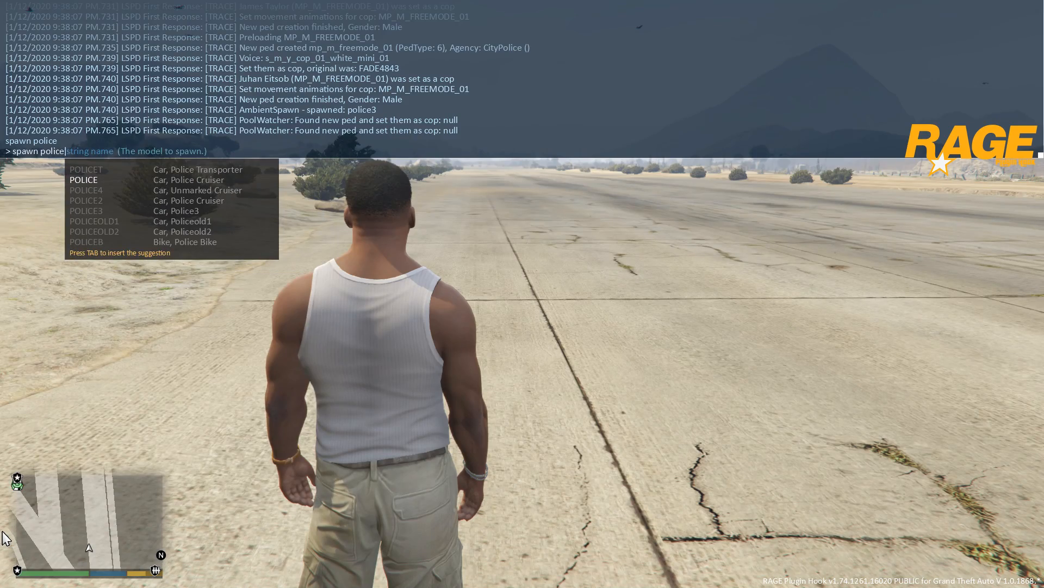
text(b)
key(Return)
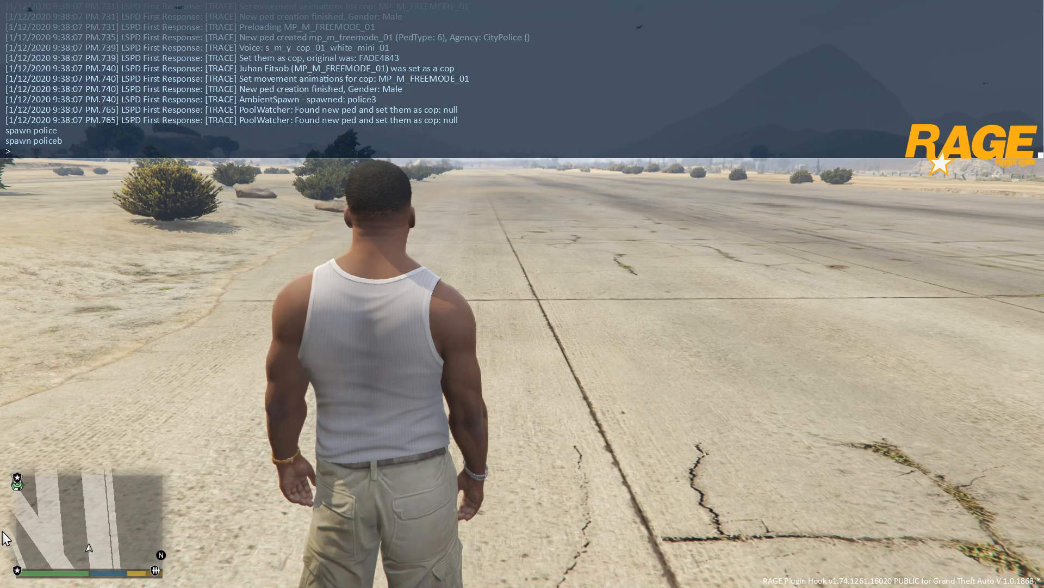
Step: Walk clear of the spawned police motorcycle and spawn a police vehicle through the RAGE console
key(Escape)
key(Escape)
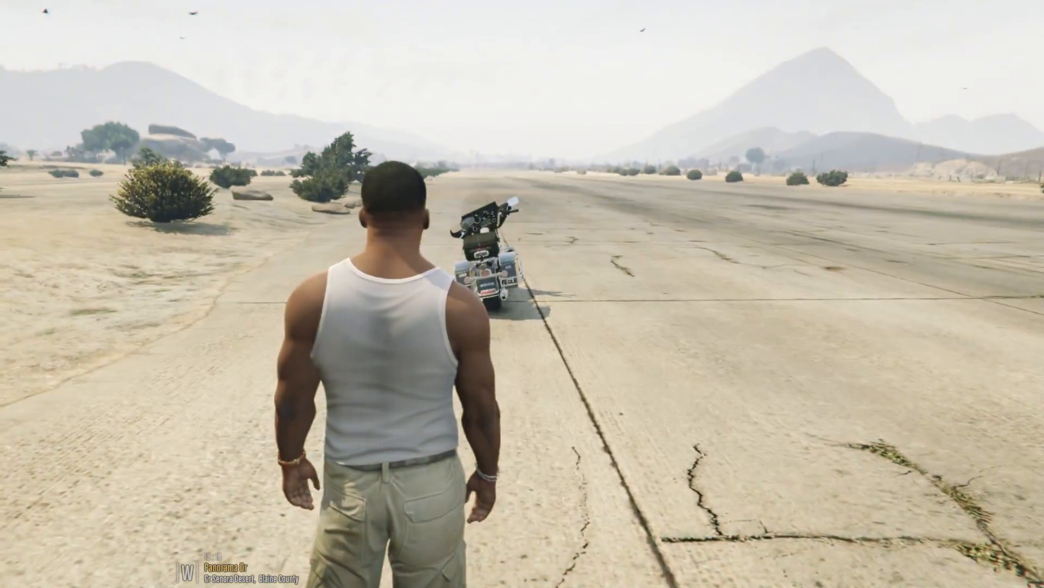
key(w)
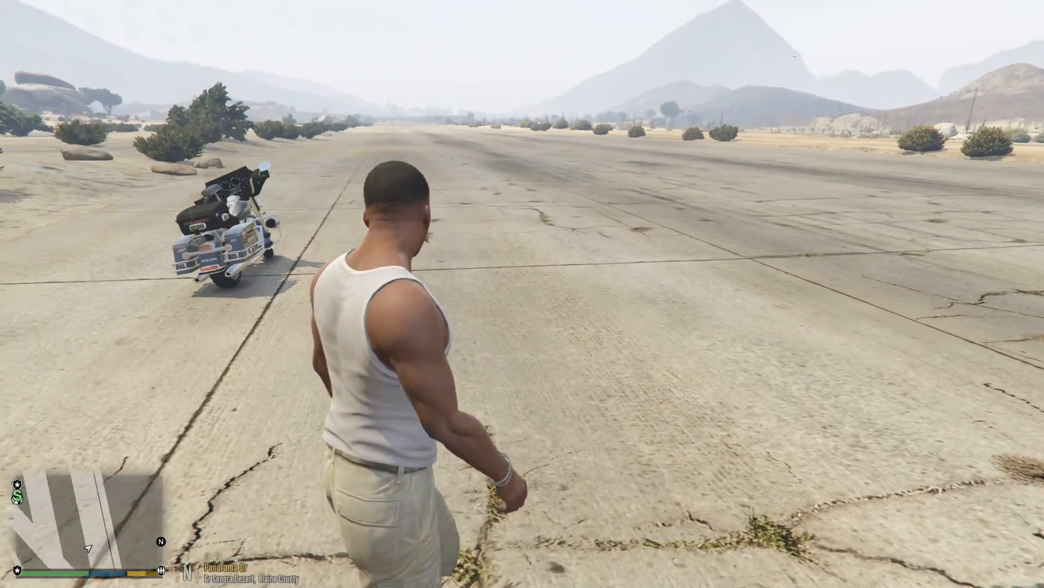
key(F4)
text(spawn)
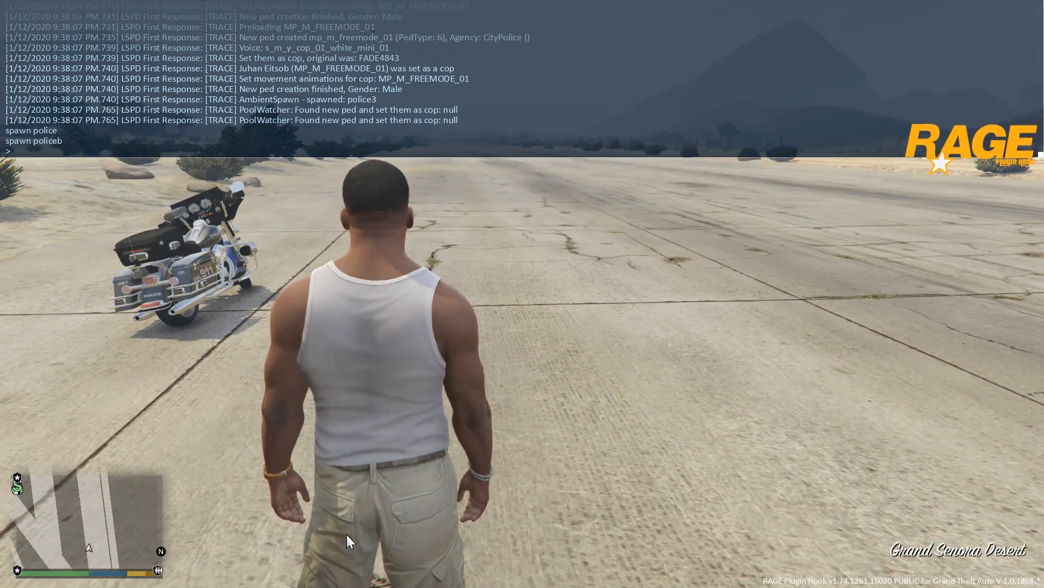
text( police2)
key(Return)
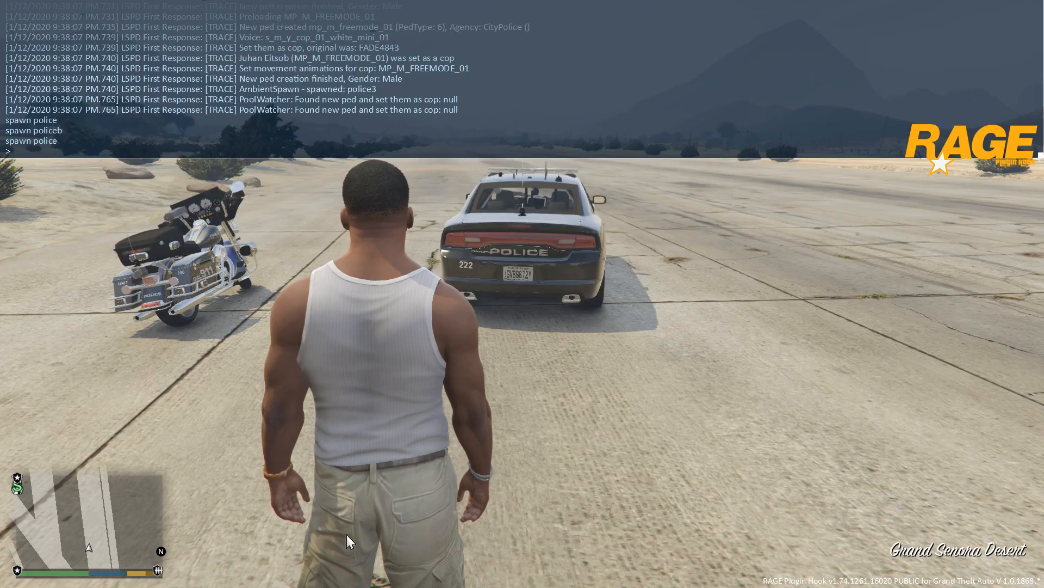
key(Escape)
key(Escape)
Step: Move away from the spawned police car and spawn the police2 vehicle through the console
key(w)
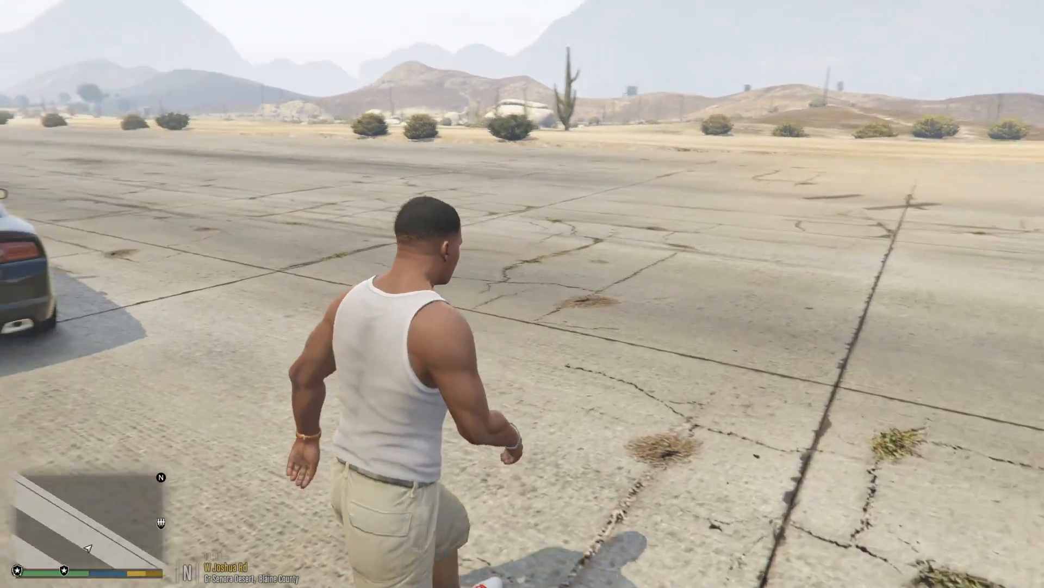
key(w)
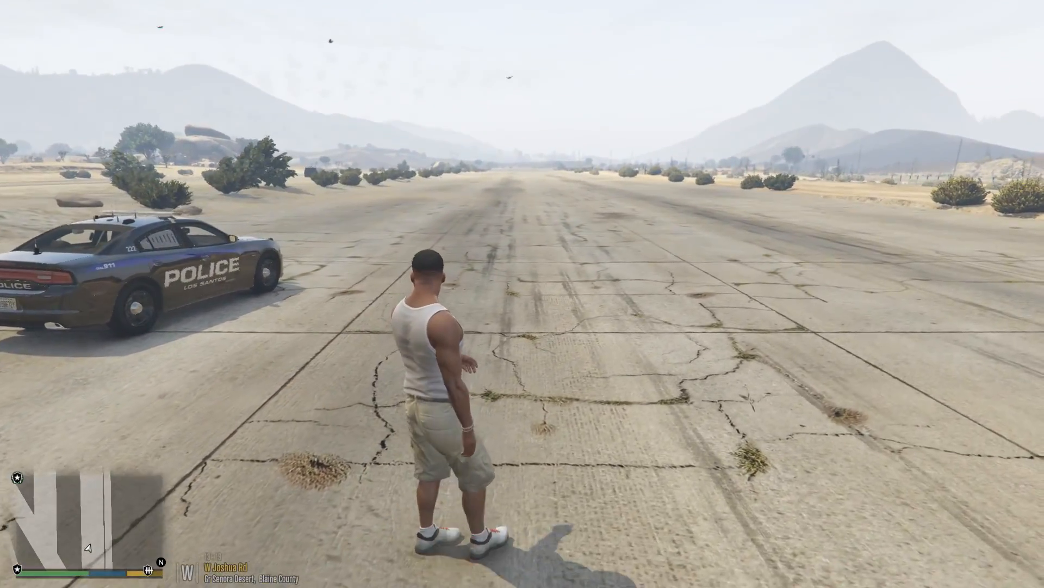
key(w)
key(F4)
text(spawn )
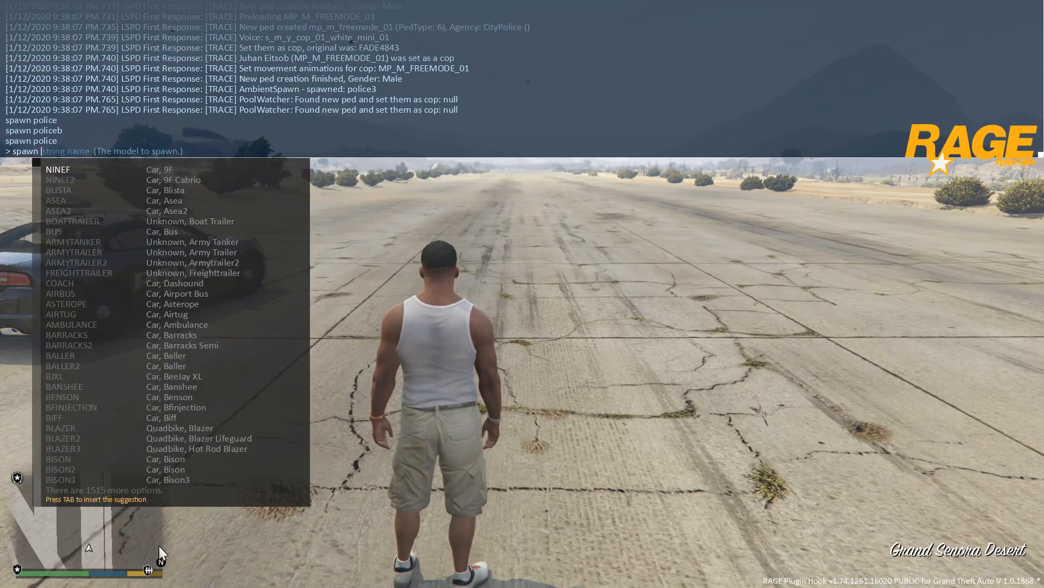
text(poilce2)
key(Return)
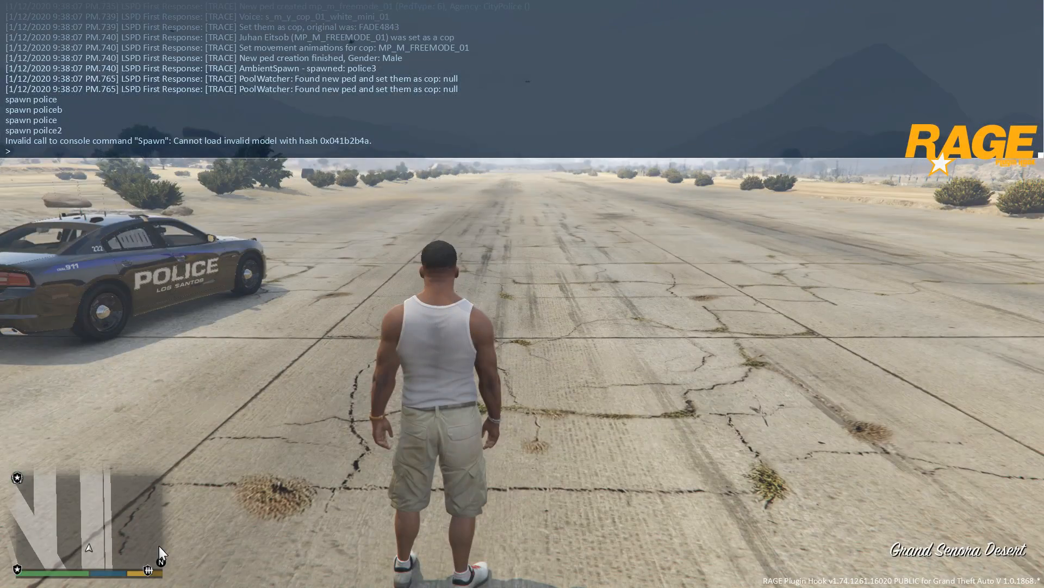
text(spawn po)
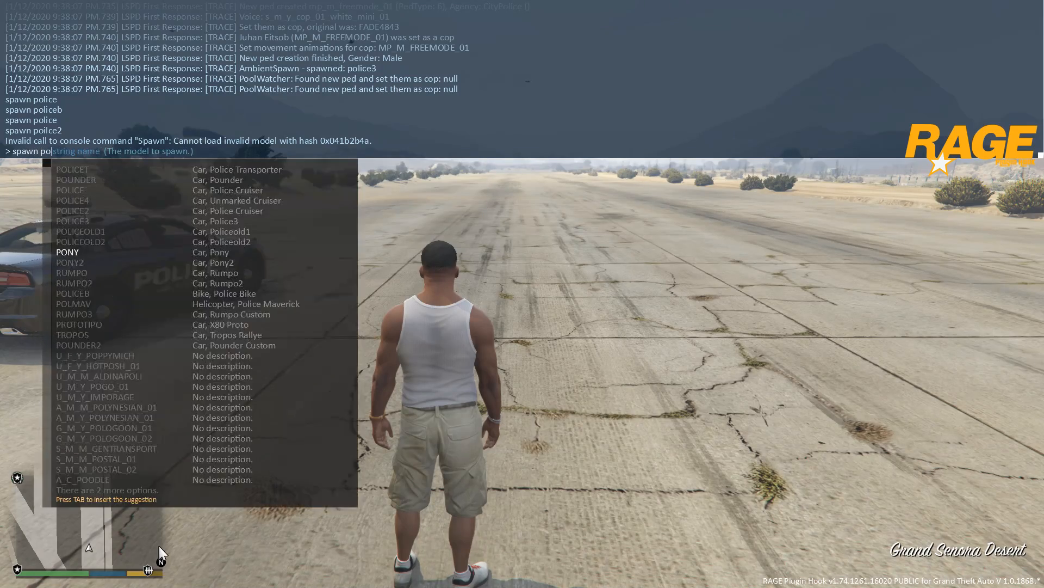
text(lice)
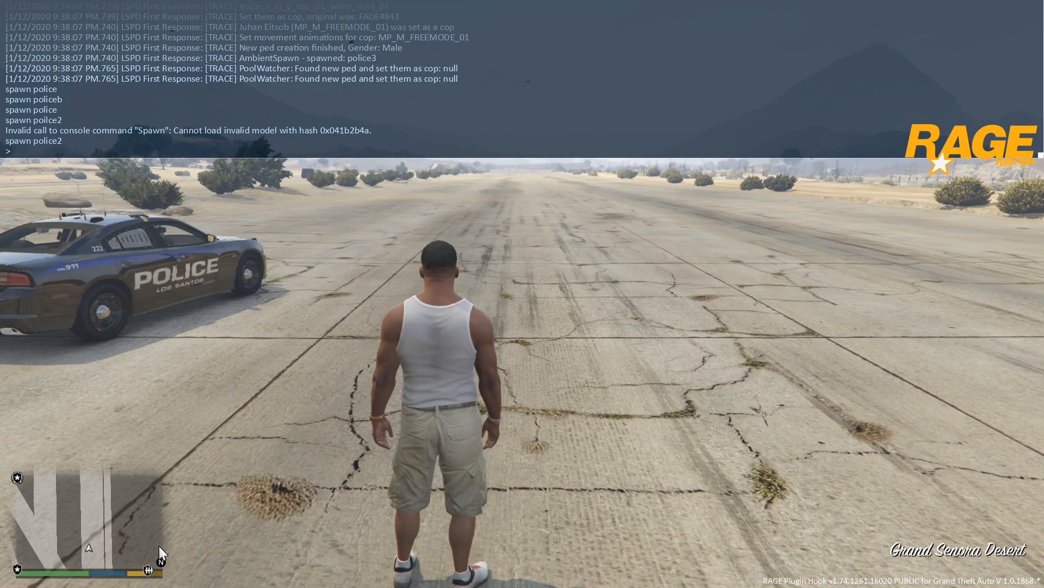
key(Escape)
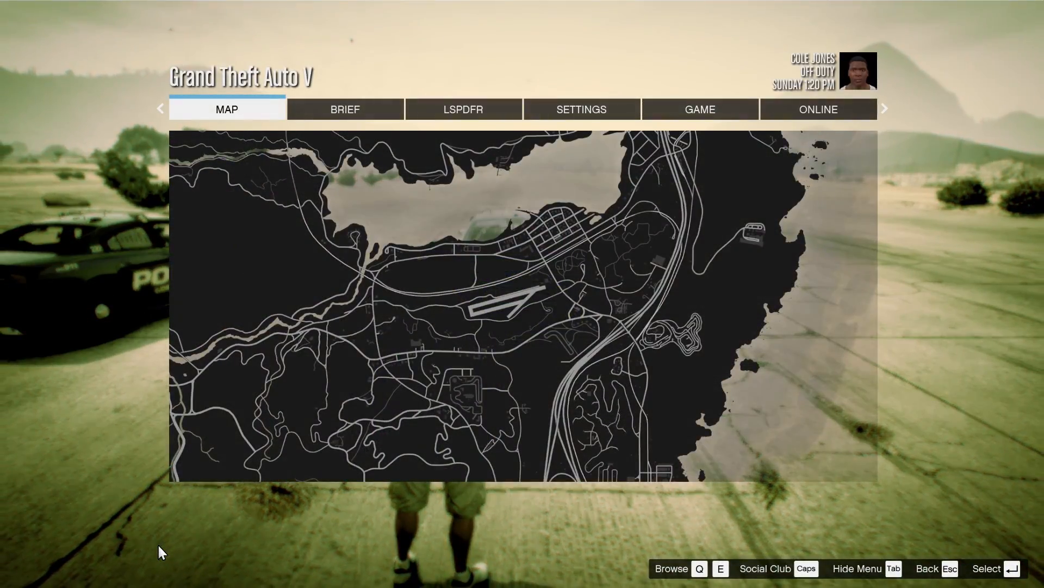
key(Escape)
Step: Walk to clear ground beside the police2 car and spawn the police3 vehicle
key(w)
key(d)
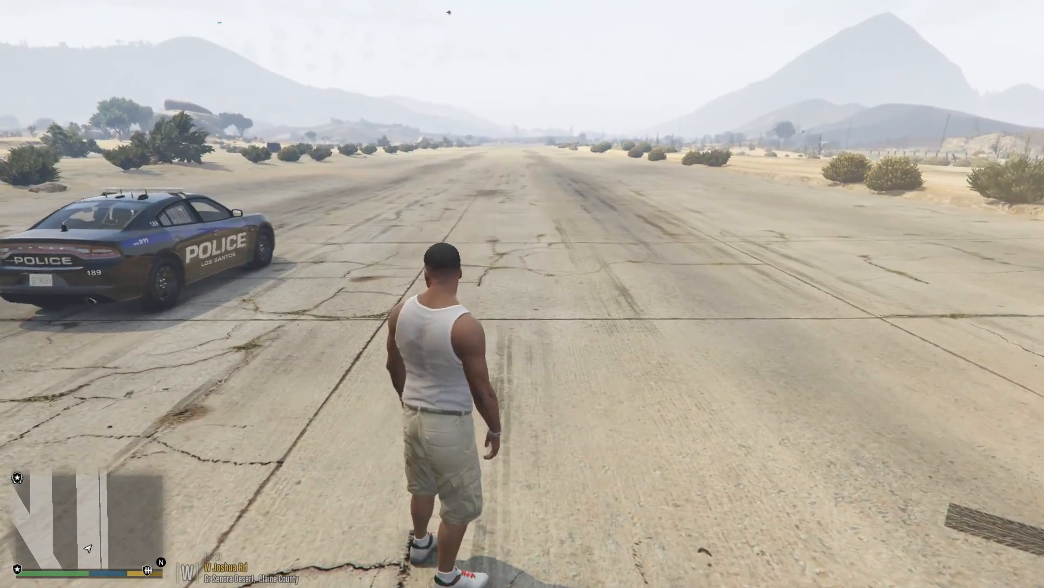
key(F4)
text(spawn poli)
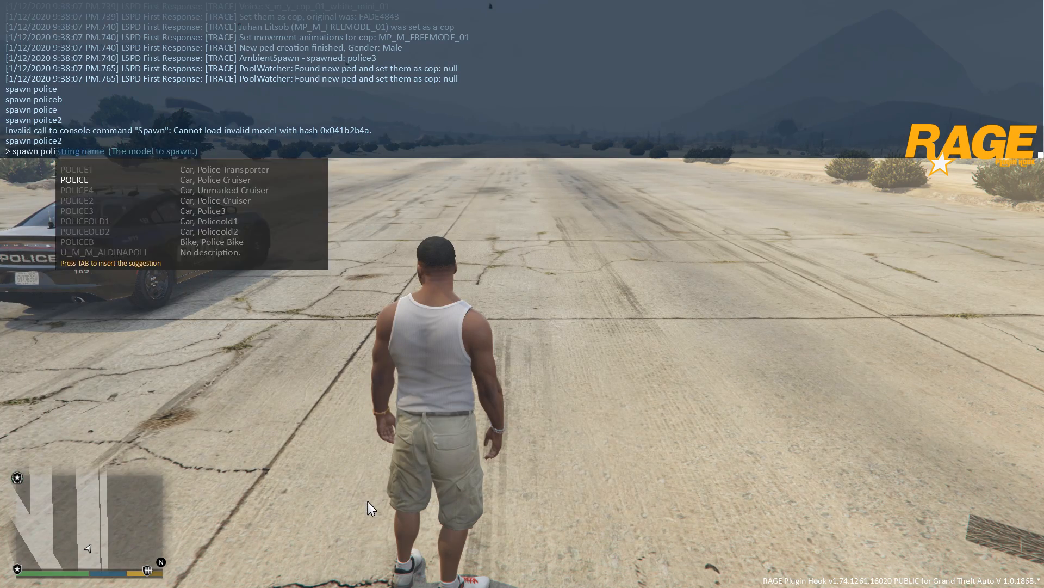
text(ce3)
key(Return)
key(Escape)
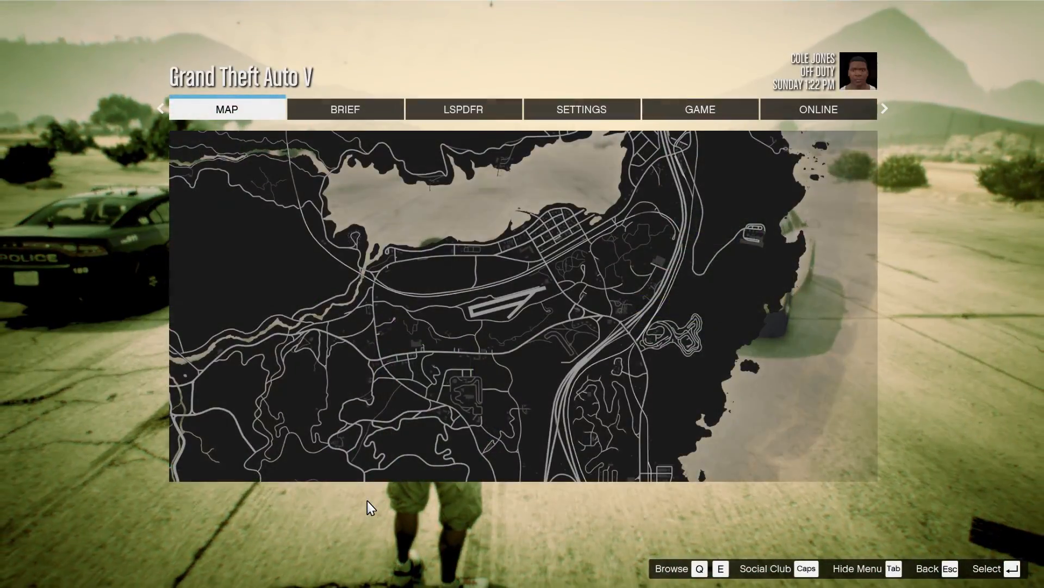
key(Escape)
Step: Walk past the police3 car and spawn the police4 vehicle on the runway
key(d)
key(d)
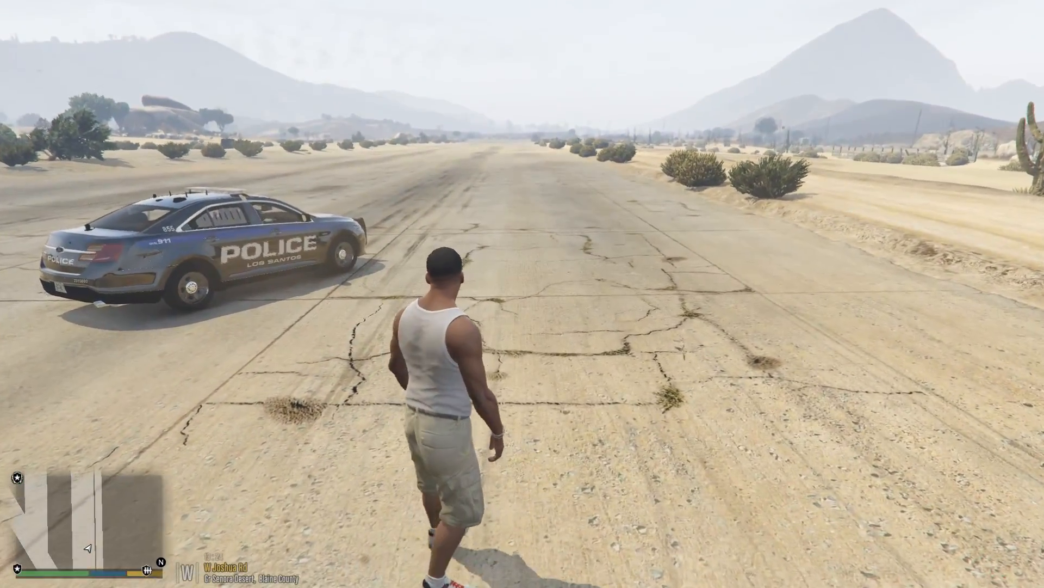
key(F4)
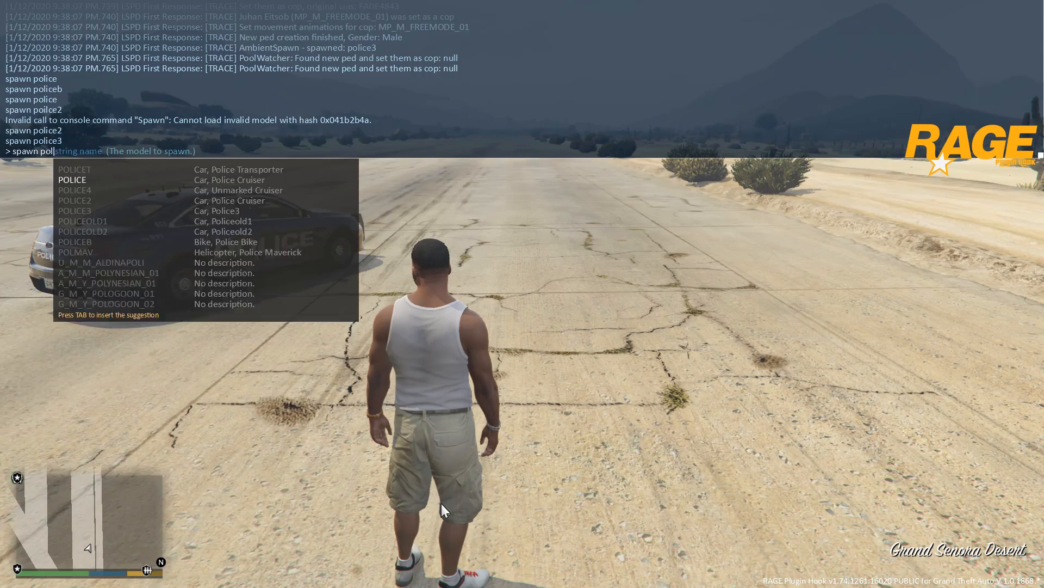
text(spawn police4)
key(Return)
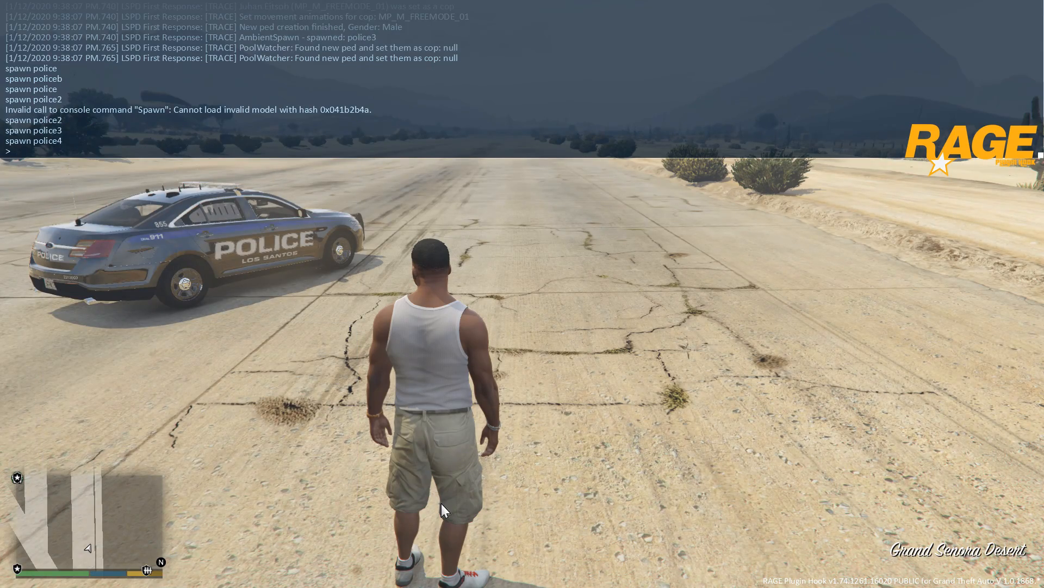
key(Escape)
key(Escape)
Step: Walk to the runway's edge and spawn the PRANGER vehicle
key(w)
key(d)
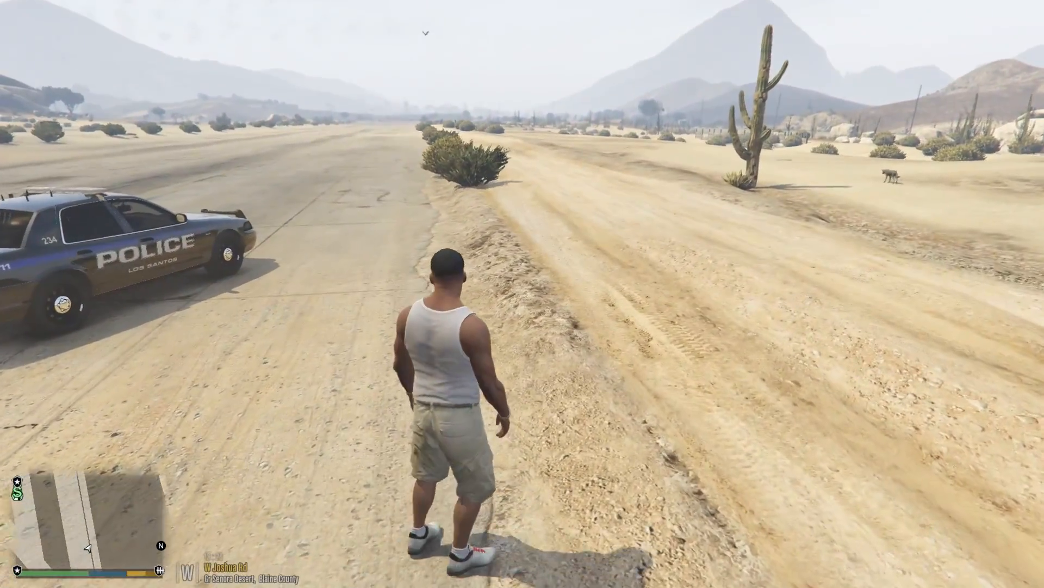
key(F8)
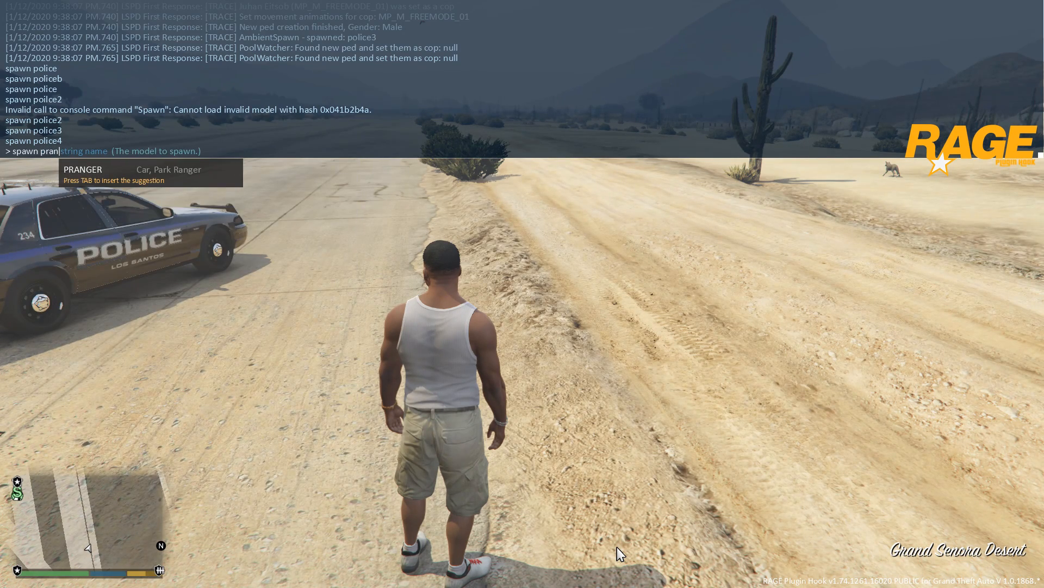
text(spawn pran)
key(Tab)
key(Return)
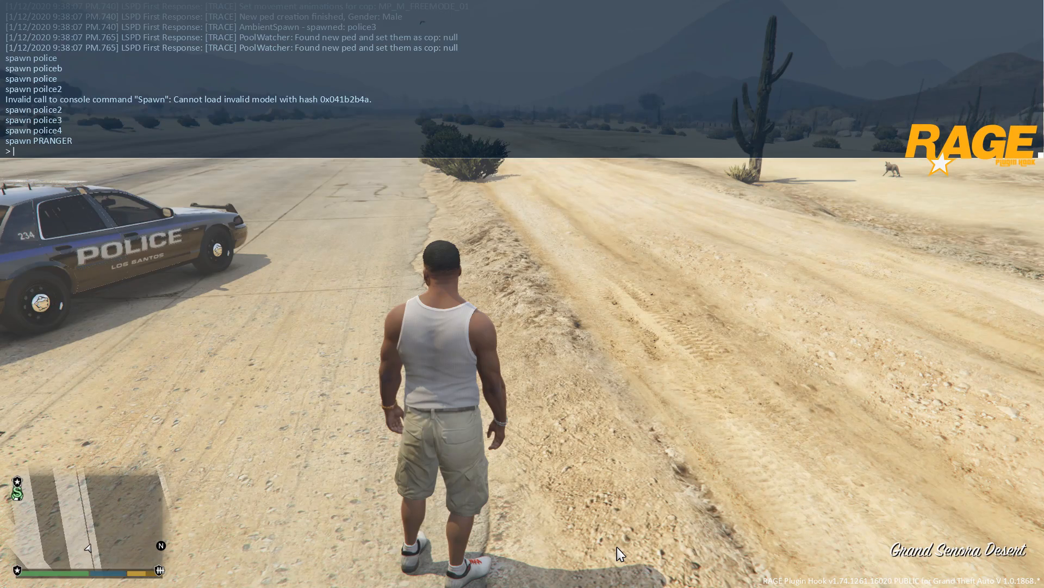
key(Escape)
key(Escape)
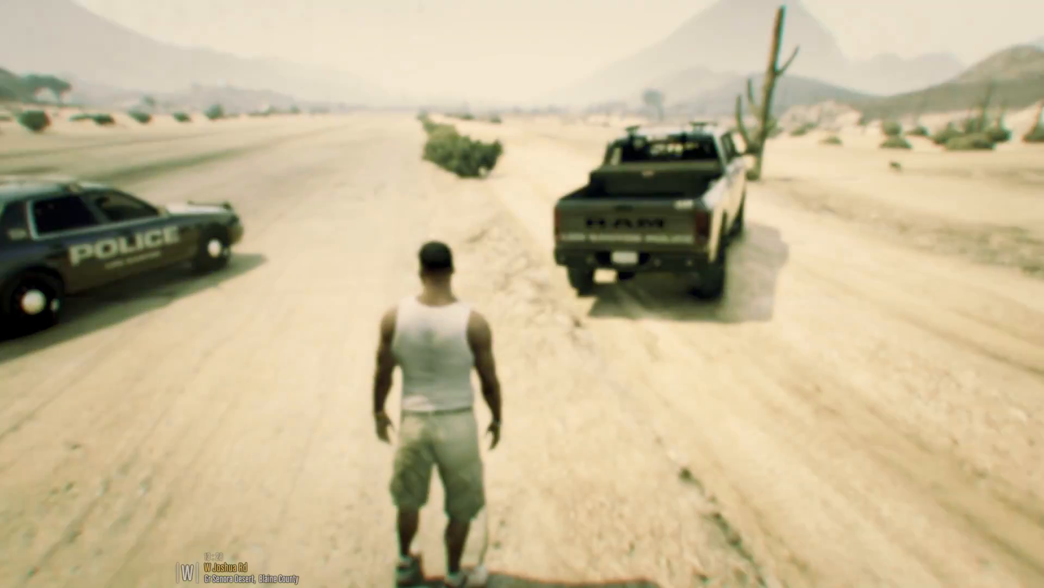
Step: Move off the dirt track away from the police pickup and spawn the fbi2 vehicle
key(d)
key(shift+d)
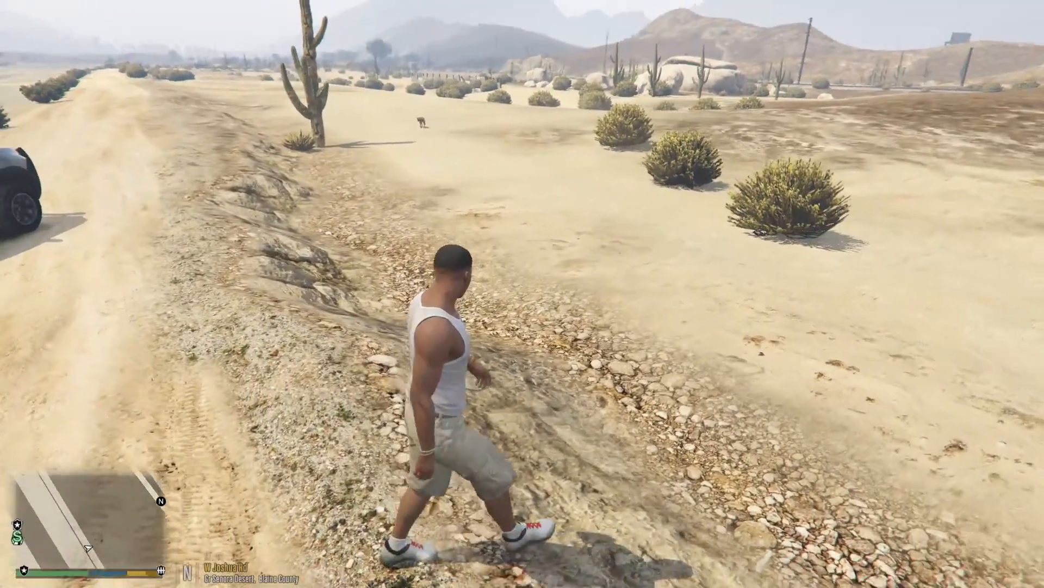
key(shift+w)
key(F4)
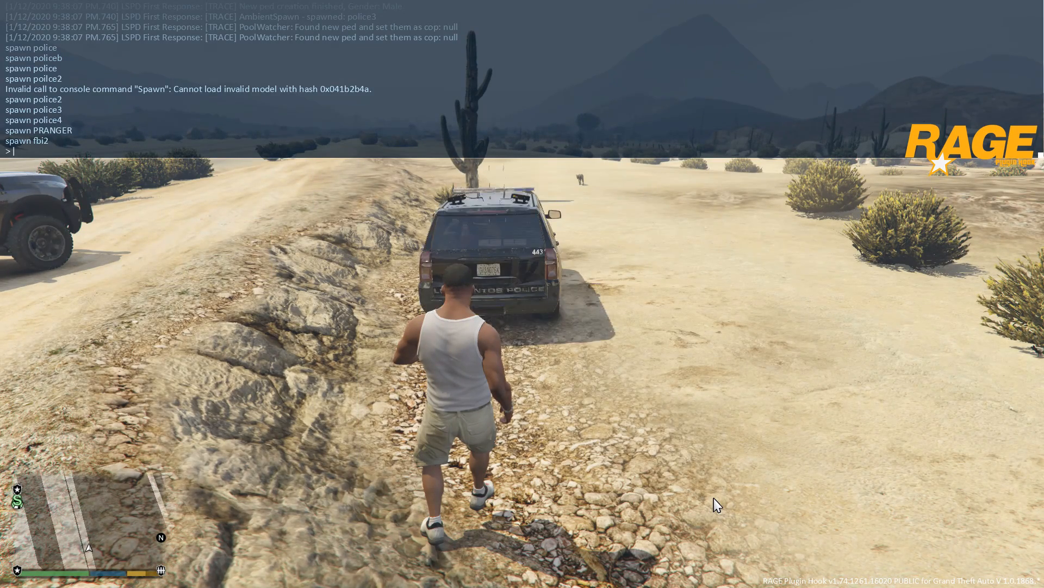
key(Escape)
key(Escape)
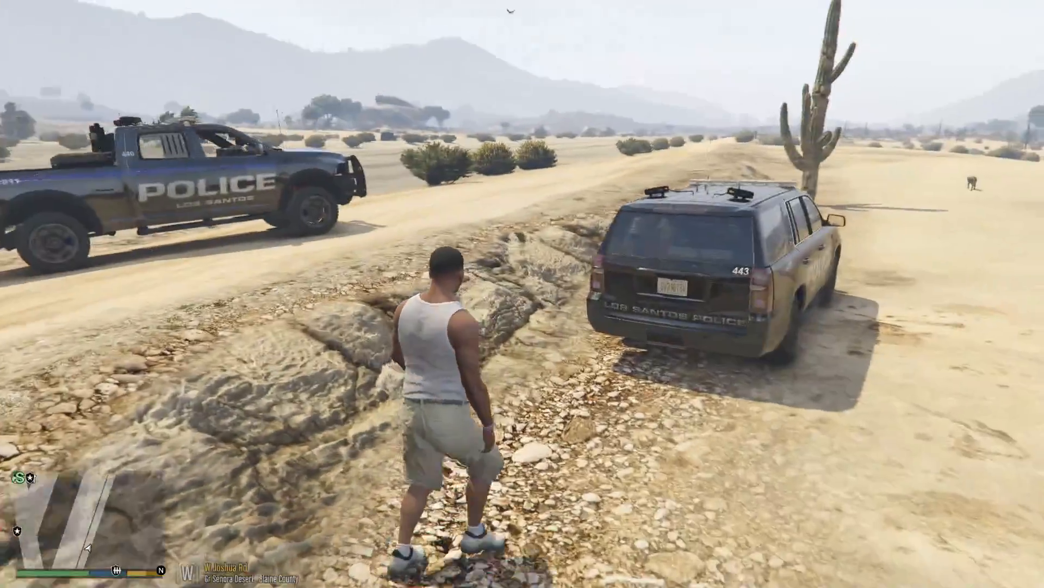
Step: Get into the police SUV and drive it up over the bank onto the open runway
key(w)
key(w)
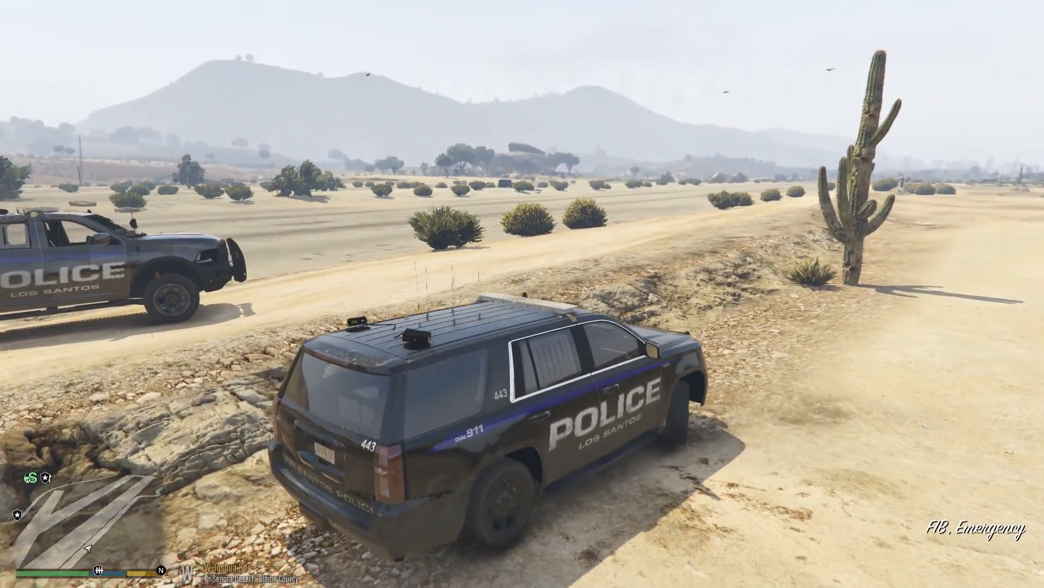
key(w)
key(a)
key(w)
key(a)
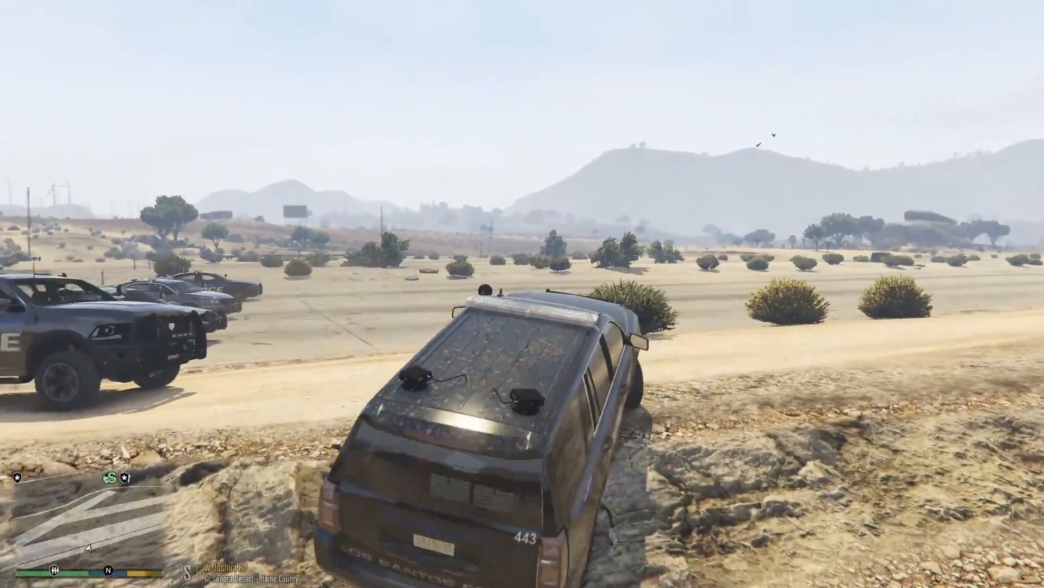
key(w)
key(a)
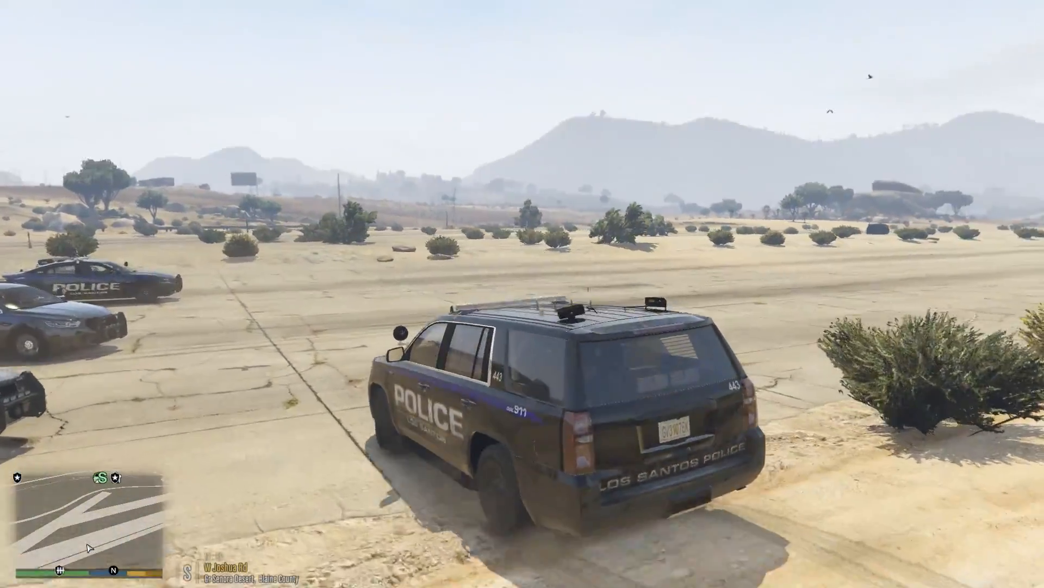
key(w)
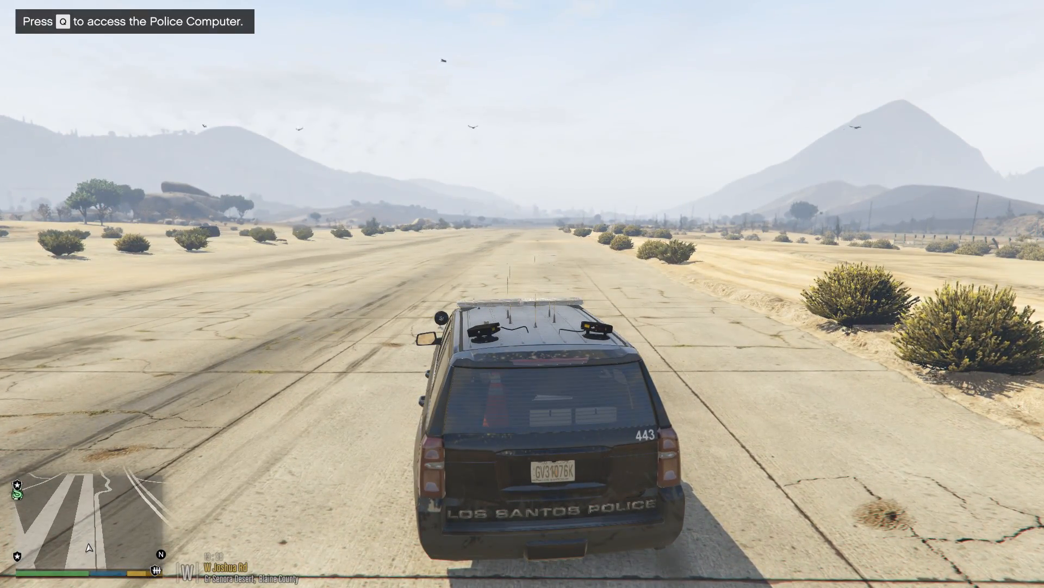
Step: Repair the police SUV with the trainer's Fix Vehicle option and close the trainer
key(F3)
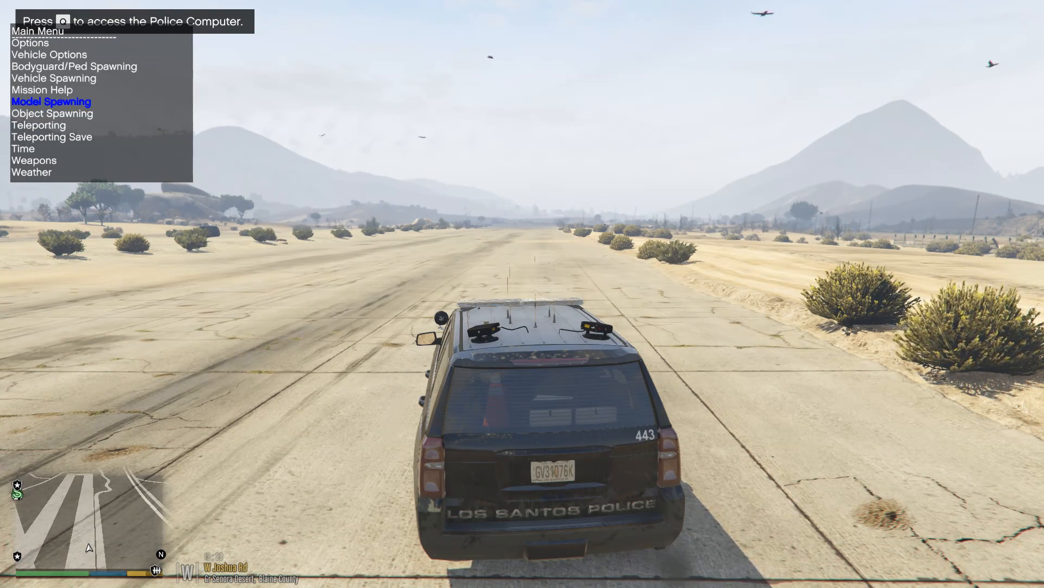
key(Return)
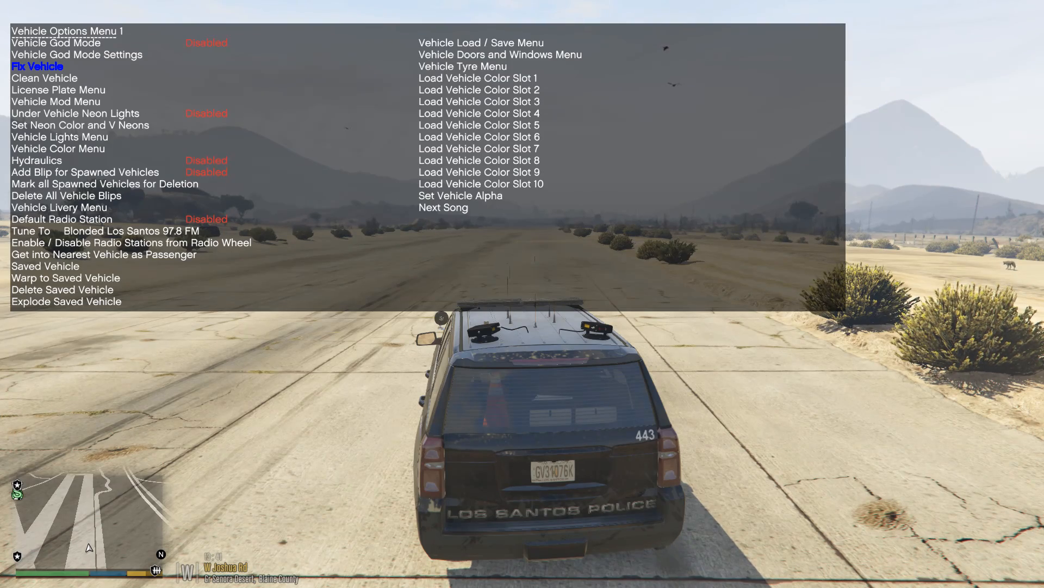
key(Return)
key(BackSpace)
key(BackSpace)
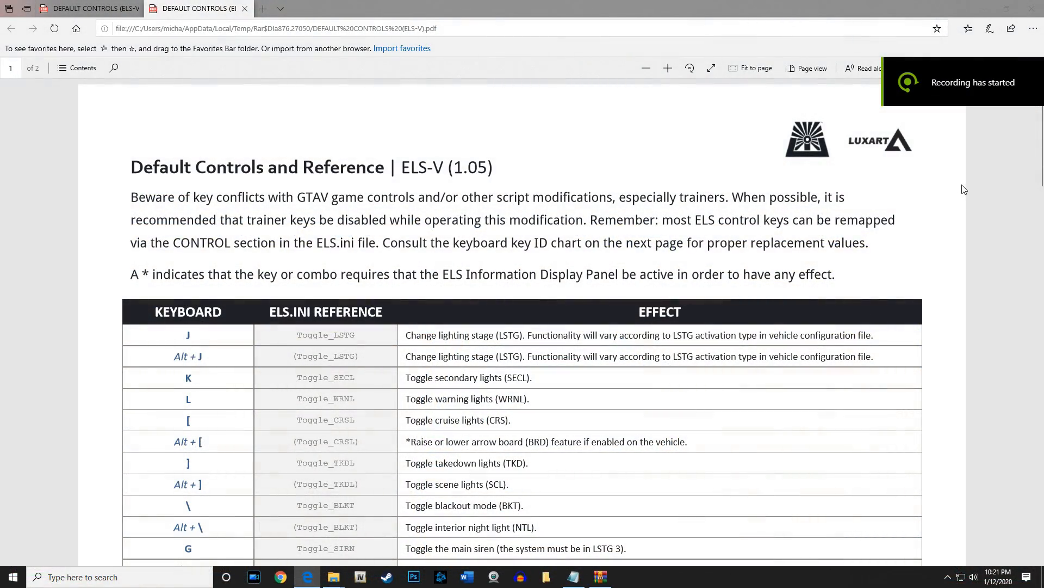
Step: Switch to the ELS-V default controls PDF and review the keyboard and controller bindings and the key ID chart
scroll(846, 232, down, 3)
scroll(846, 233, down, 3)
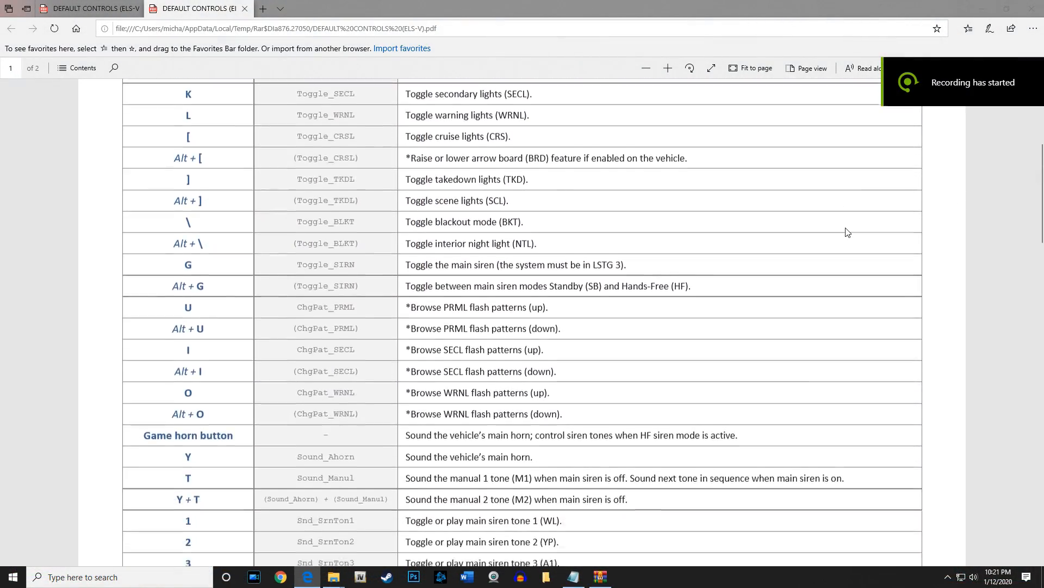
scroll(847, 232, down, 4)
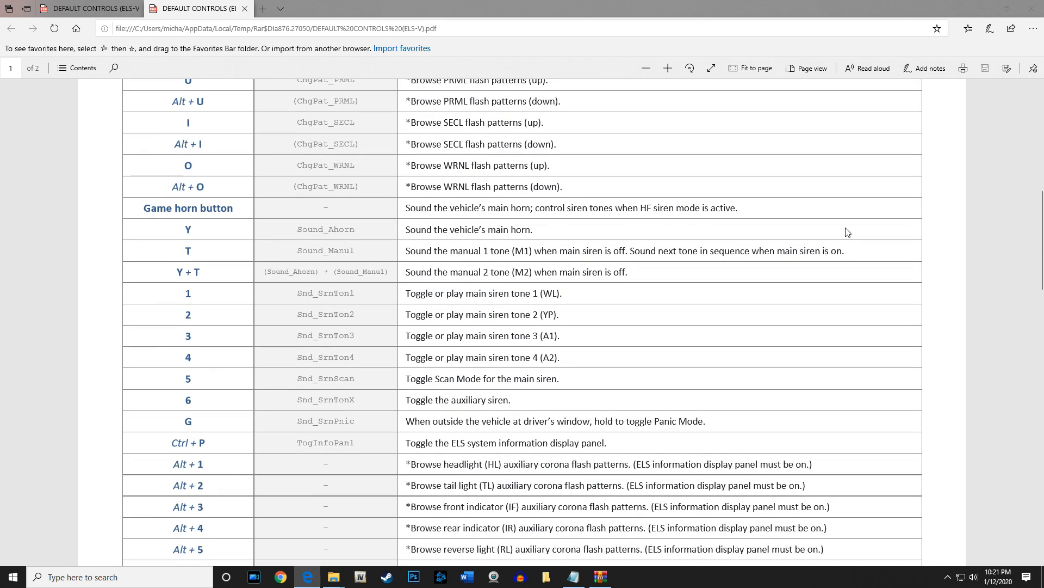
scroll(846, 232, down, 5)
scroll(846, 233, down, 5)
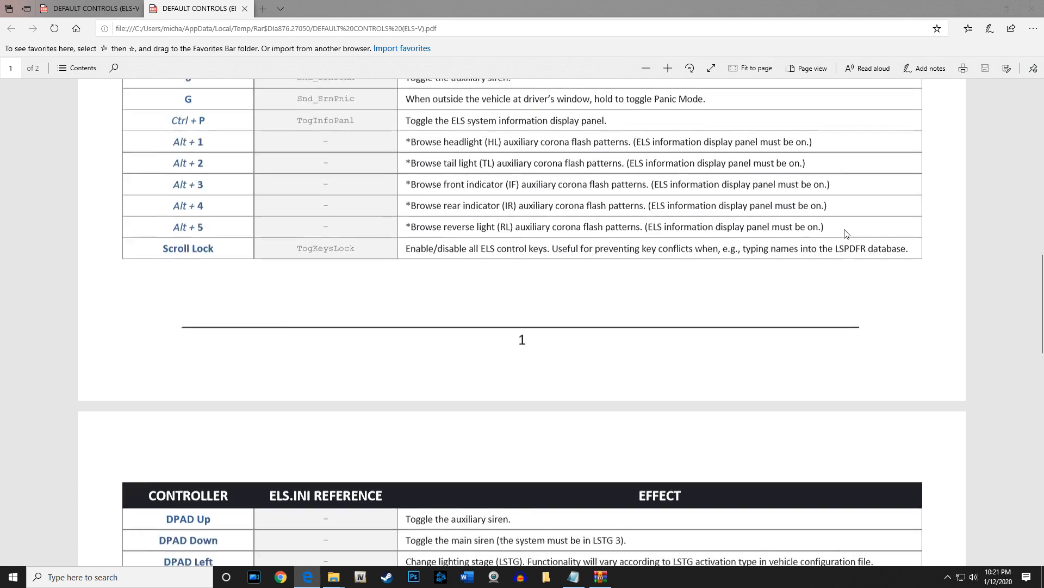
scroll(845, 232, down, 6)
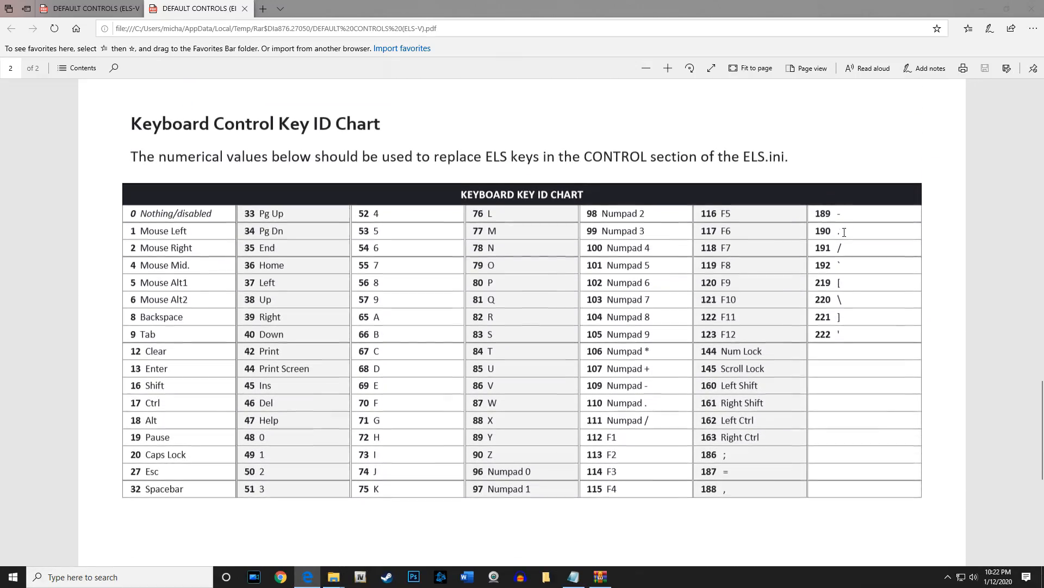
Step: Finish reading the key ID chart, return to the game, switch on the police SUV's emergency lights, and get out
scroll(844, 233, down, 6)
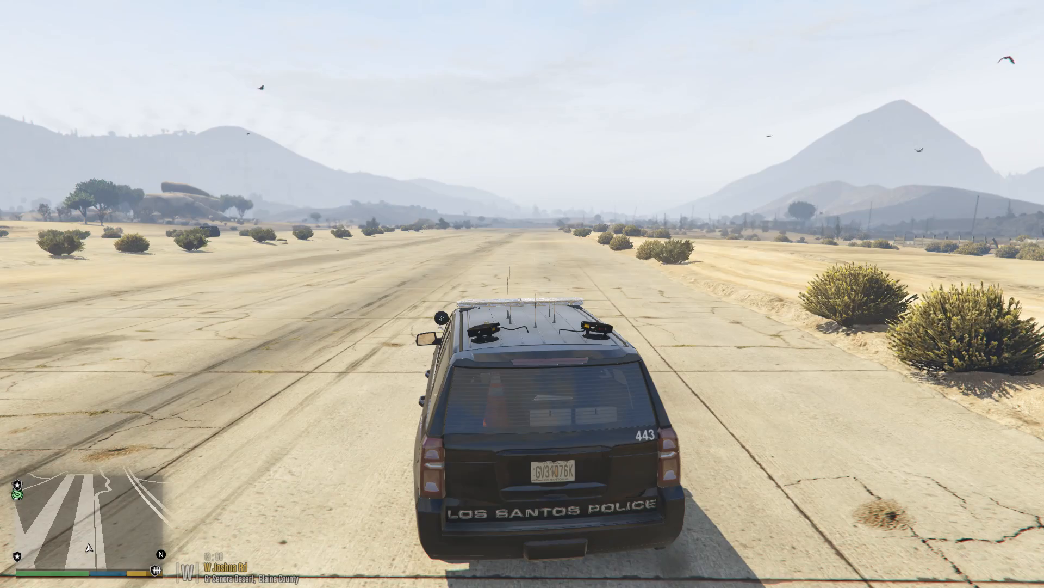
key(j)
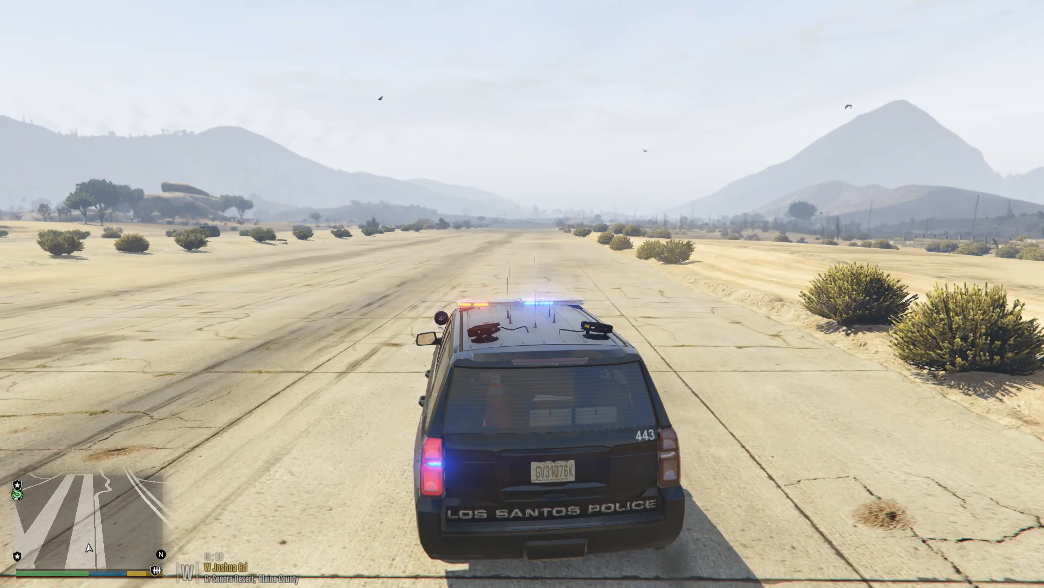
key(w)
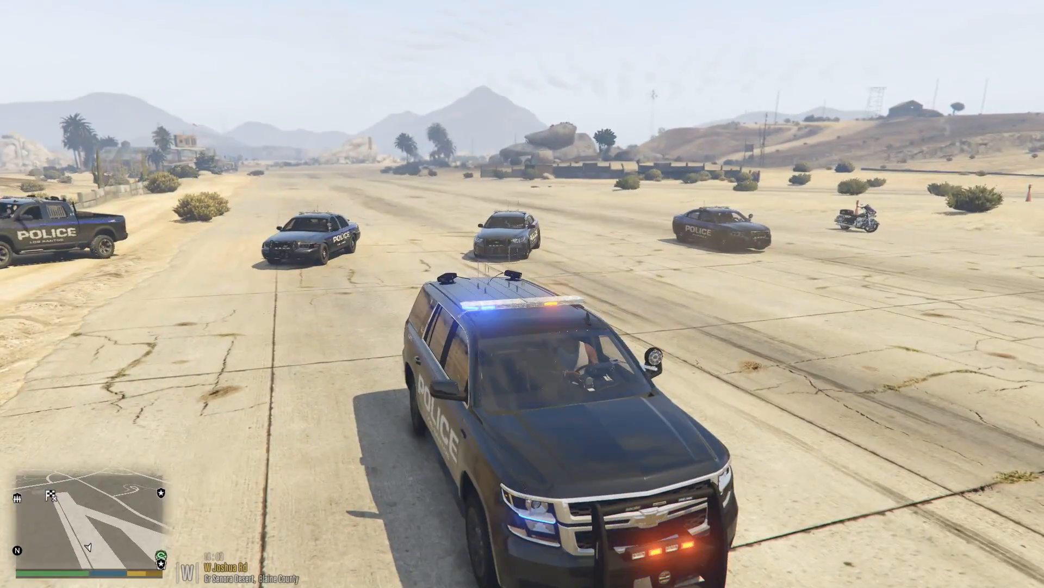
key(f)
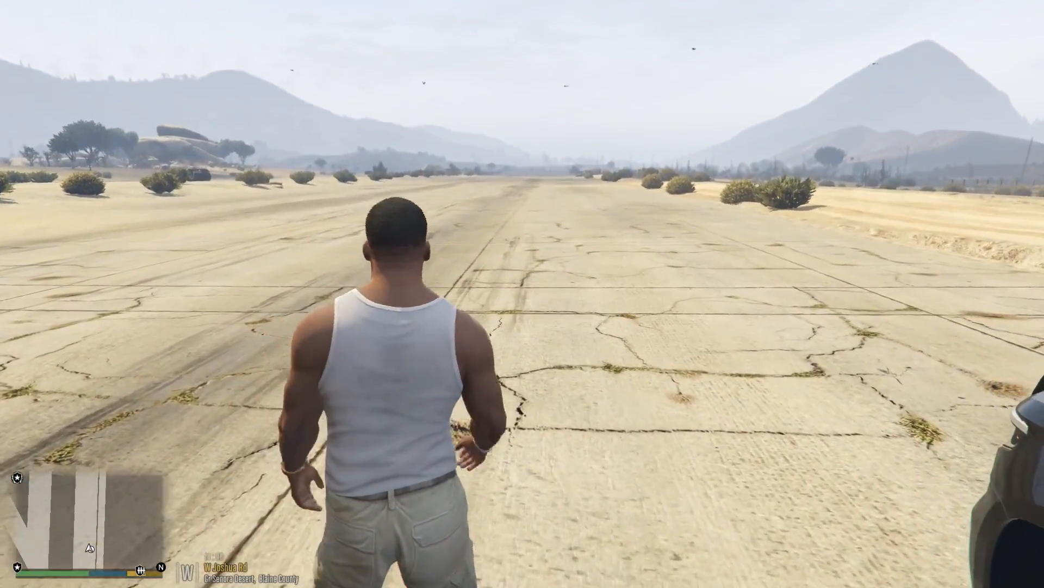
Step: Spawn the policet vehicle on the runway through the RAGE console
key(F4)
text(spawn policet)
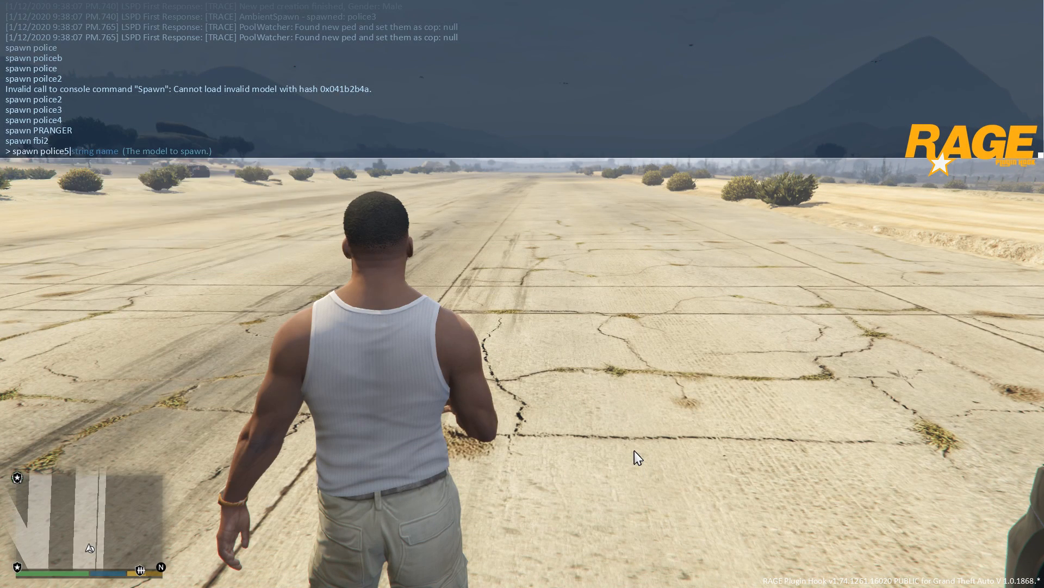
key(Return)
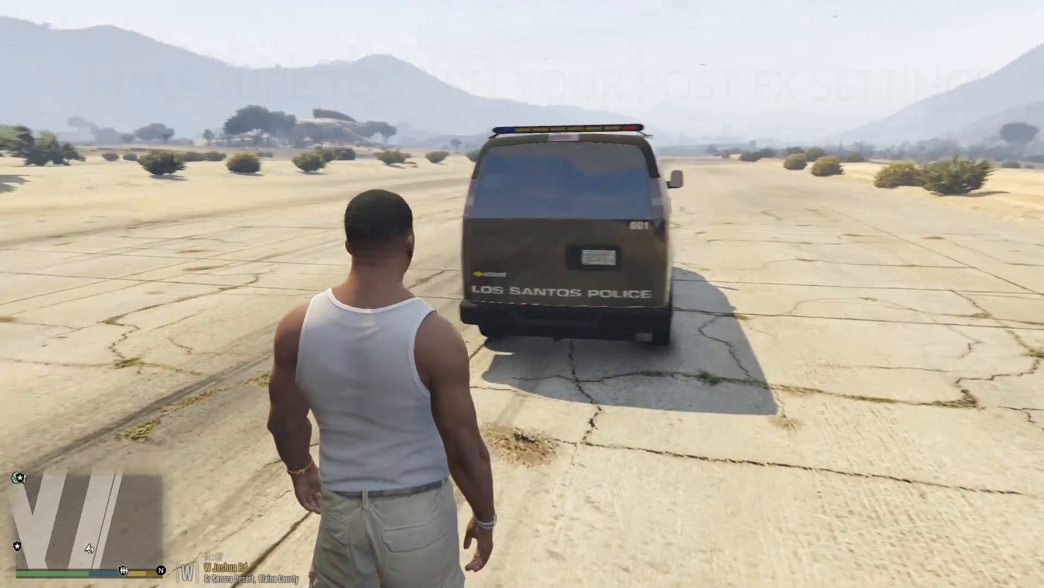
Step: Get into the spawned police transport van, test its emergency lights on the runway, and get out with them running
key(w)
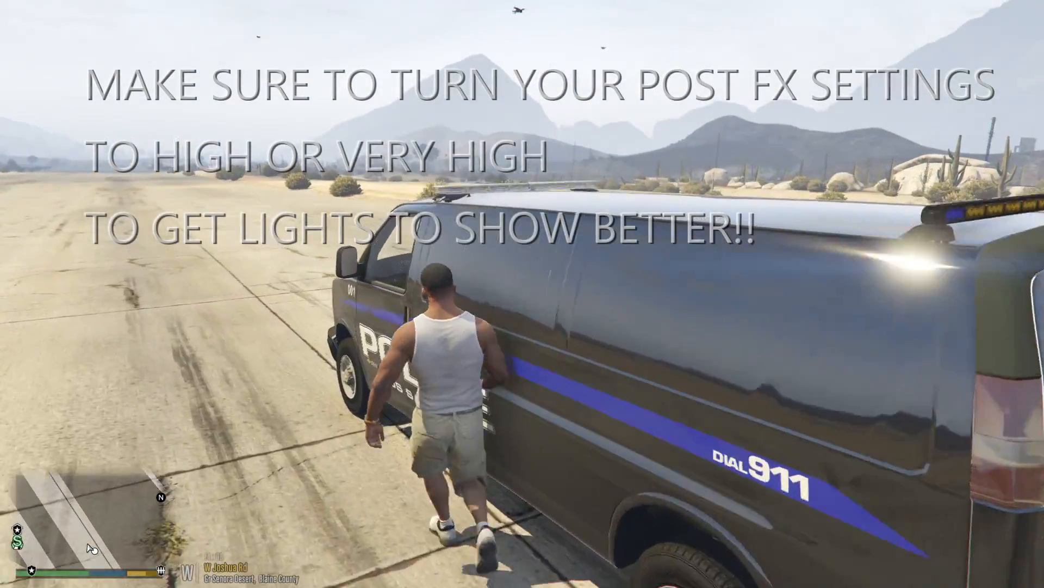
key(f)
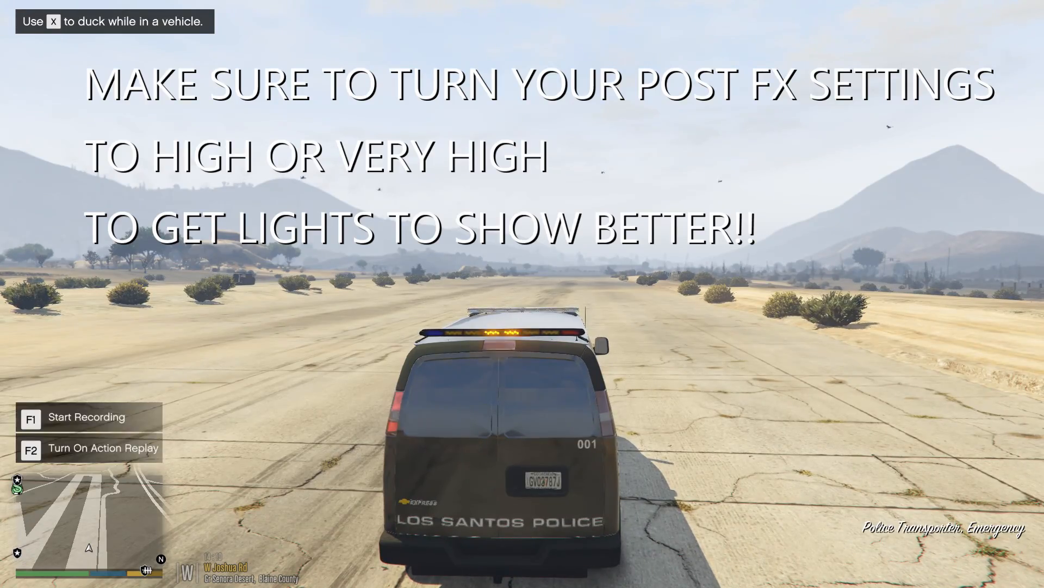
key(w)
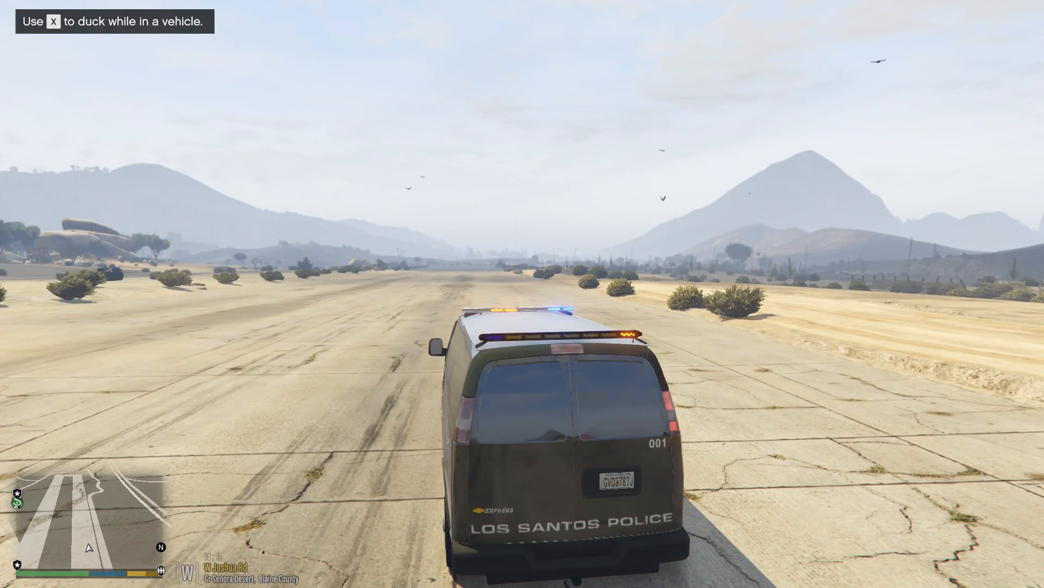
key(f)
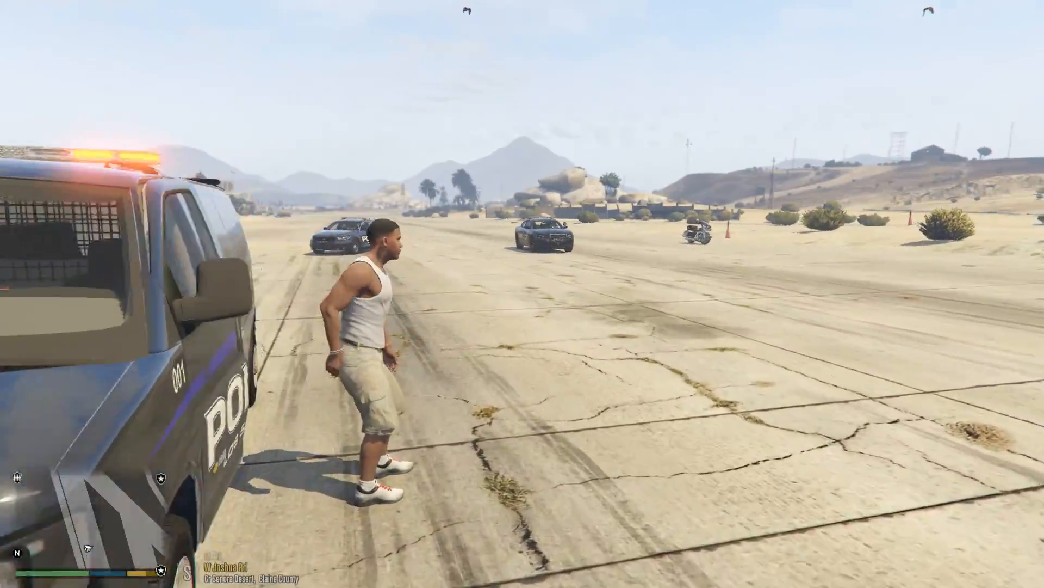
Step: Walk past the parked police vehicles to sedan 234, get in, and position it behind the SUV and van with its lights flashing
key(w)
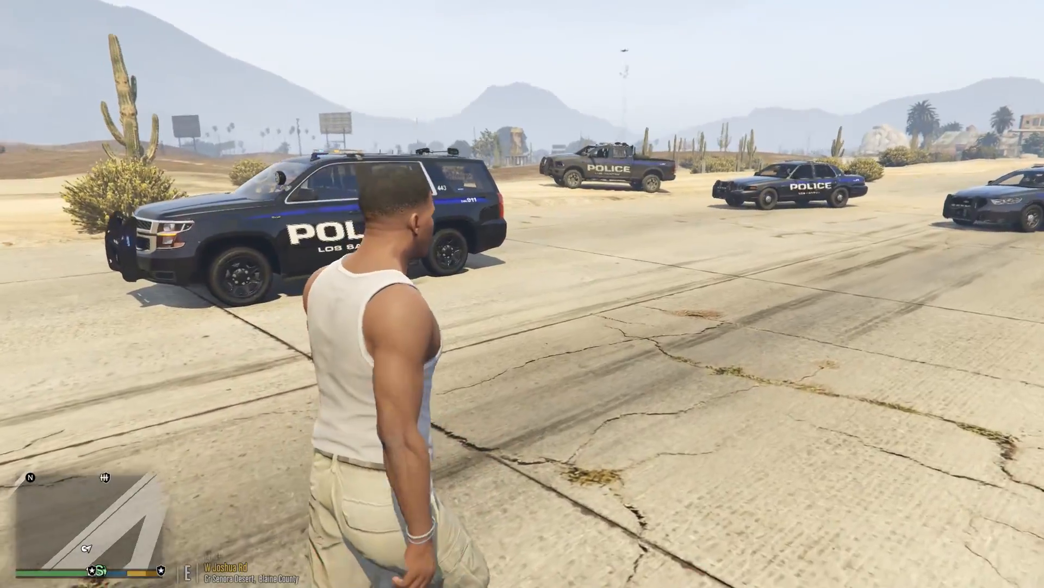
key(d)
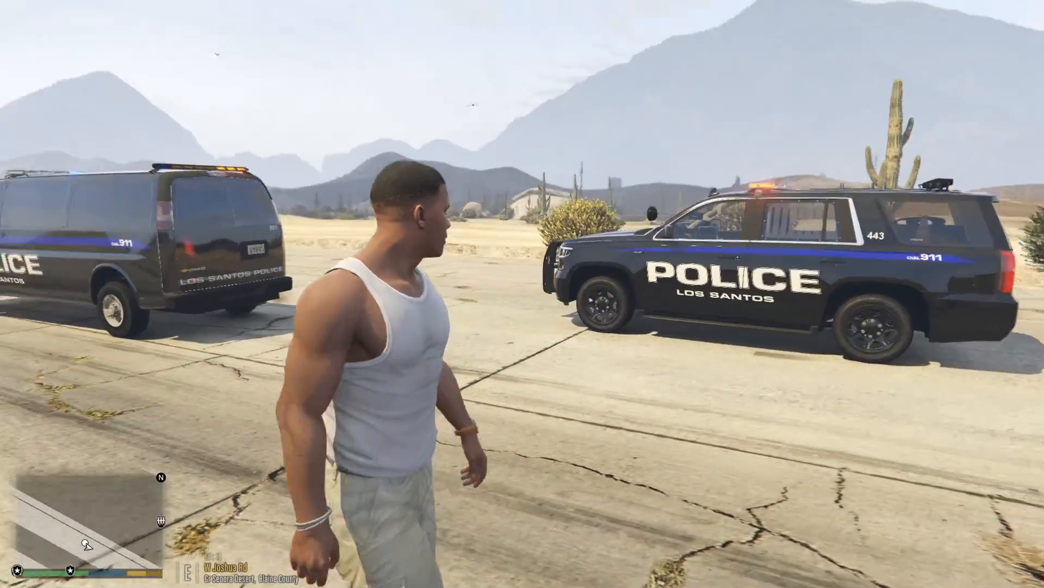
key(w)
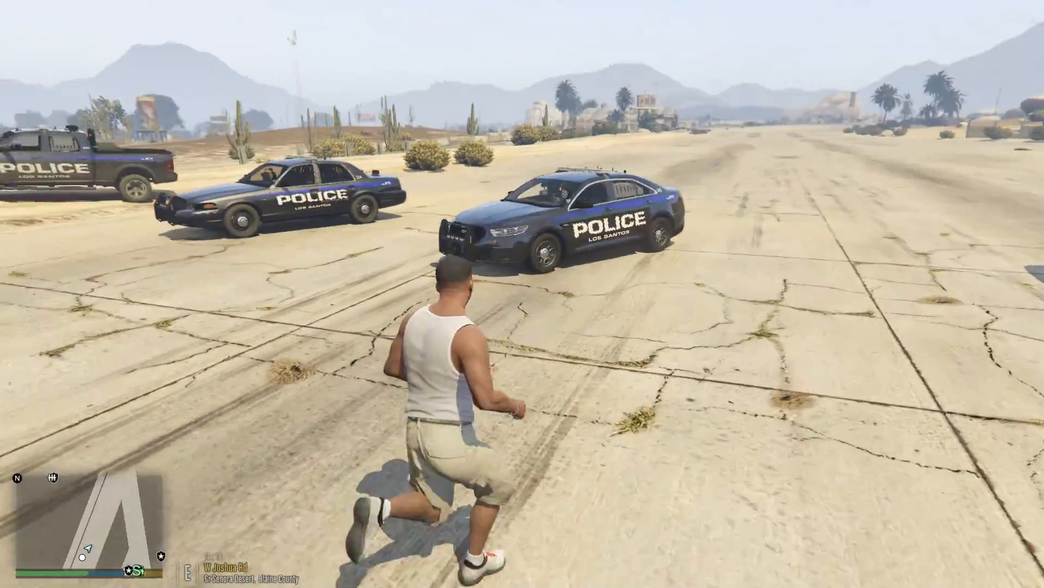
key(w)
key(w)
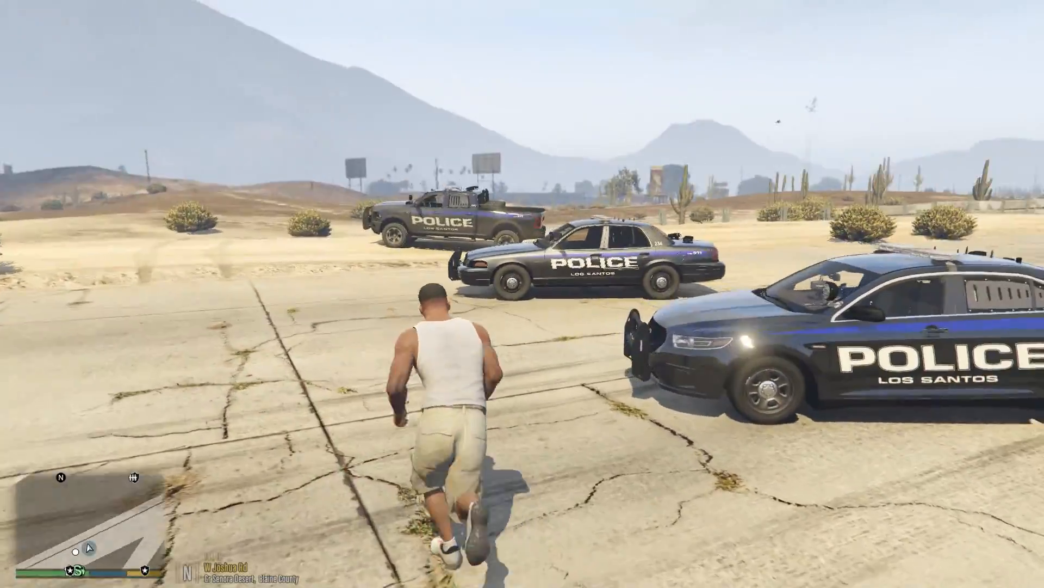
key(f)
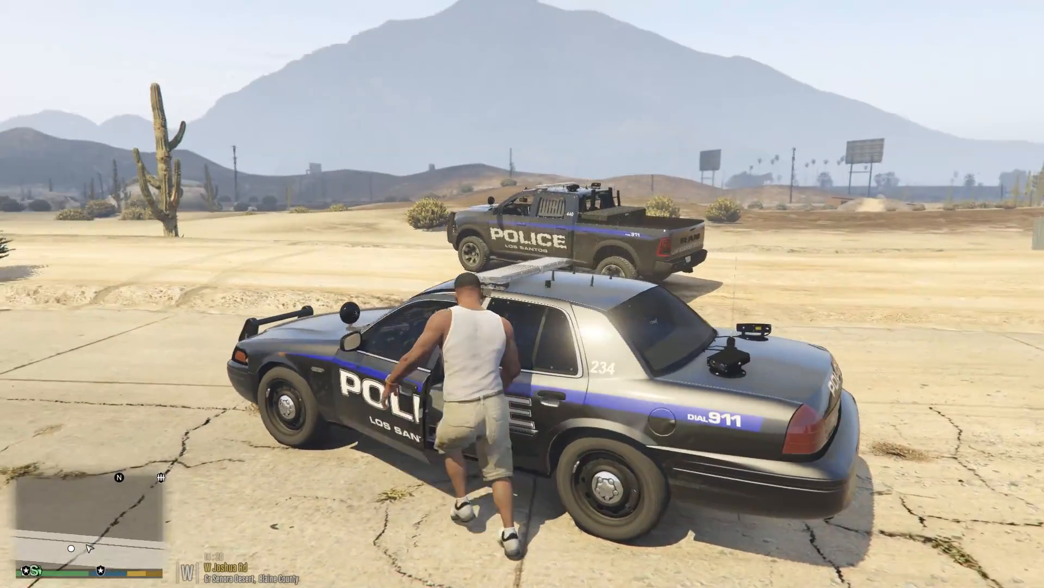
key(s)
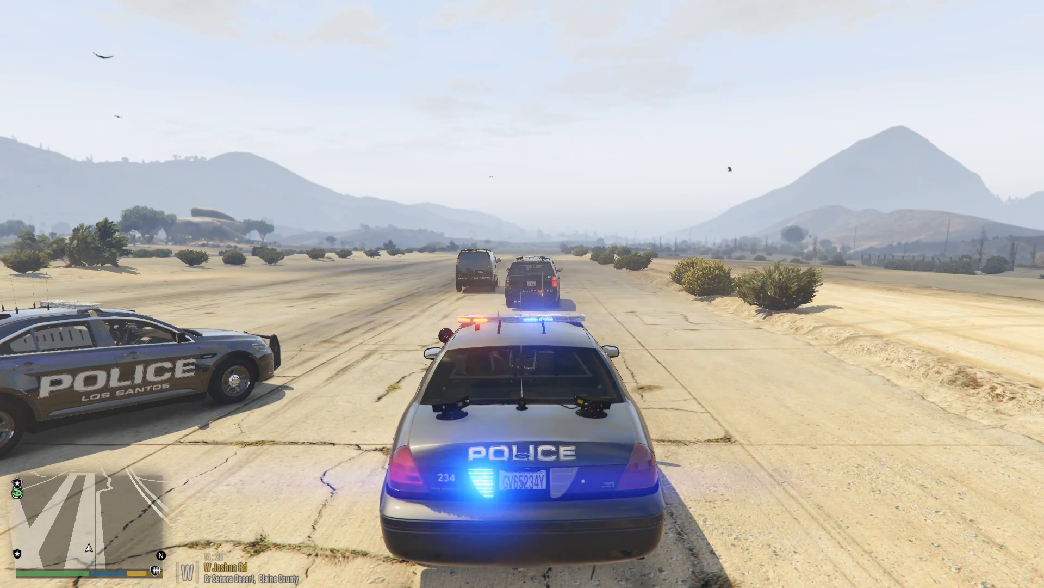
Step: Set the game time to Evening (23) with the trainer and close the trainer
key(F3)
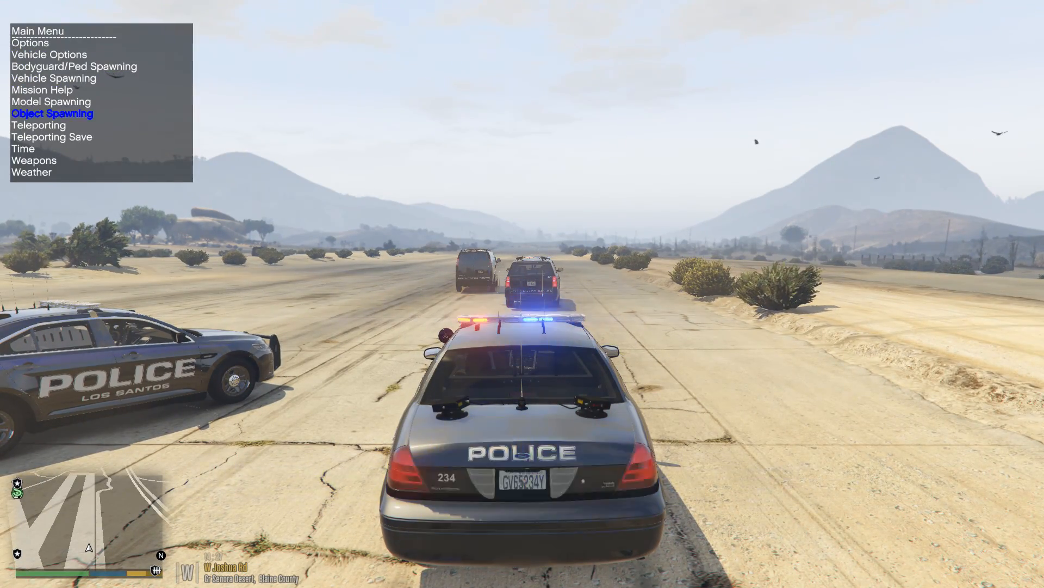
key(KP_5)
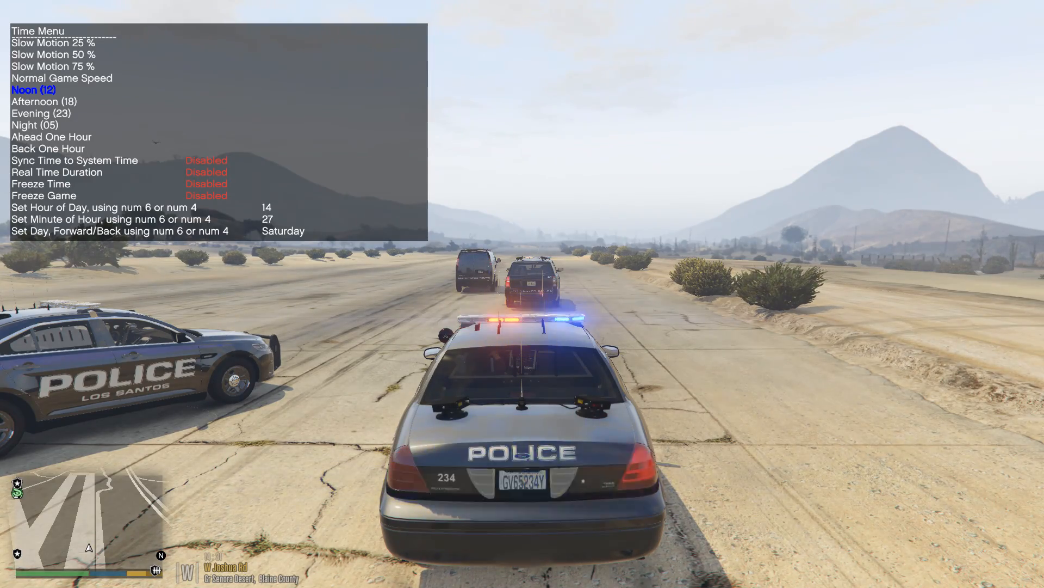
key(Return)
key(BackSpace)
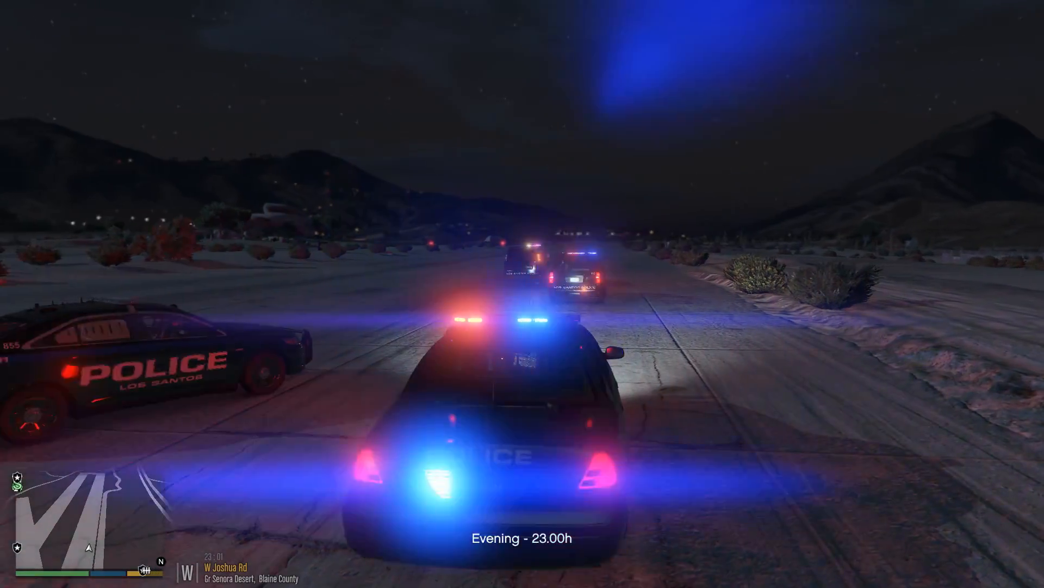
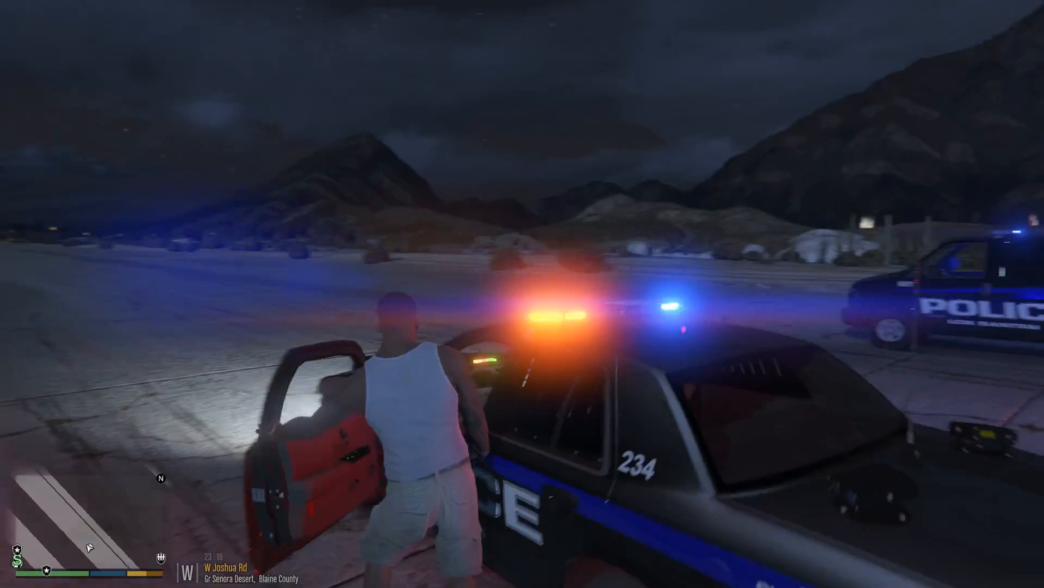
Step: Walk away from the police sedan onto the open runway and spawn the taxi vehicle through the console
key(w)
key(w)
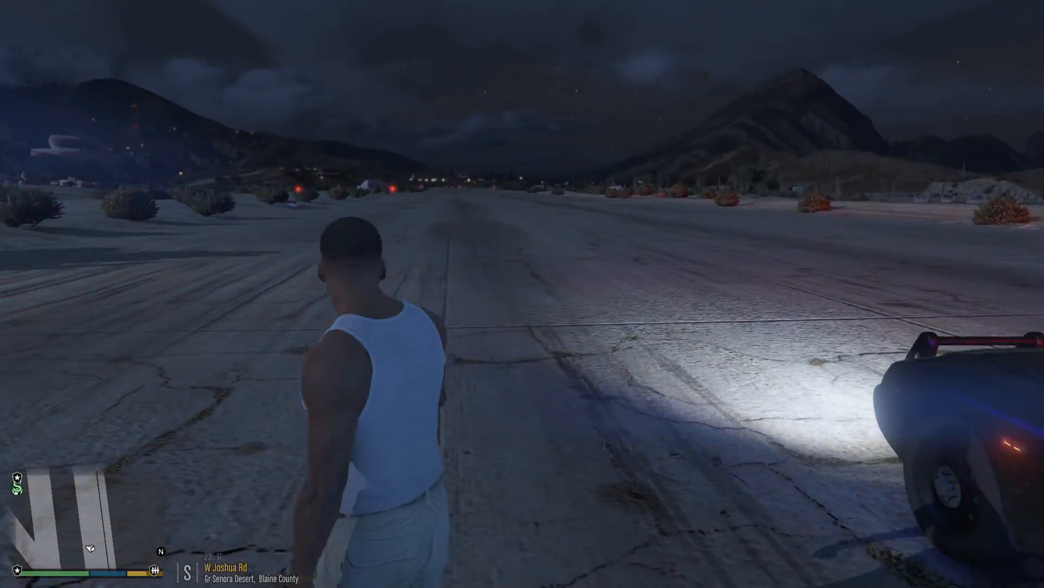
key(w)
key(F4)
text(spawn ta)
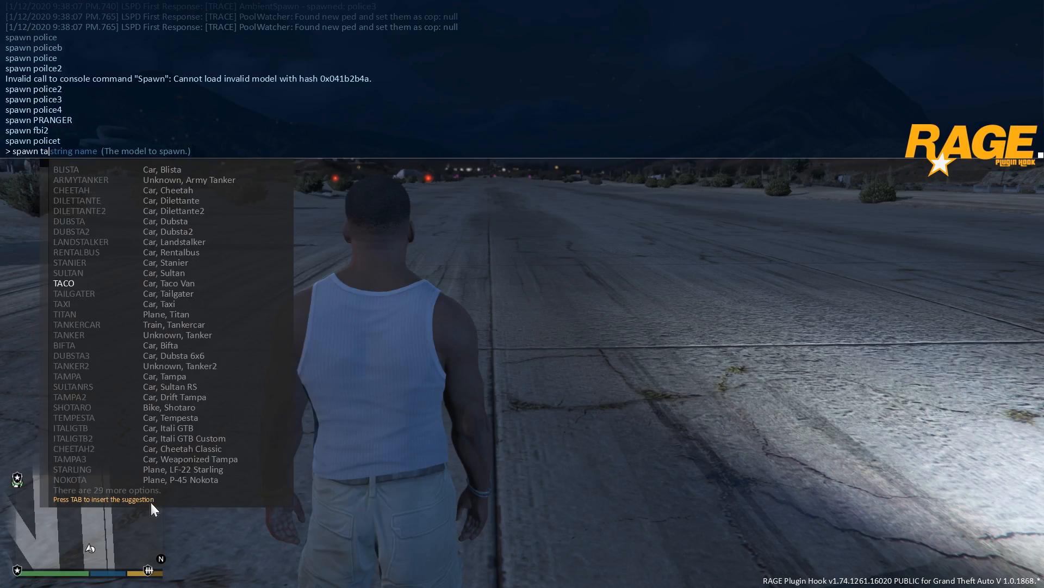
text(xi)
key(Return)
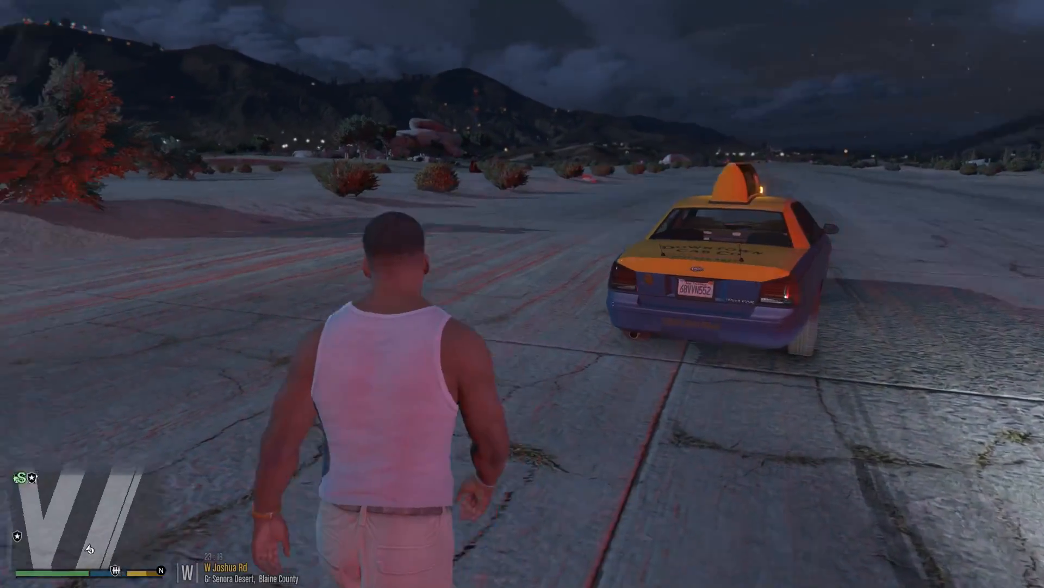
Step: Get into the taxi, clean it with the trainer's Clean Vehicle option, and close the trainer
key(f)
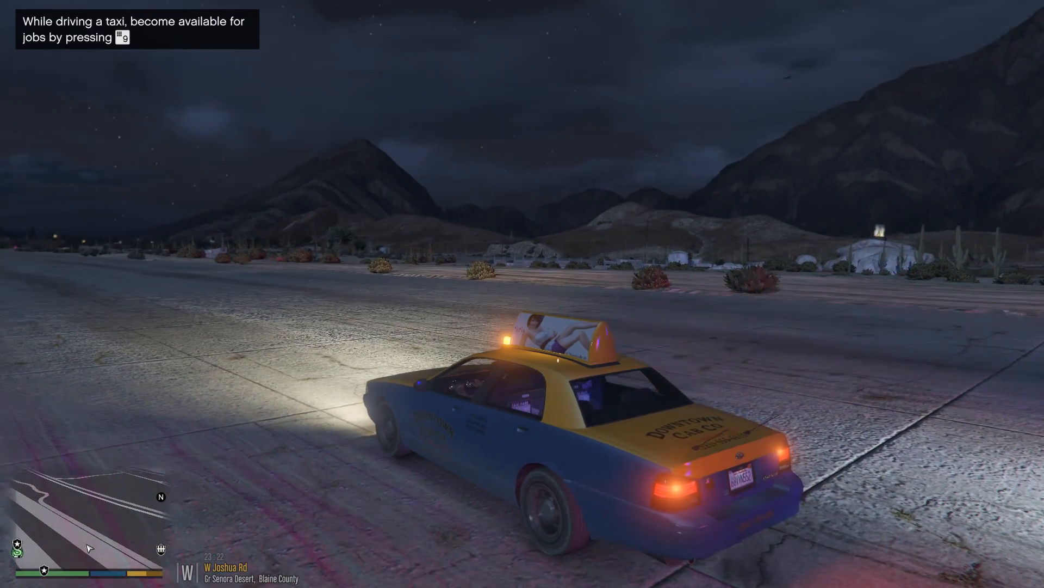
key(F3)
key(F3)
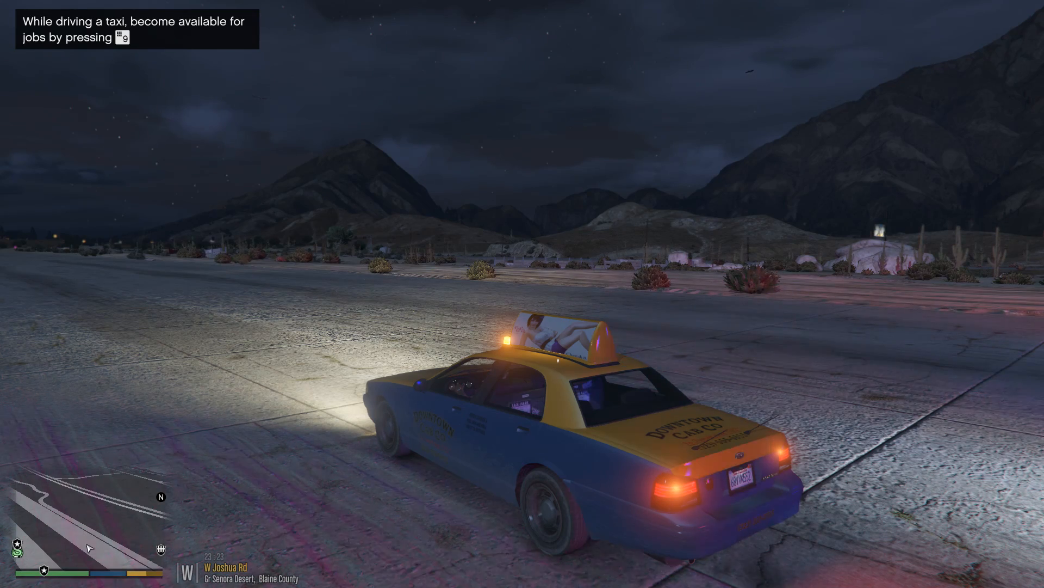
key(F3)
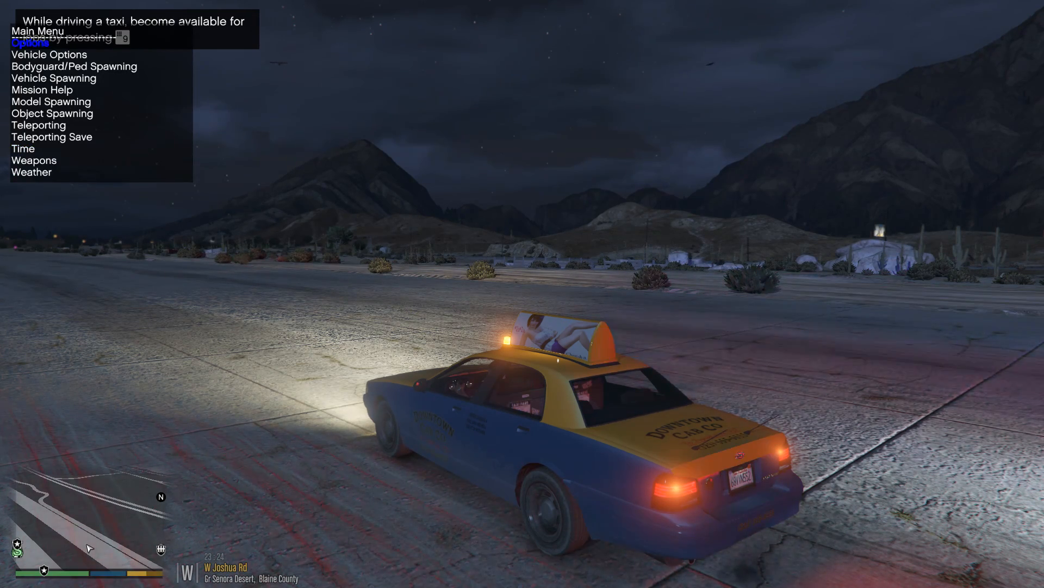
key(Return)
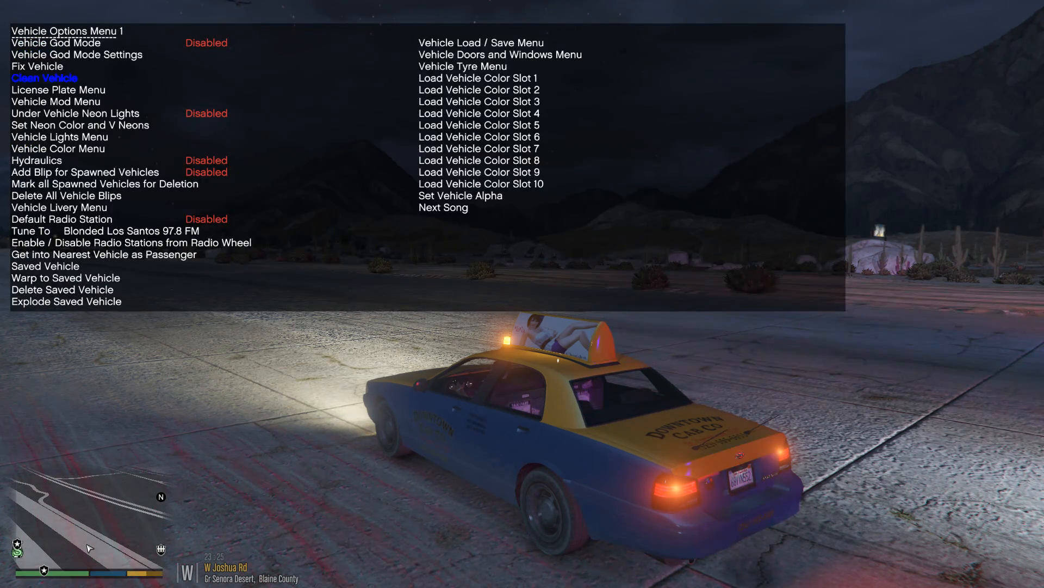
key(Return)
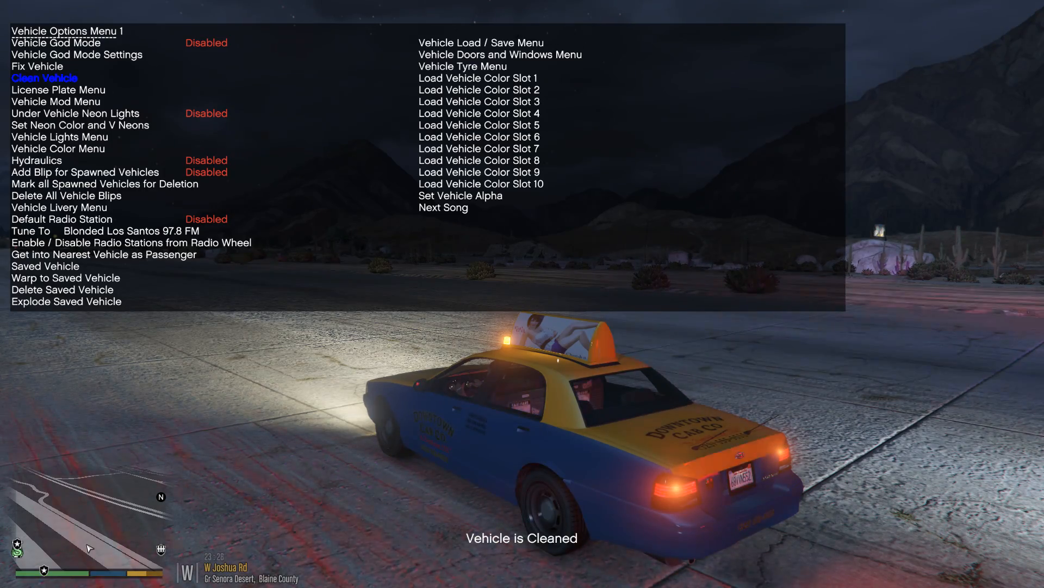
key(F3)
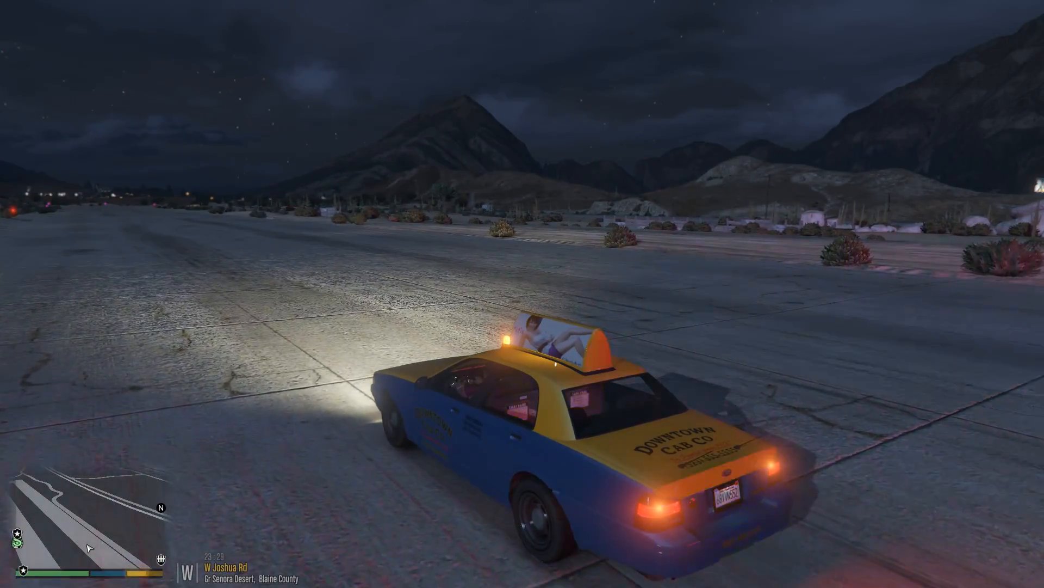
Step: Get out of the taxi, spawn a second taxi in front of it through the console, and return to the game
key(f)
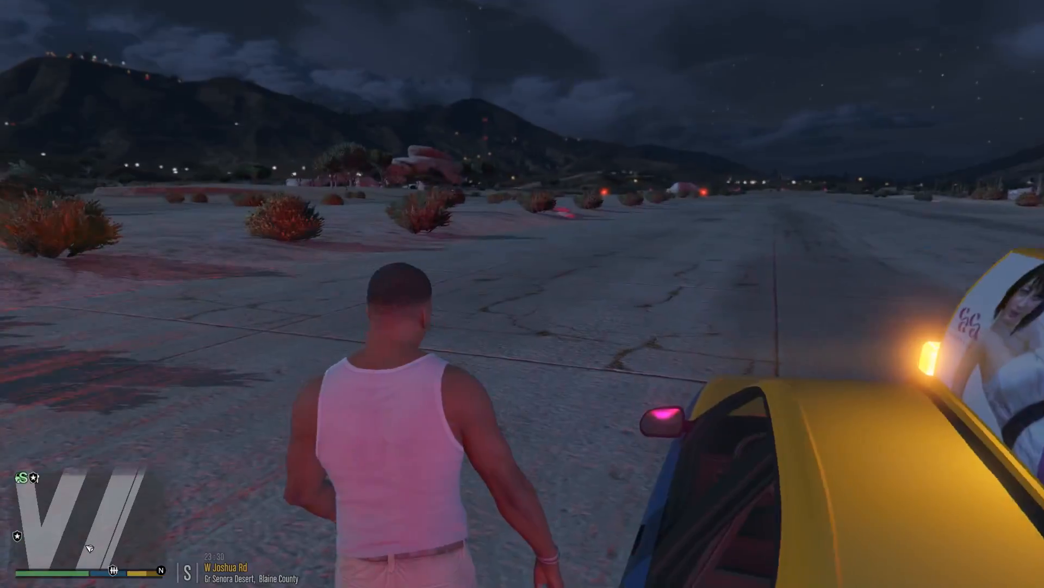
key(F4)
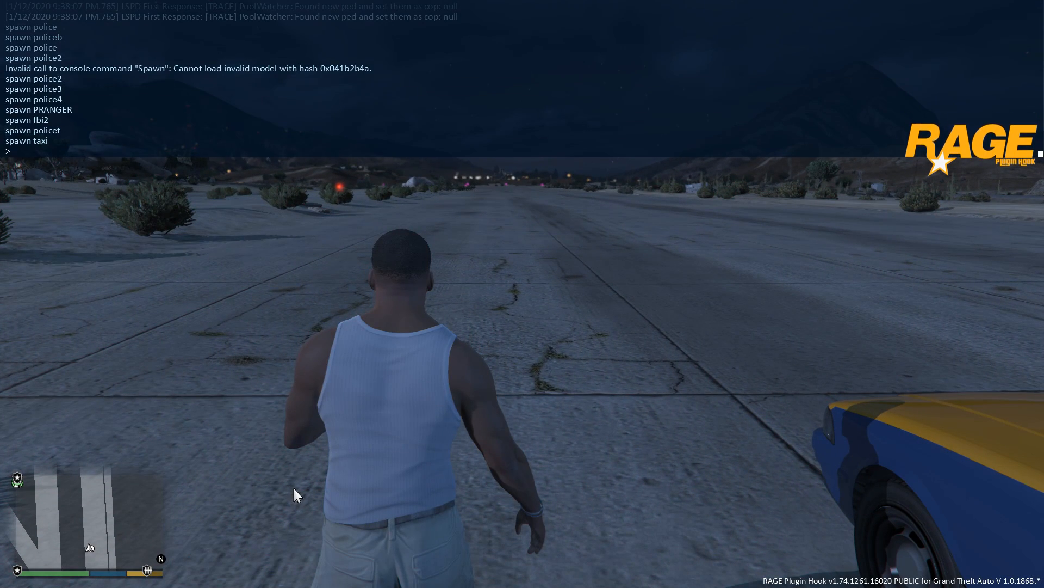
text(spawn tai)
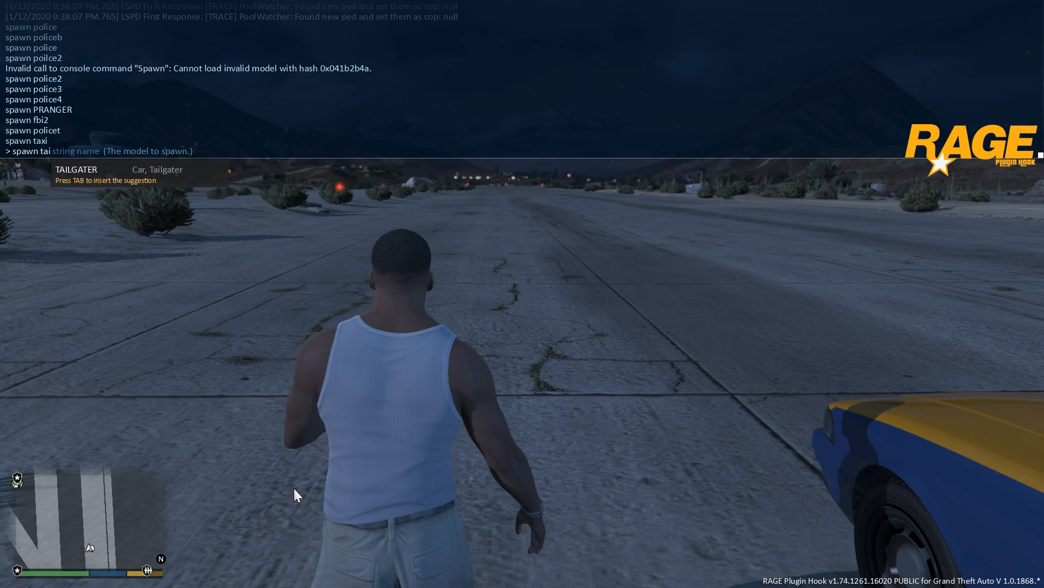
text(x)
key(Return)
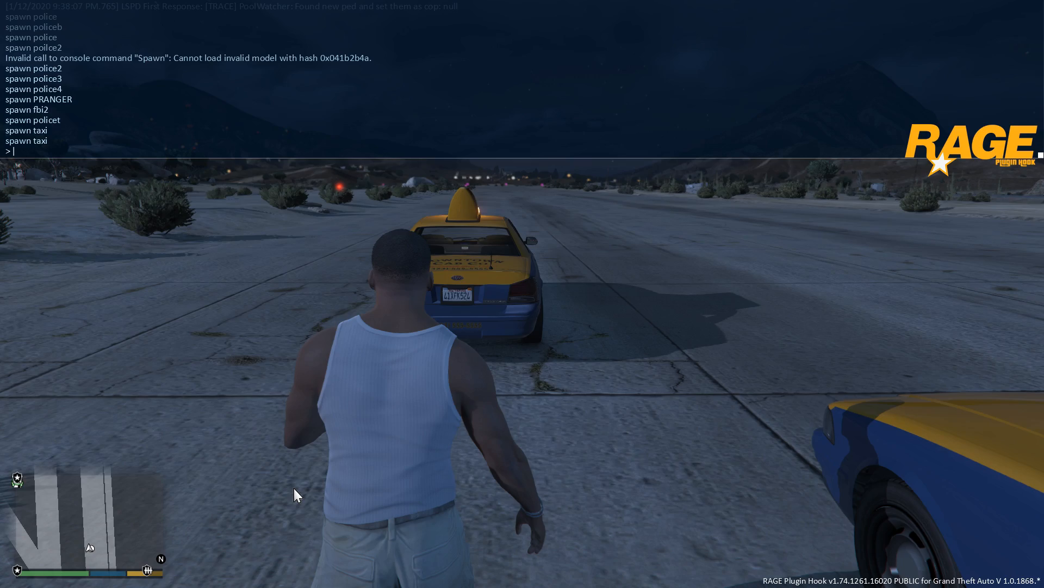
key(Escape)
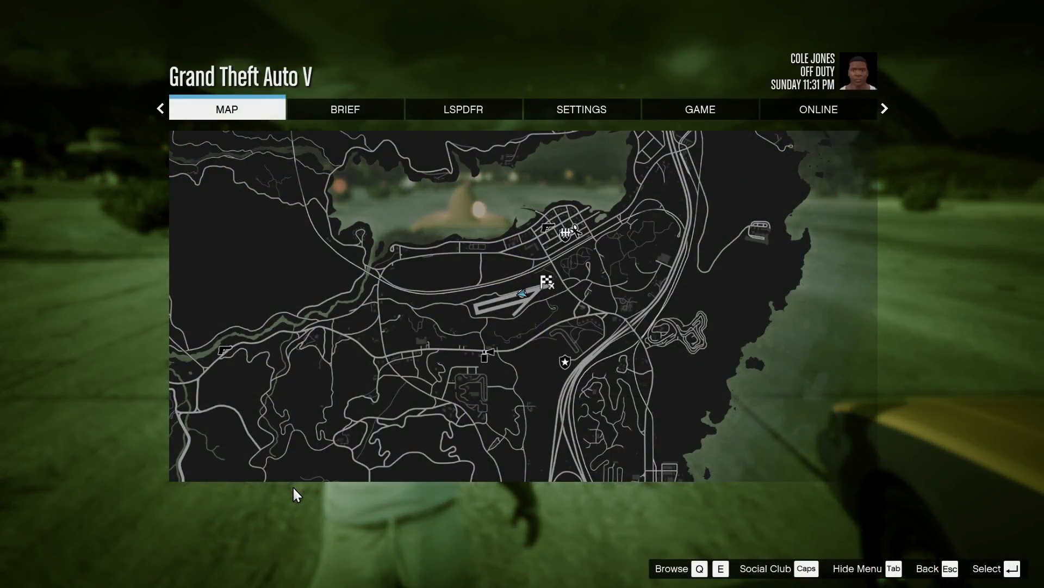
key(Escape)
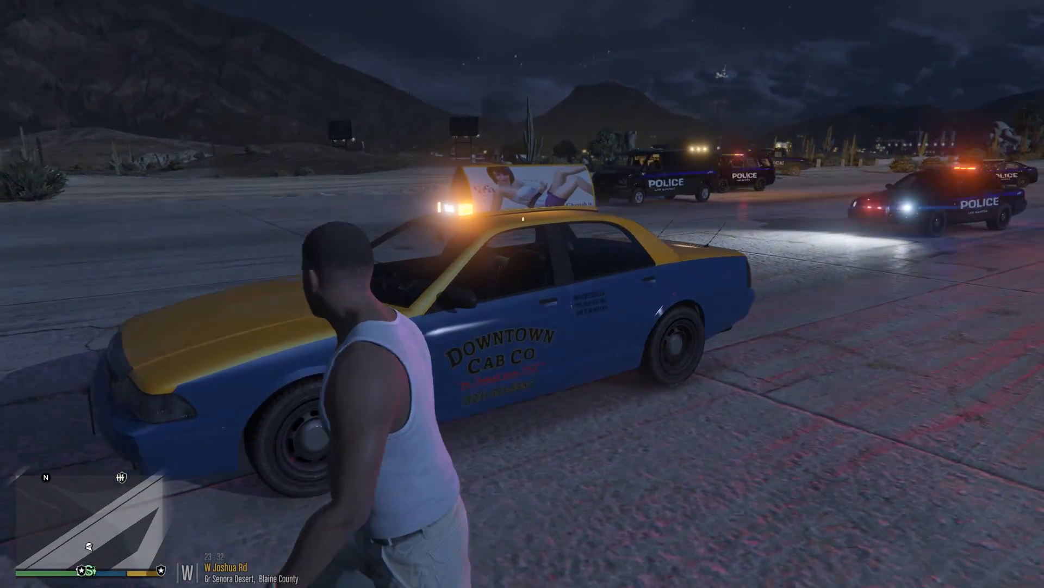
Step: Walk around the two parked taxis and examine their amber roof lights, advertising signs and Downtown Cab Co markings from all sides
key(d)
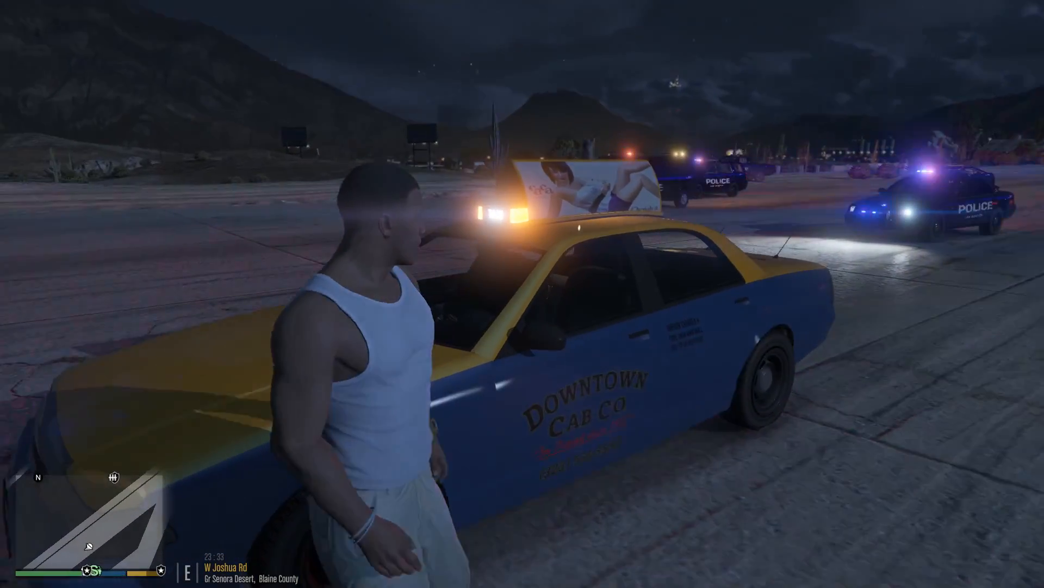
key(w)
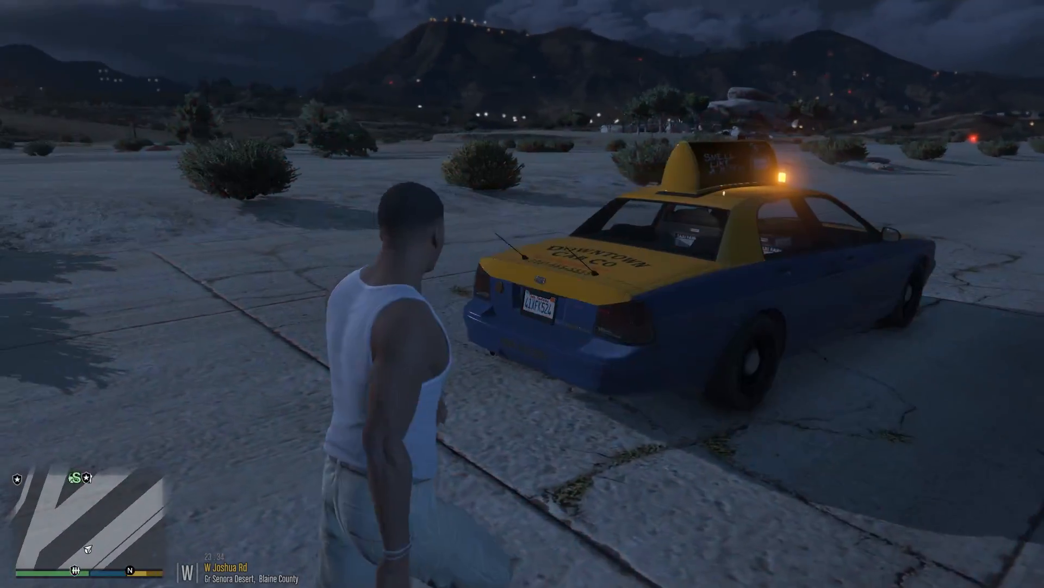
key(w)
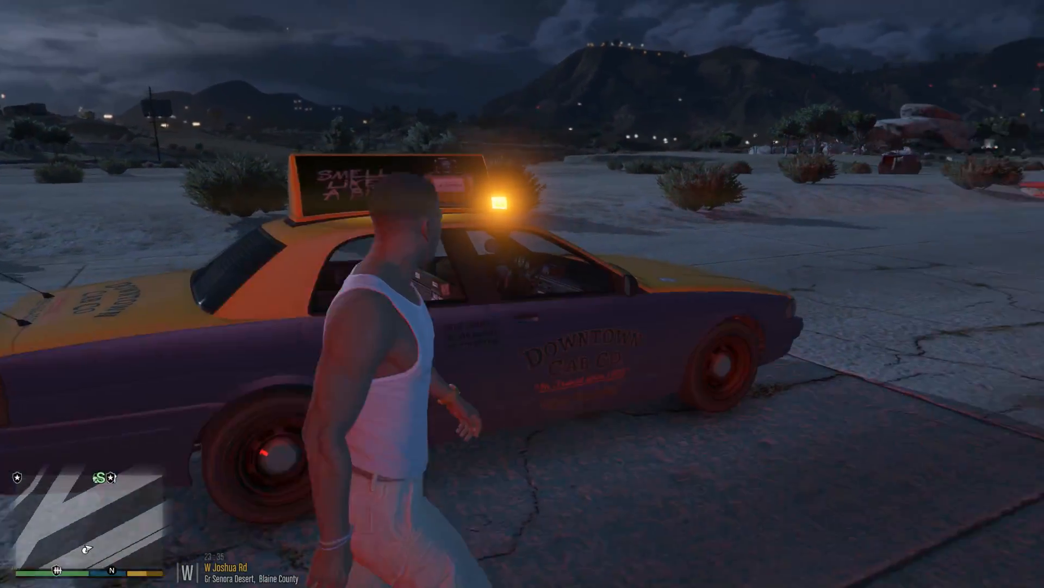
key(w)
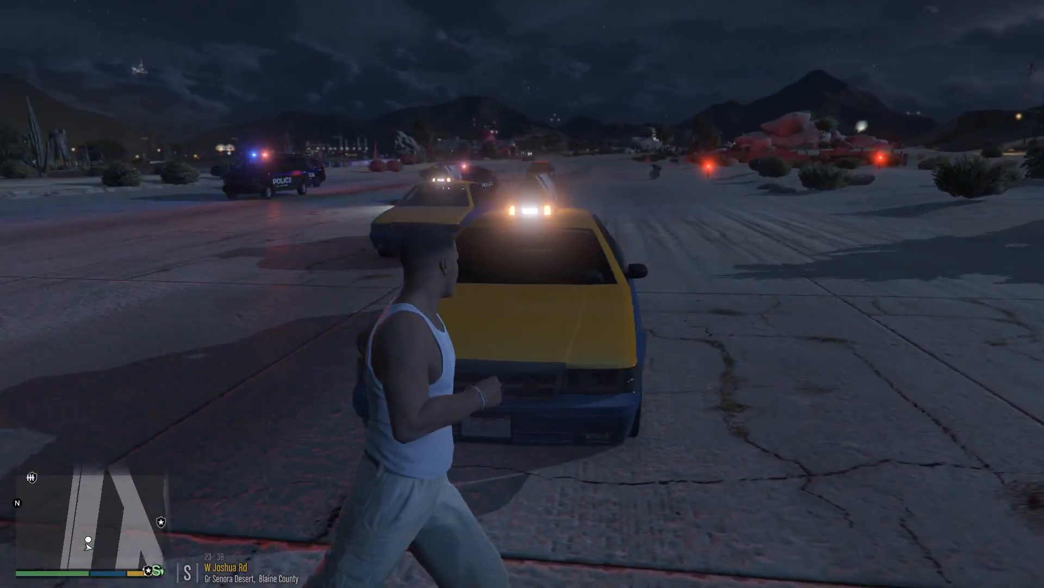
key(w)
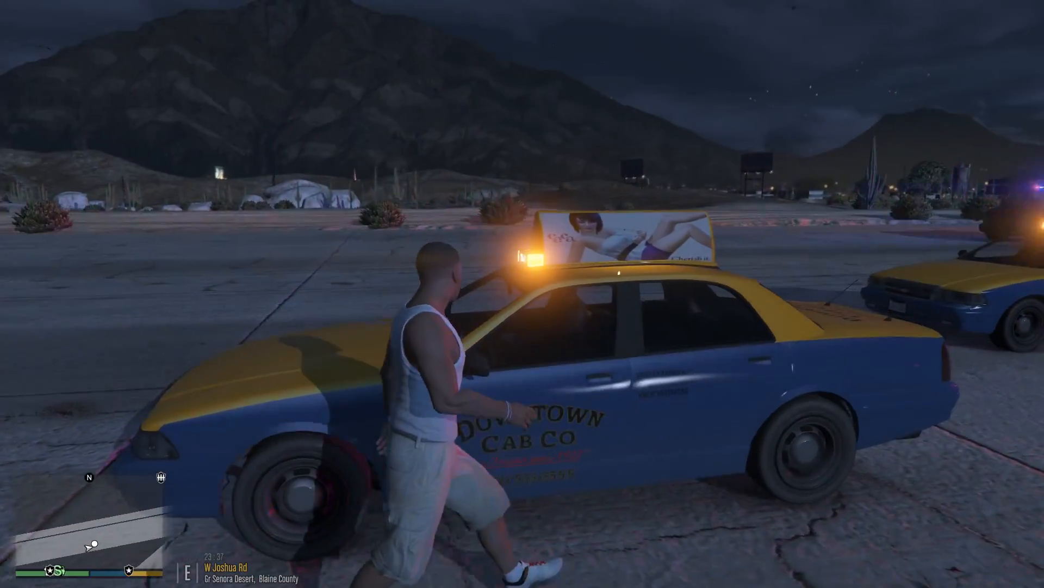
key(d)
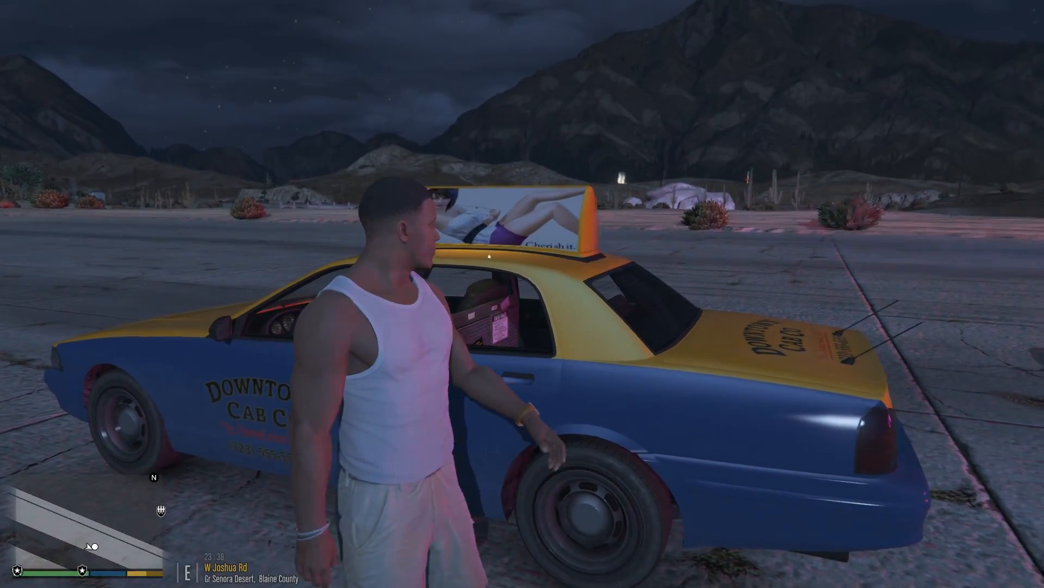
key(w)
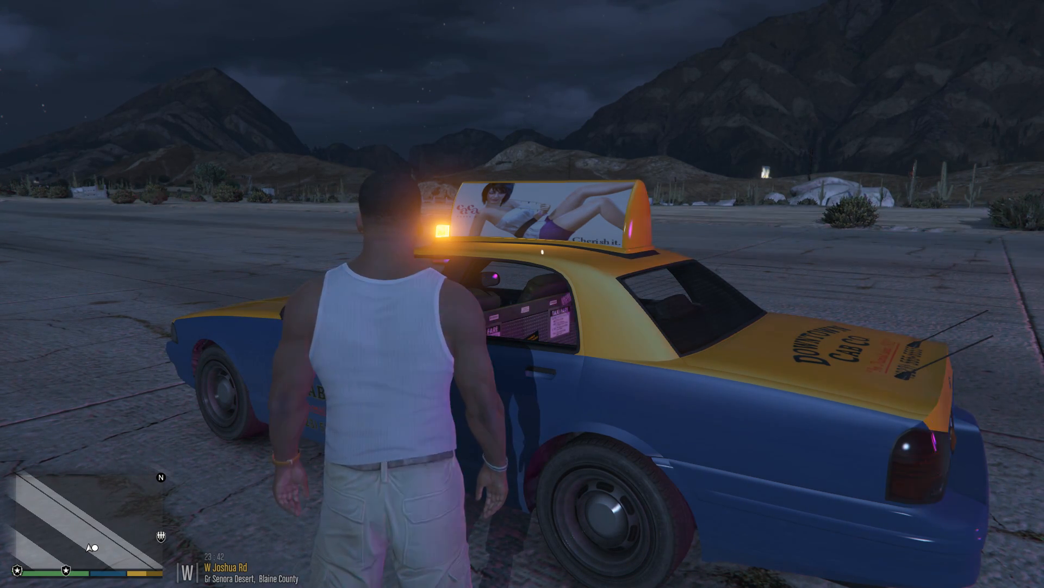
key(w)
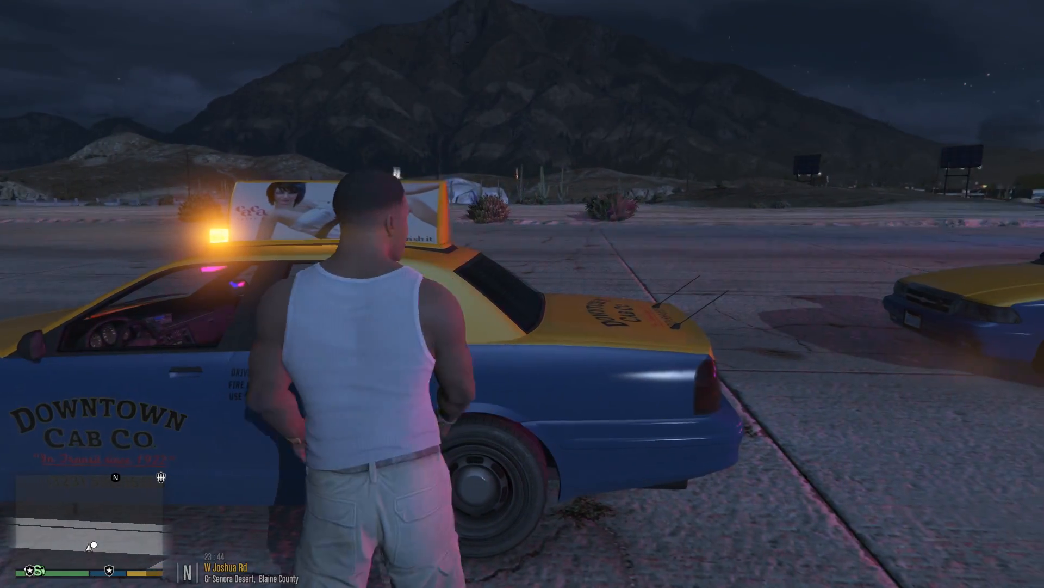
Step: Walk away from the taxis along the runway toward the parked police vehicles with their emergency lights on
key(w)
key(w)
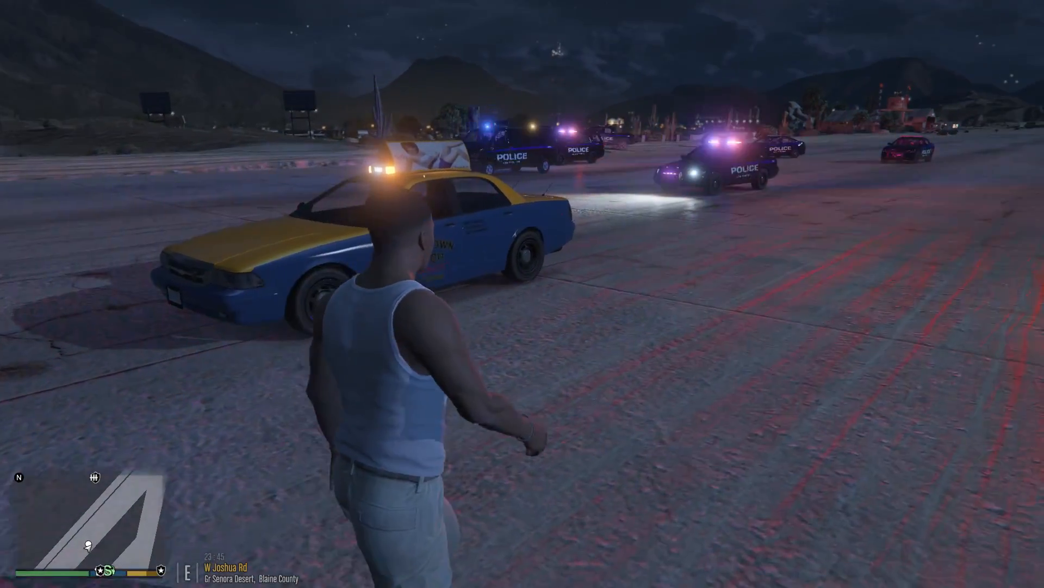
key(w)
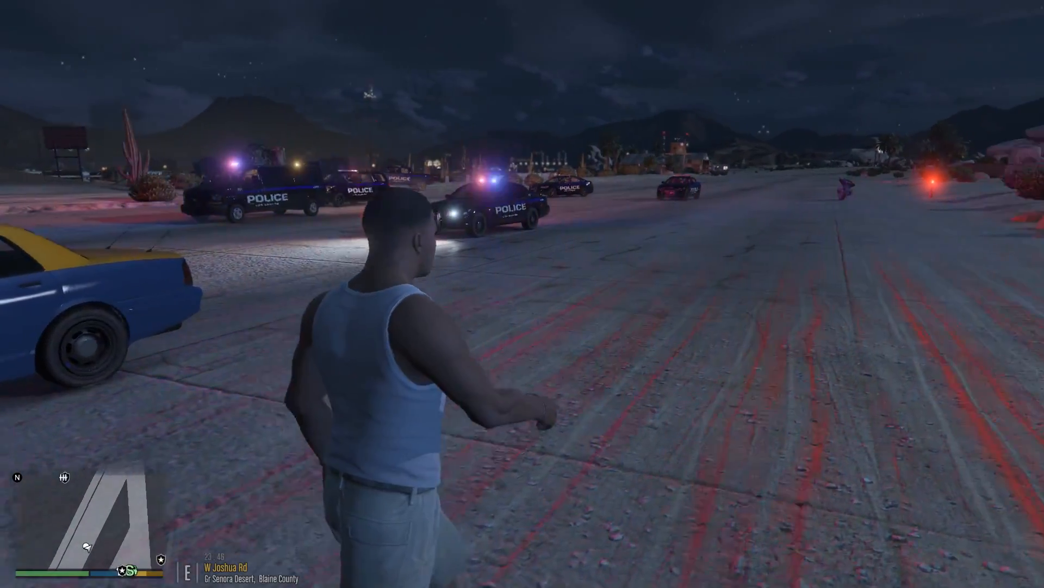
key(w)
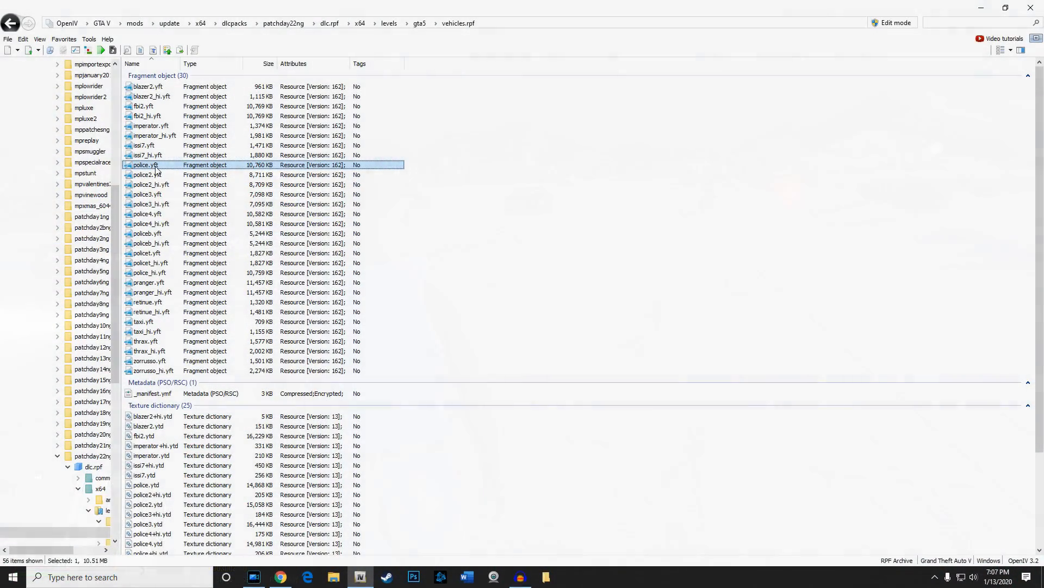
Step: Switch to OpenIV, open police.yft in the model viewer, examine the police car from several angles, and close the viewer
click(155, 165)
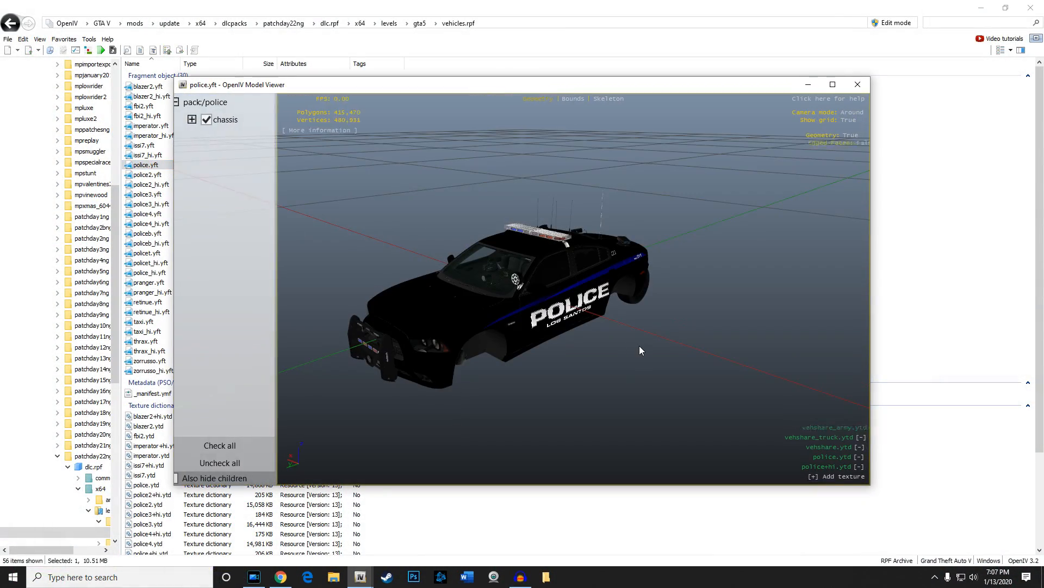
drag(639, 345, 427, 293)
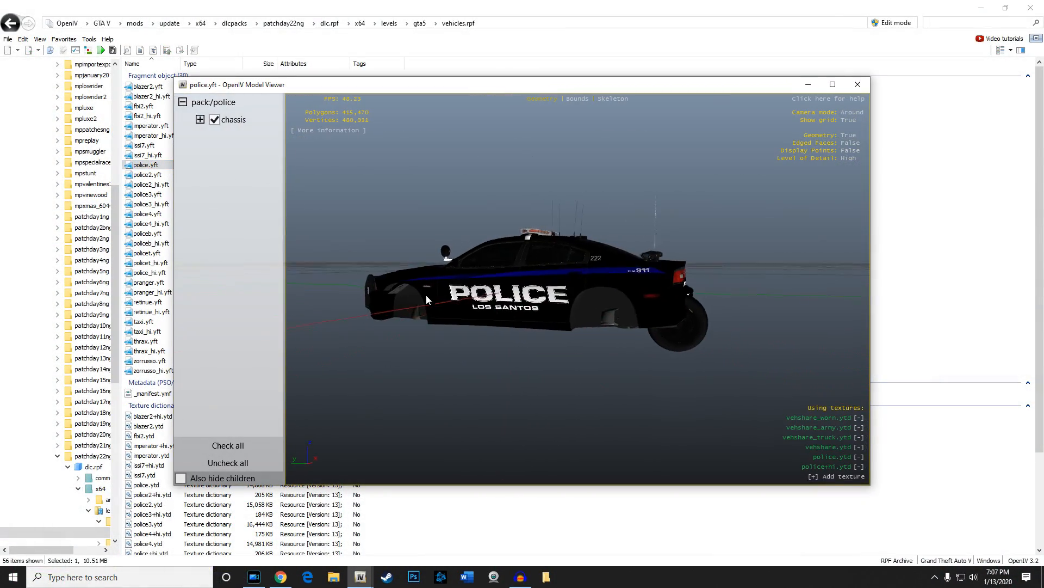
drag(749, 308, 329, 344)
scroll(671, 347, up, 5)
scroll(671, 347, down, 2)
drag(670, 347, 457, 359)
scroll(563, 348, down, 3)
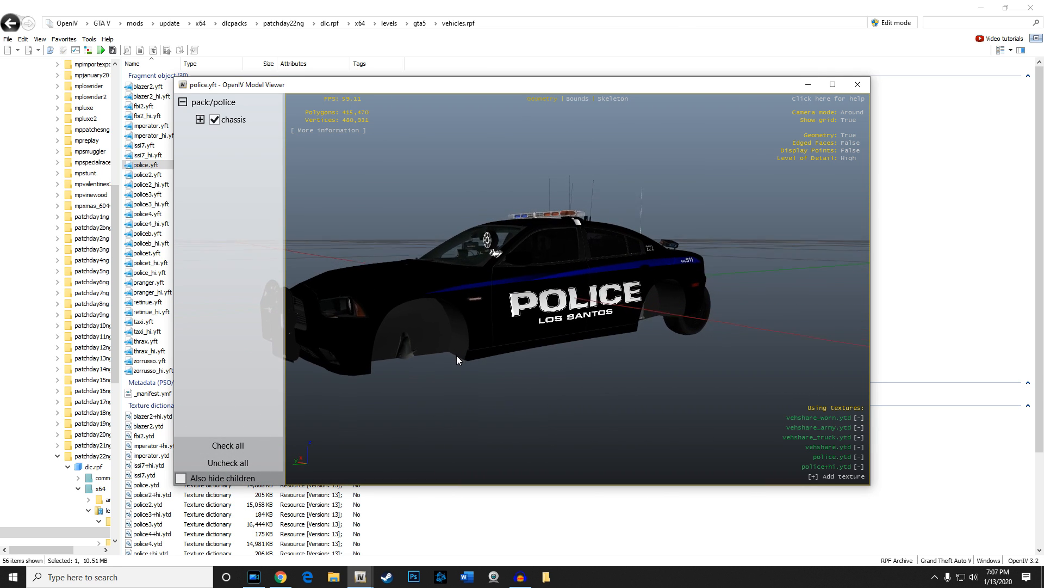
click(855, 82)
Step: Open the police.ytd texture dictionary and show its textures as a thumbnail grid
scroll(240, 484, down, 4)
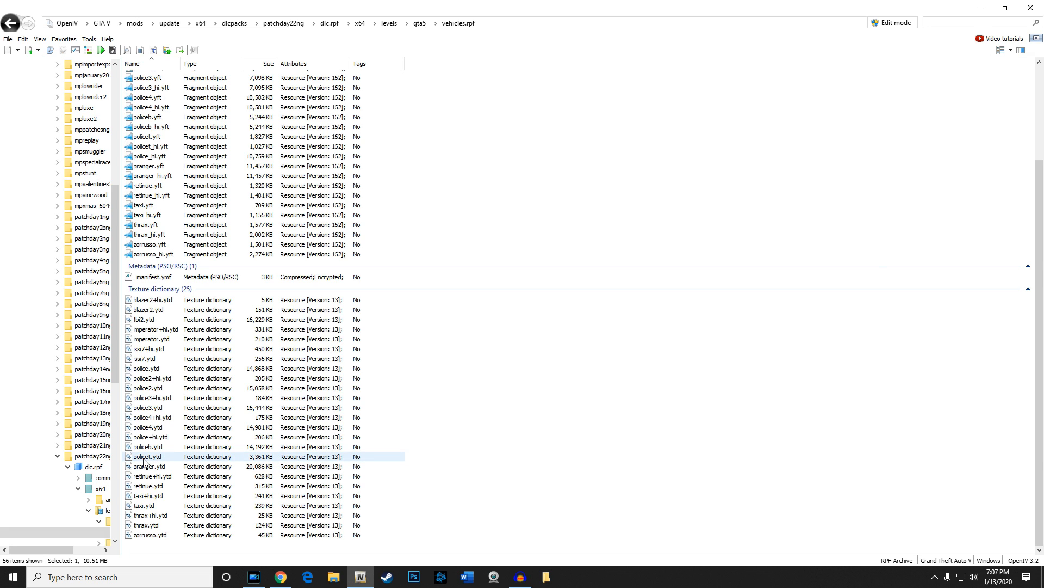
double_click(146, 368)
scroll(293, 234, down, 1)
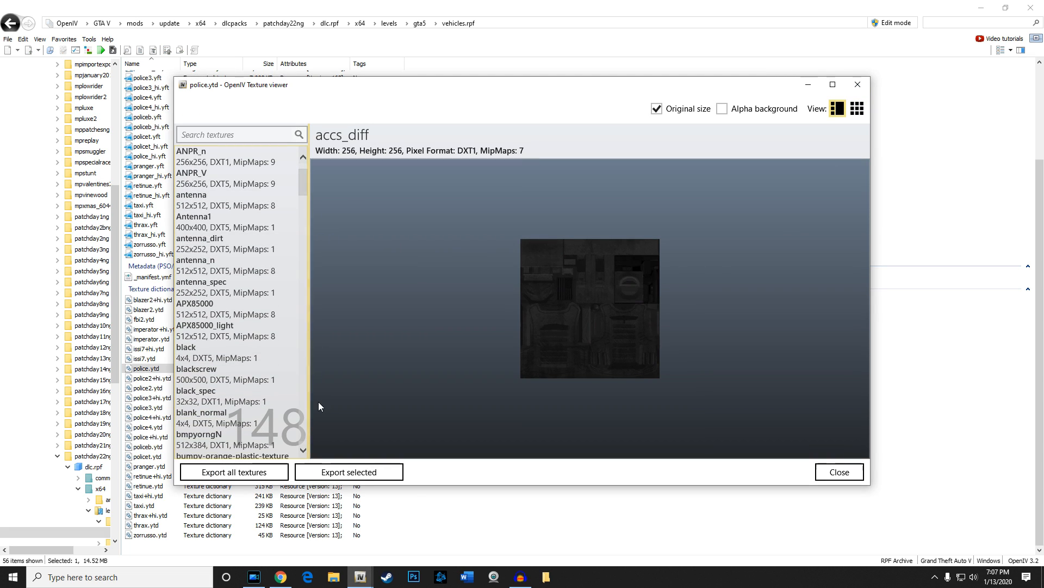
click(862, 109)
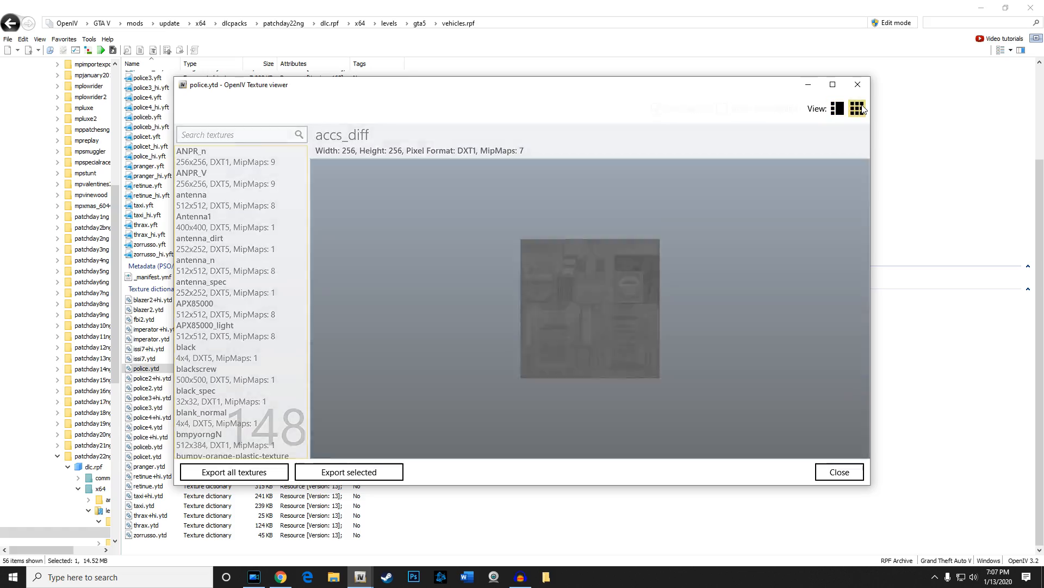
scroll(638, 275, down, 3)
scroll(638, 275, down, 5)
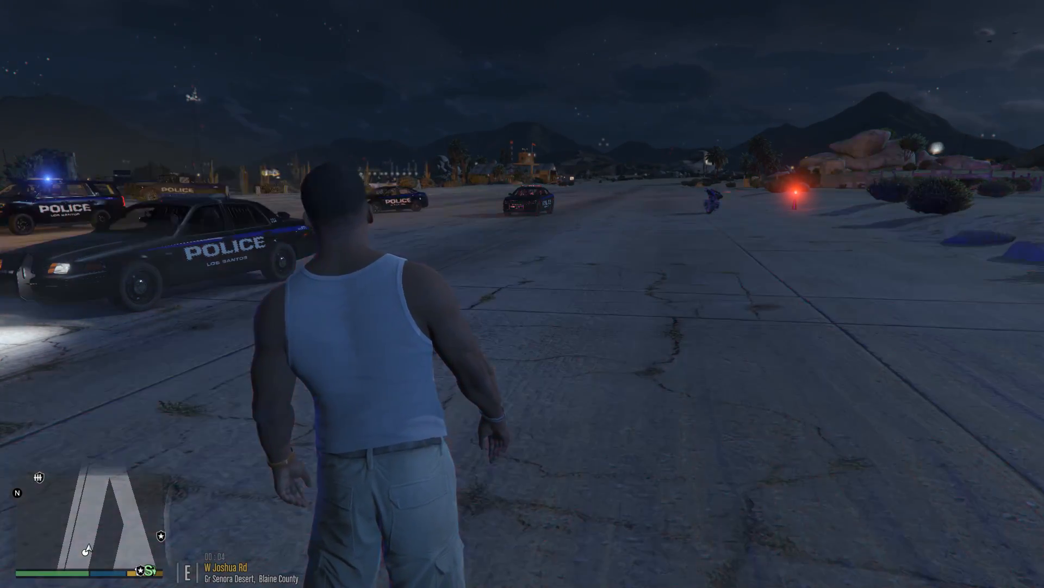
key(w)
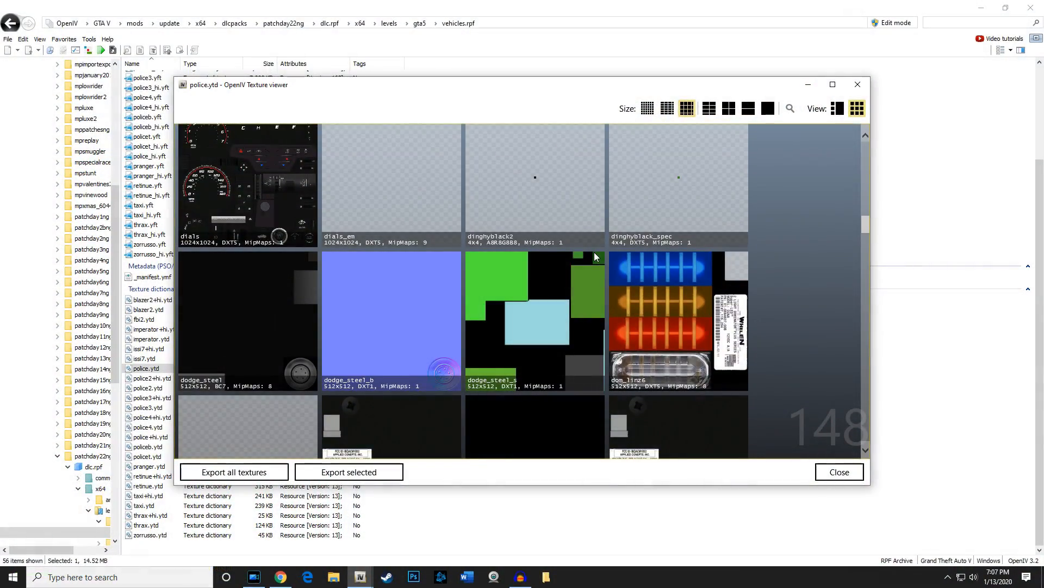
Step: Browse the police.ytd thumbnails, select the dom_linz6, emergion and ION light textures to examine them, and close the texture viewer
scroll(622, 224, down, 2)
scroll(624, 223, up, 3)
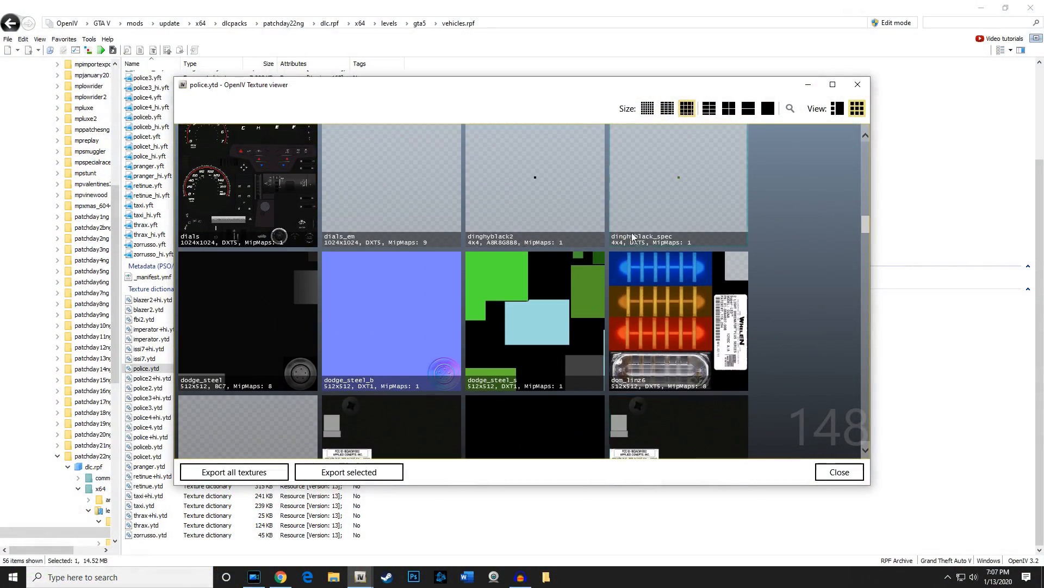
click(663, 273)
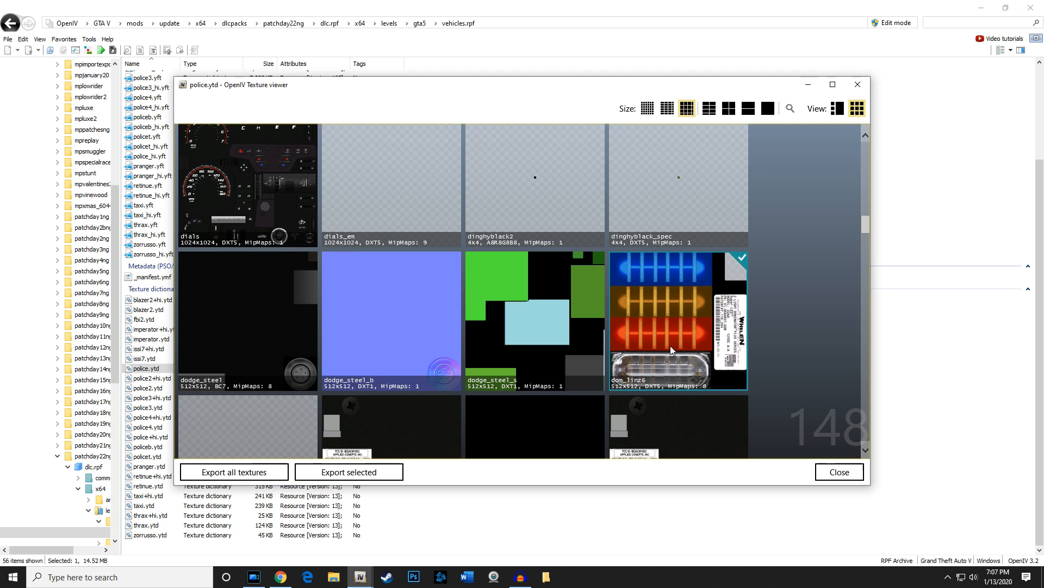
scroll(653, 347, down, 4)
click(546, 371)
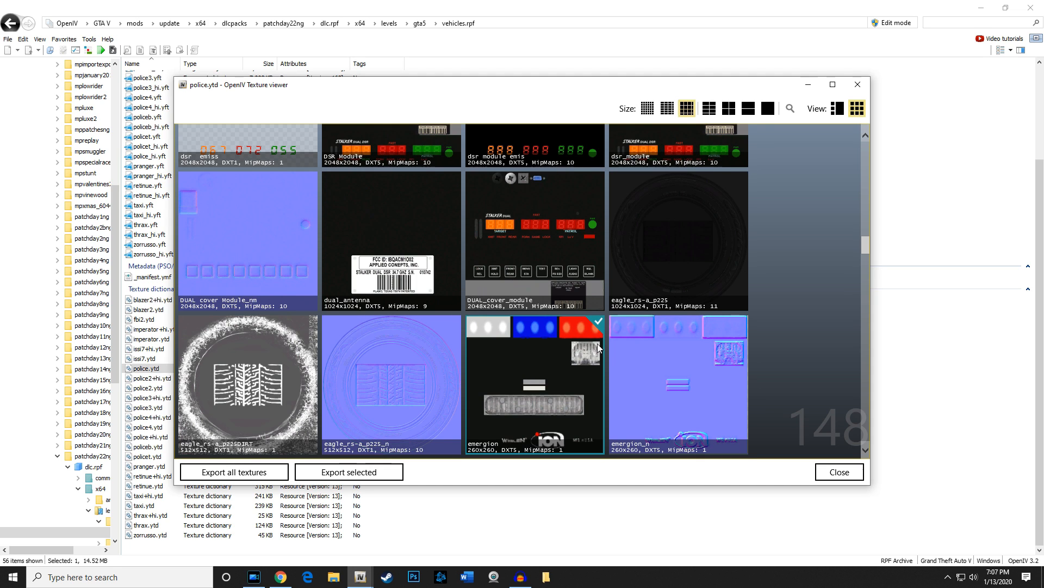
scroll(598, 348, down, 8)
click(674, 280)
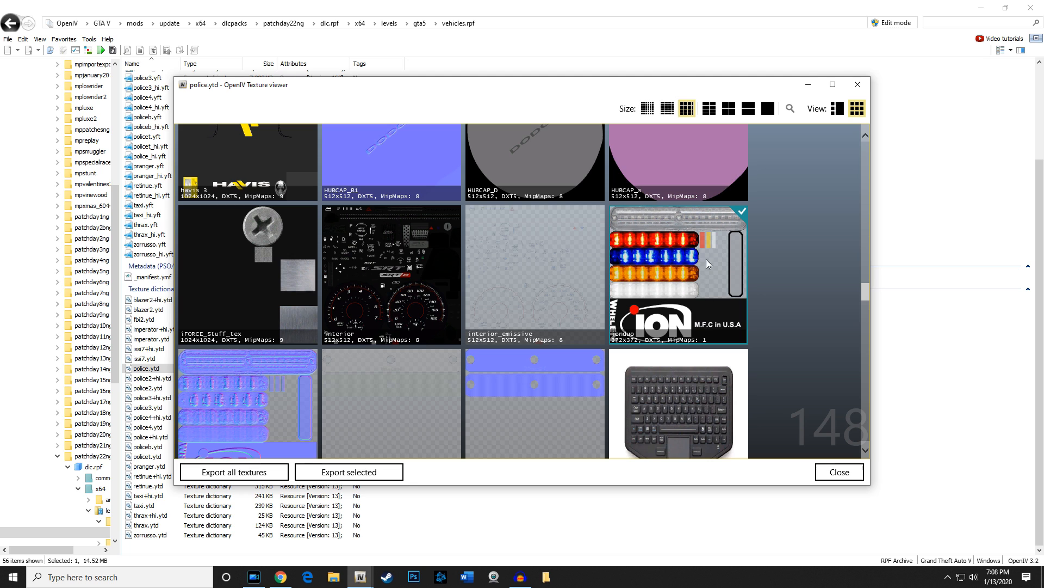
scroll(648, 318, down, 10)
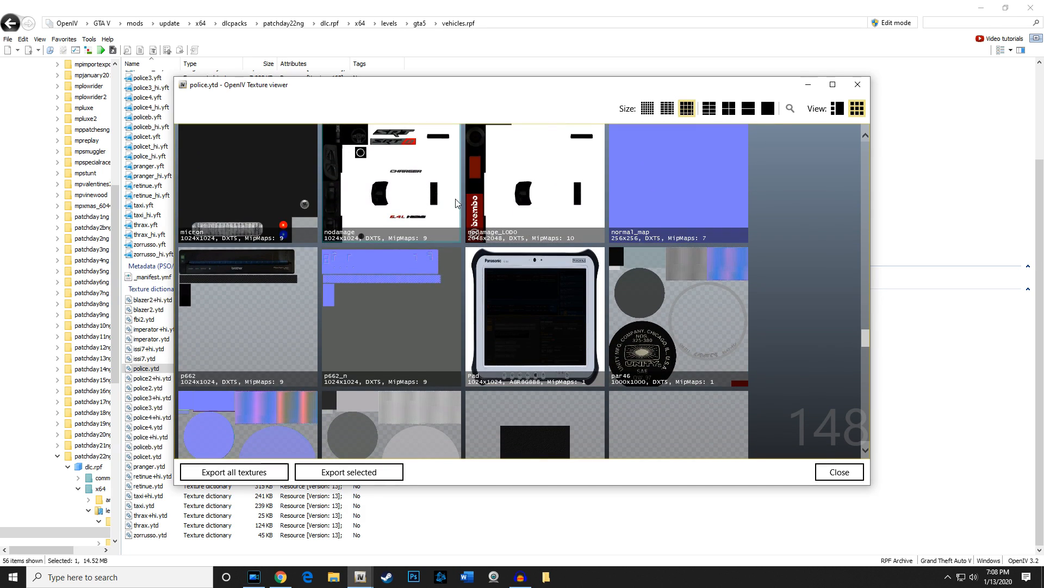
scroll(446, 202, down, 3)
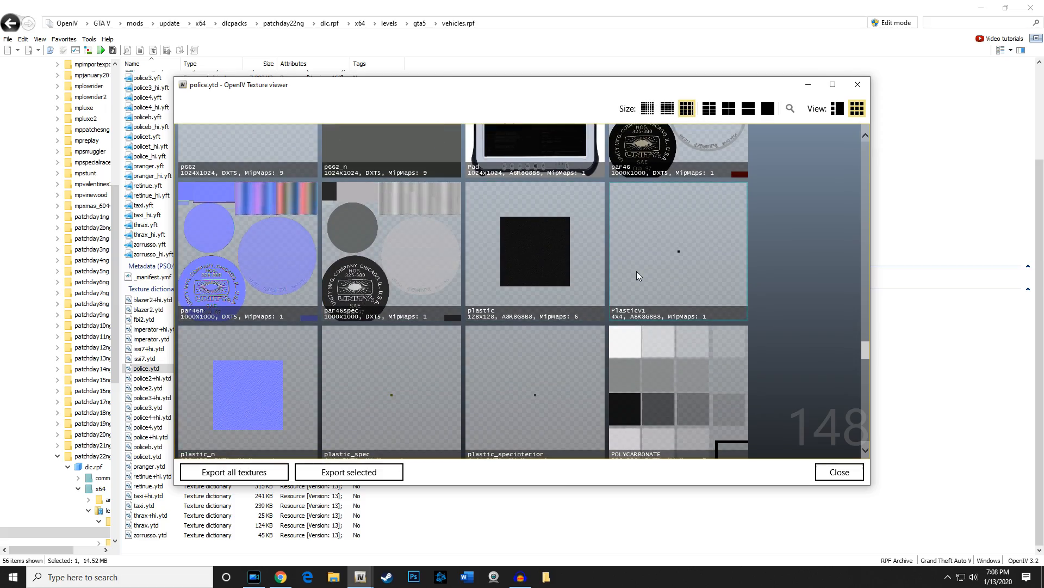
scroll(638, 275, up, 3)
click(838, 477)
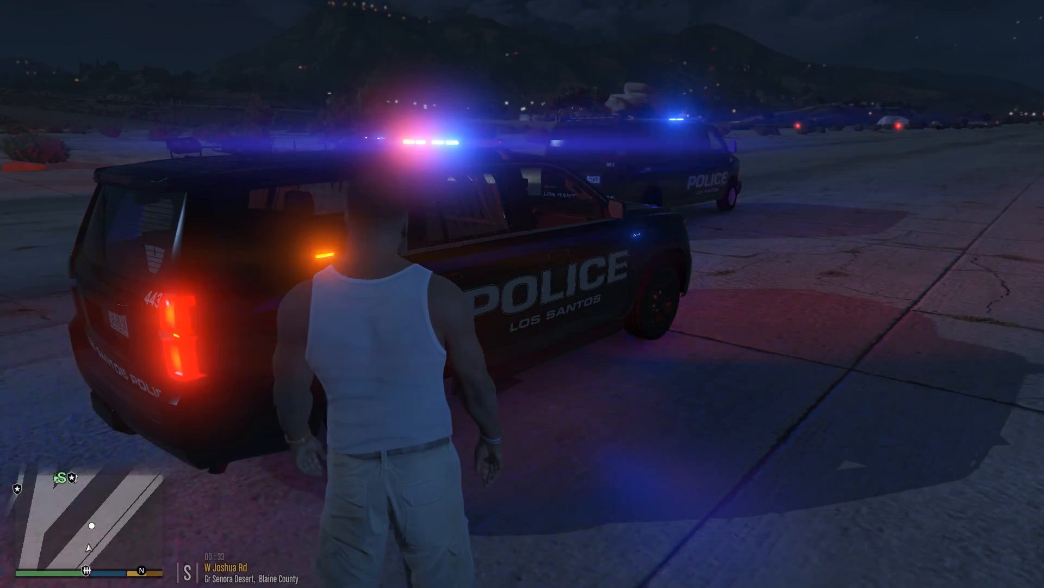
Step: Return to the game and walk along the police SUV past its front end toward the police van
key(w)
key(w)
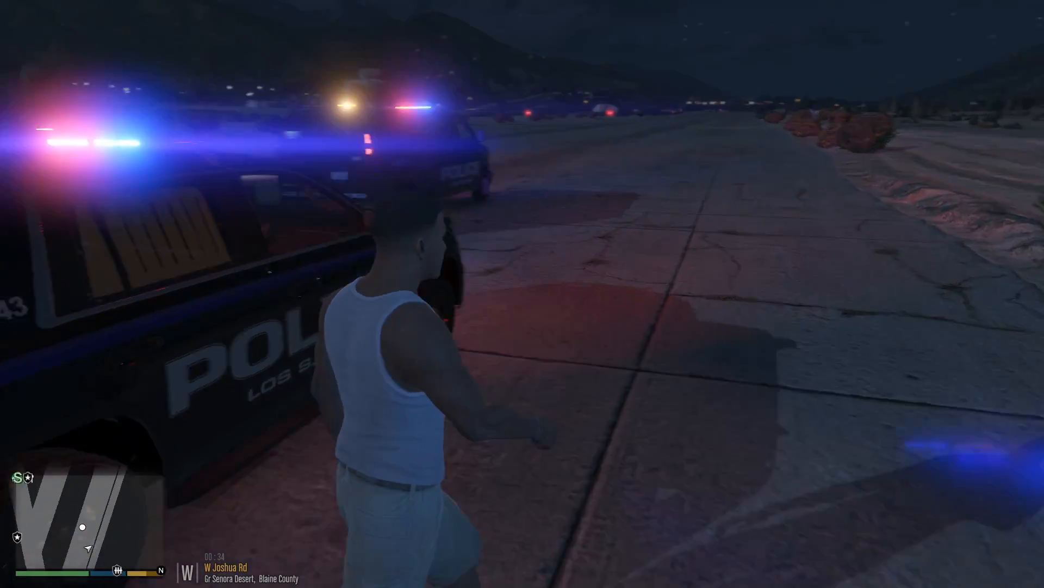
key(w)
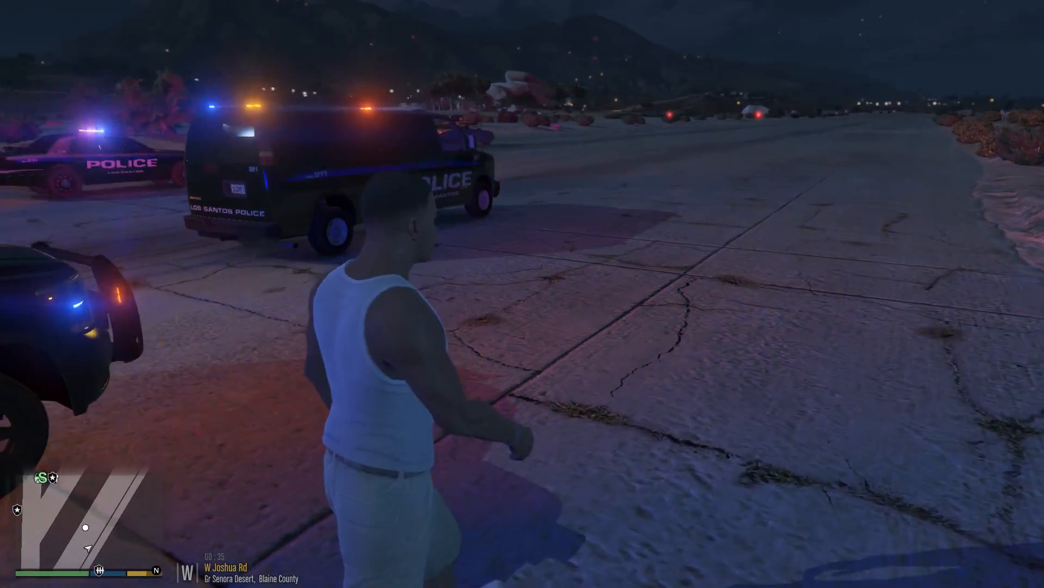
key(w)
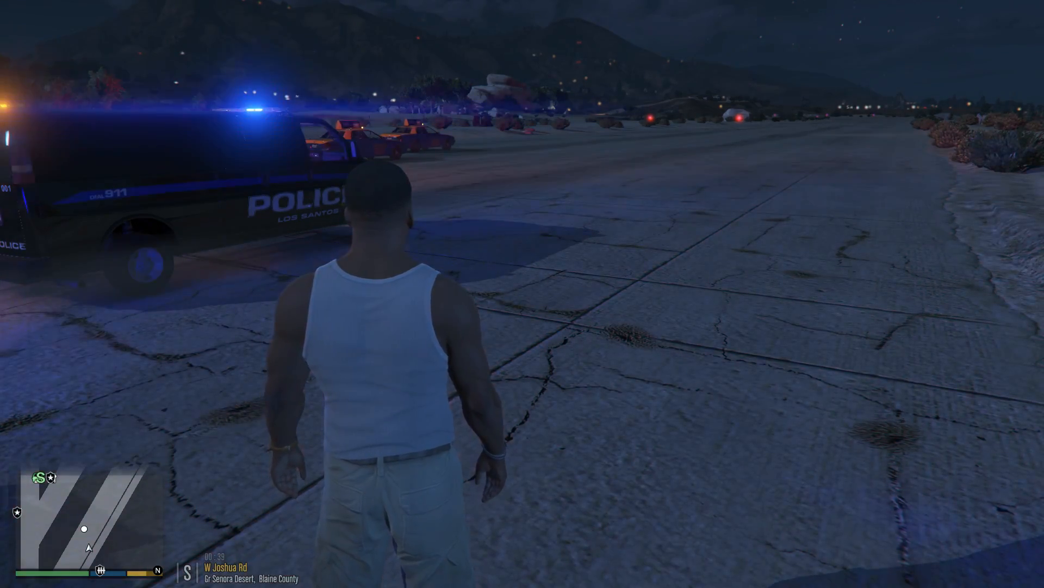
Step: Walk around the rear and side of the police van to examine its flashing emergency lights and Los Santos Police markings
key(w)
key(w)
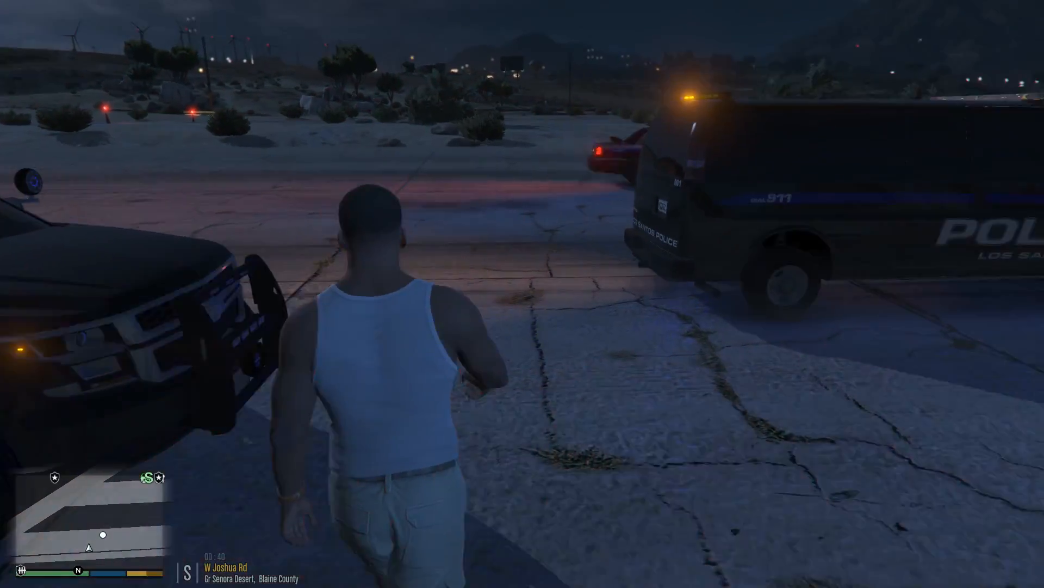
key(w)
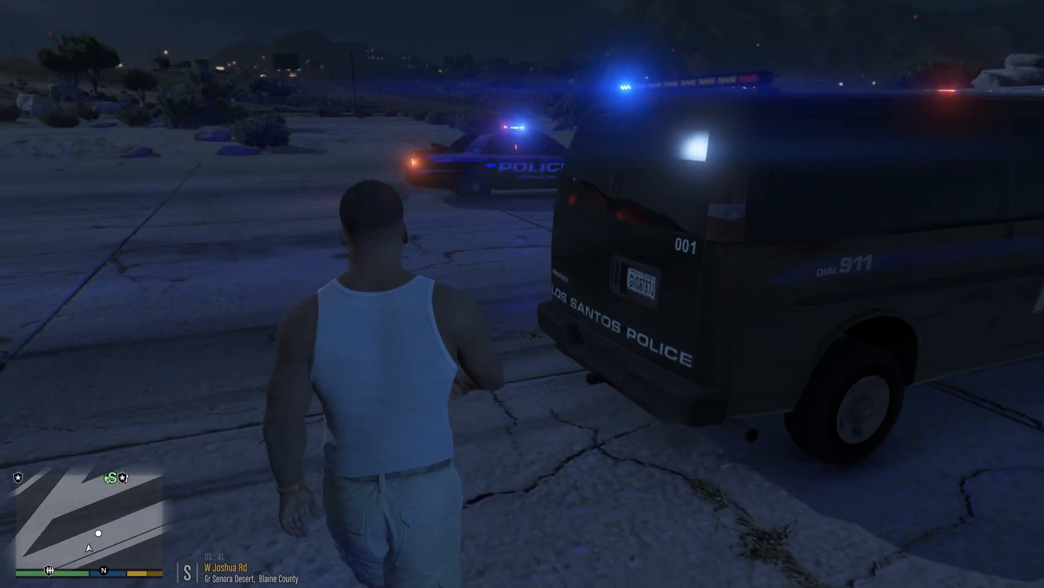
key(w)
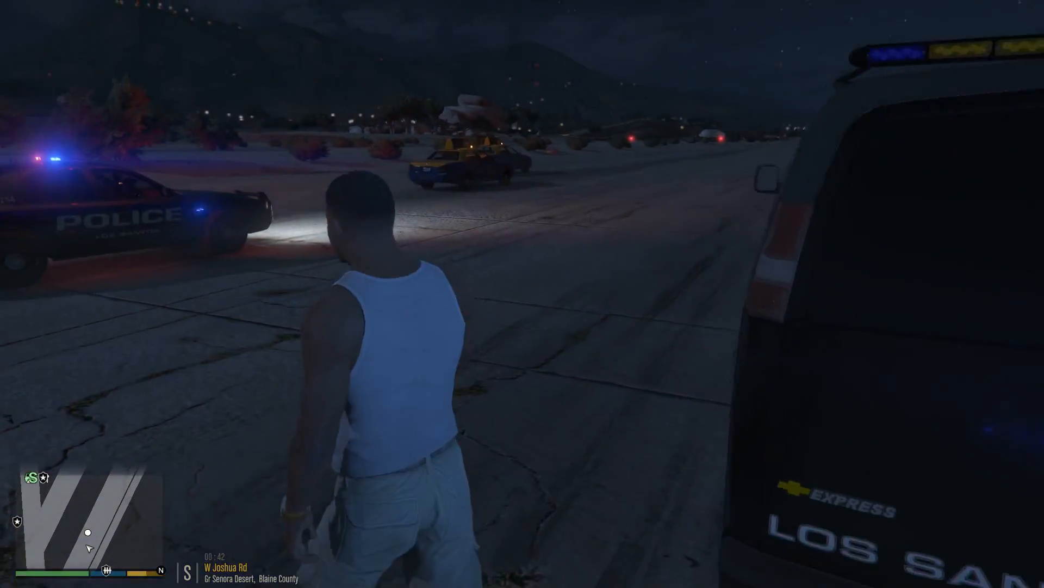
key(w)
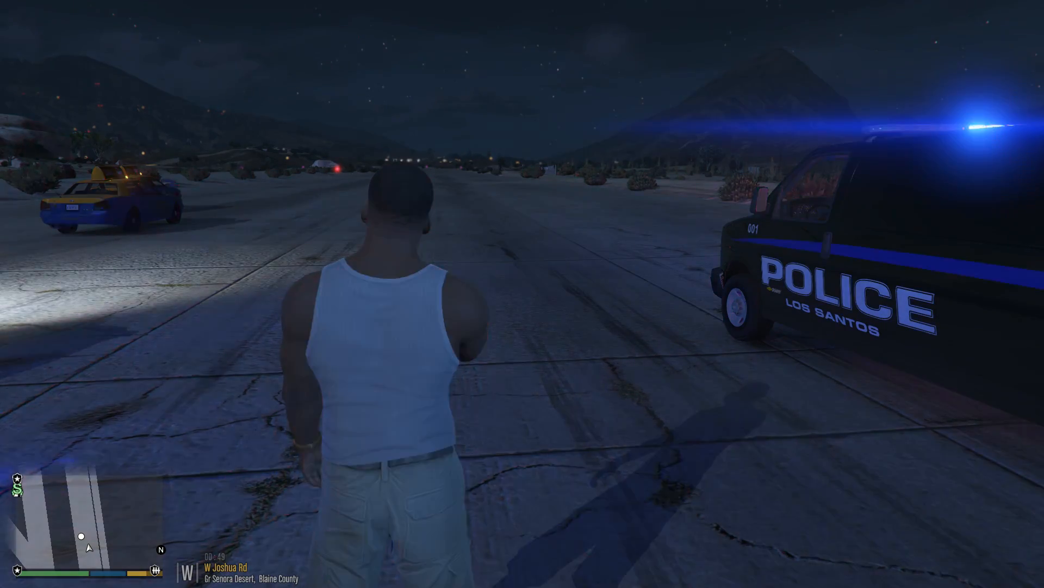
key(s)
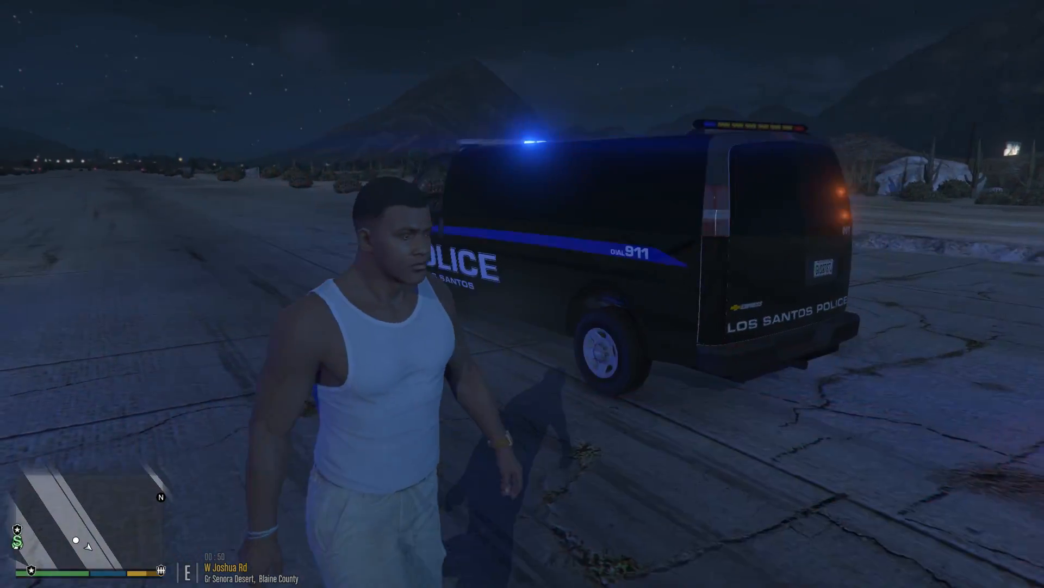
key(d)
key(w)
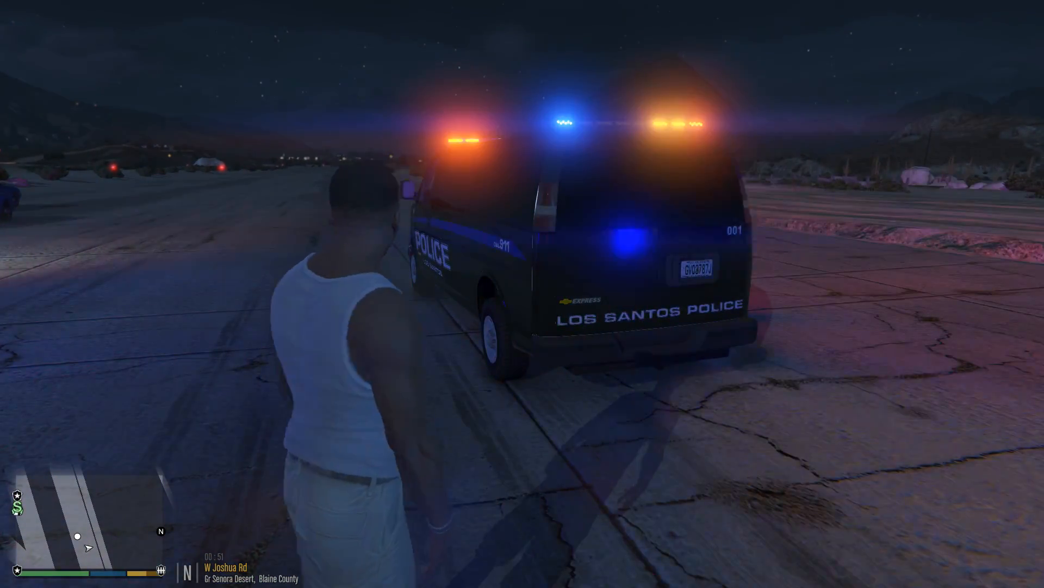